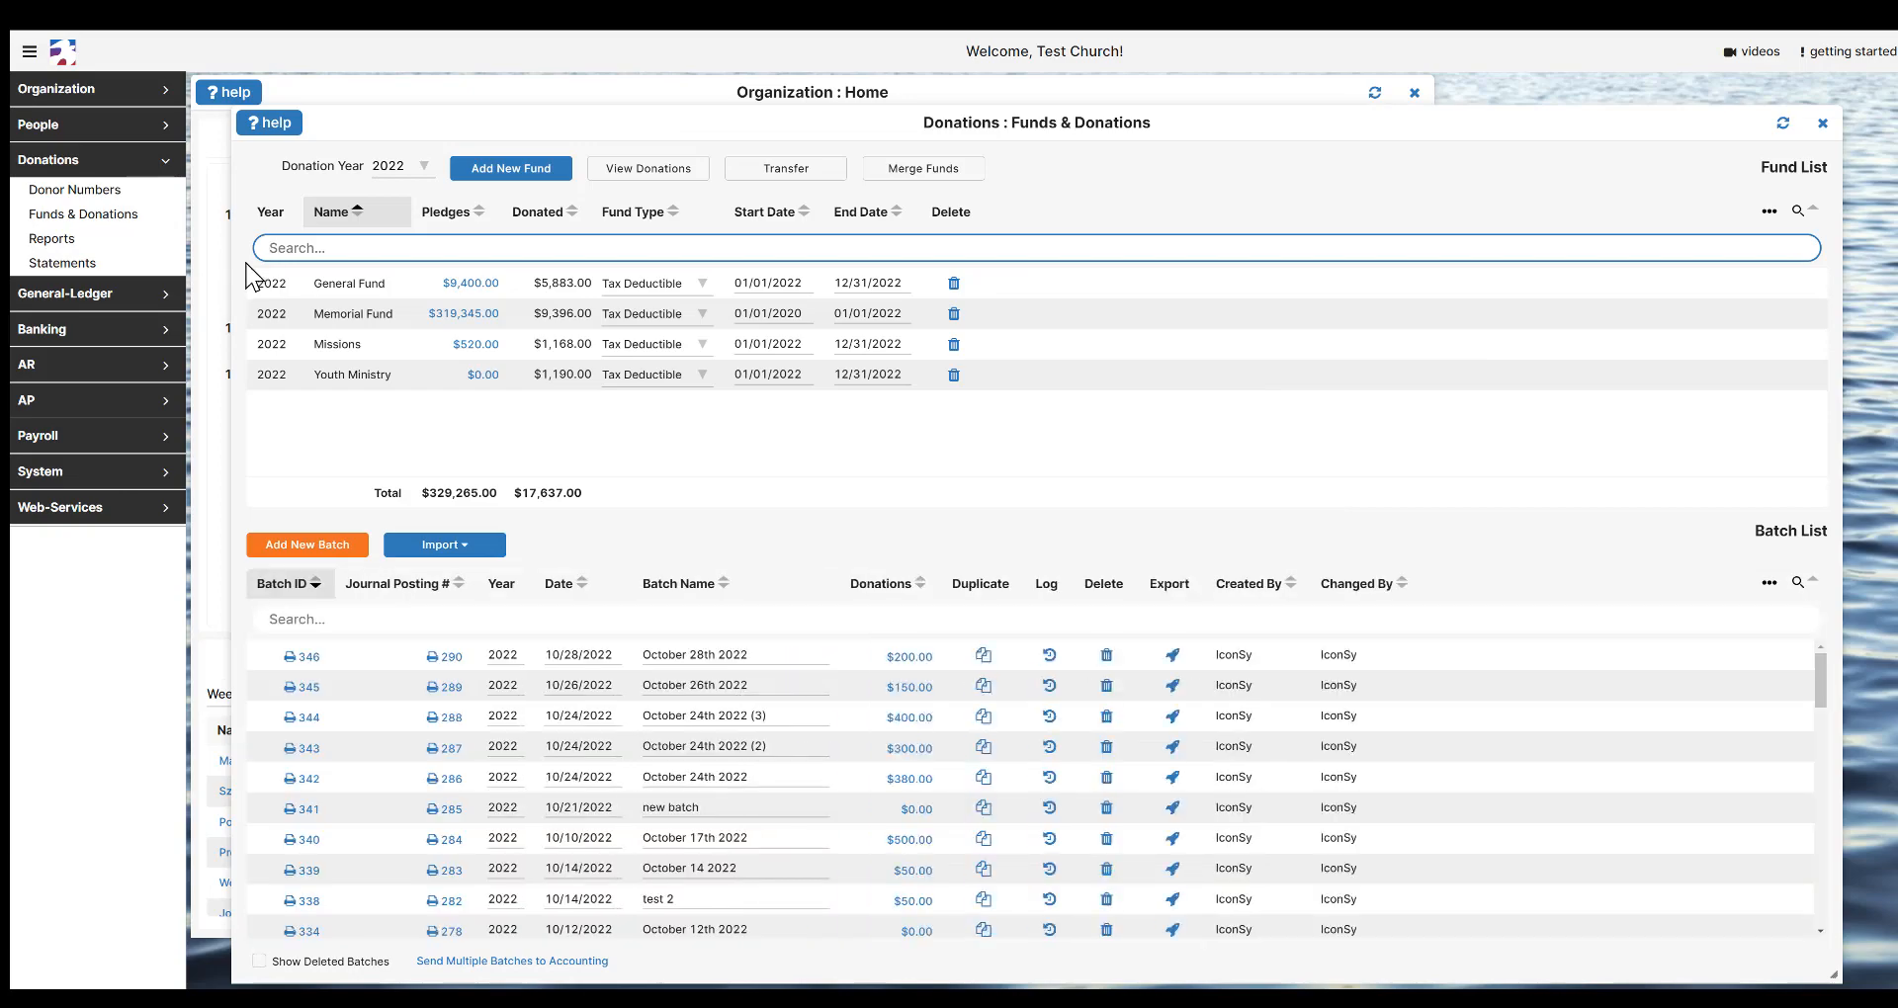
- Move the Donations: Funds & Donations window up and left so it sits over the Home page
{"action": "left_click_drag", "start_coordinate": [335, 116], "coordinate": [293, 85]}
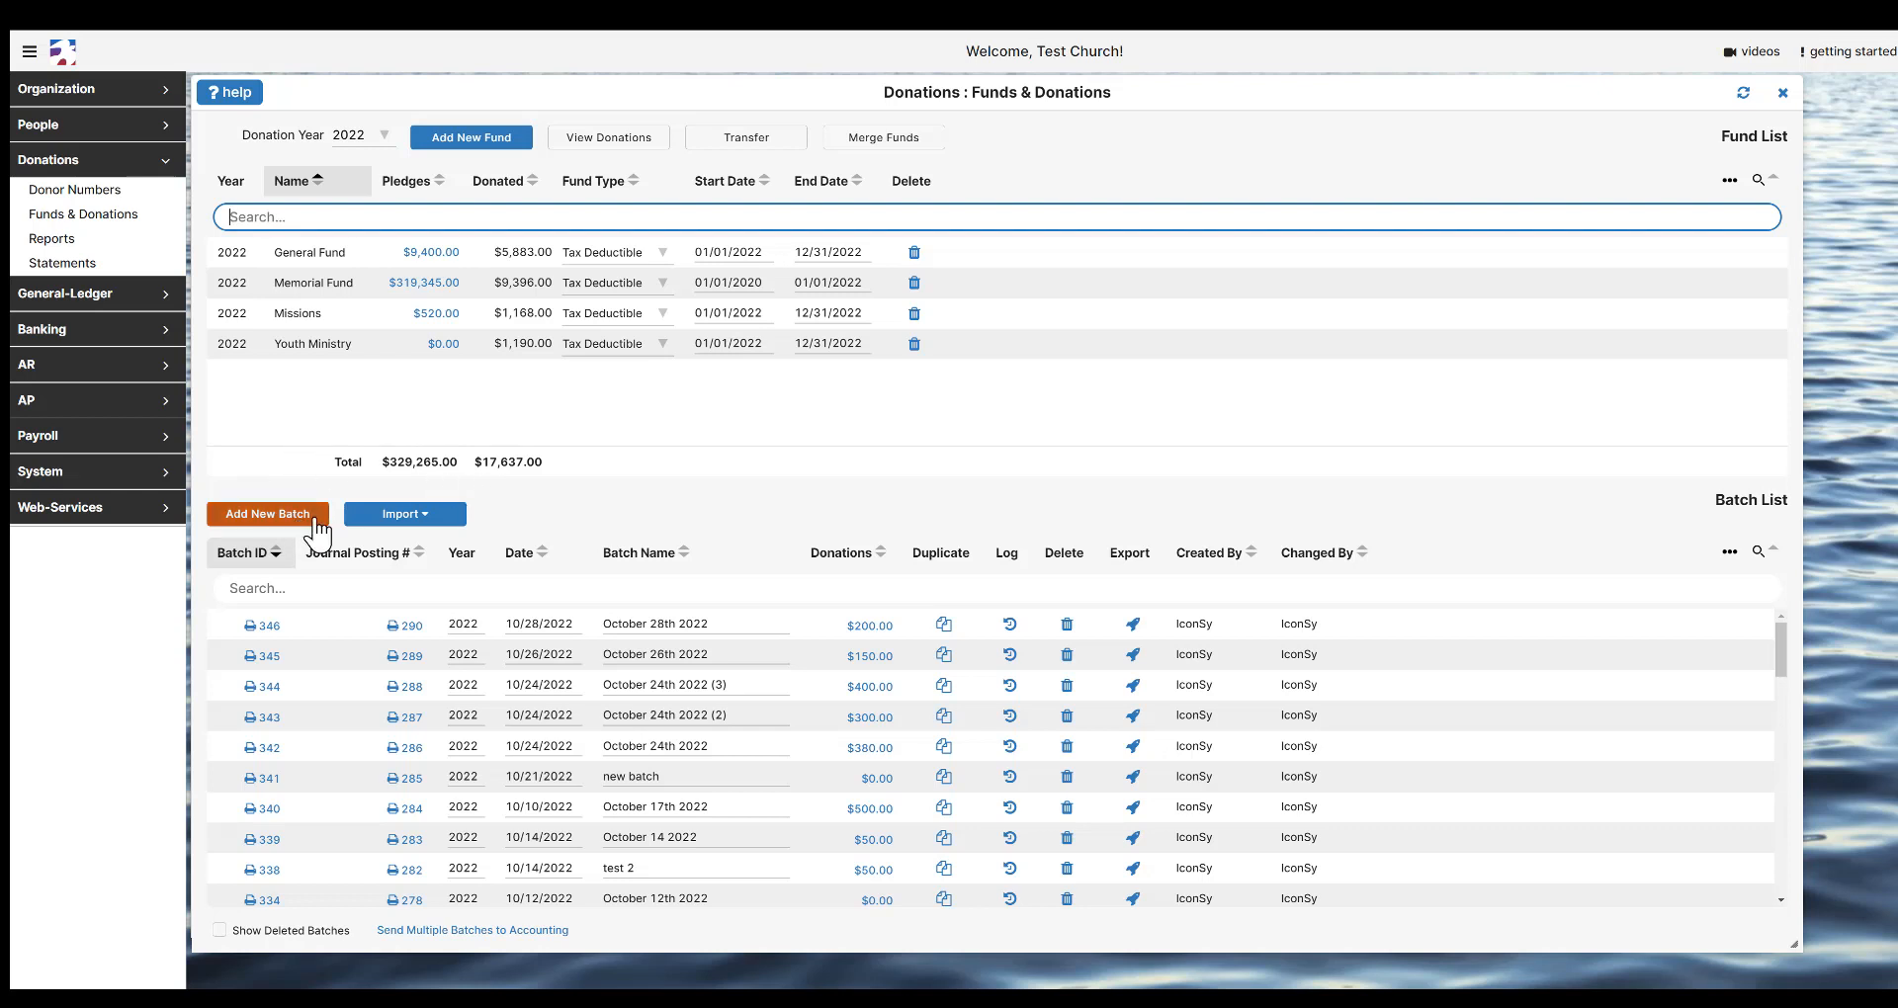
- Check the batch Import options and setup guides, then start a File Import of donations
{"action": "left_click", "coordinate": [461, 524]}
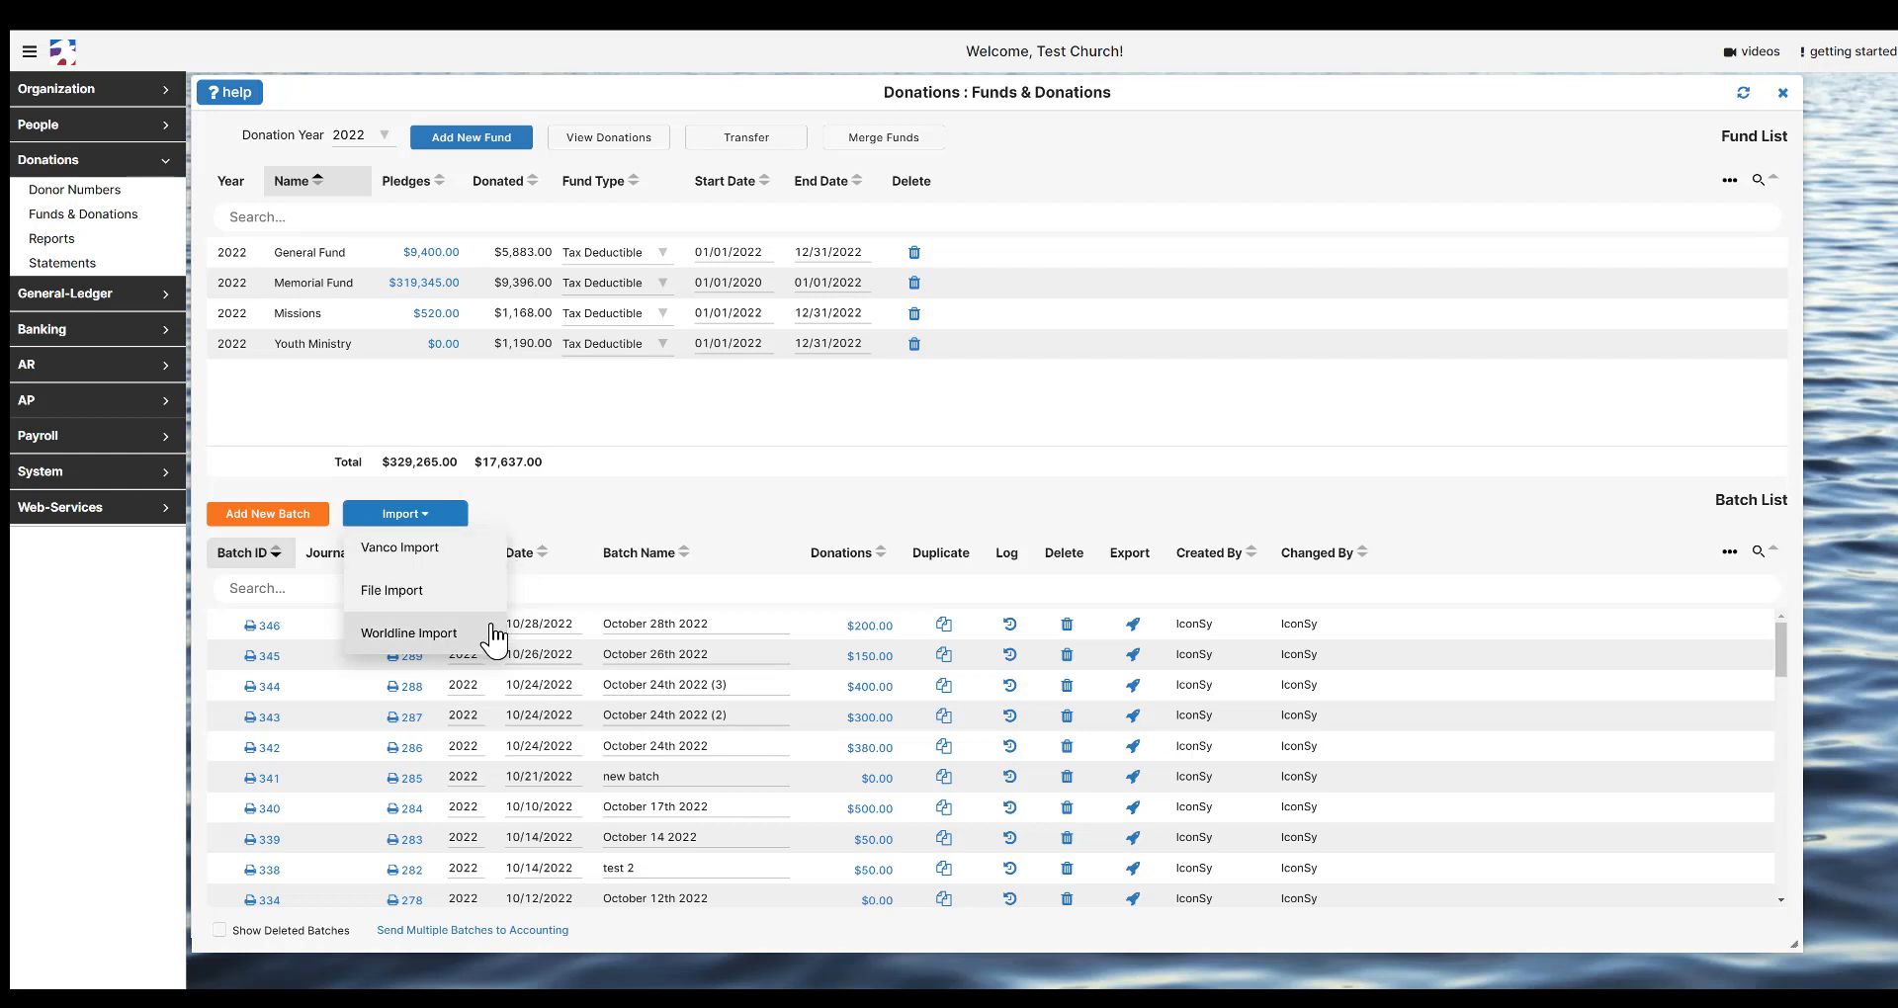
{"action": "left_click", "coordinate": [579, 492]}
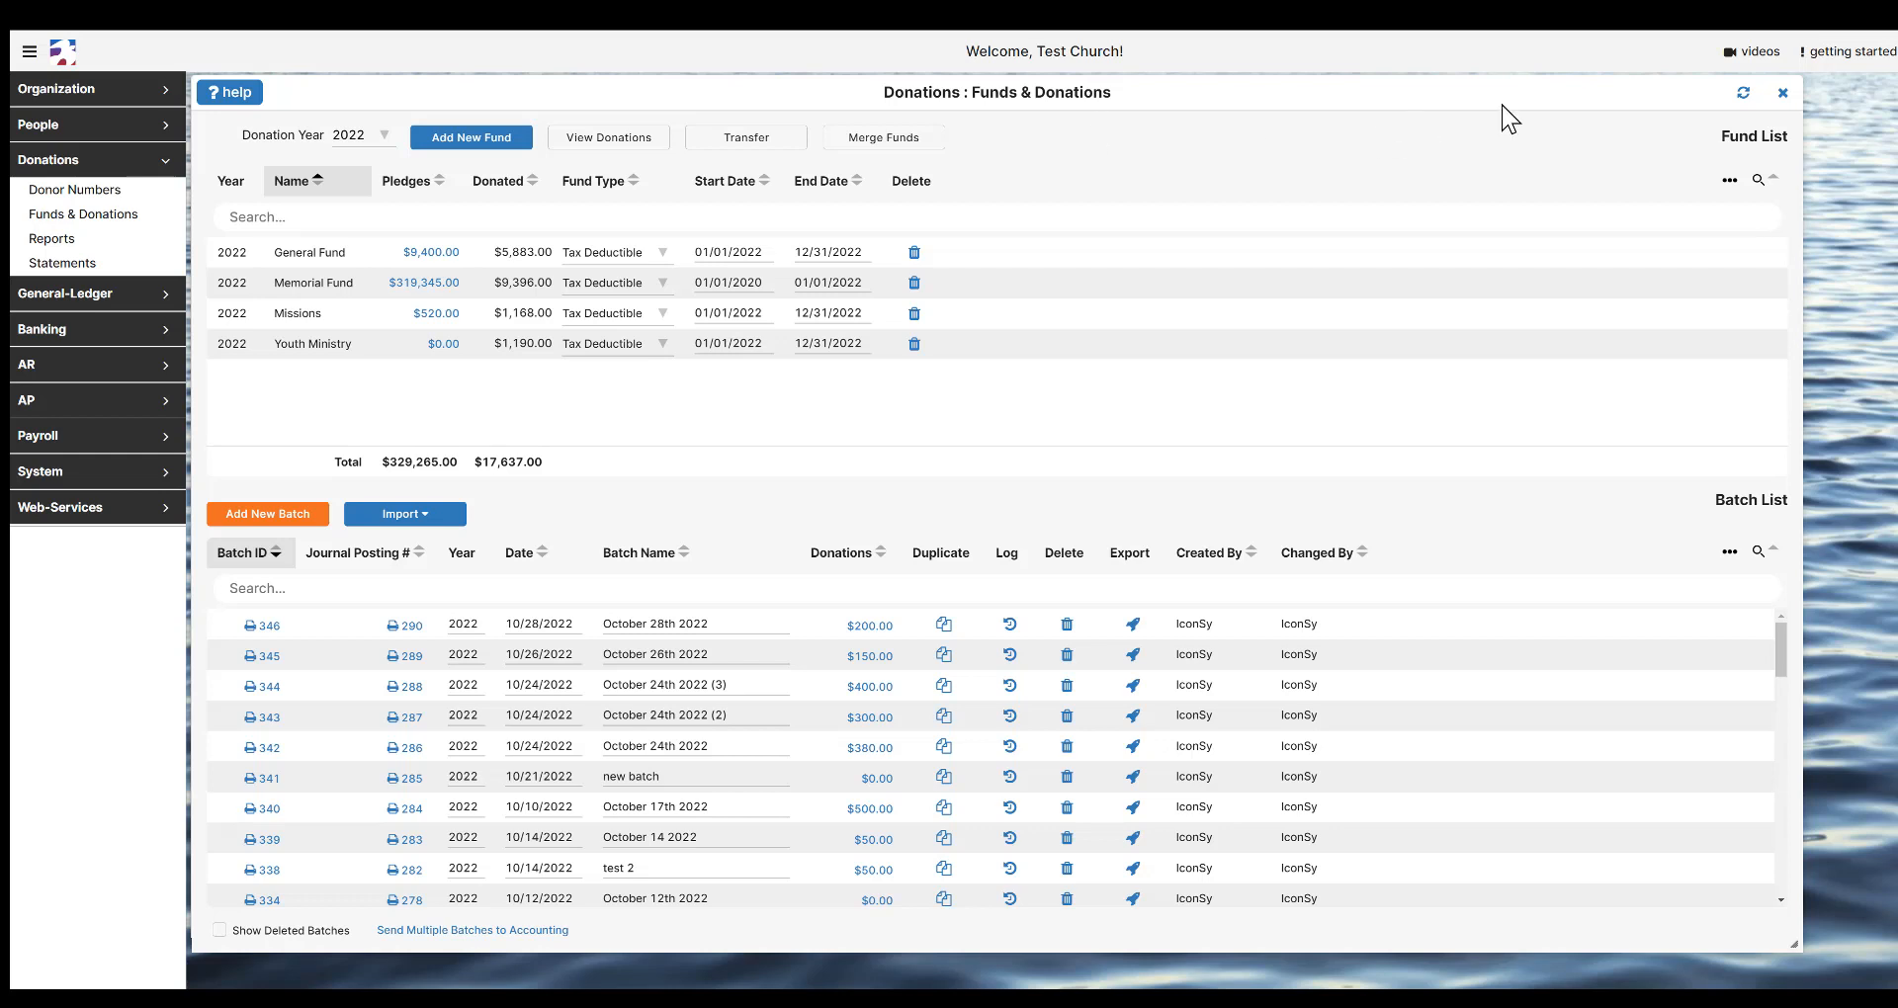
{"action": "left_click", "coordinate": [1821, 59]}
{"action": "left_click", "coordinate": [450, 519]}
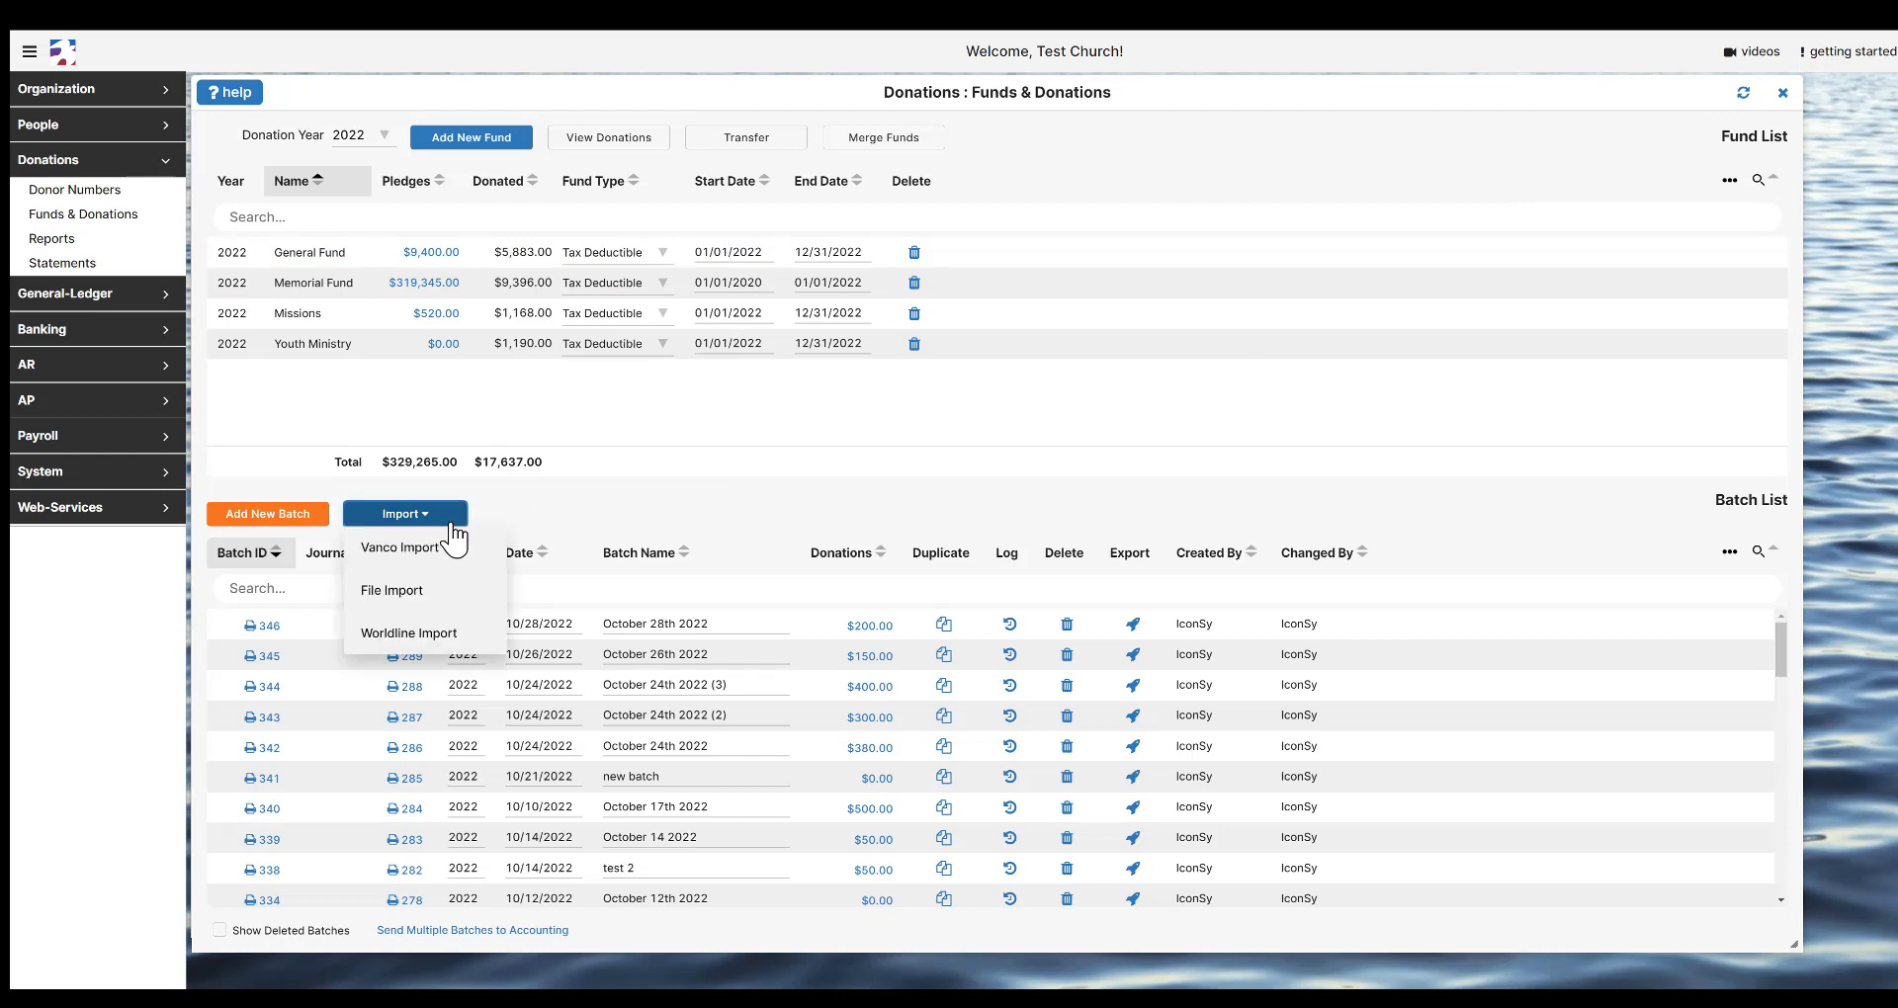
{"action": "left_click", "coordinate": [473, 593]}
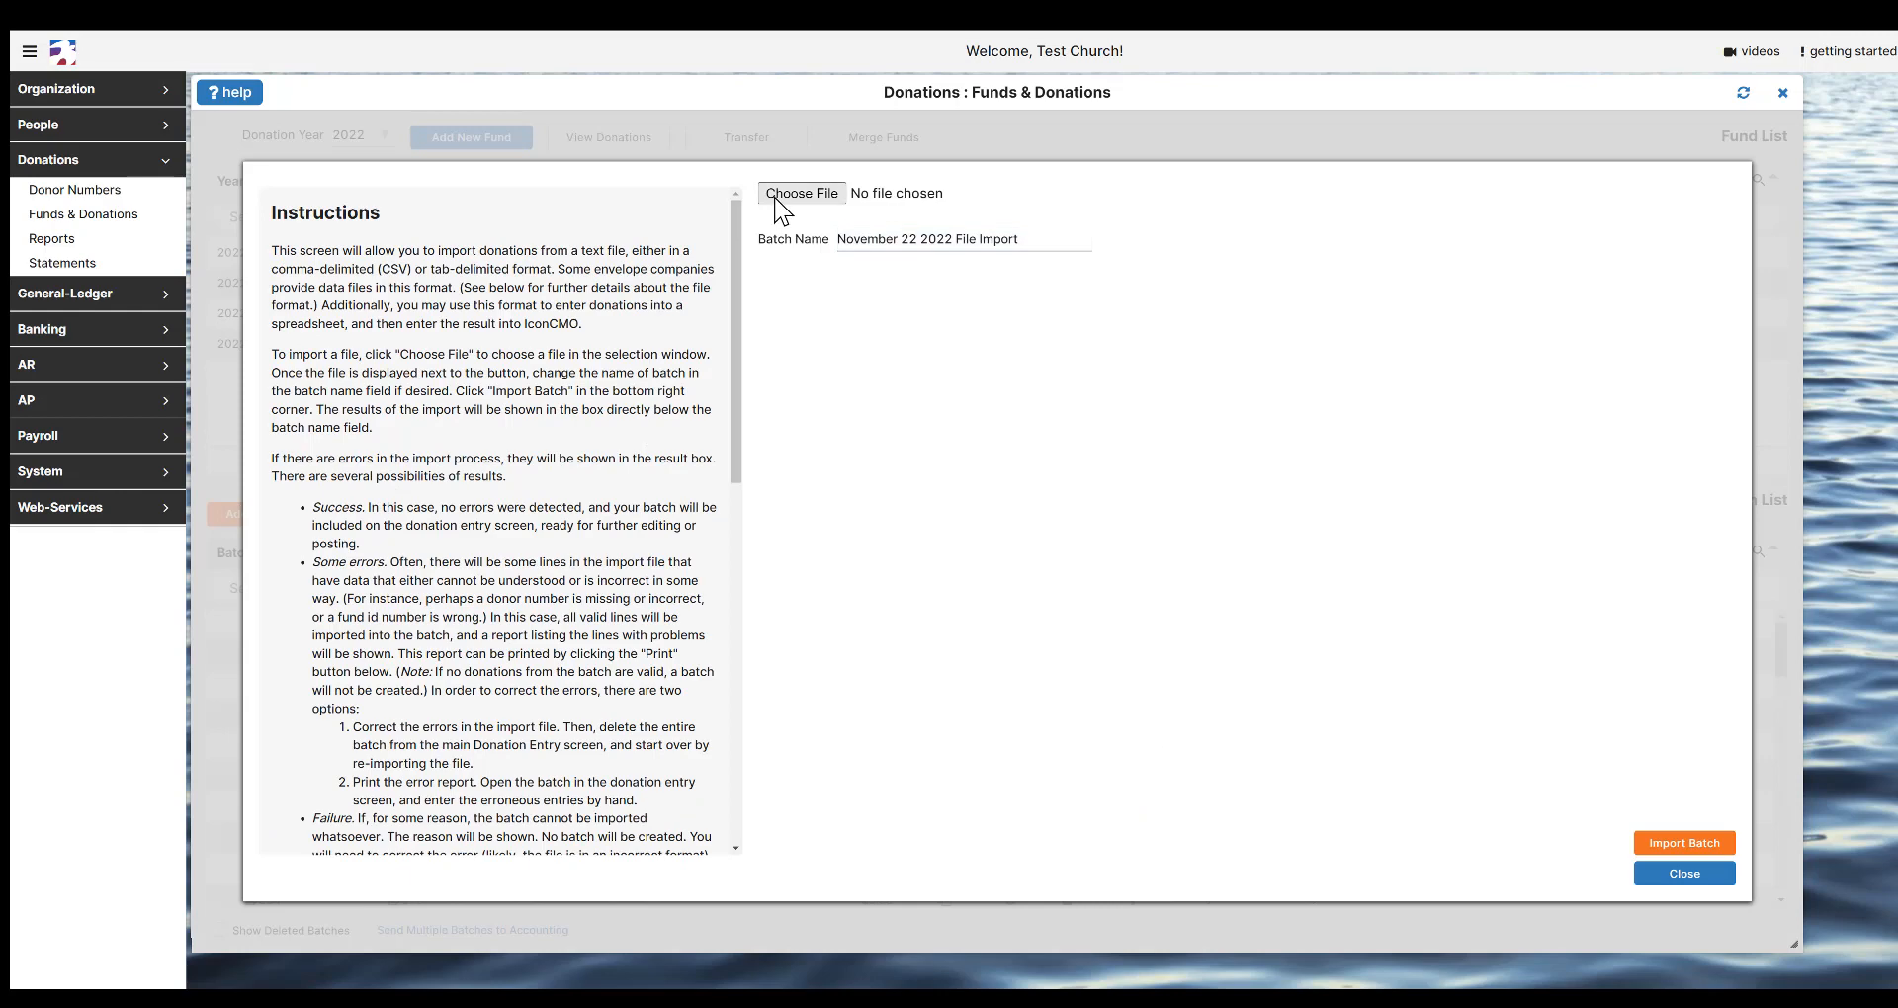
- Scroll through the import instructions and close the File Import dialog without importing
{"action": "left_click_drag", "start_coordinate": [733, 258], "coordinate": [736, 410]}
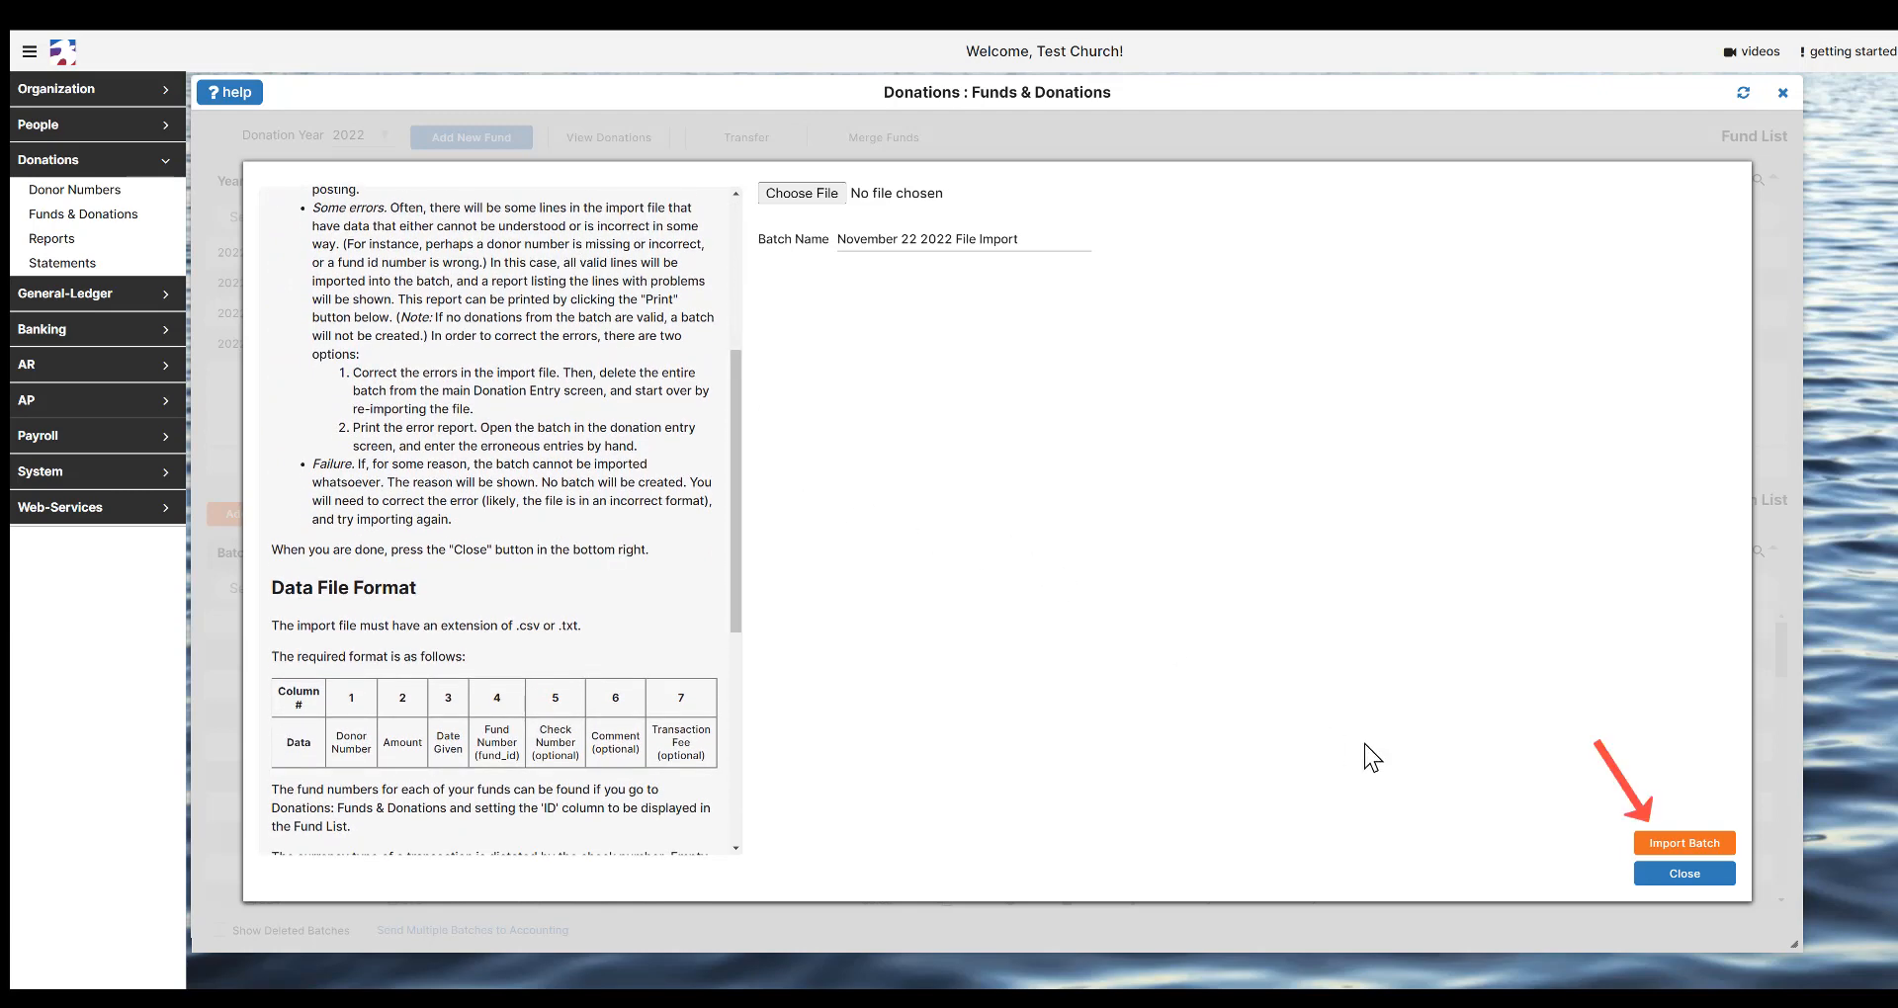
{"action": "left_click", "coordinate": [1665, 887]}
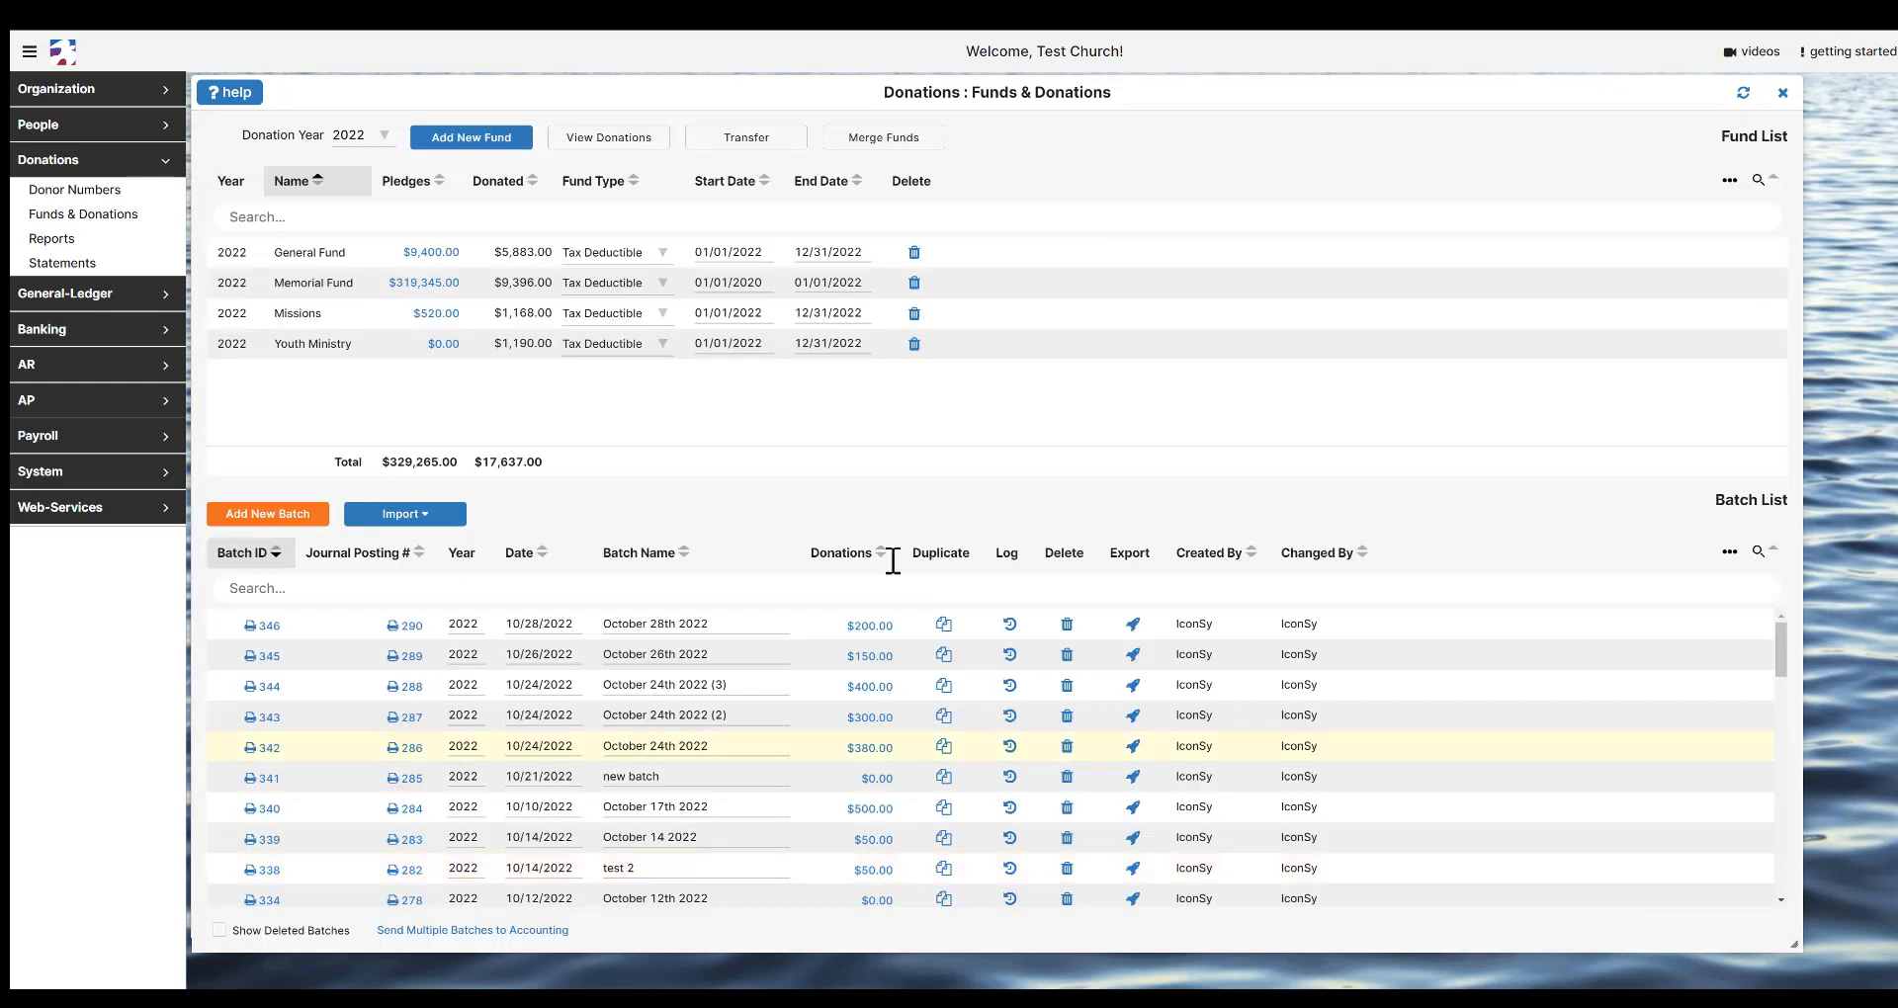
- Add batch 349 named 'November 22nd Offering' and open it to enter donations
{"action": "left_click", "coordinate": [286, 516]}
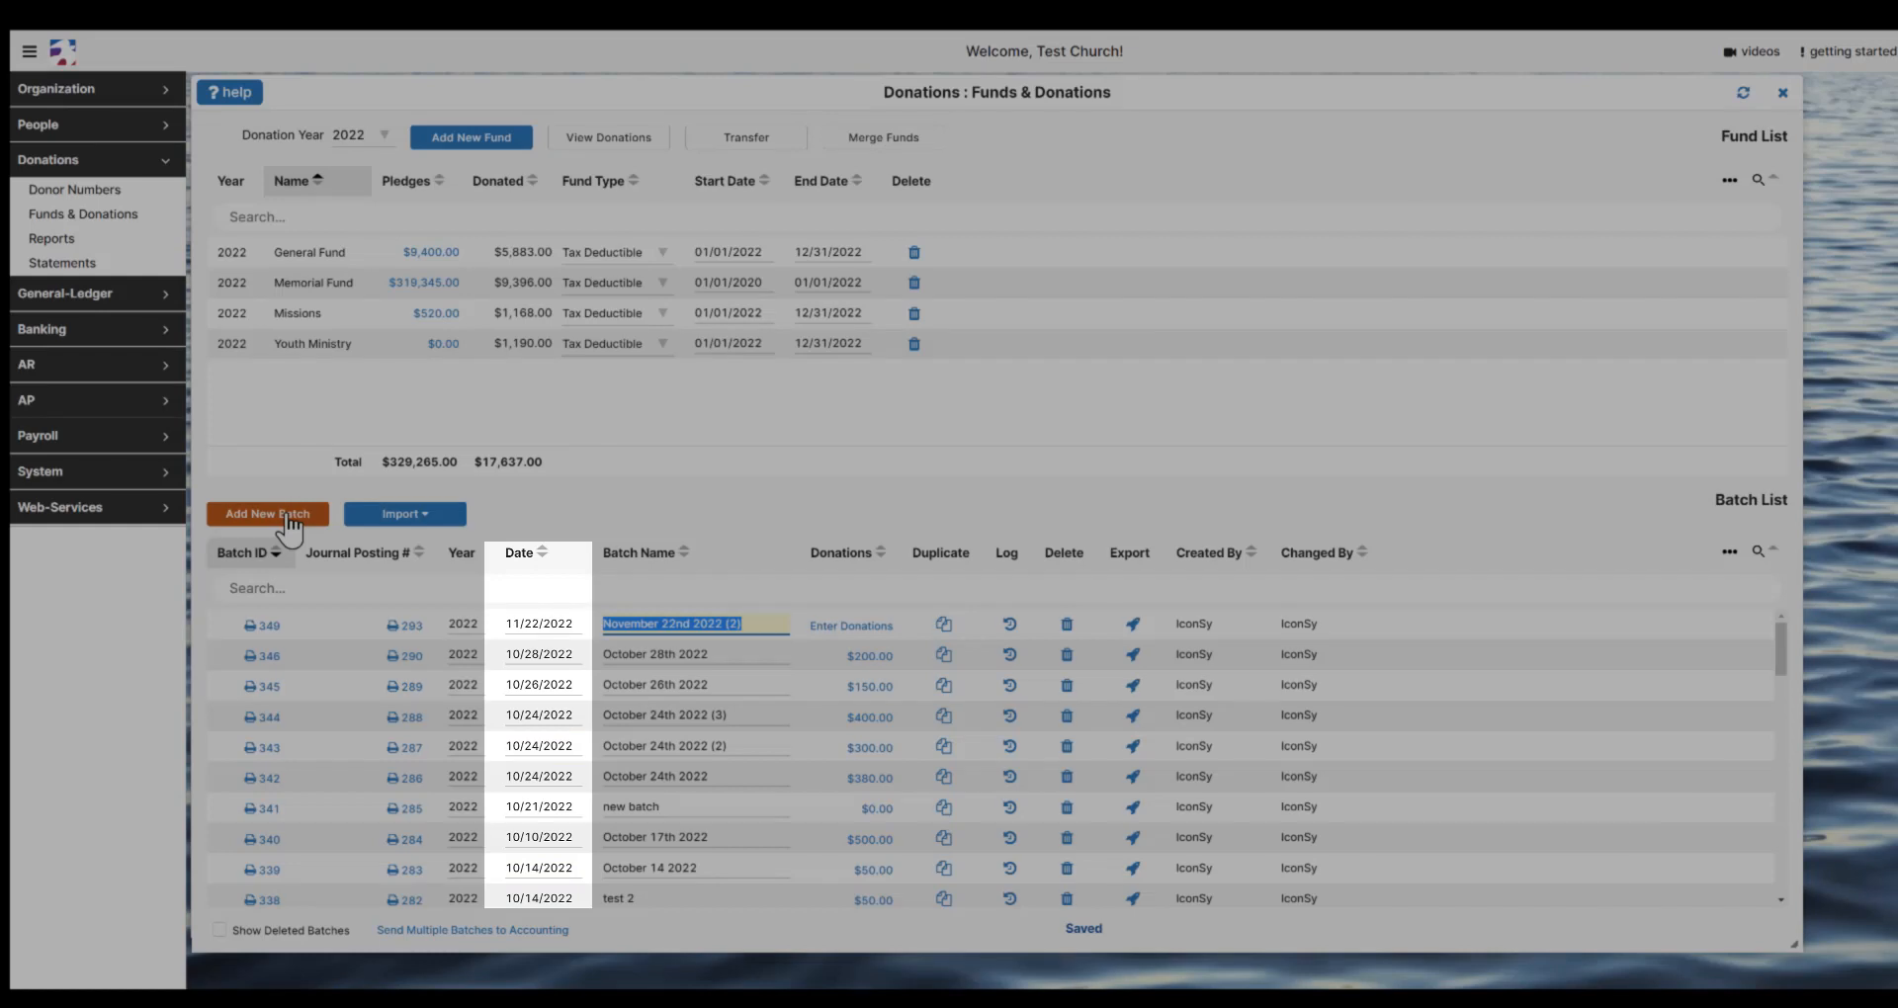
{"action": "left_click", "coordinate": [531, 626]}
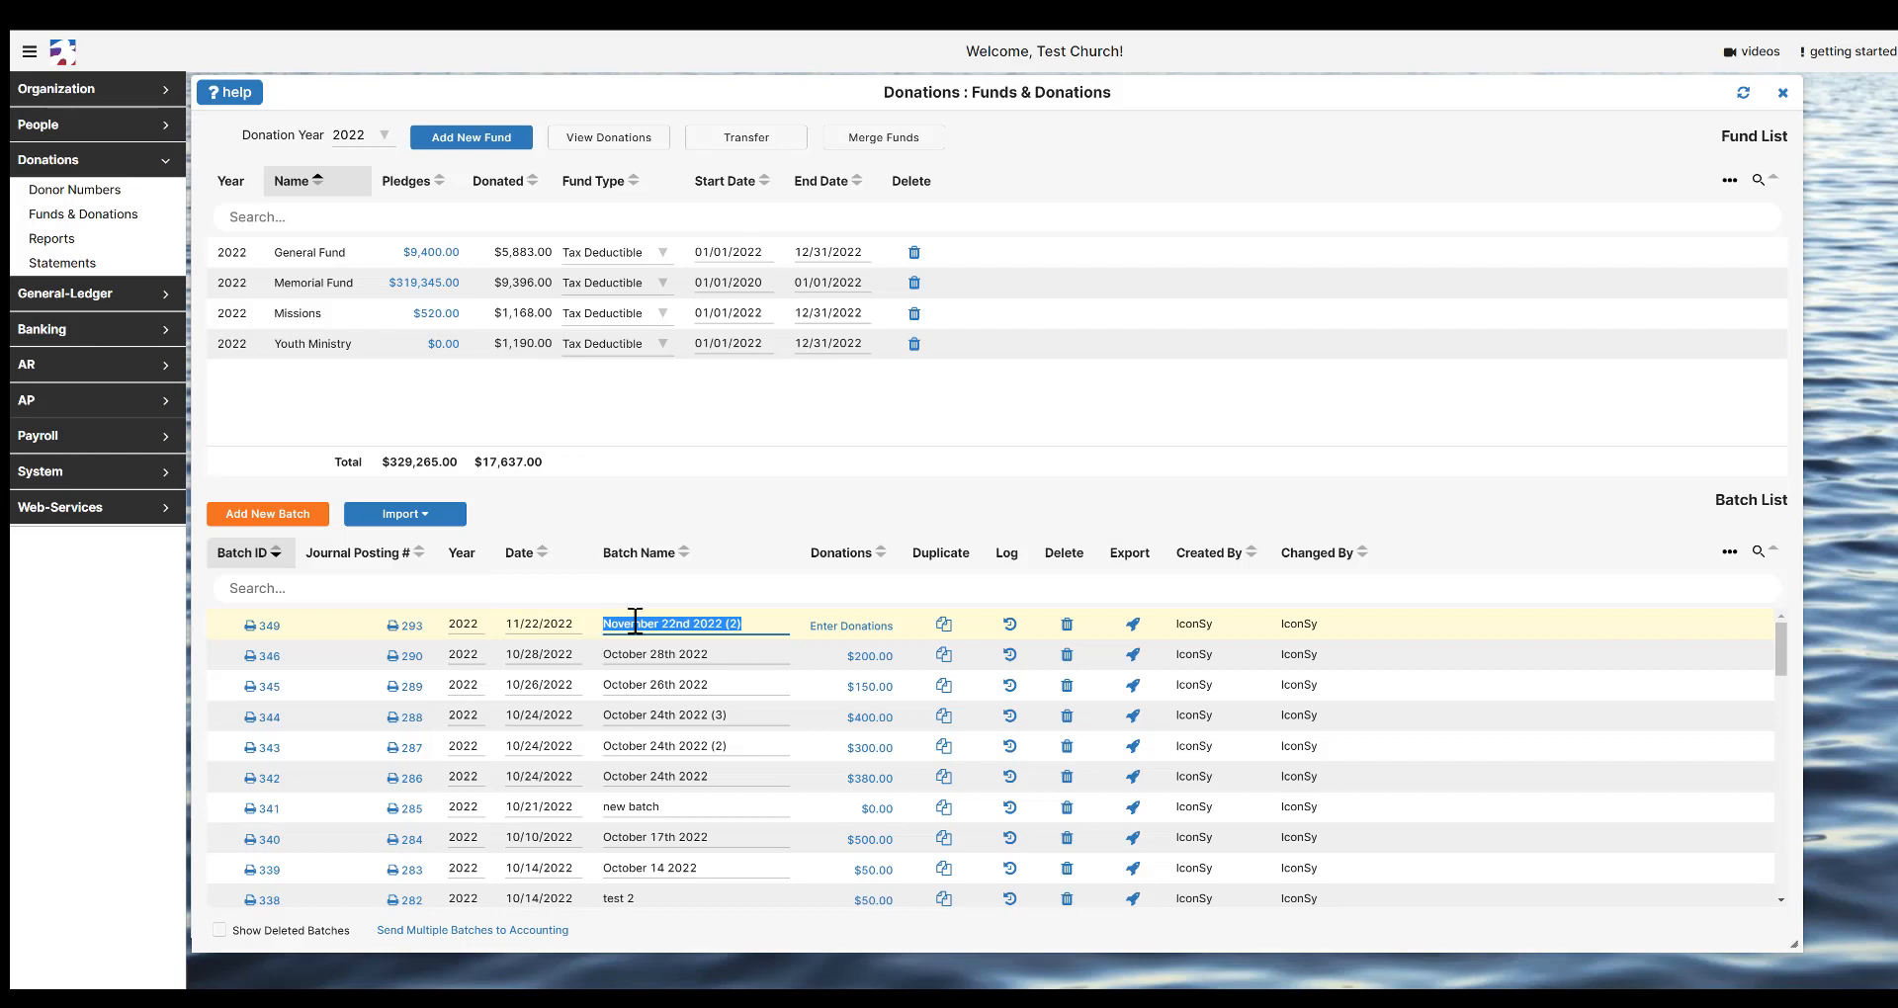
{"action": "type", "text": "November 22nd Offering"}
{"action": "key", "text": "Tab"}
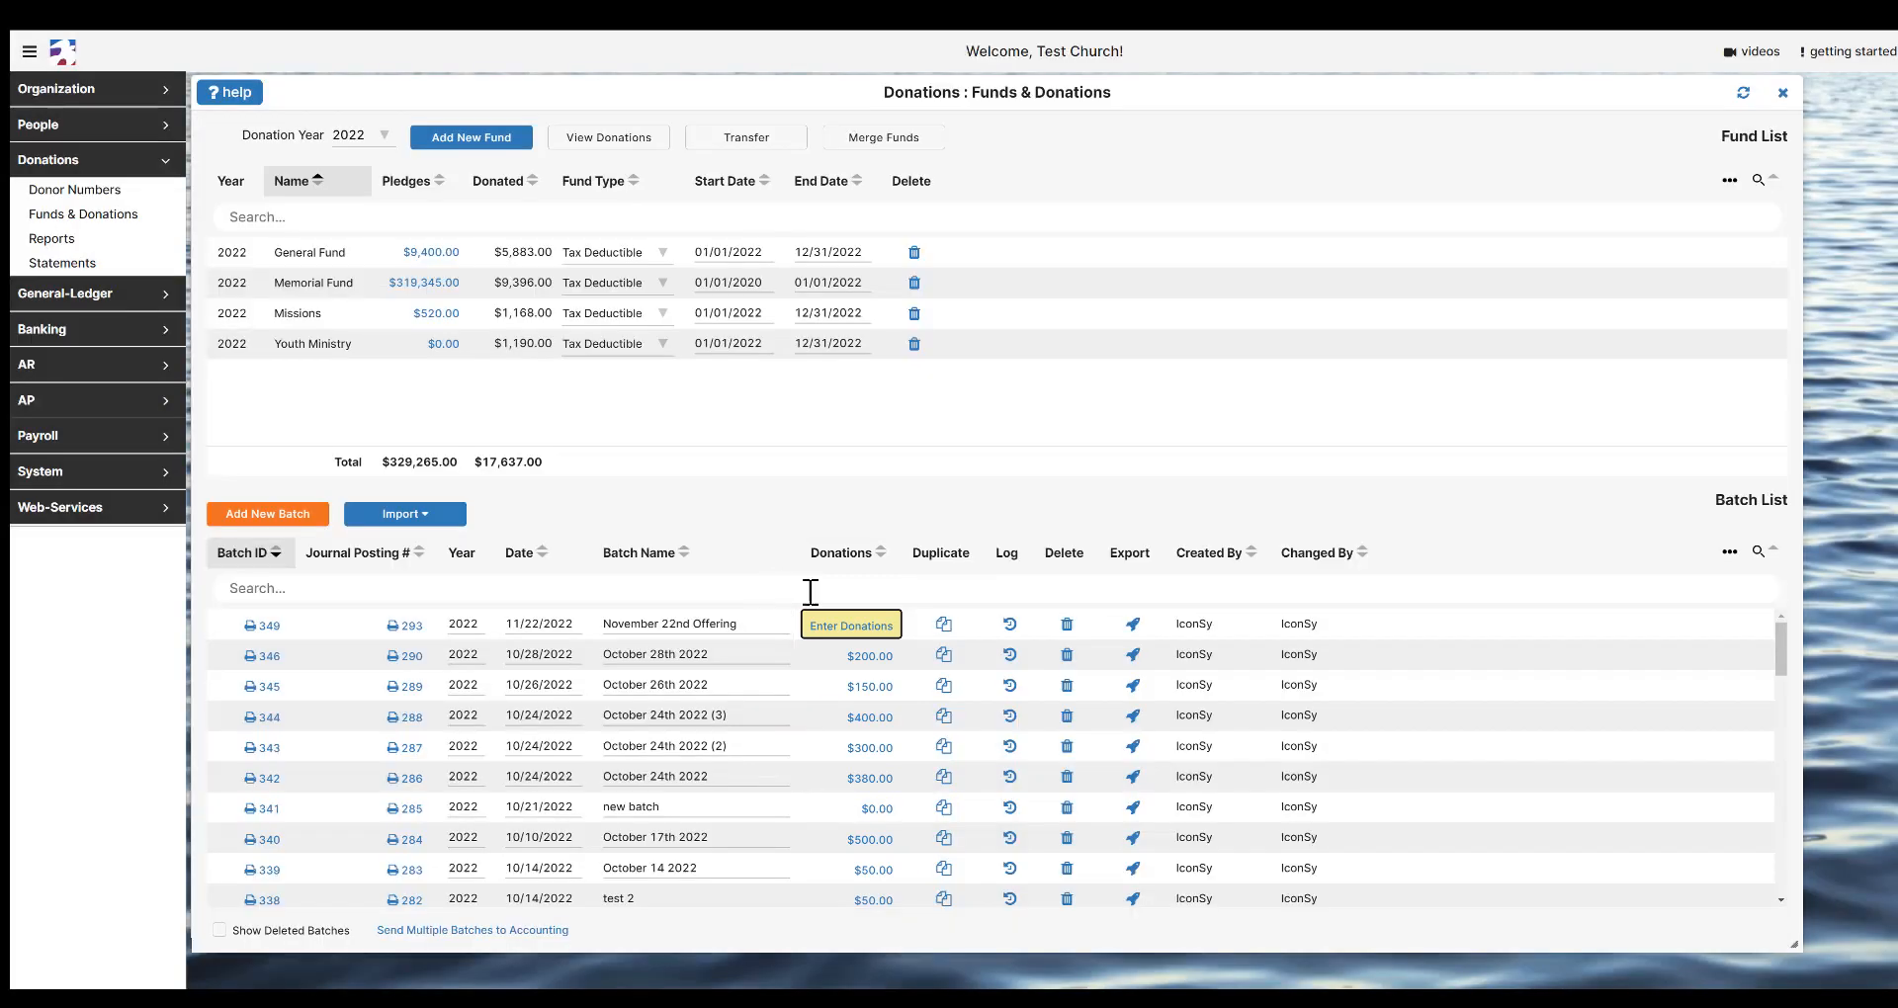
{"action": "left_click", "coordinate": [852, 626]}
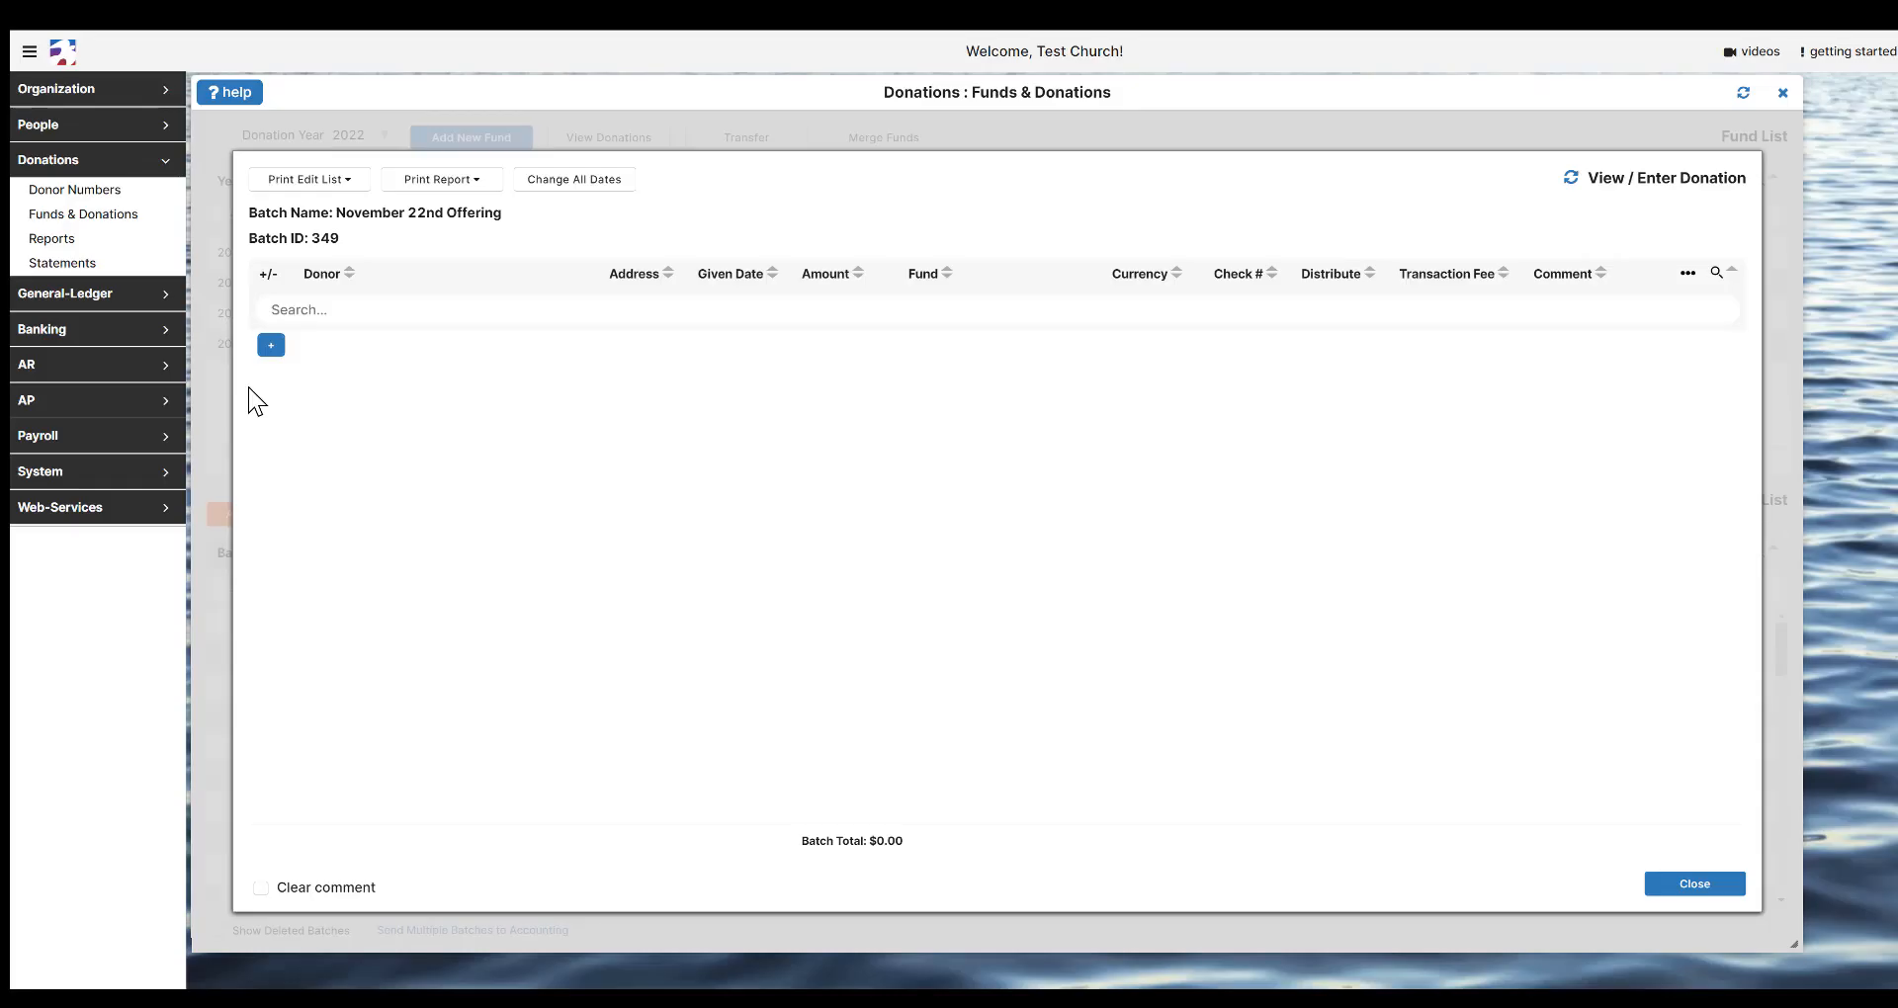
- Add a donation line to the batch and search the donor list for the giver
{"action": "left_click", "coordinate": [269, 346]}
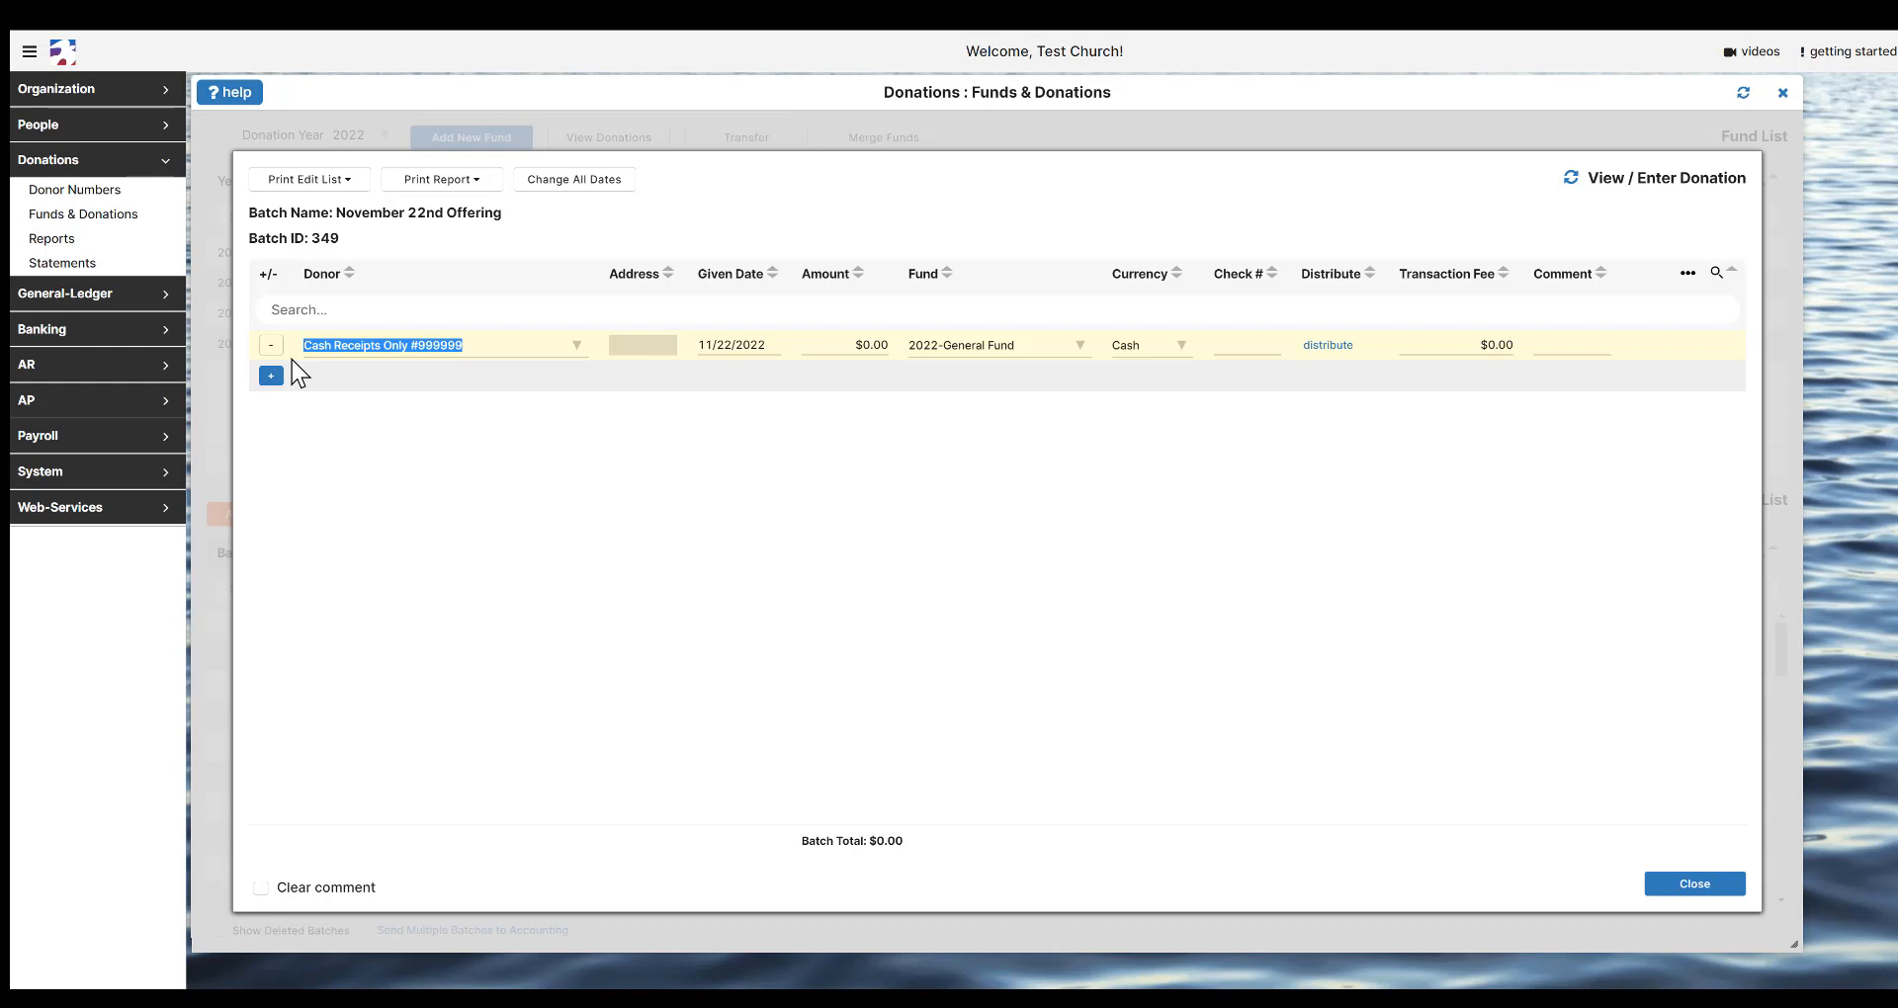
{"action": "type", "text": "sar"}
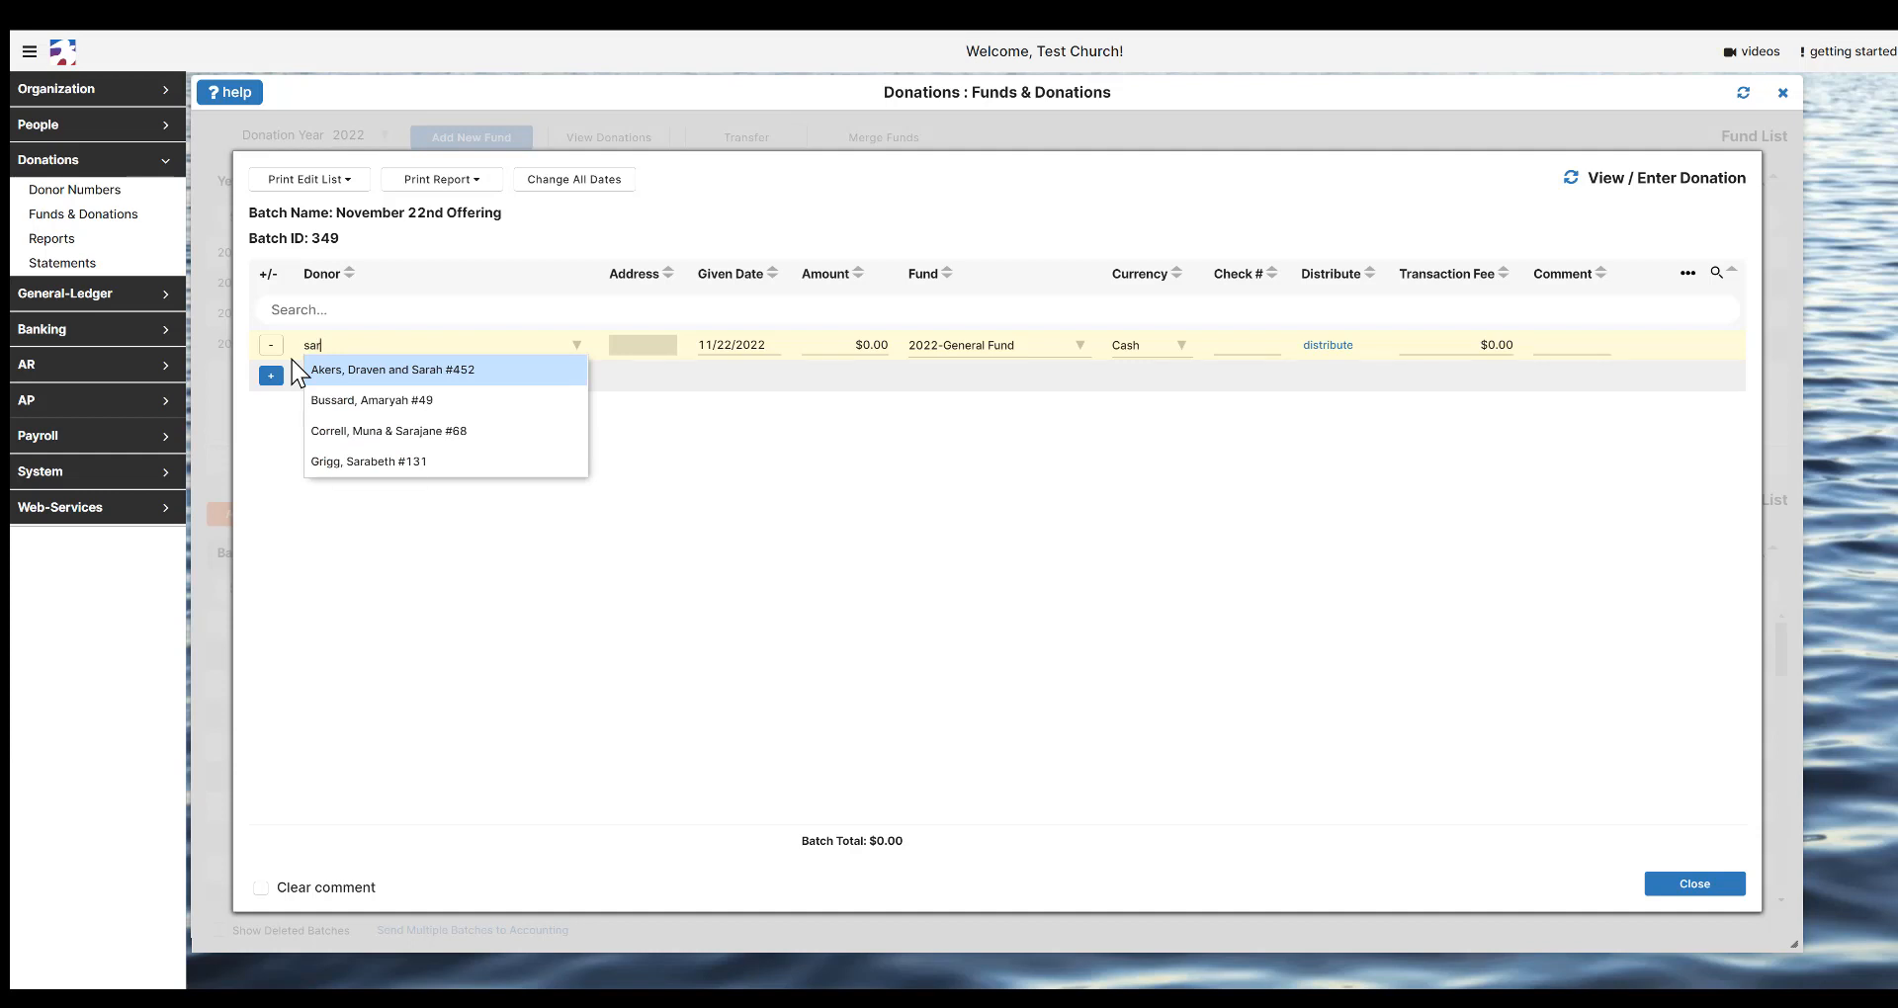
{"action": "key", "text": "BackSpace"}
{"action": "key", "text": "BackSpace"}
{"action": "key", "text": "BackSpace"}
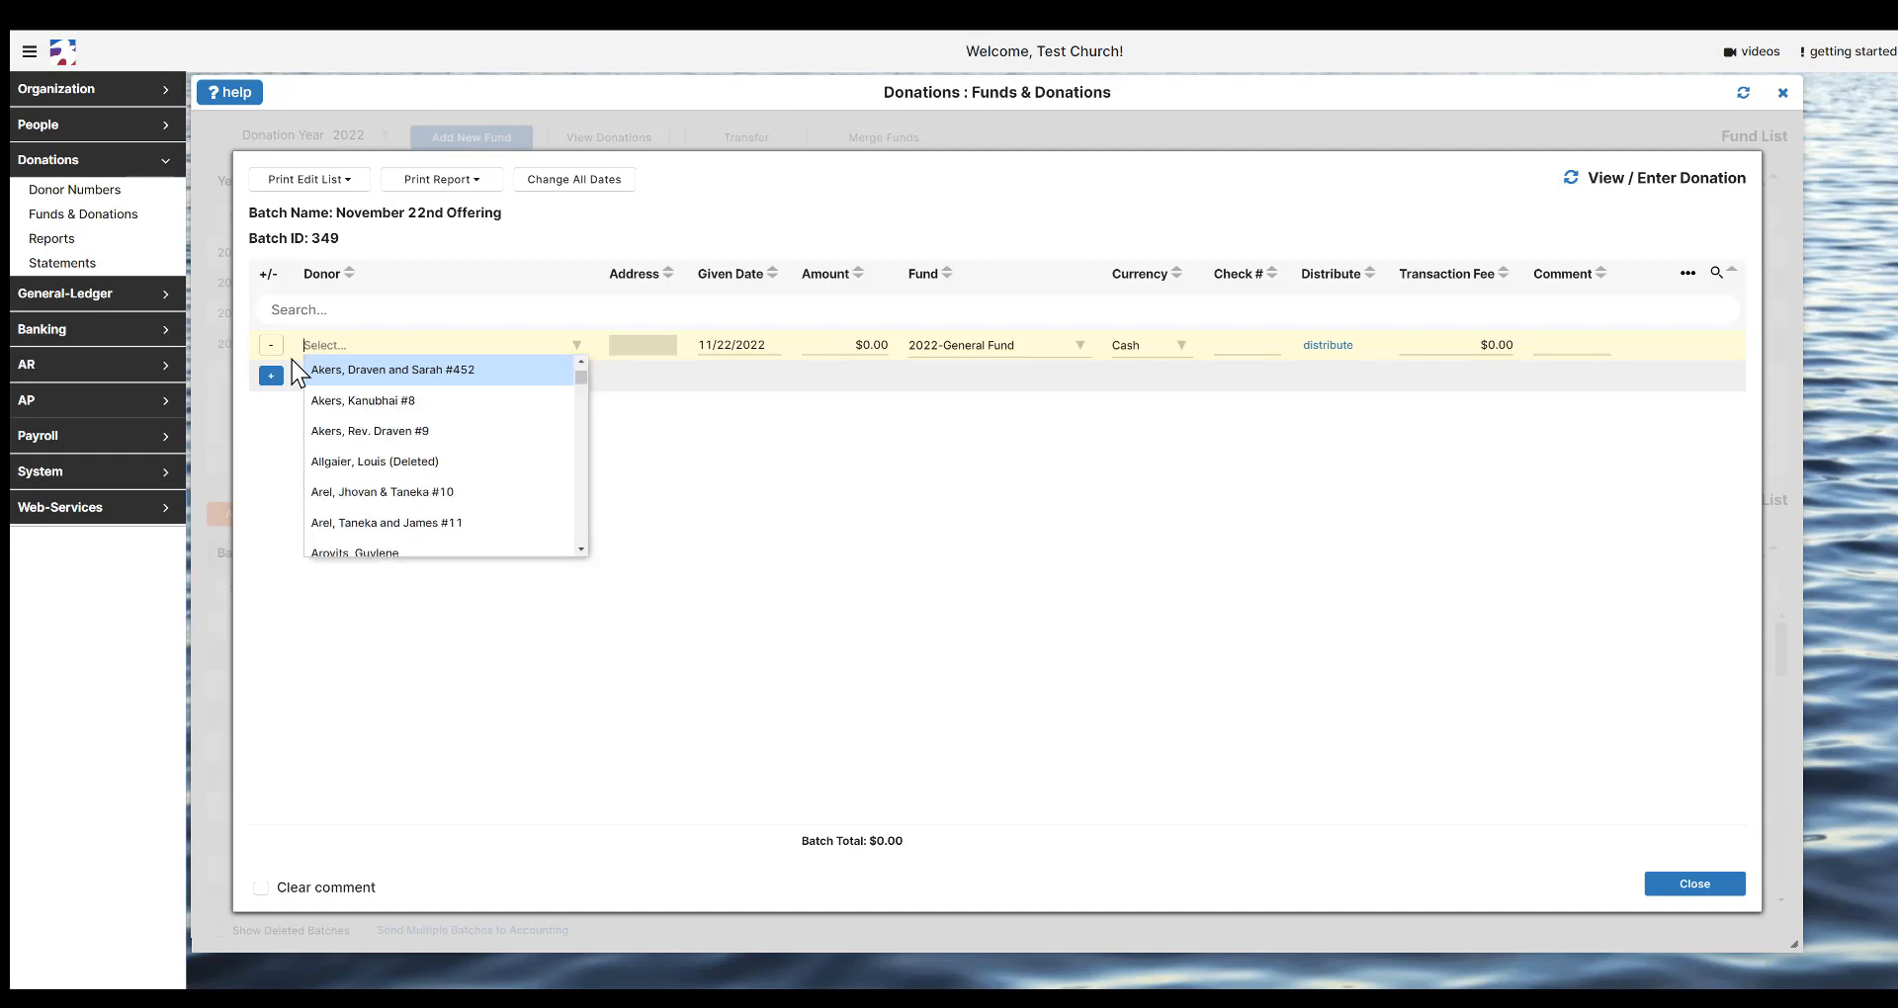
{"action": "type", "text": "156"}
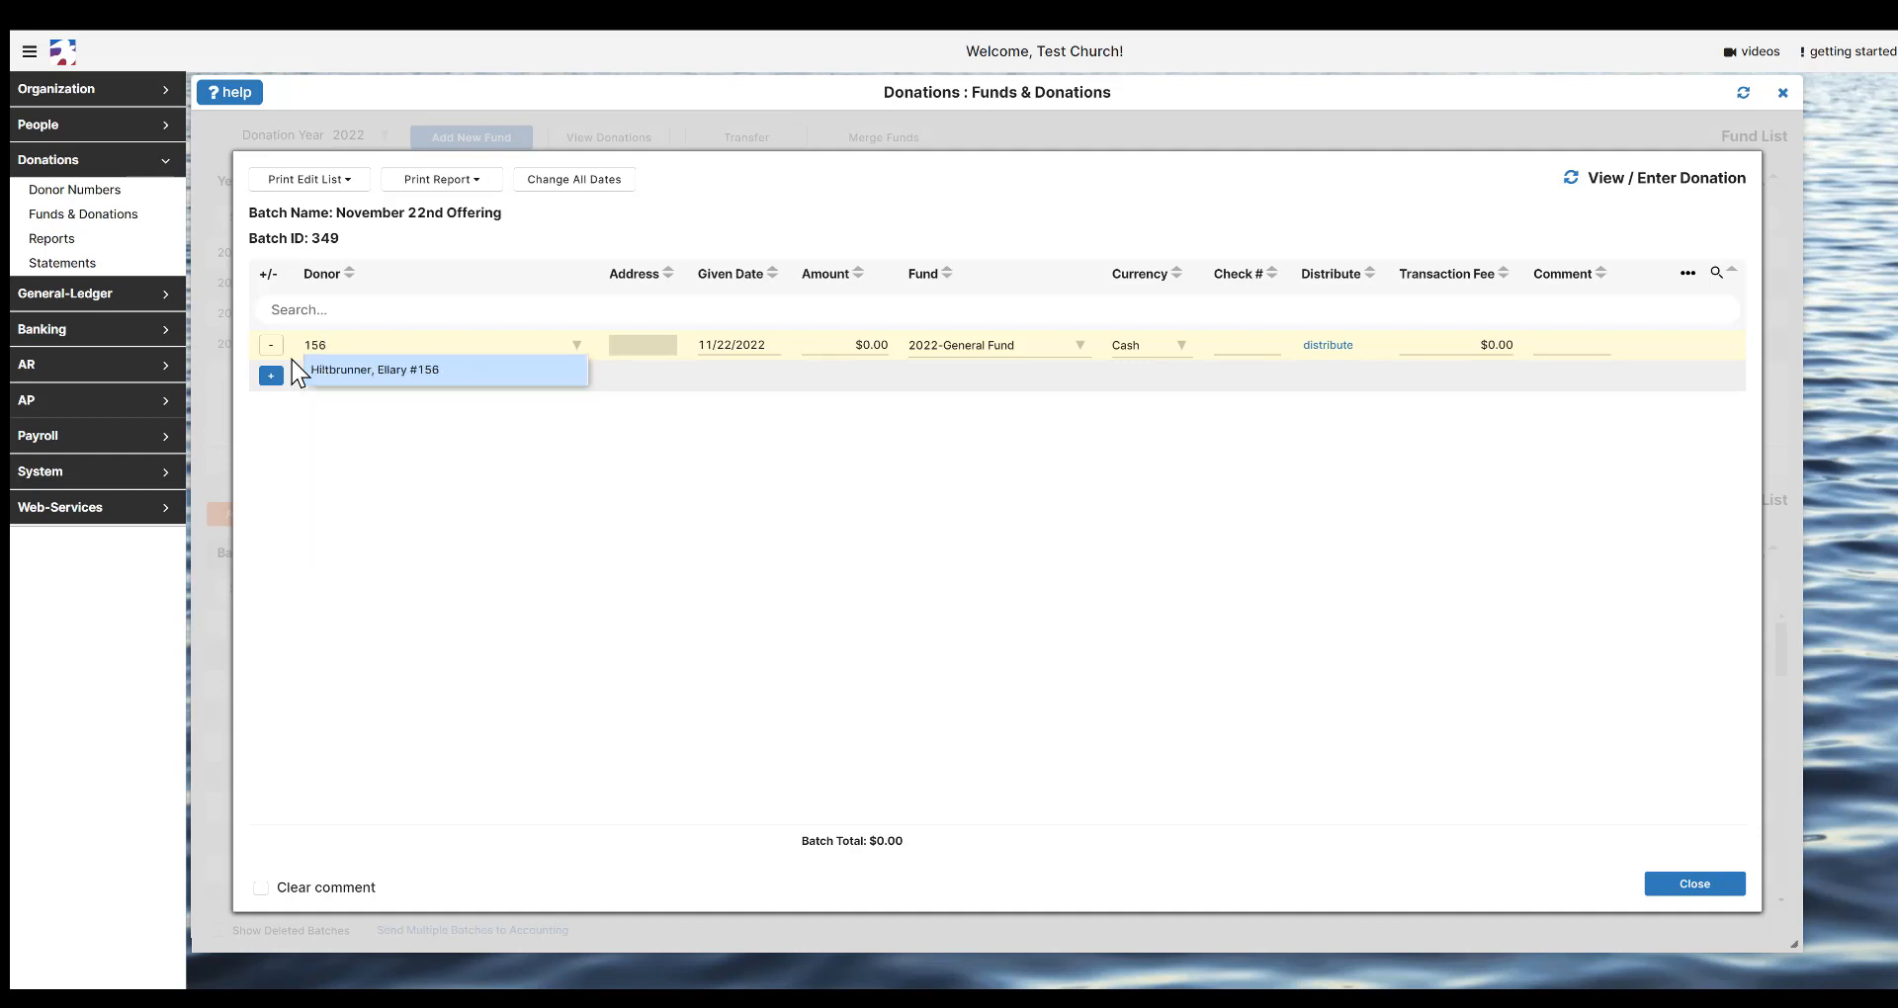
{"action": "key", "text": "BackSpace"}
{"action": "key", "text": "BackSpace"}
{"action": "key", "text": "BackSpace"}
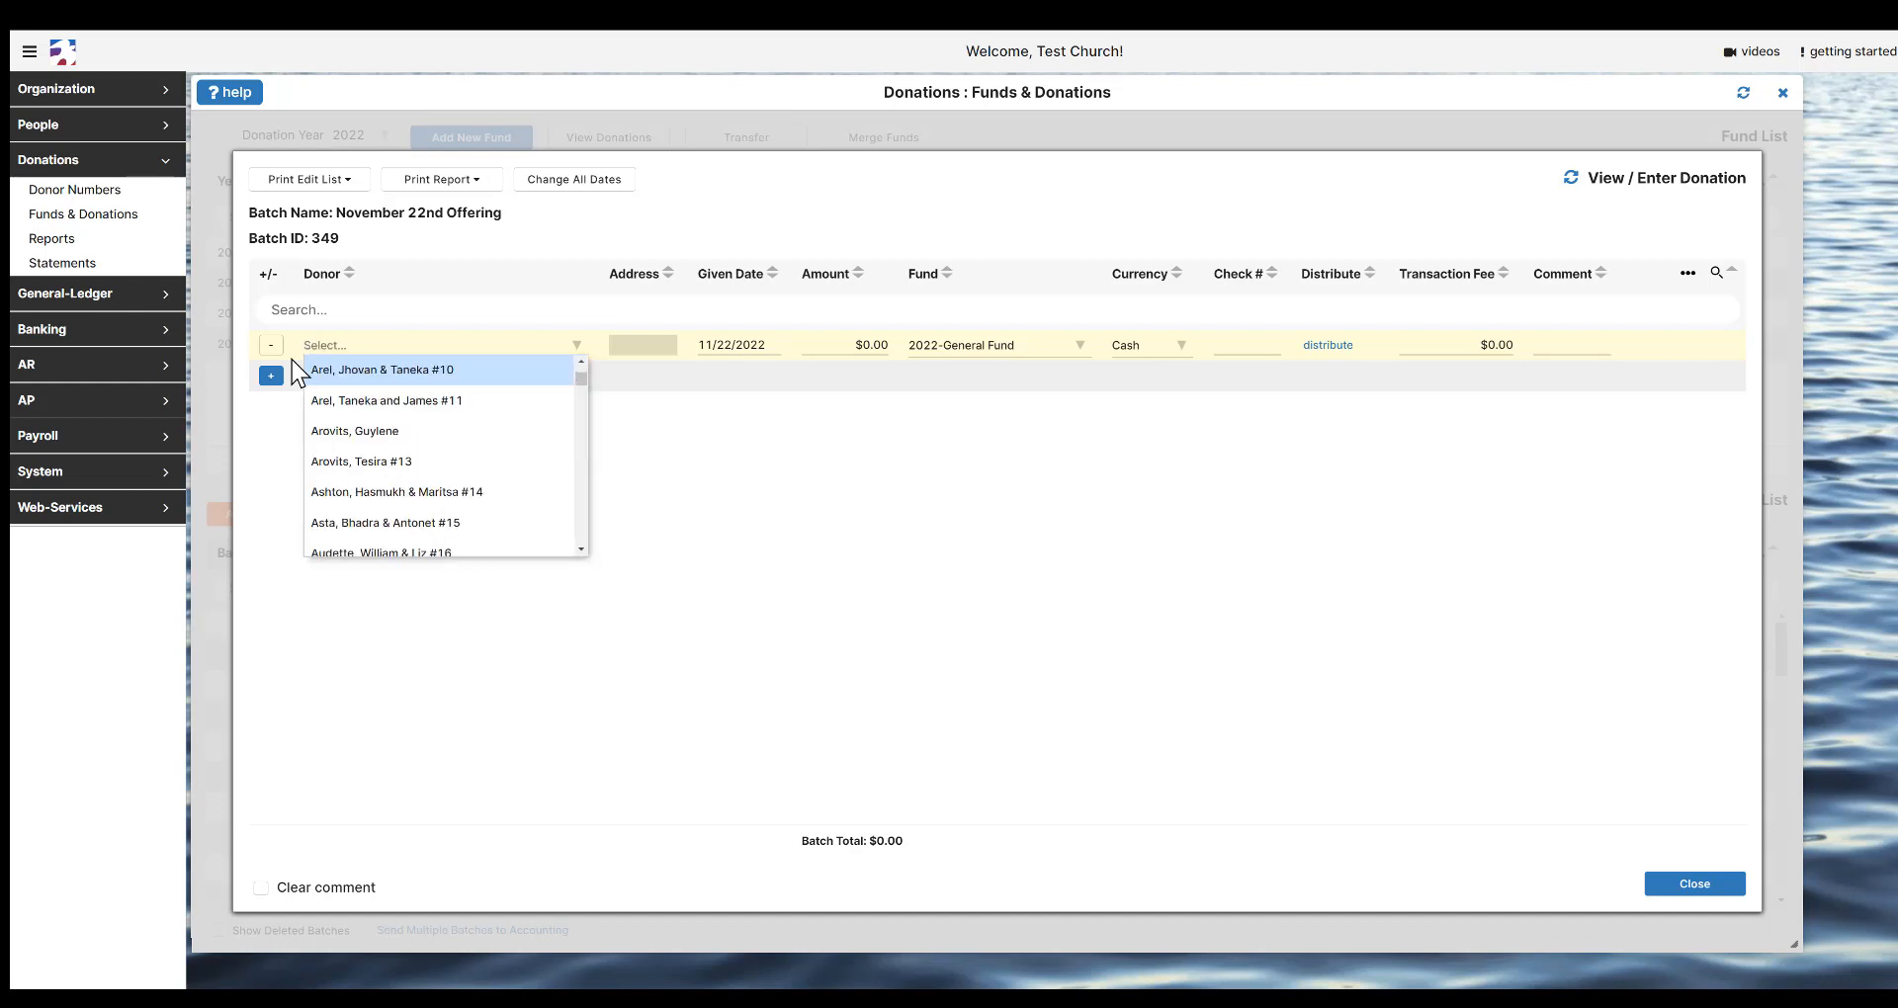
{"action": "type", "text": "15"}
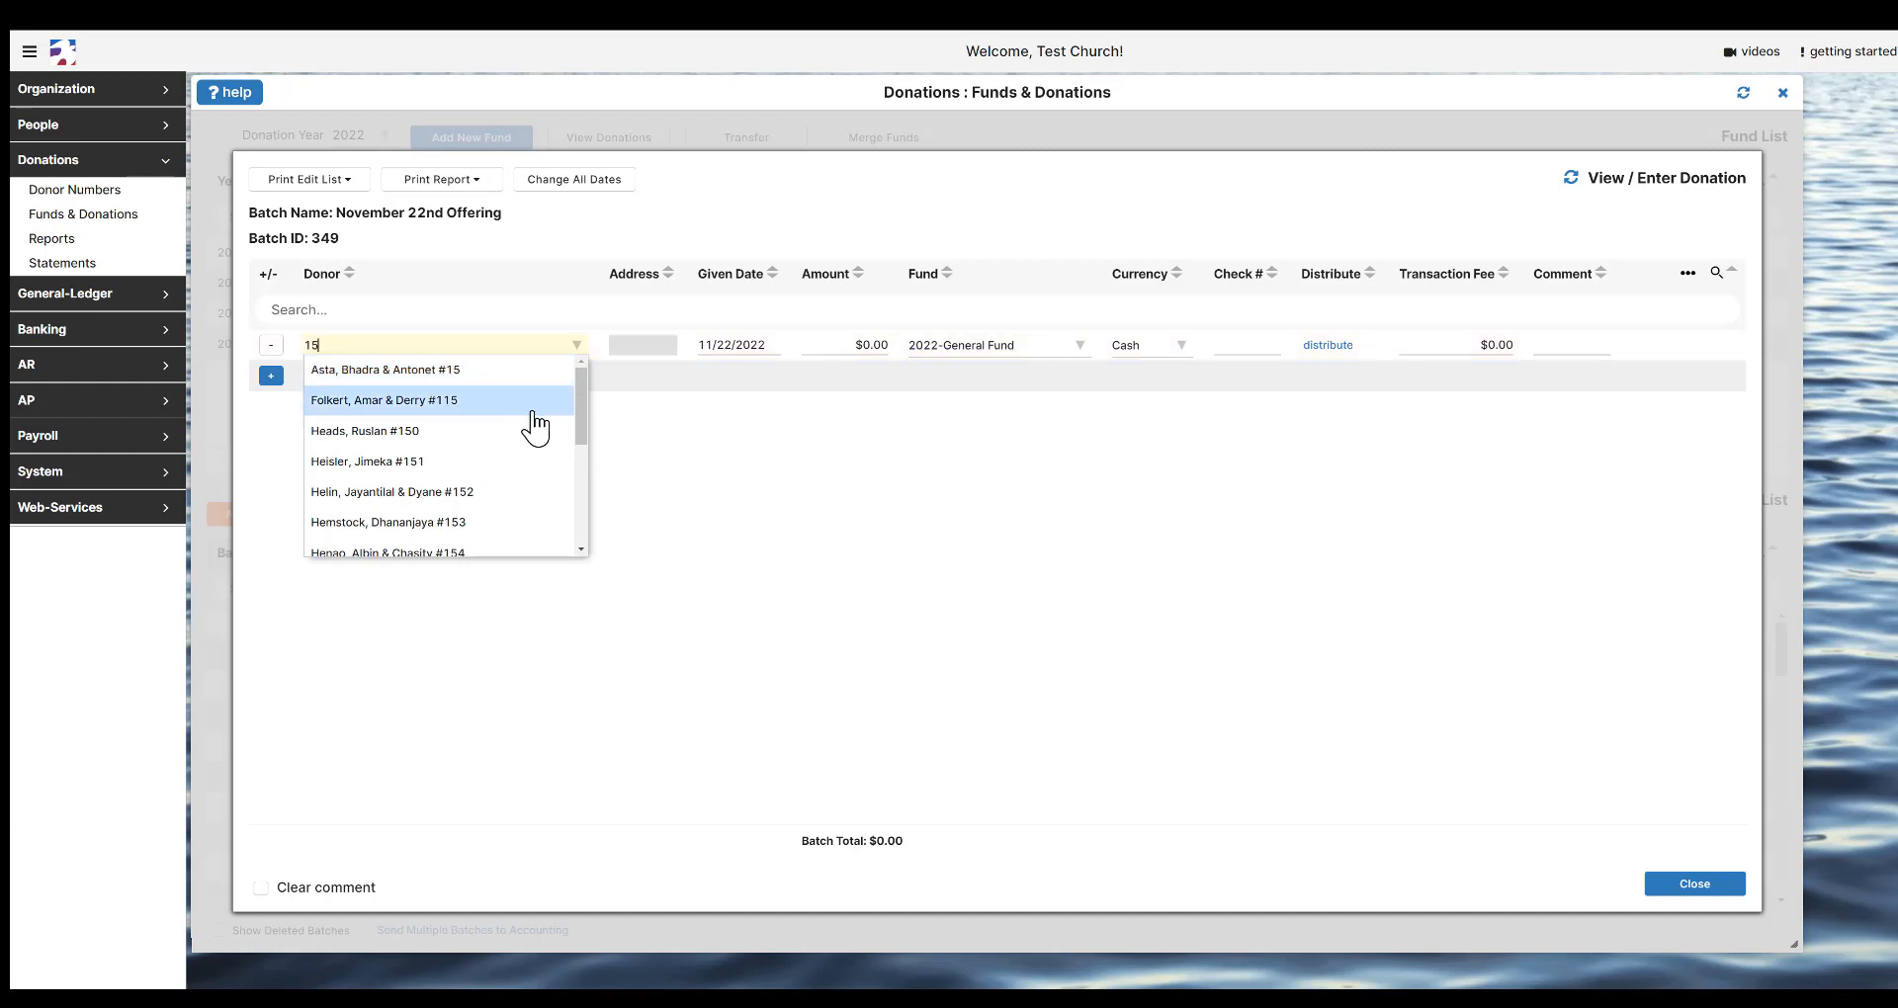
{"action": "mouse_move", "coordinate": [581, 391]}
{"action": "left_mouse_down"}
{"action": "mouse_move", "coordinate": [580, 476]}
{"action": "mouse_move", "coordinate": [579, 369]}
{"action": "left_mouse_up"}
- Enter the giver's full name and choose to register them as a new donor
{"action": "left_click", "coordinate": [481, 345]}
{"action": "key", "text": "BackSpace"}
{"action": "key", "text": "BackSpace"}
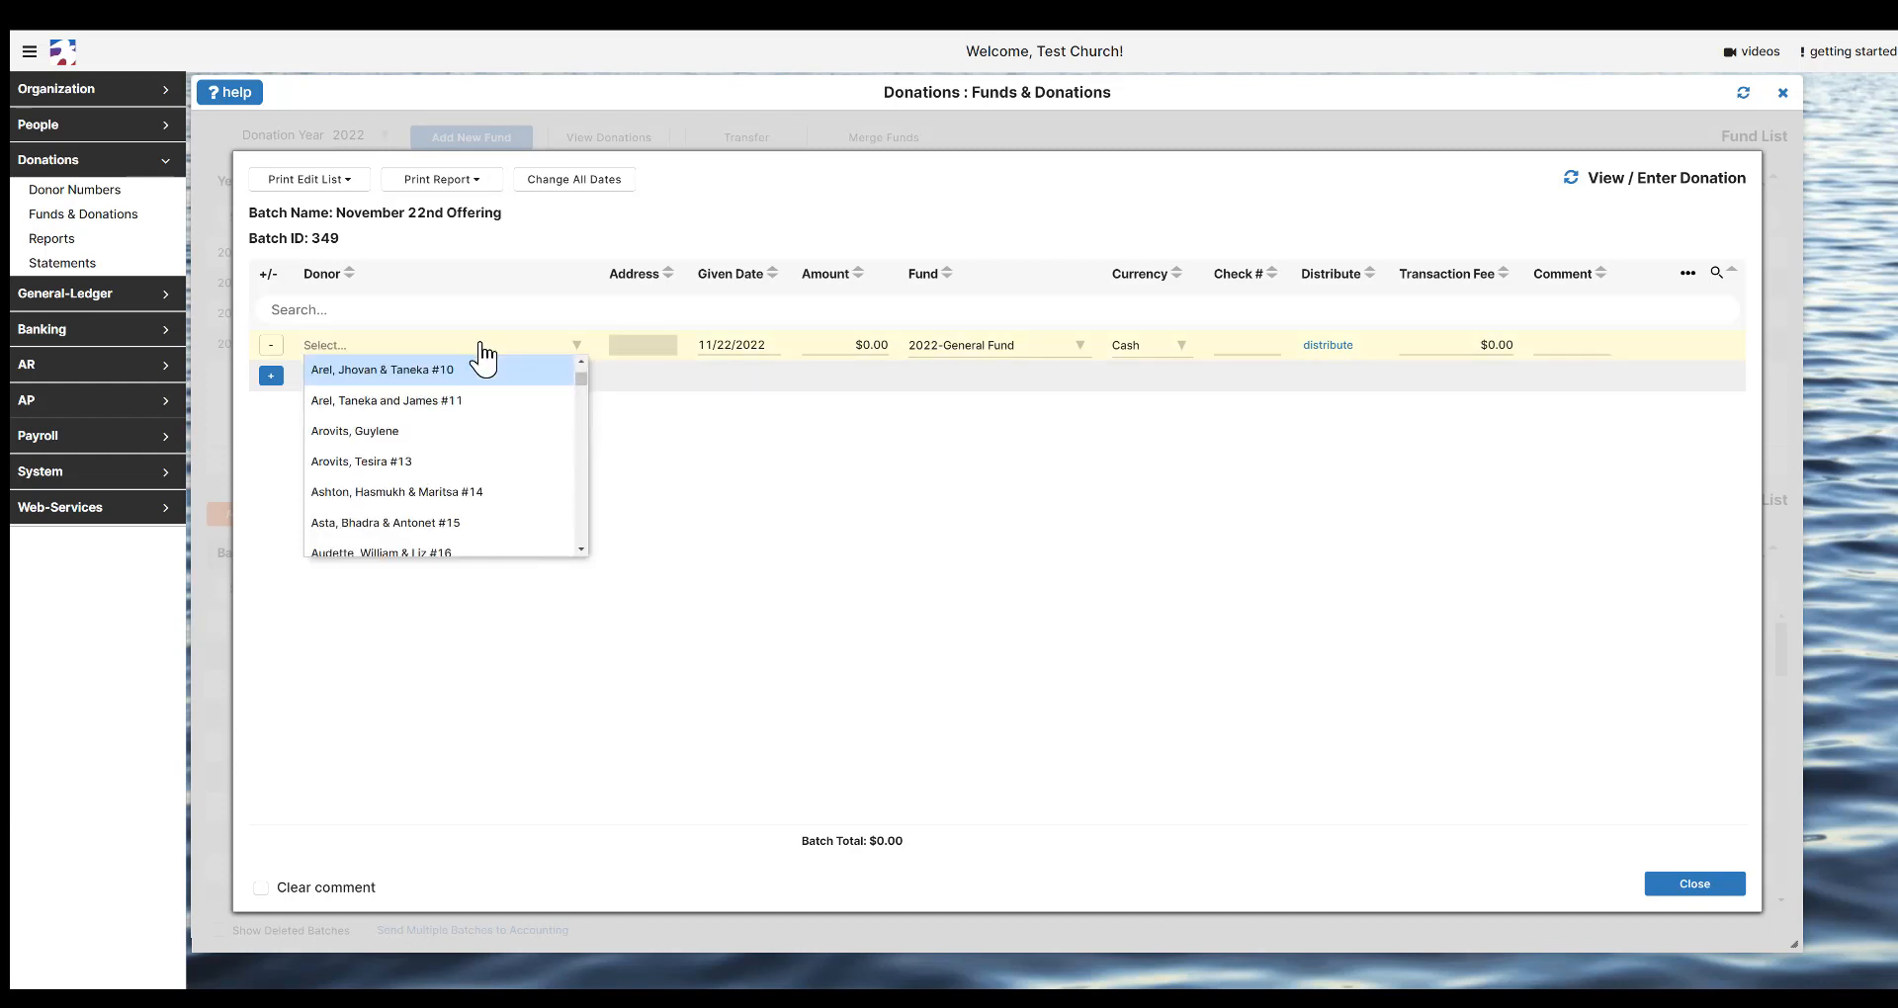
{"action": "type", "text": "Sonie Da"}
{"action": "key", "text": "BackSpace"}
{"action": "key", "text": "BackSpace"}
{"action": "key", "text": "BackSpace"}
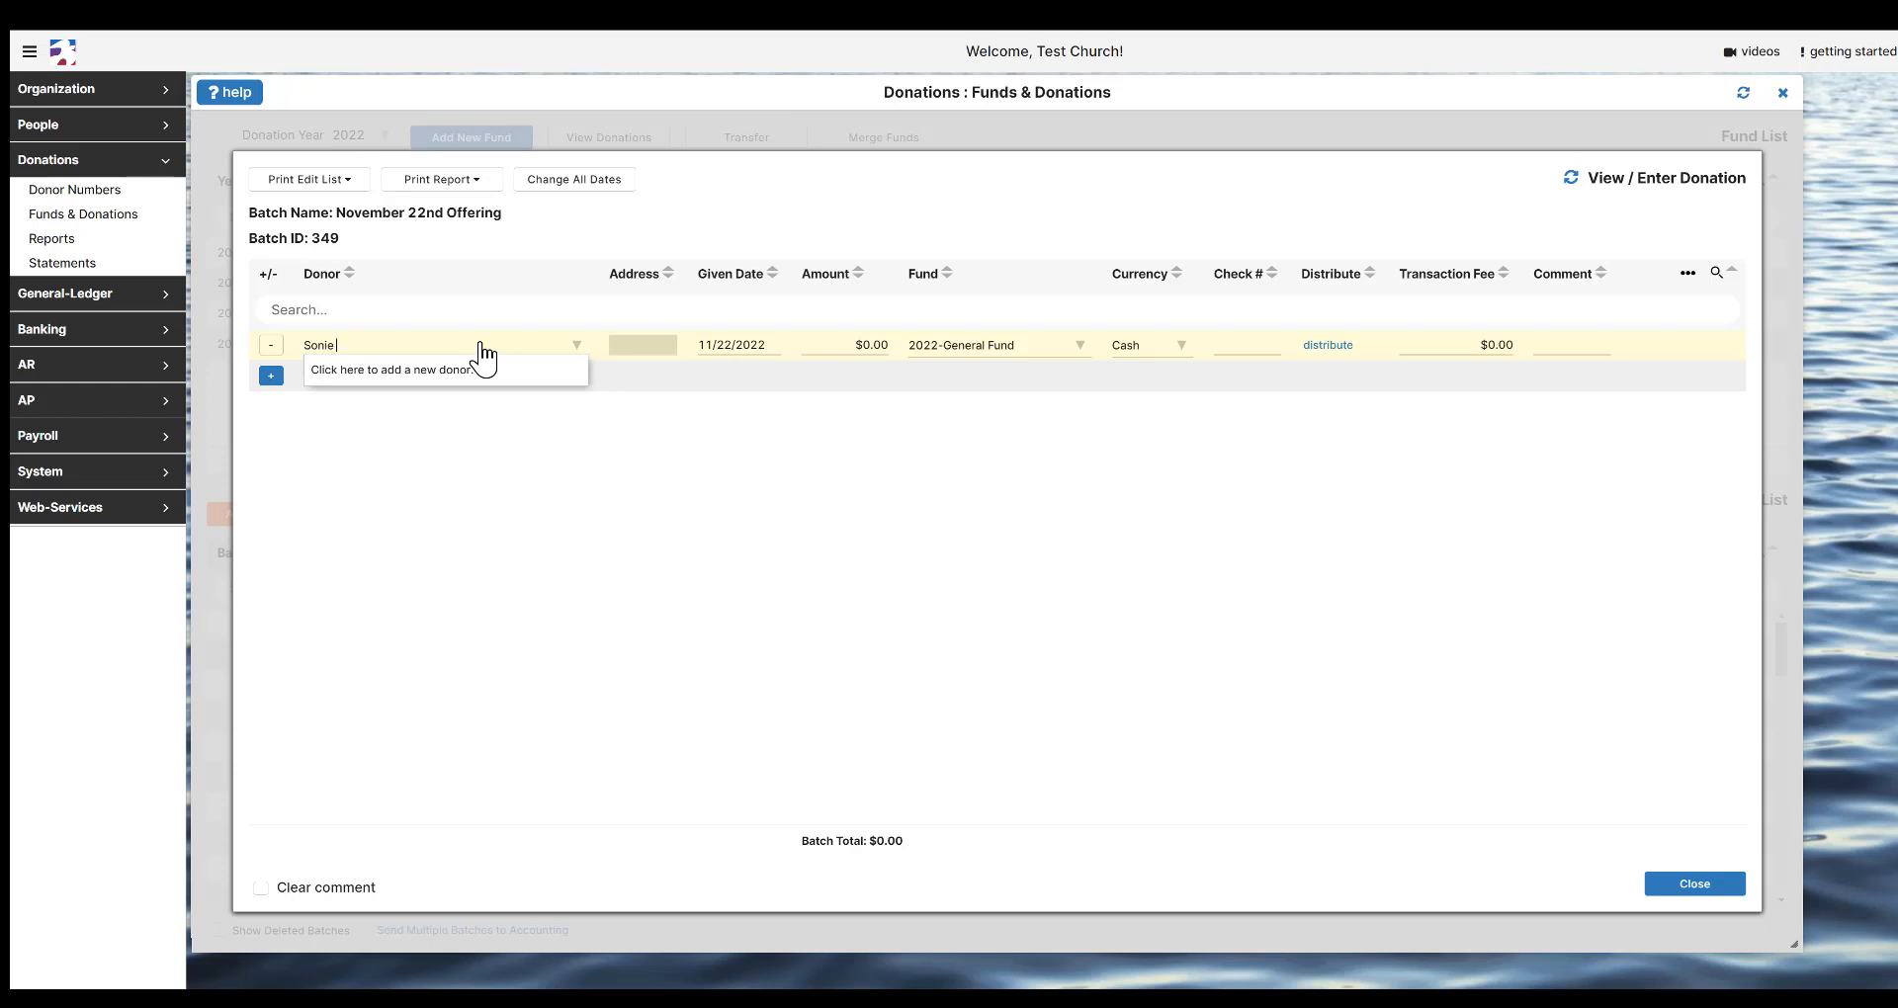
{"action": "key", "text": "BackSpace"}
{"action": "type", "text": "a Clearwater"}
{"action": "left_click", "coordinate": [449, 369]}
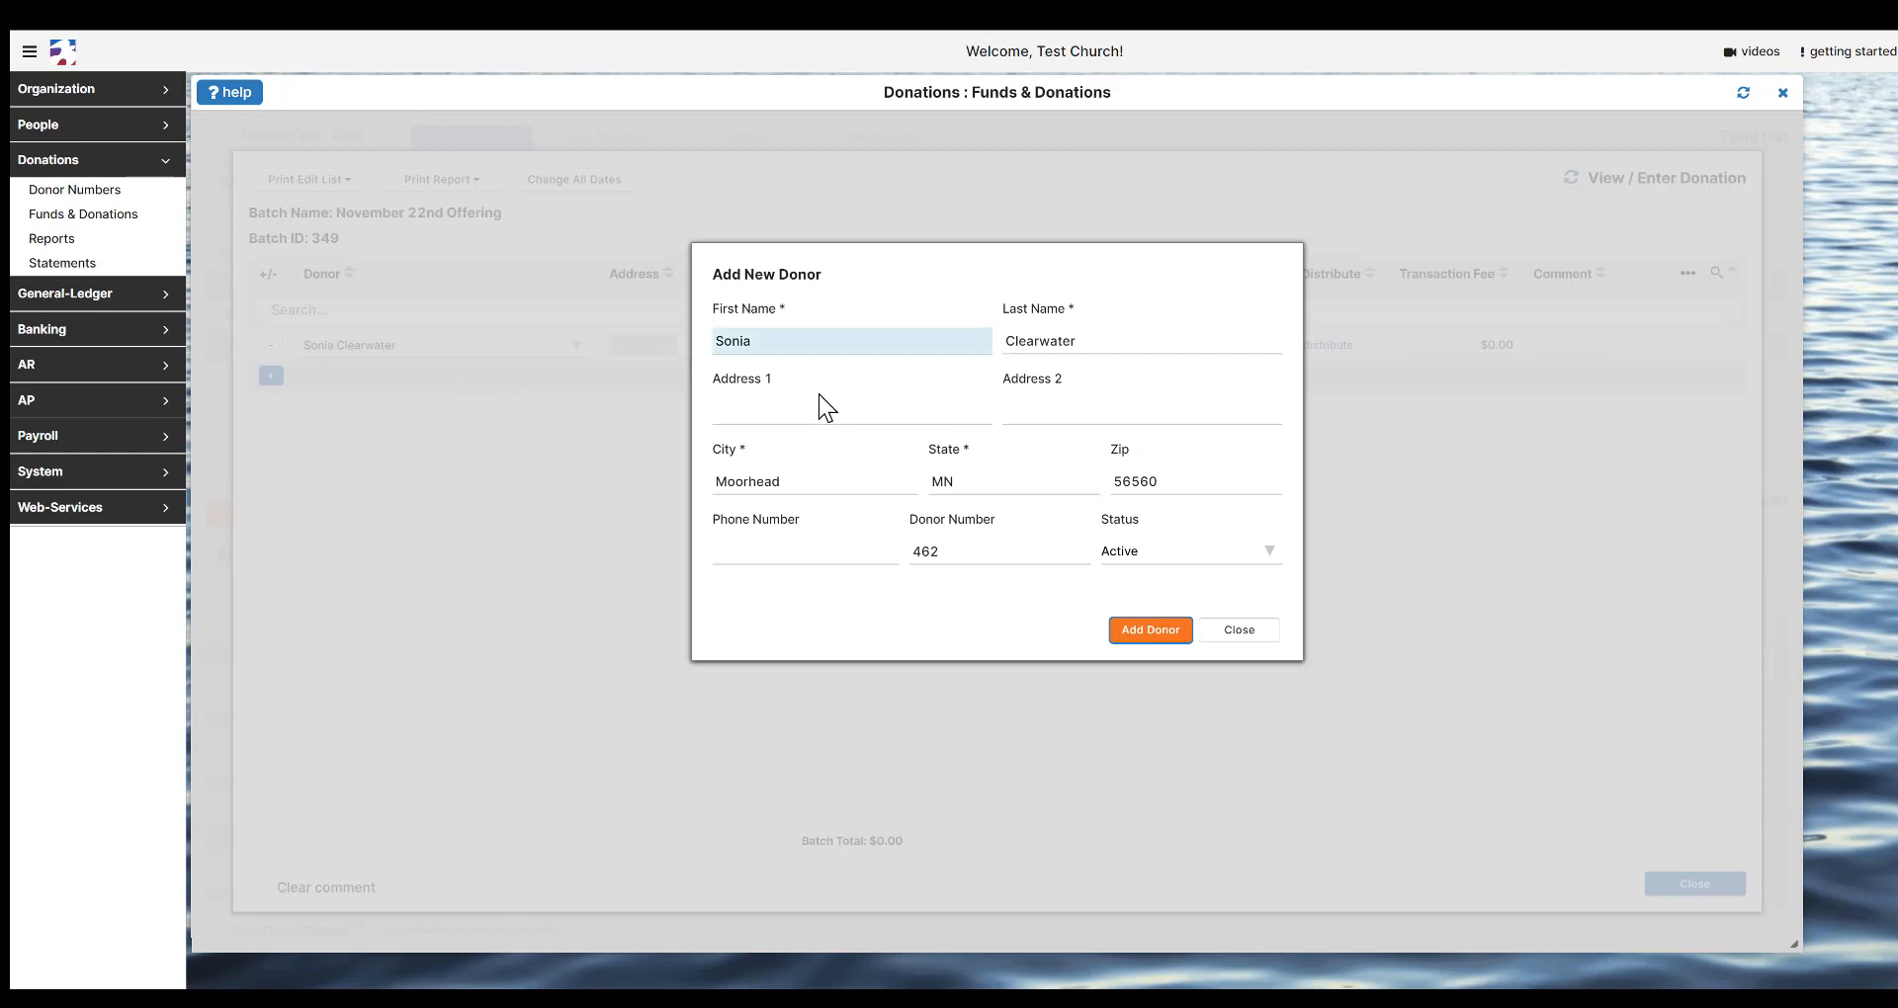
- Give the new donor a phone number and add them to the donation line
{"action": "left_click", "coordinate": [839, 549]}
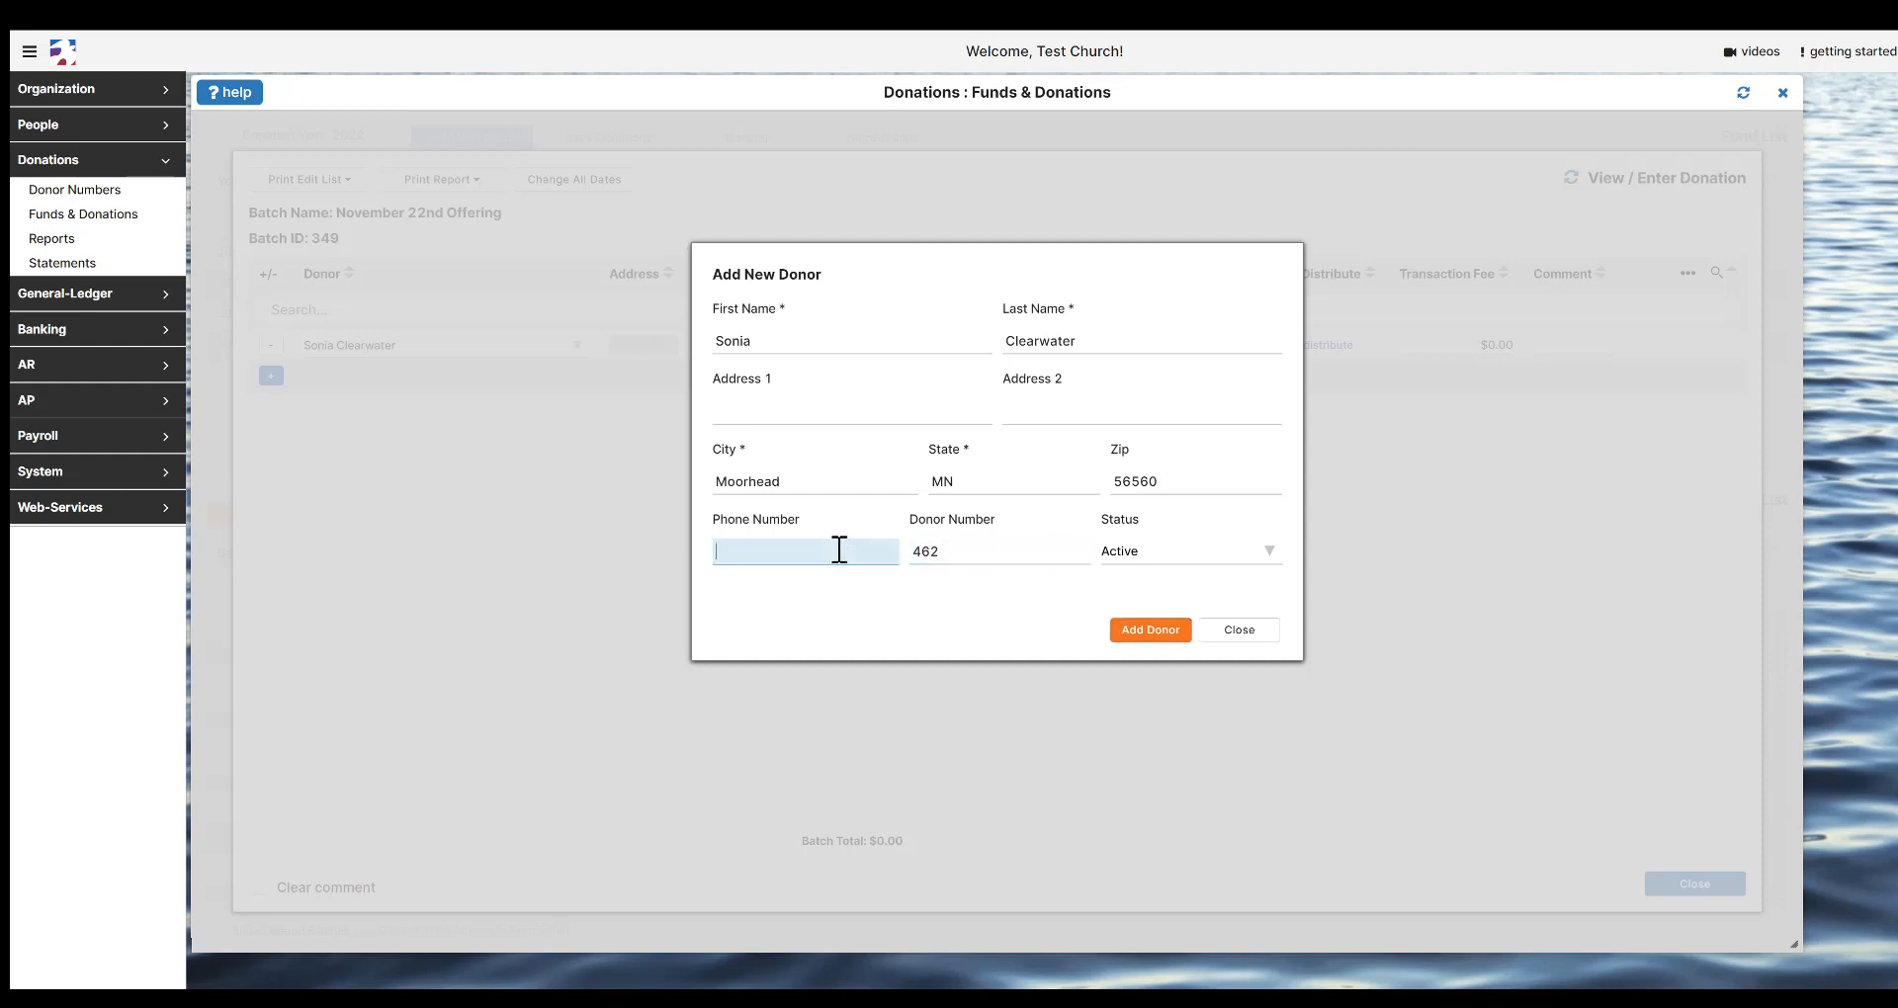
{"action": "type", "text": "555"}
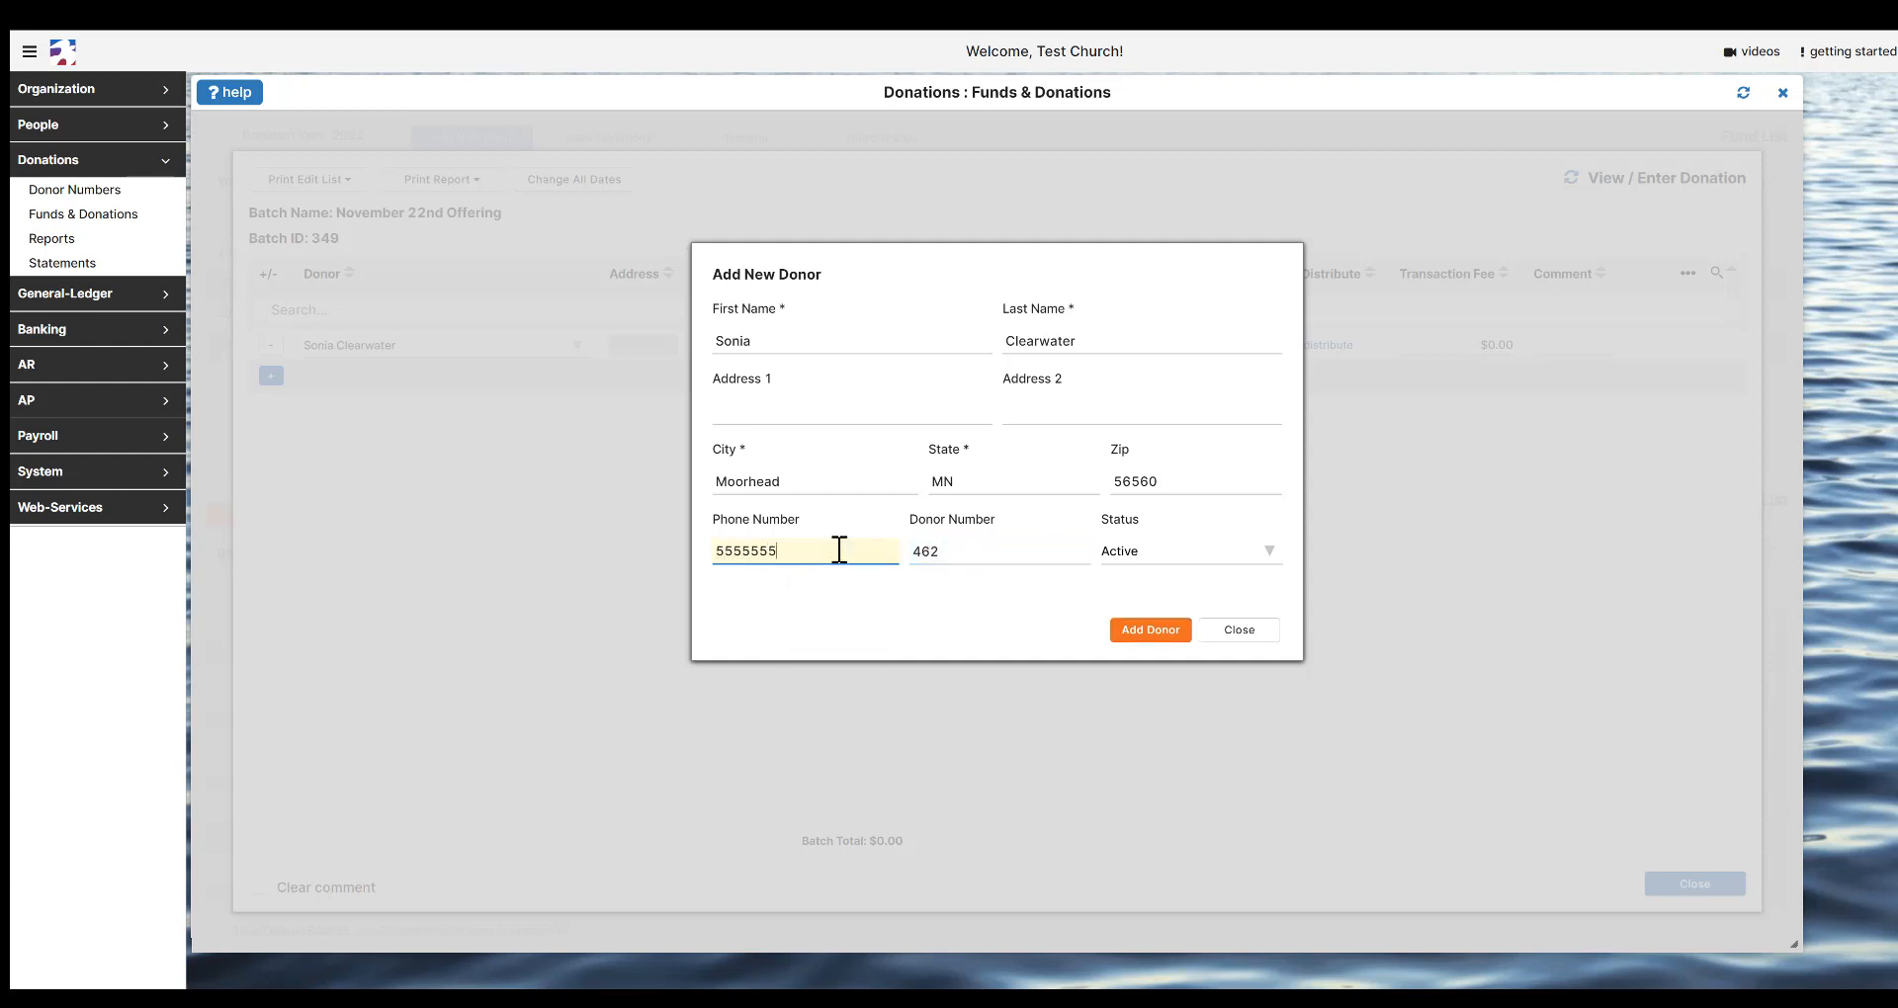
{"action": "type", "text": ")555-5555"}
{"action": "key", "text": "Tab"}
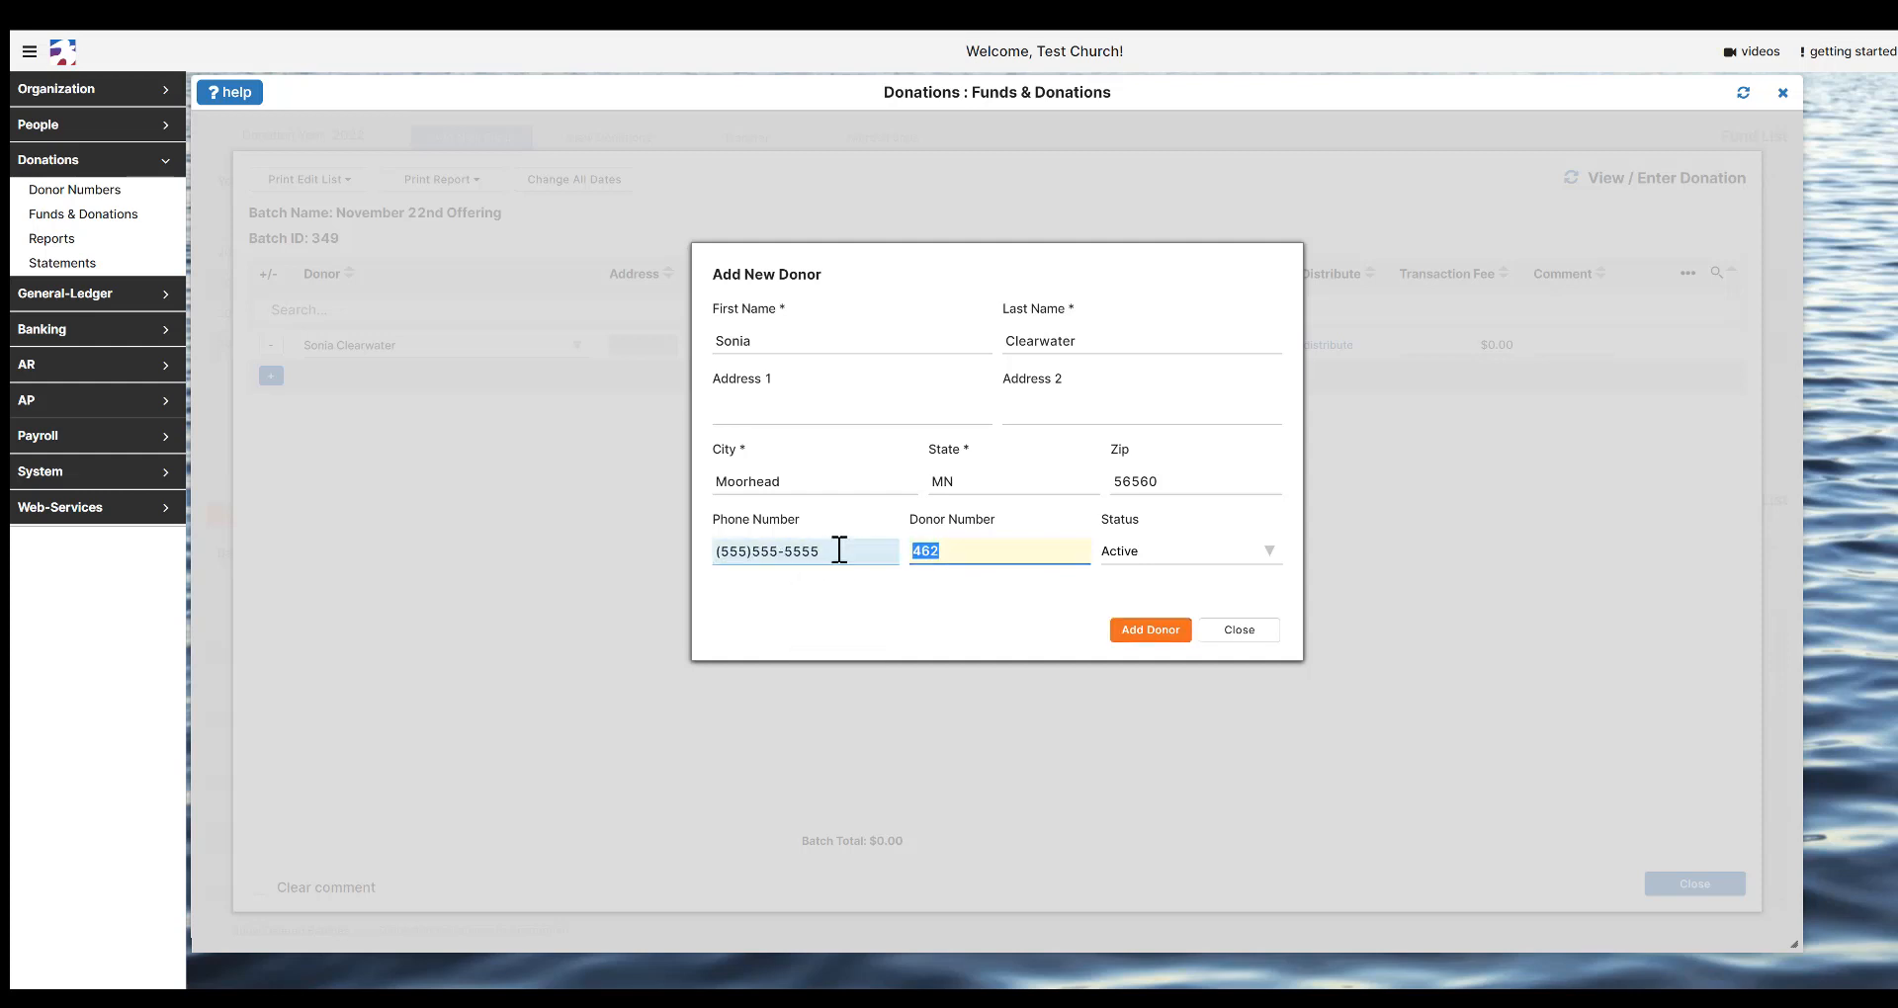
{"action": "left_click", "coordinate": [1134, 634]}
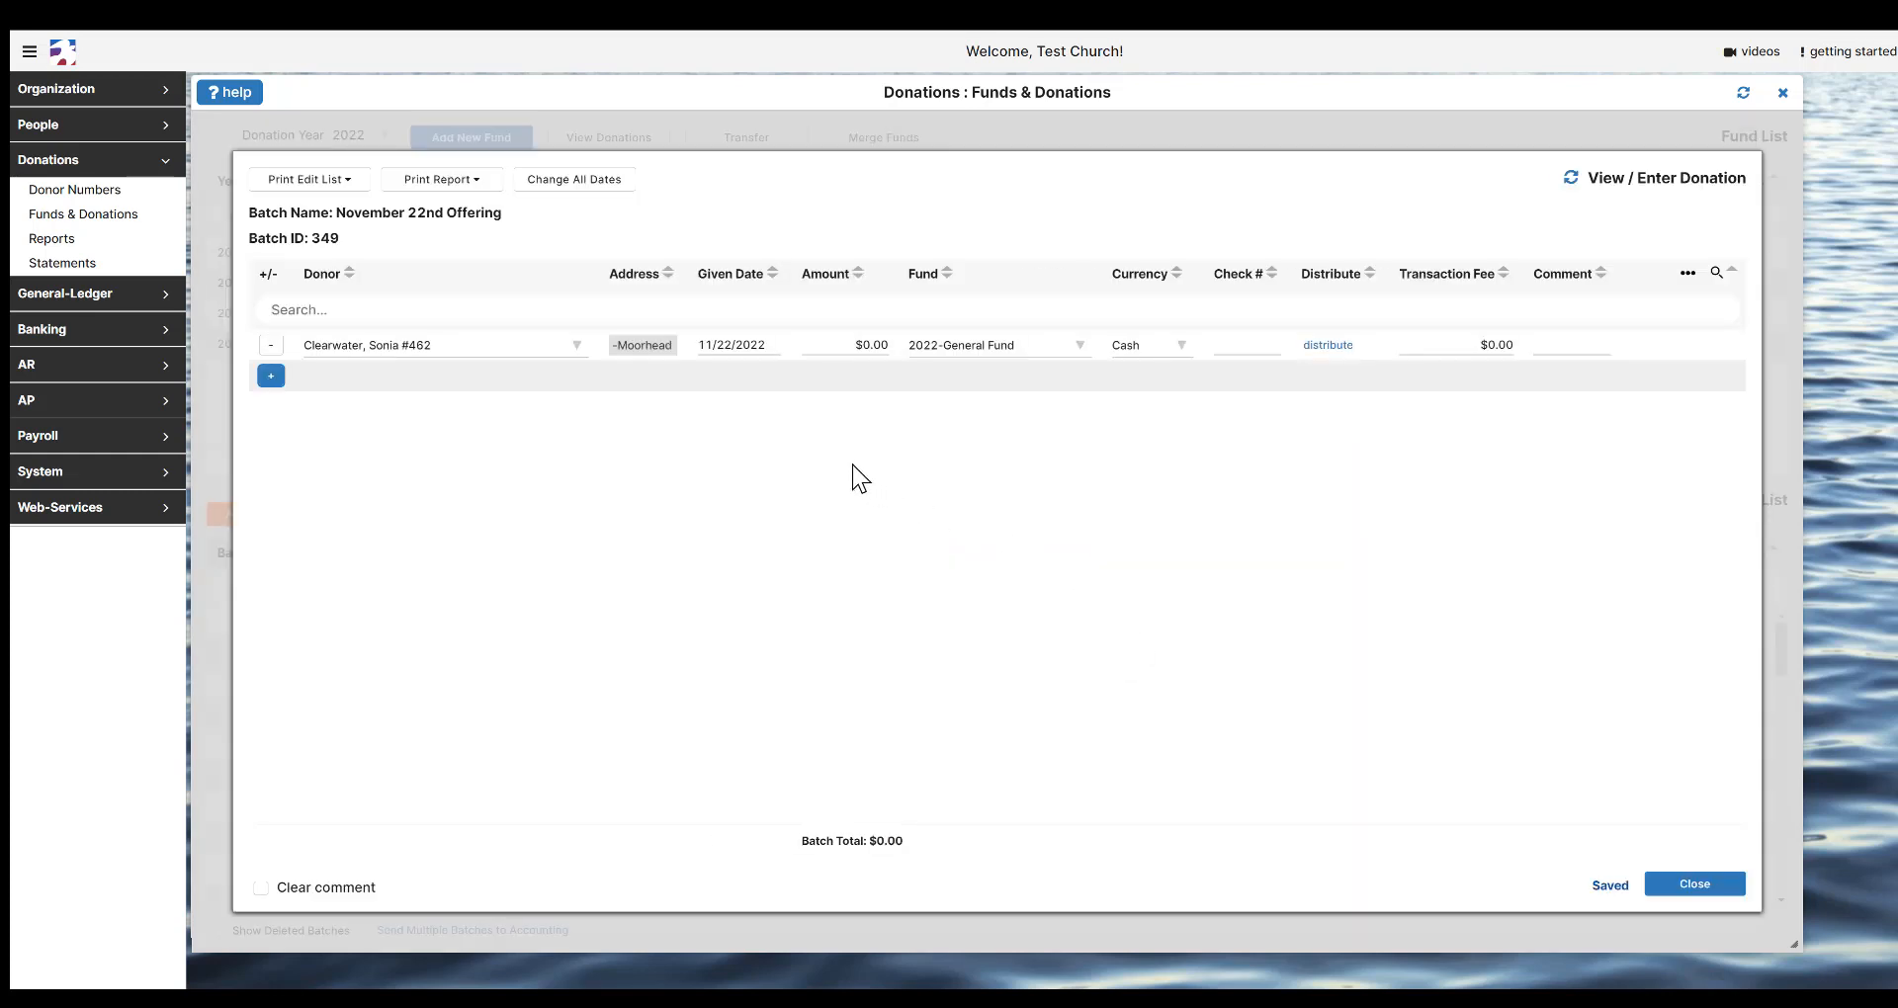
- Record $20.00 to the 2022-General Fund paid by check #1, then add another row
{"action": "left_click", "coordinate": [733, 346]}
{"action": "left_click", "coordinate": [732, 346]}
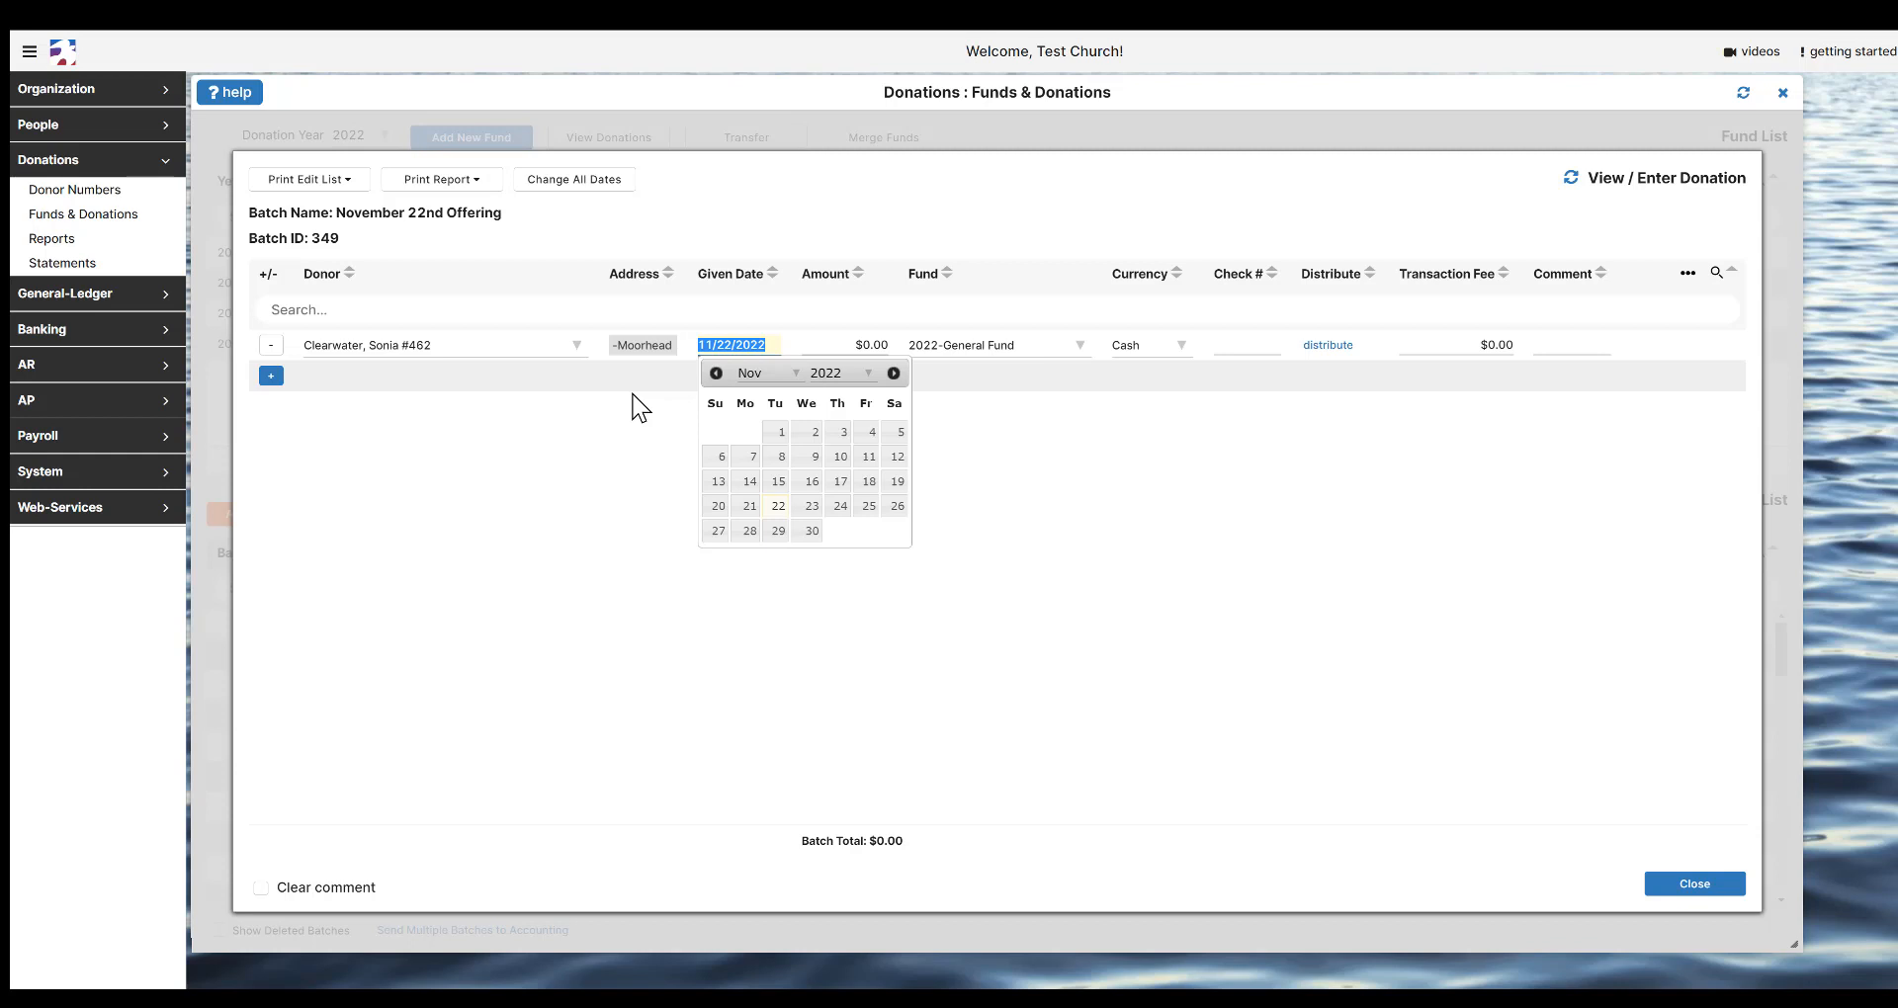
{"action": "key", "text": "Tab"}
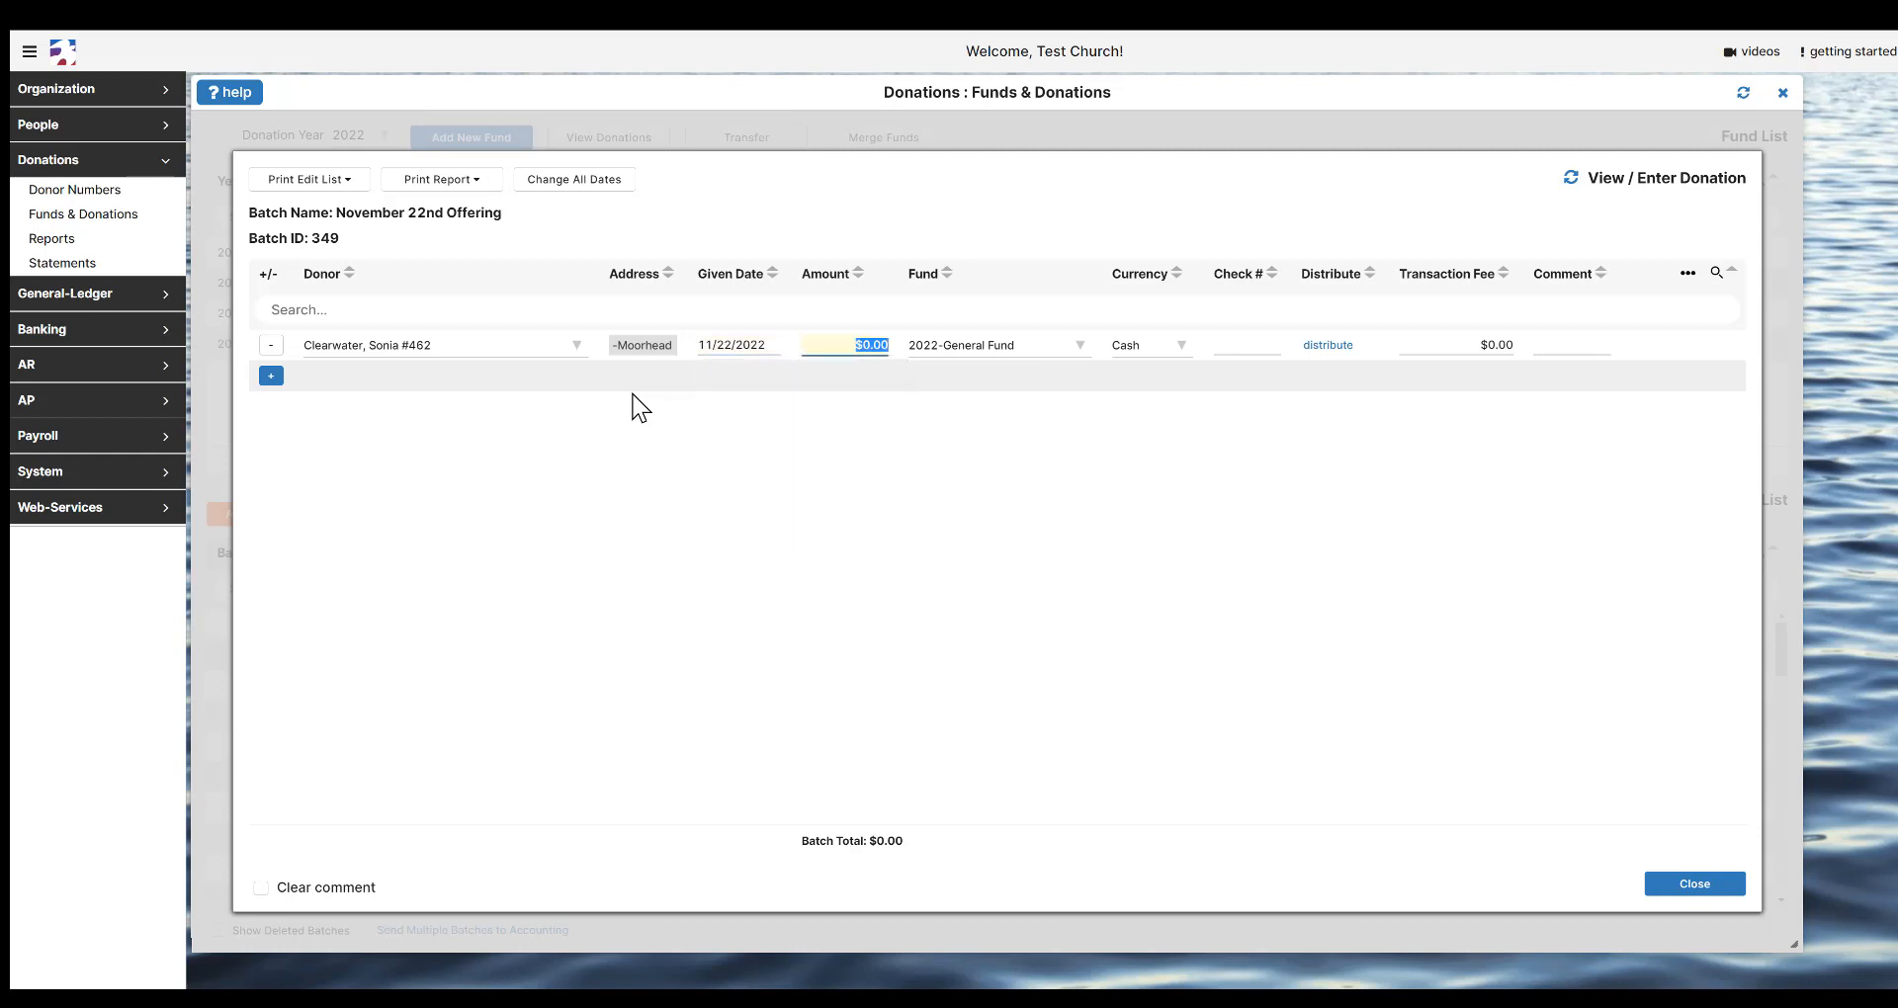
{"action": "type", "text": "20"}
{"action": "key", "text": "Tab"}
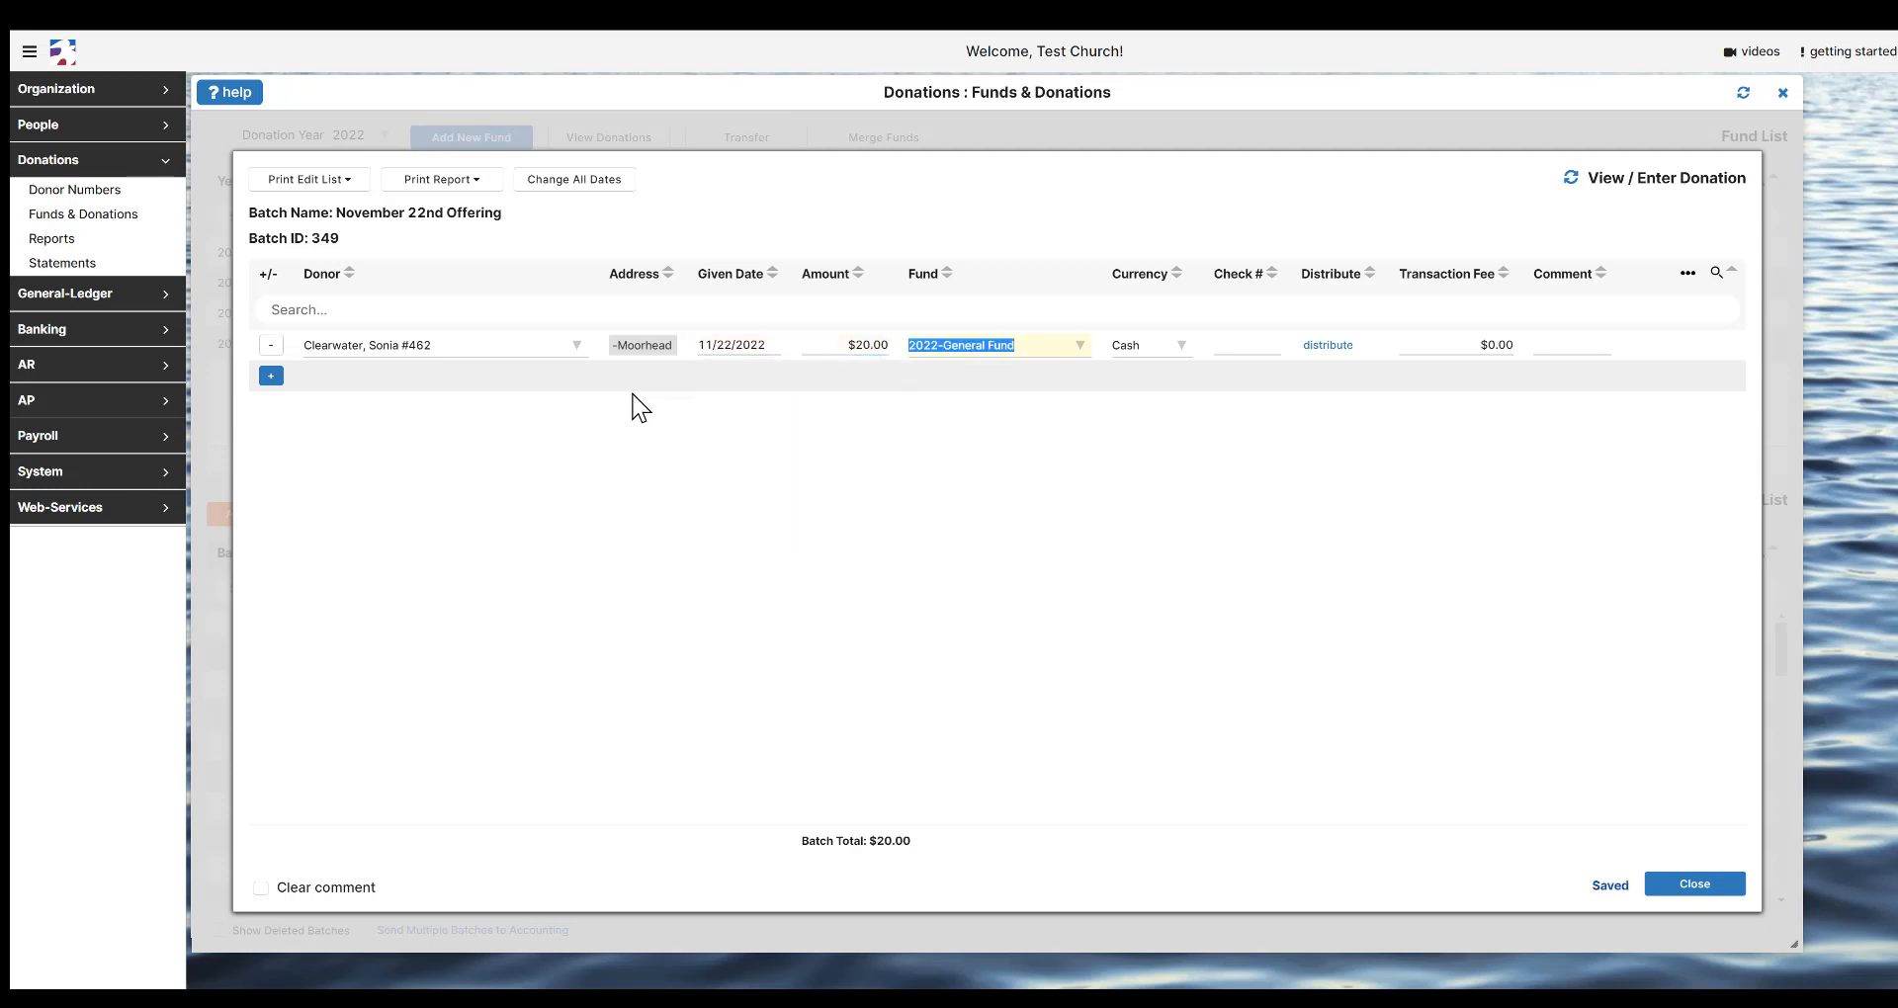
{"action": "key", "text": "Tab"}
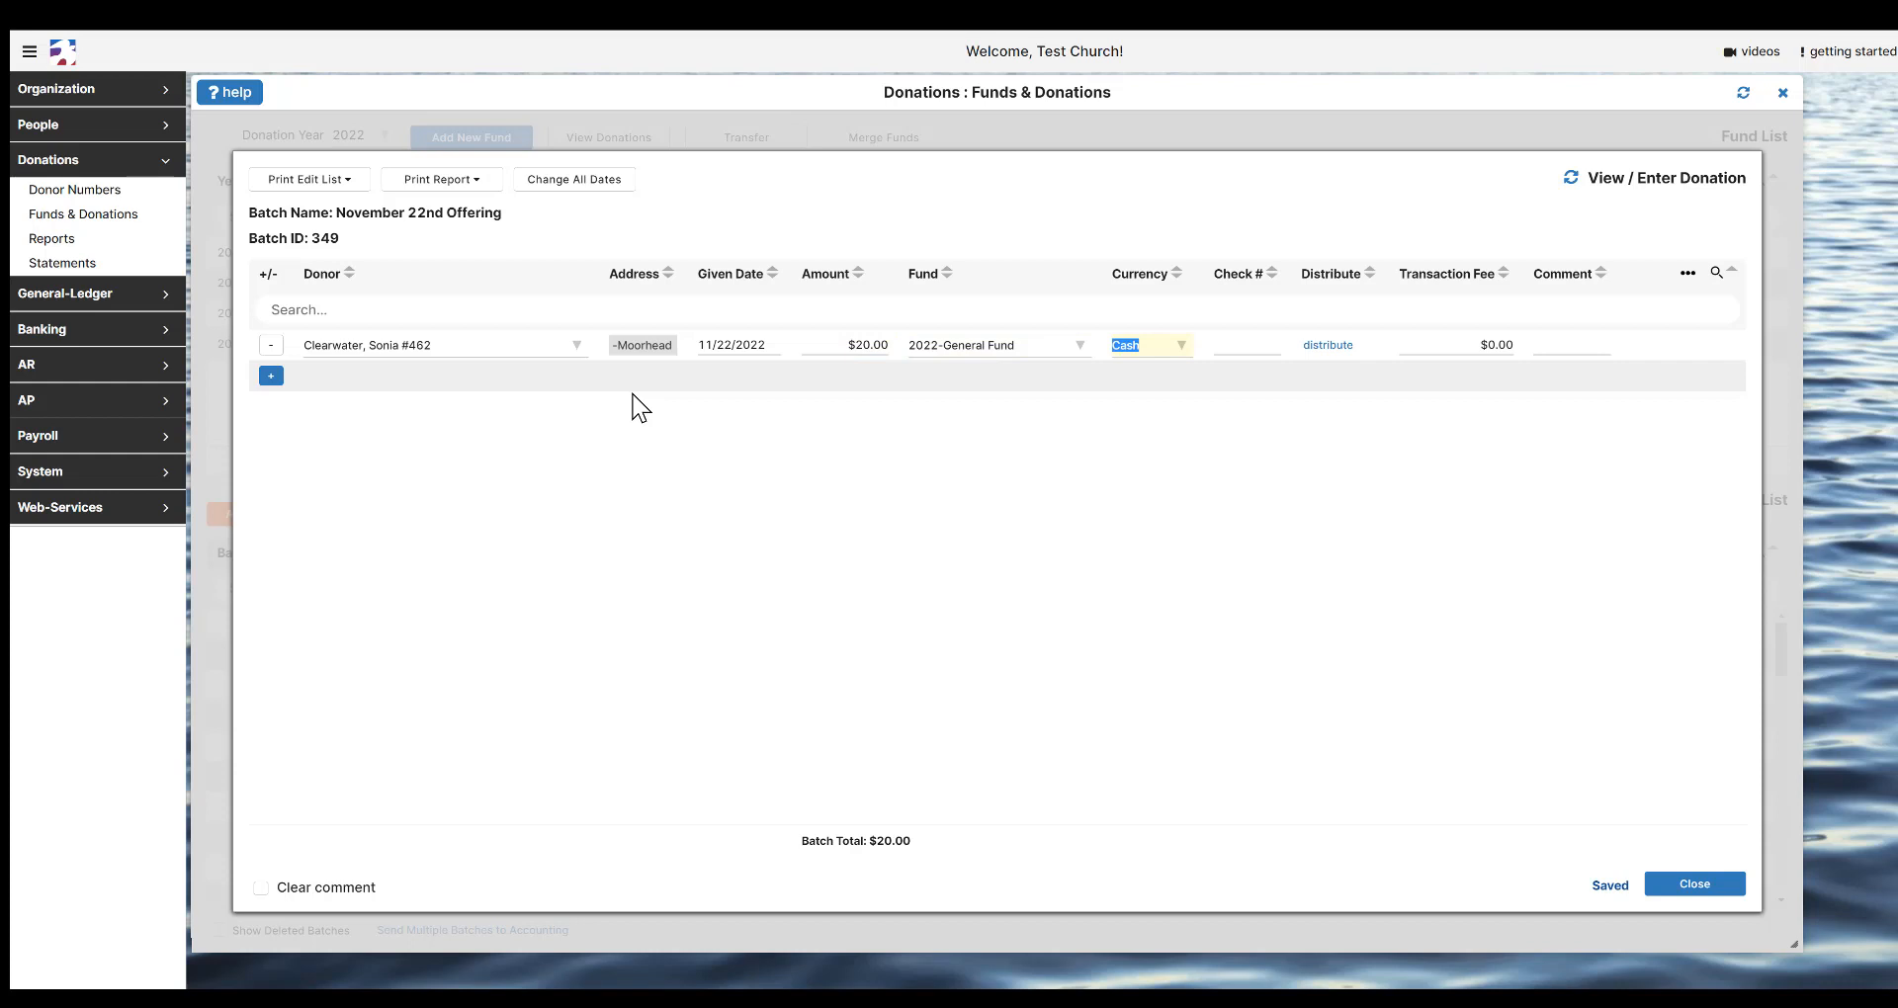
{"action": "type", "text": "ch"}
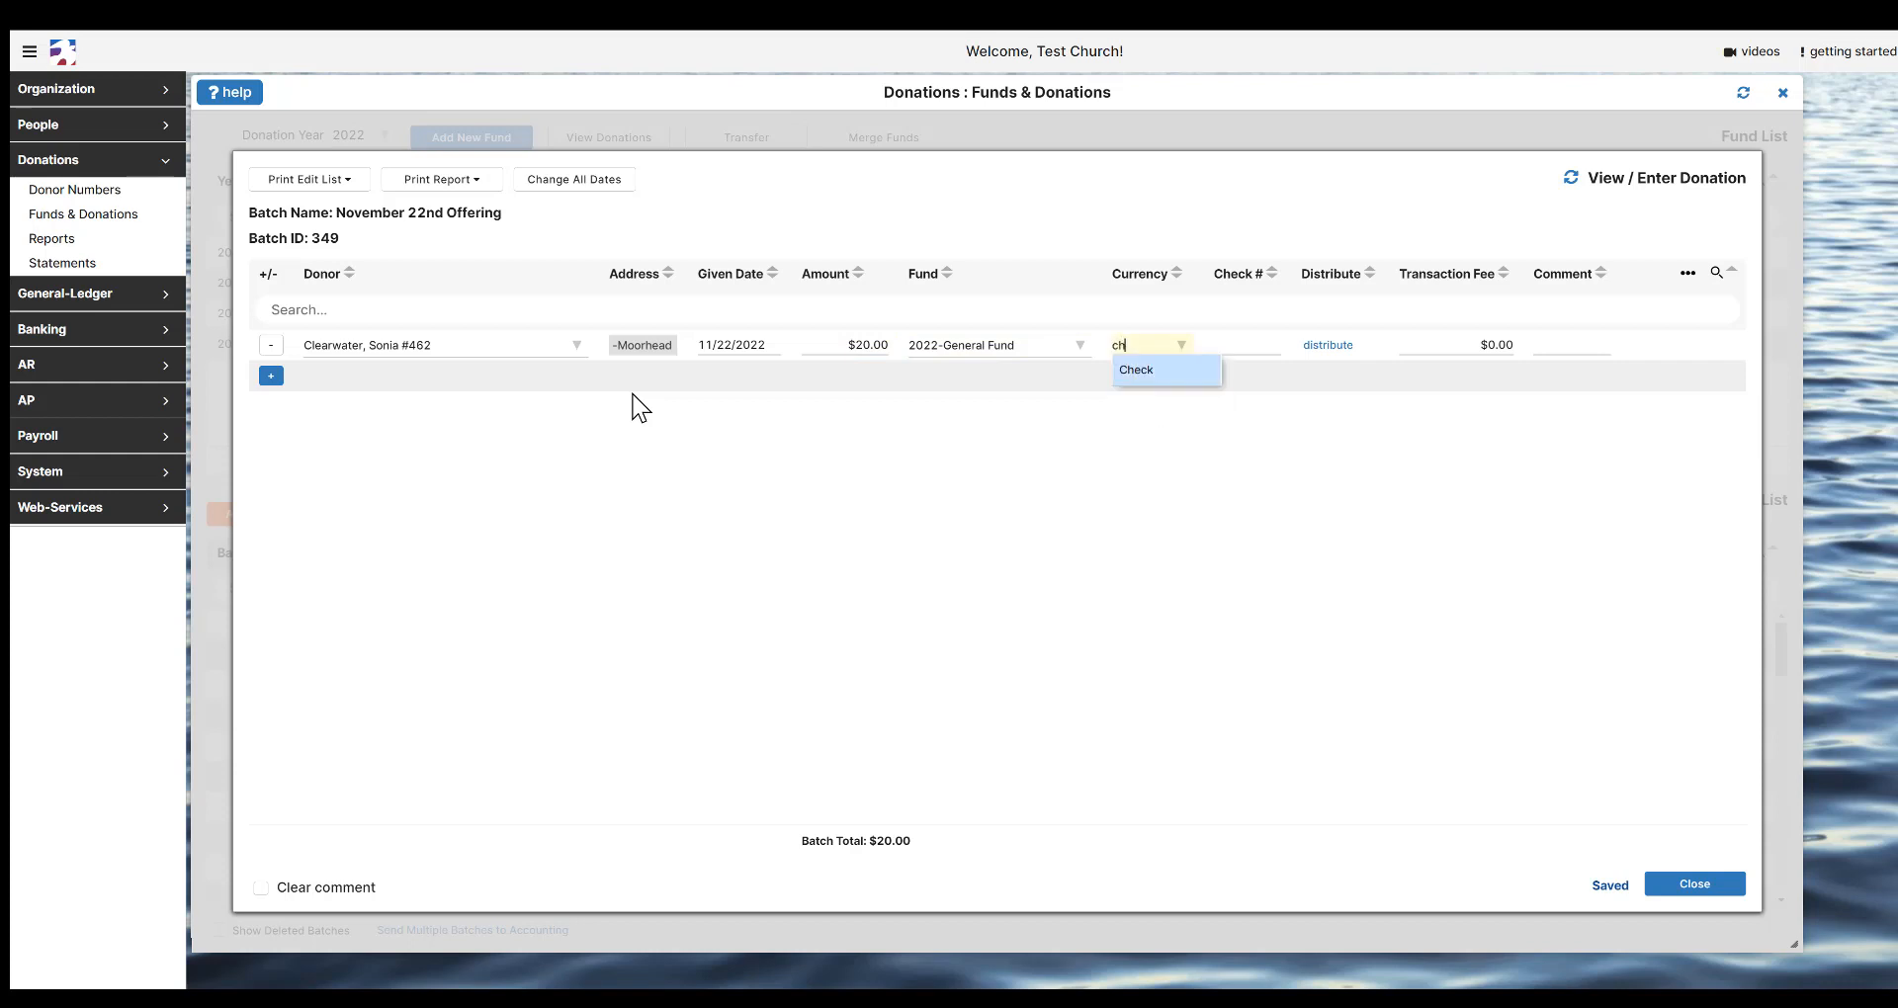
{"action": "key", "text": "Tab"}
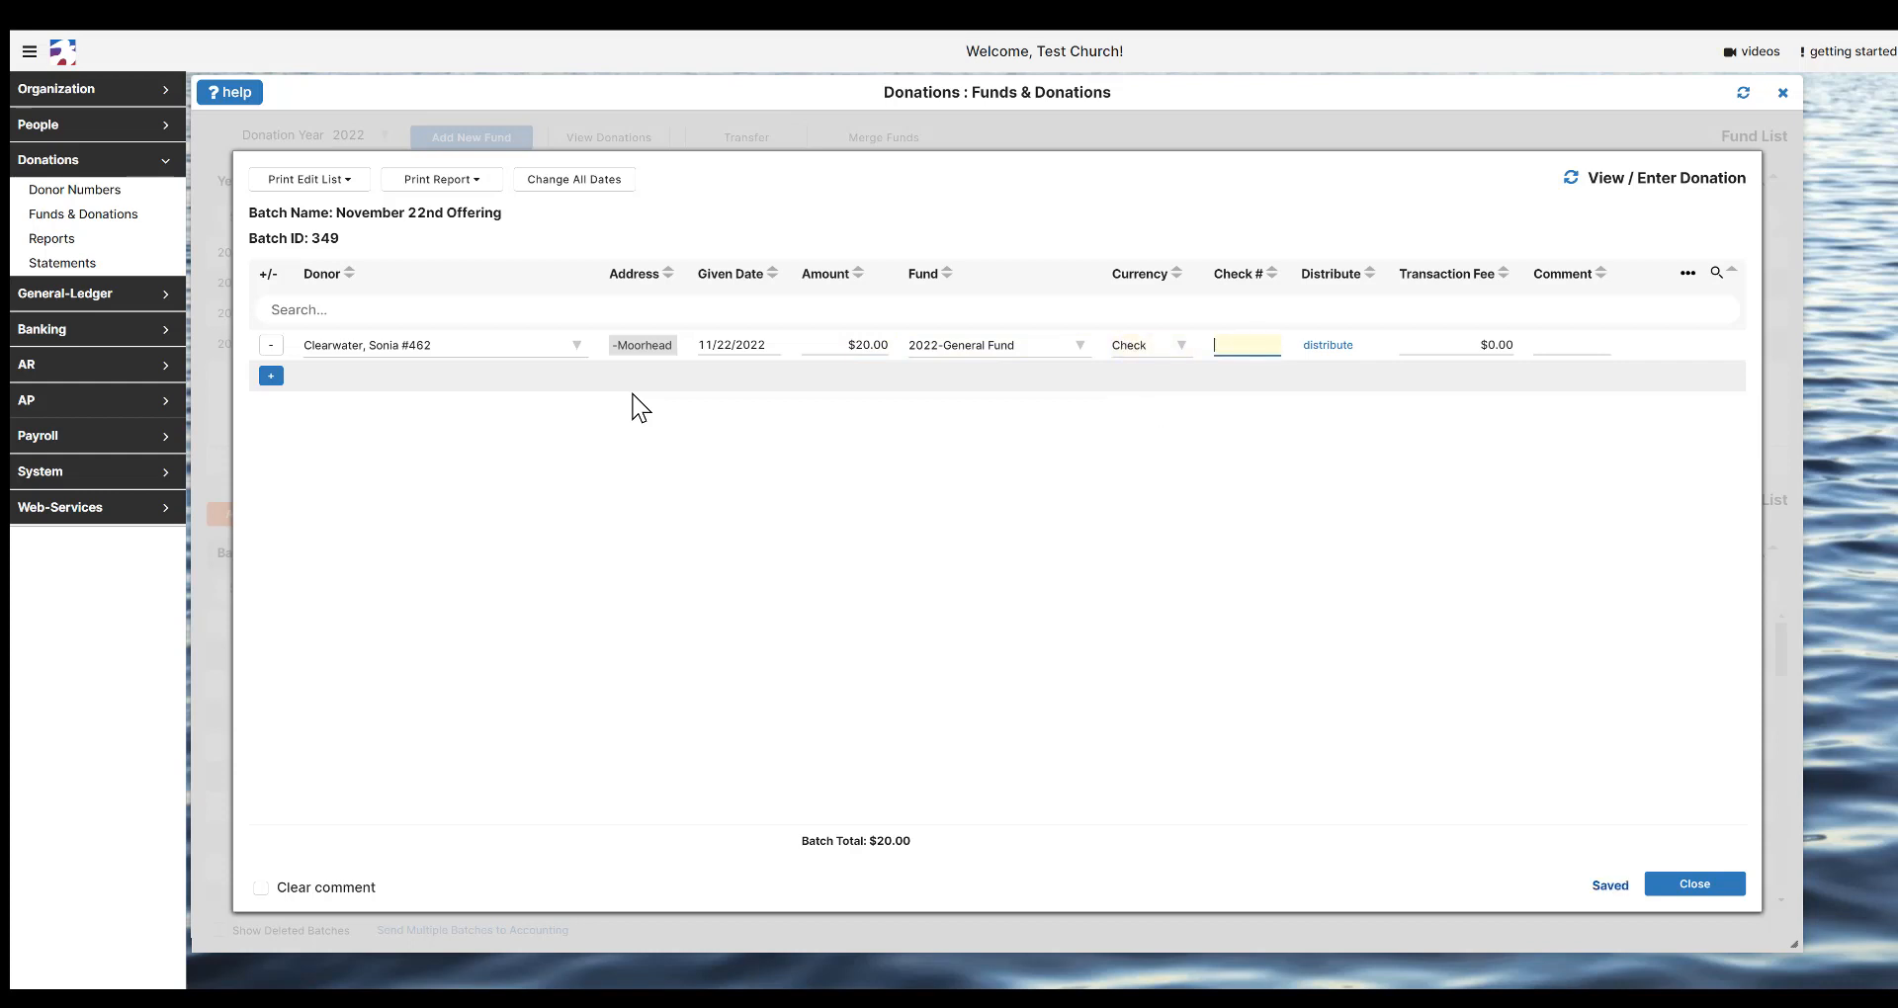
{"action": "type", "text": "1"}
{"action": "key", "text": "Tab"}
{"action": "key", "text": "Tab"}
{"action": "key", "text": "Tab"}
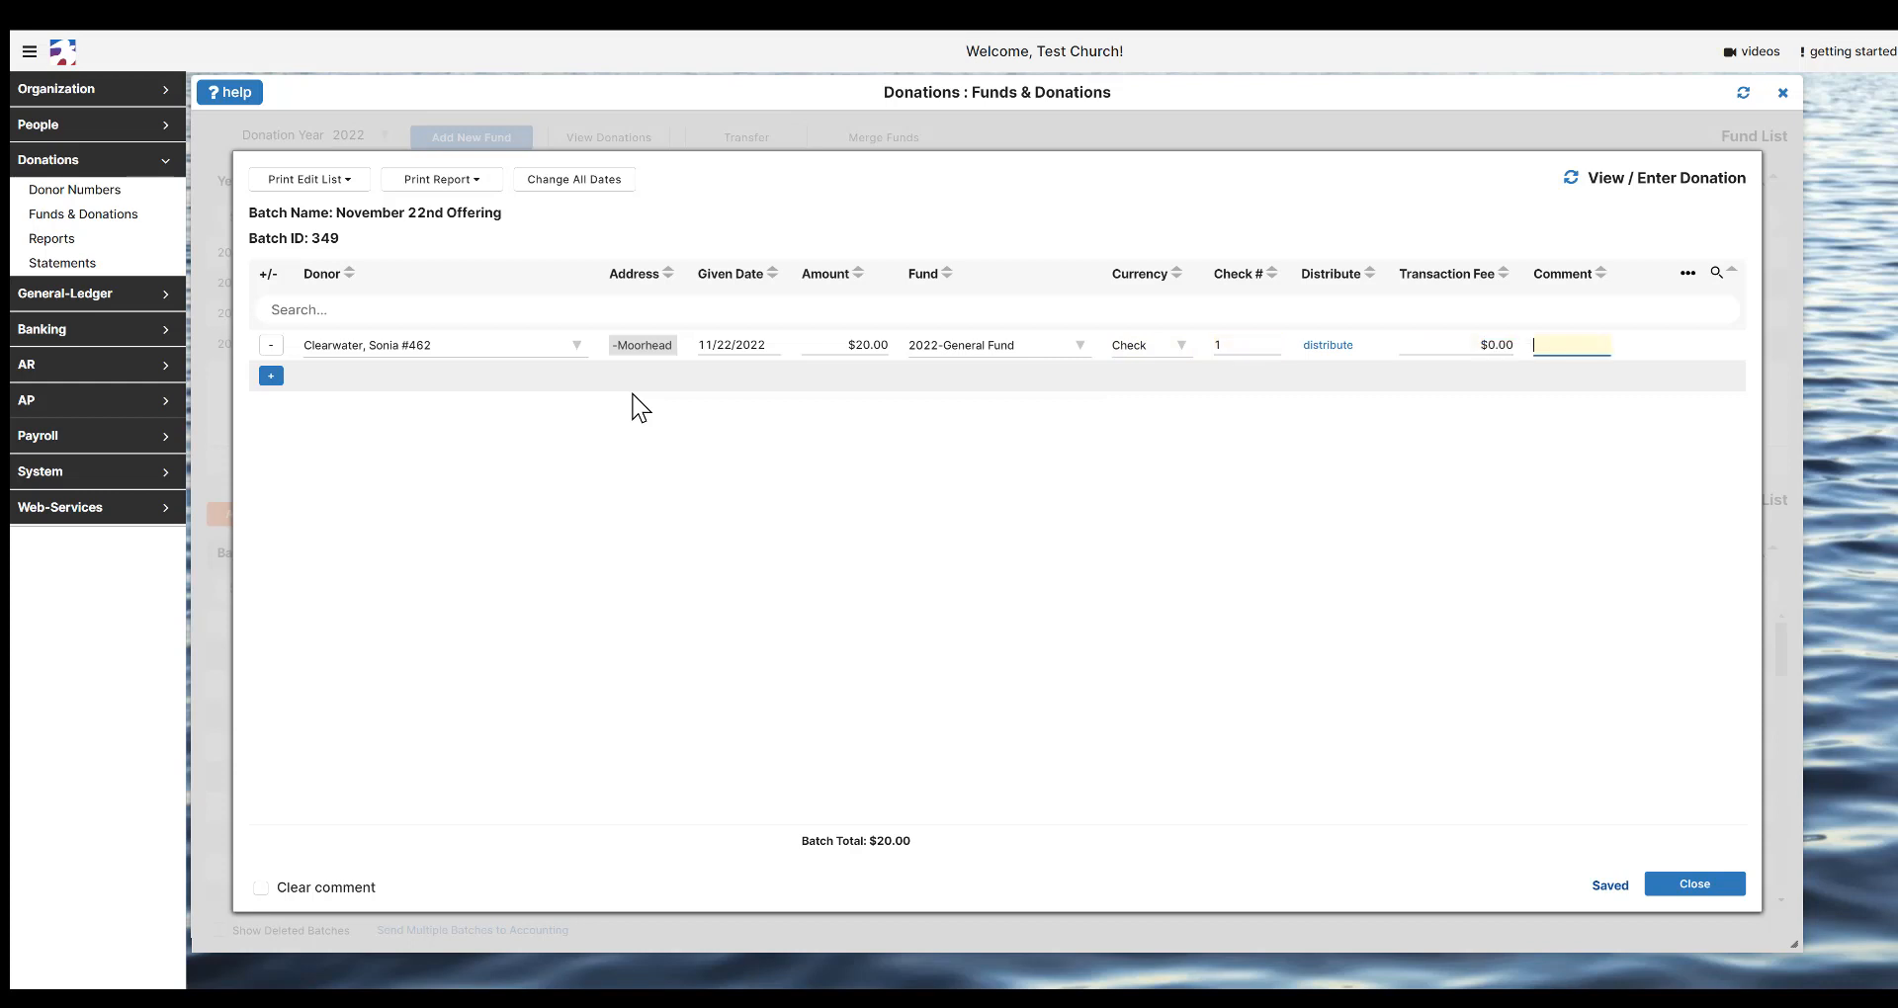
{"action": "key", "text": "Return"}
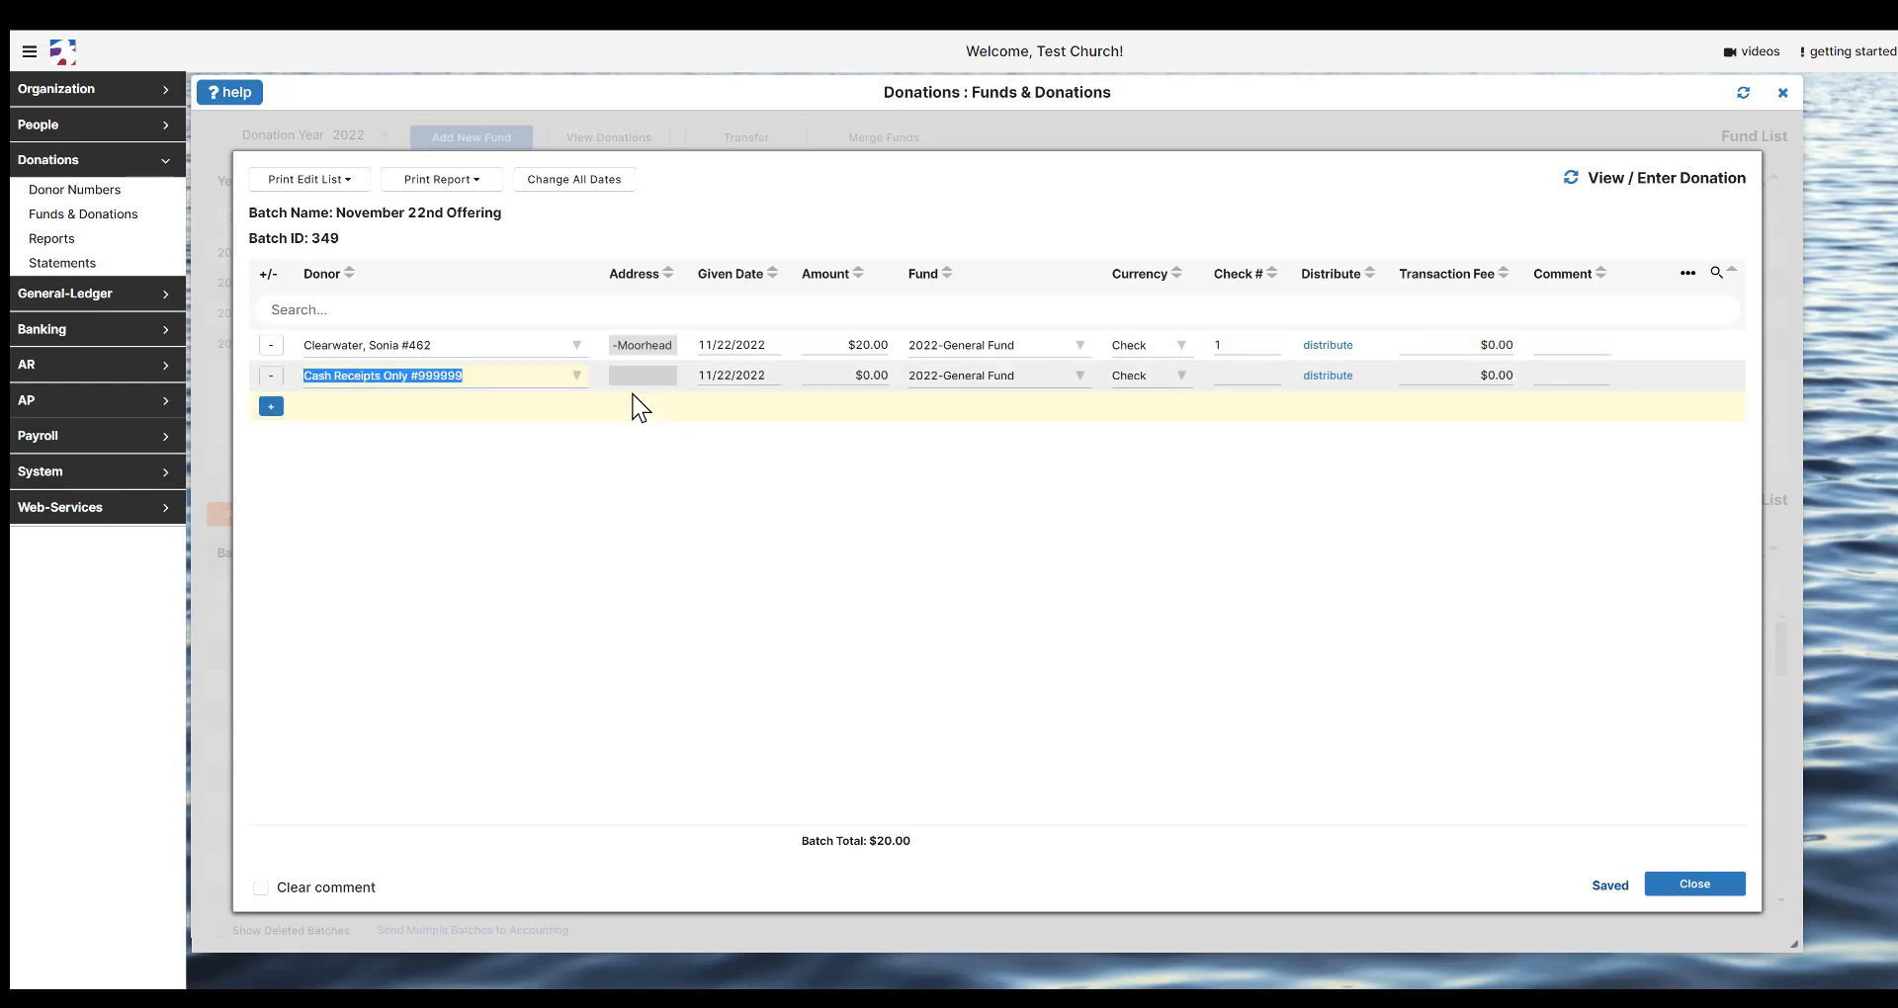
- Enter a $50 cash donation to 2022-Youth Ministry for the second donor
{"action": "type", "text": "Hilt"}
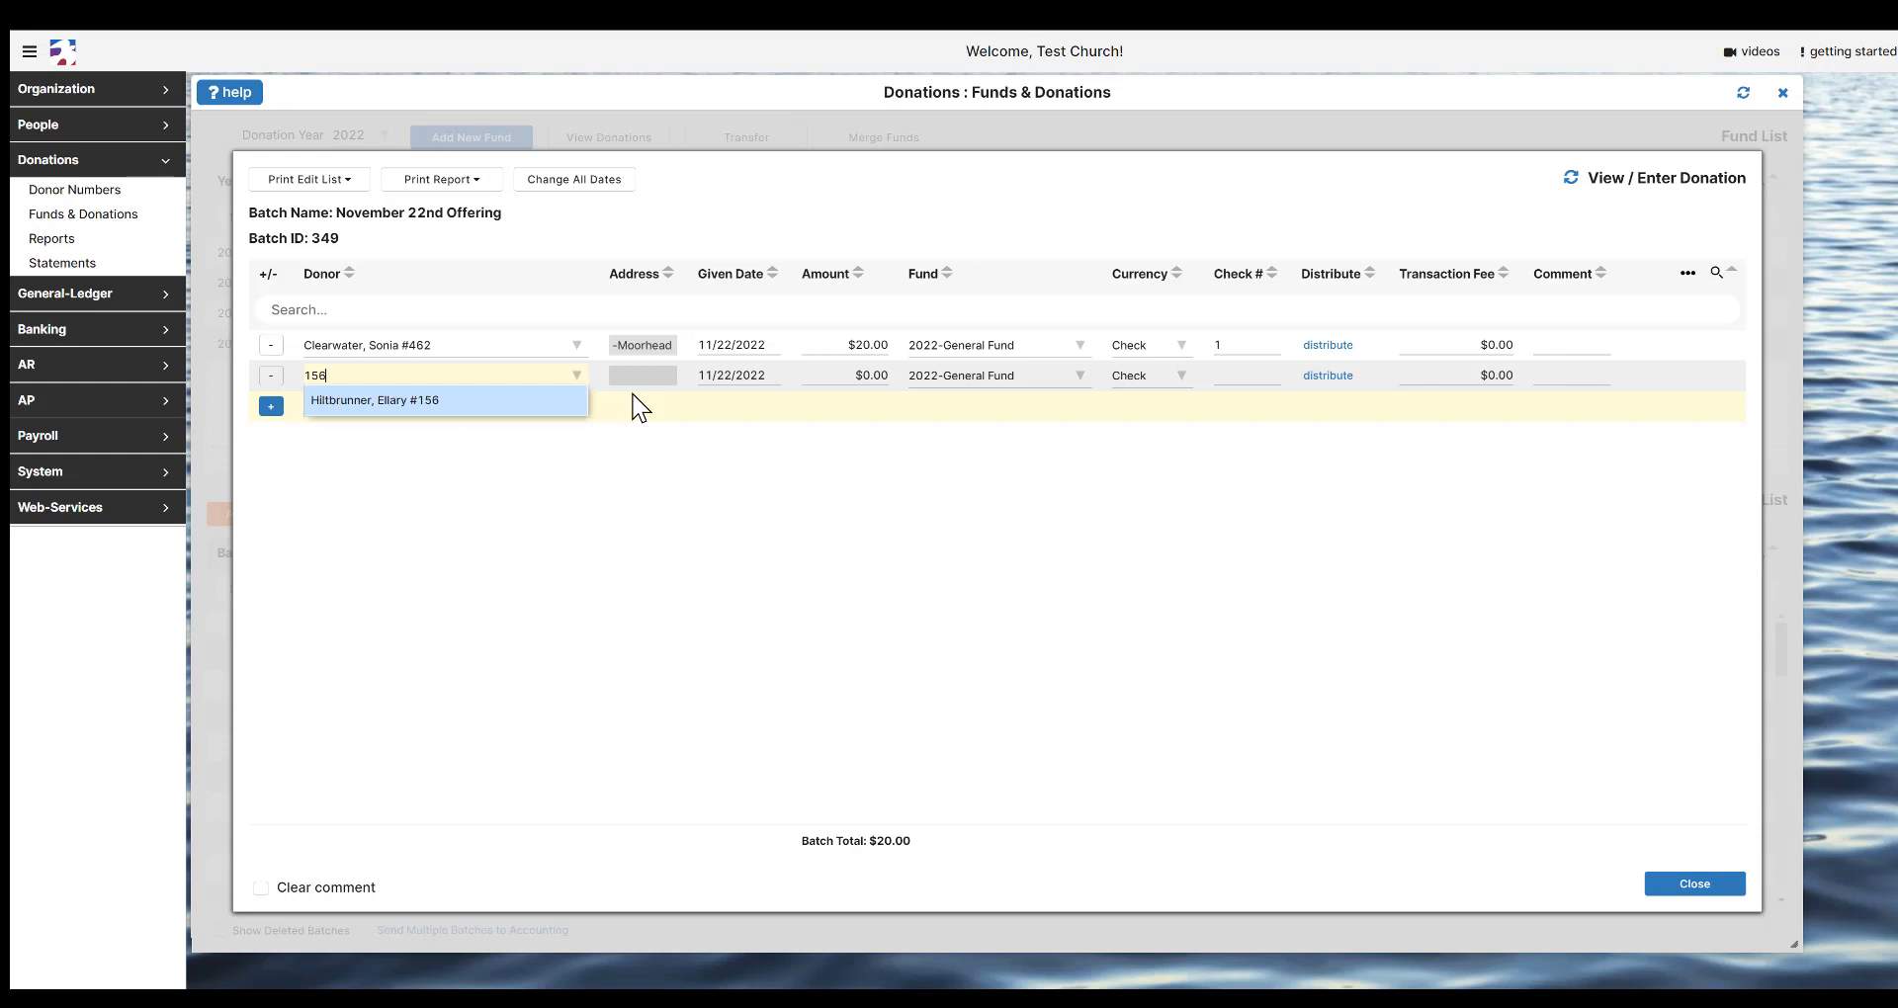
{"action": "key", "text": "Return"}
{"action": "key", "text": "Tab"}
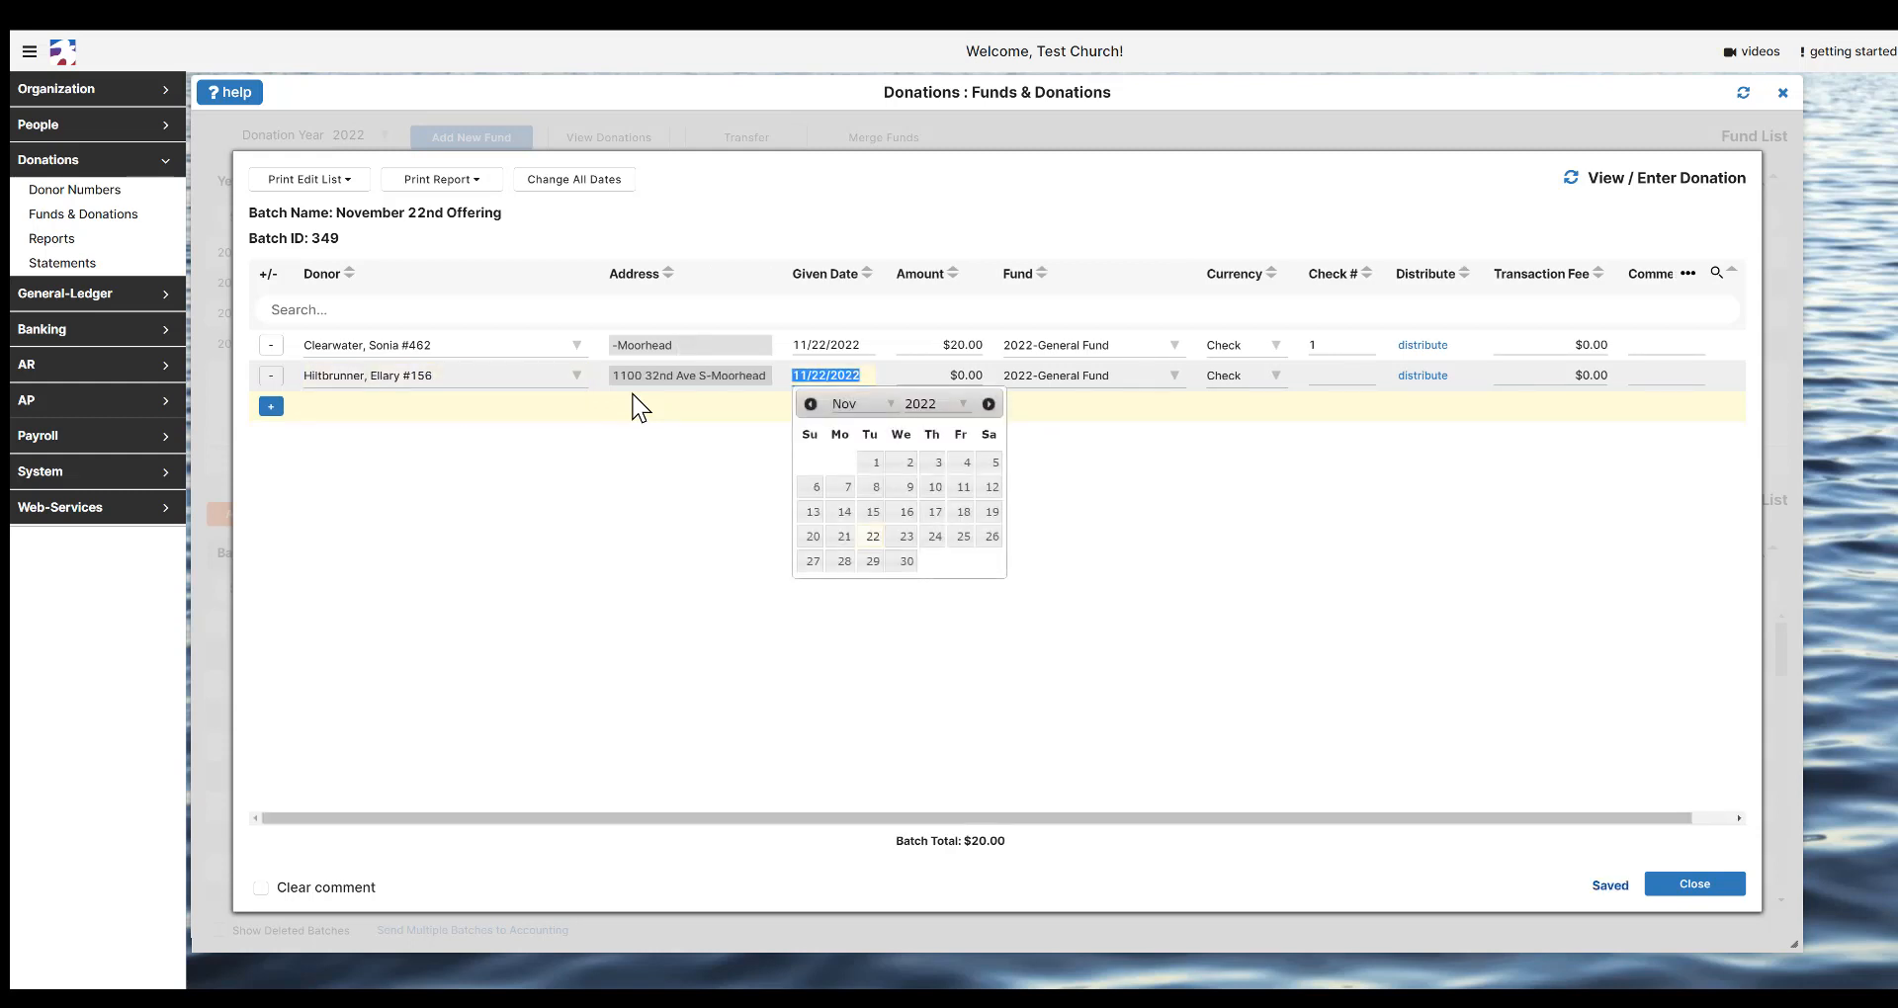
{"action": "key", "text": "Tab"}
{"action": "type", "text": "50"}
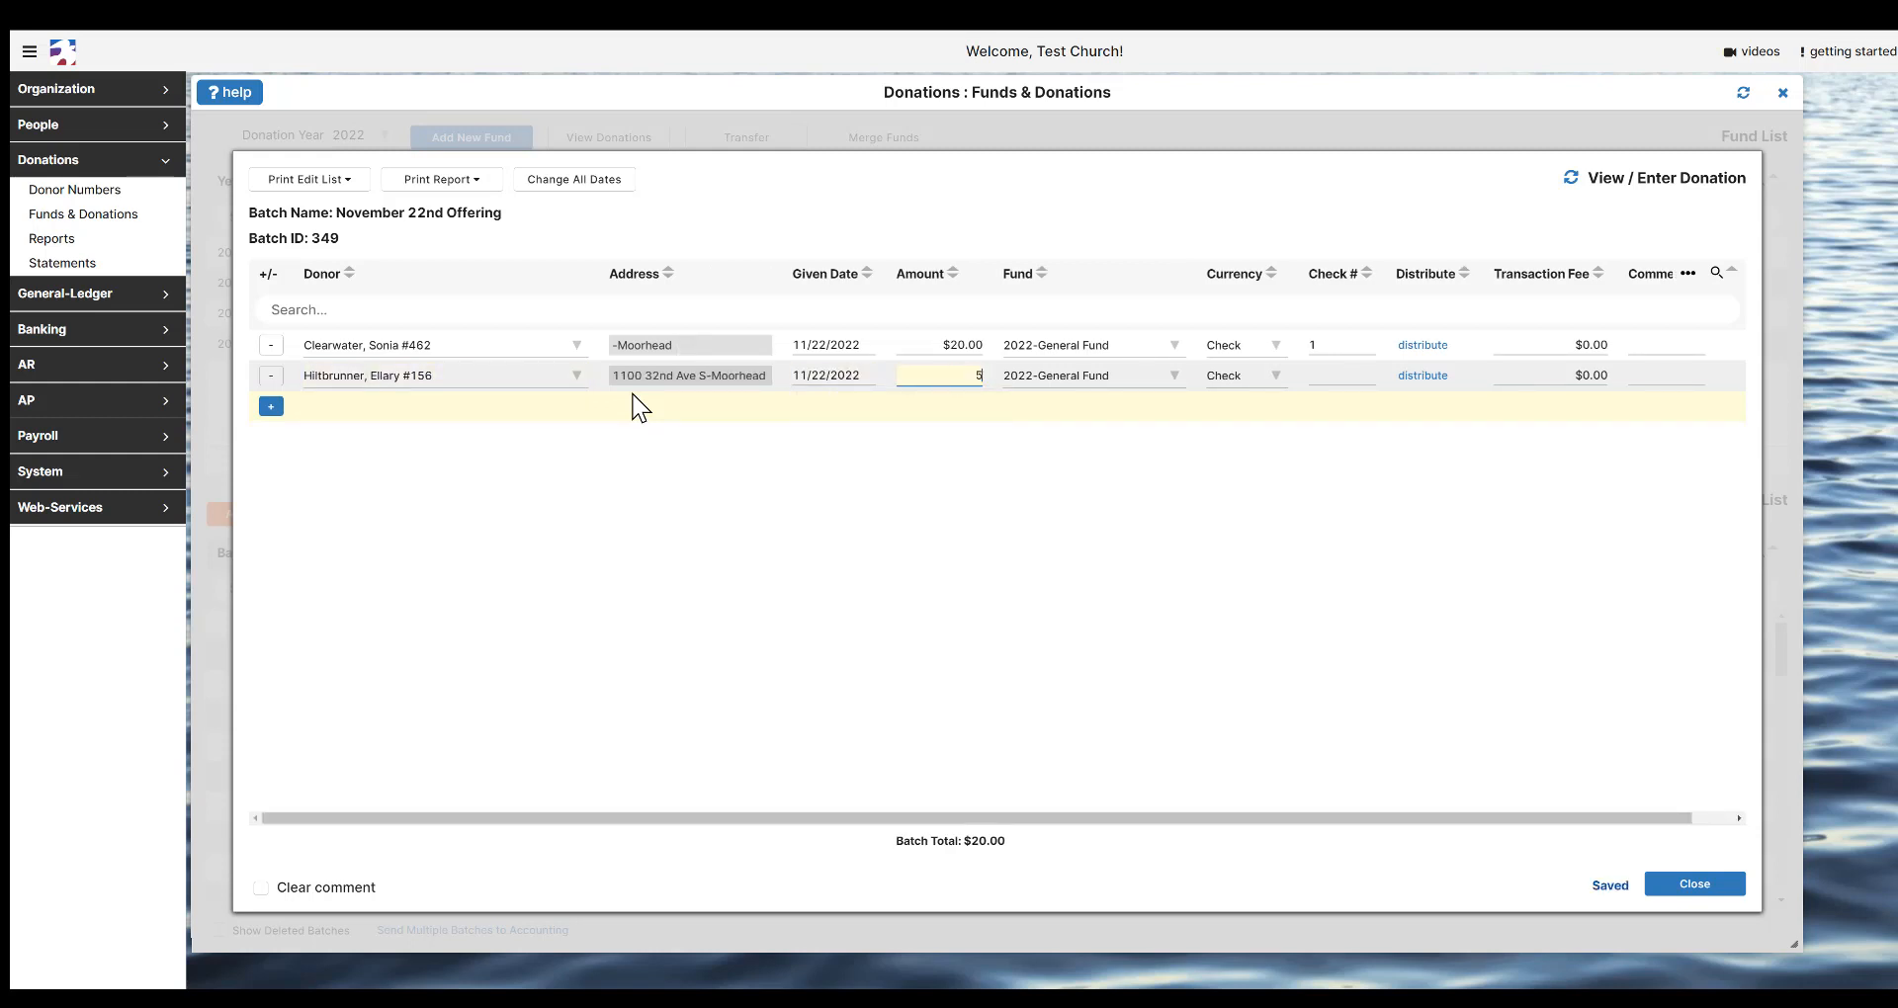
{"action": "key", "text": "Tab"}
{"action": "type", "text": "y"}
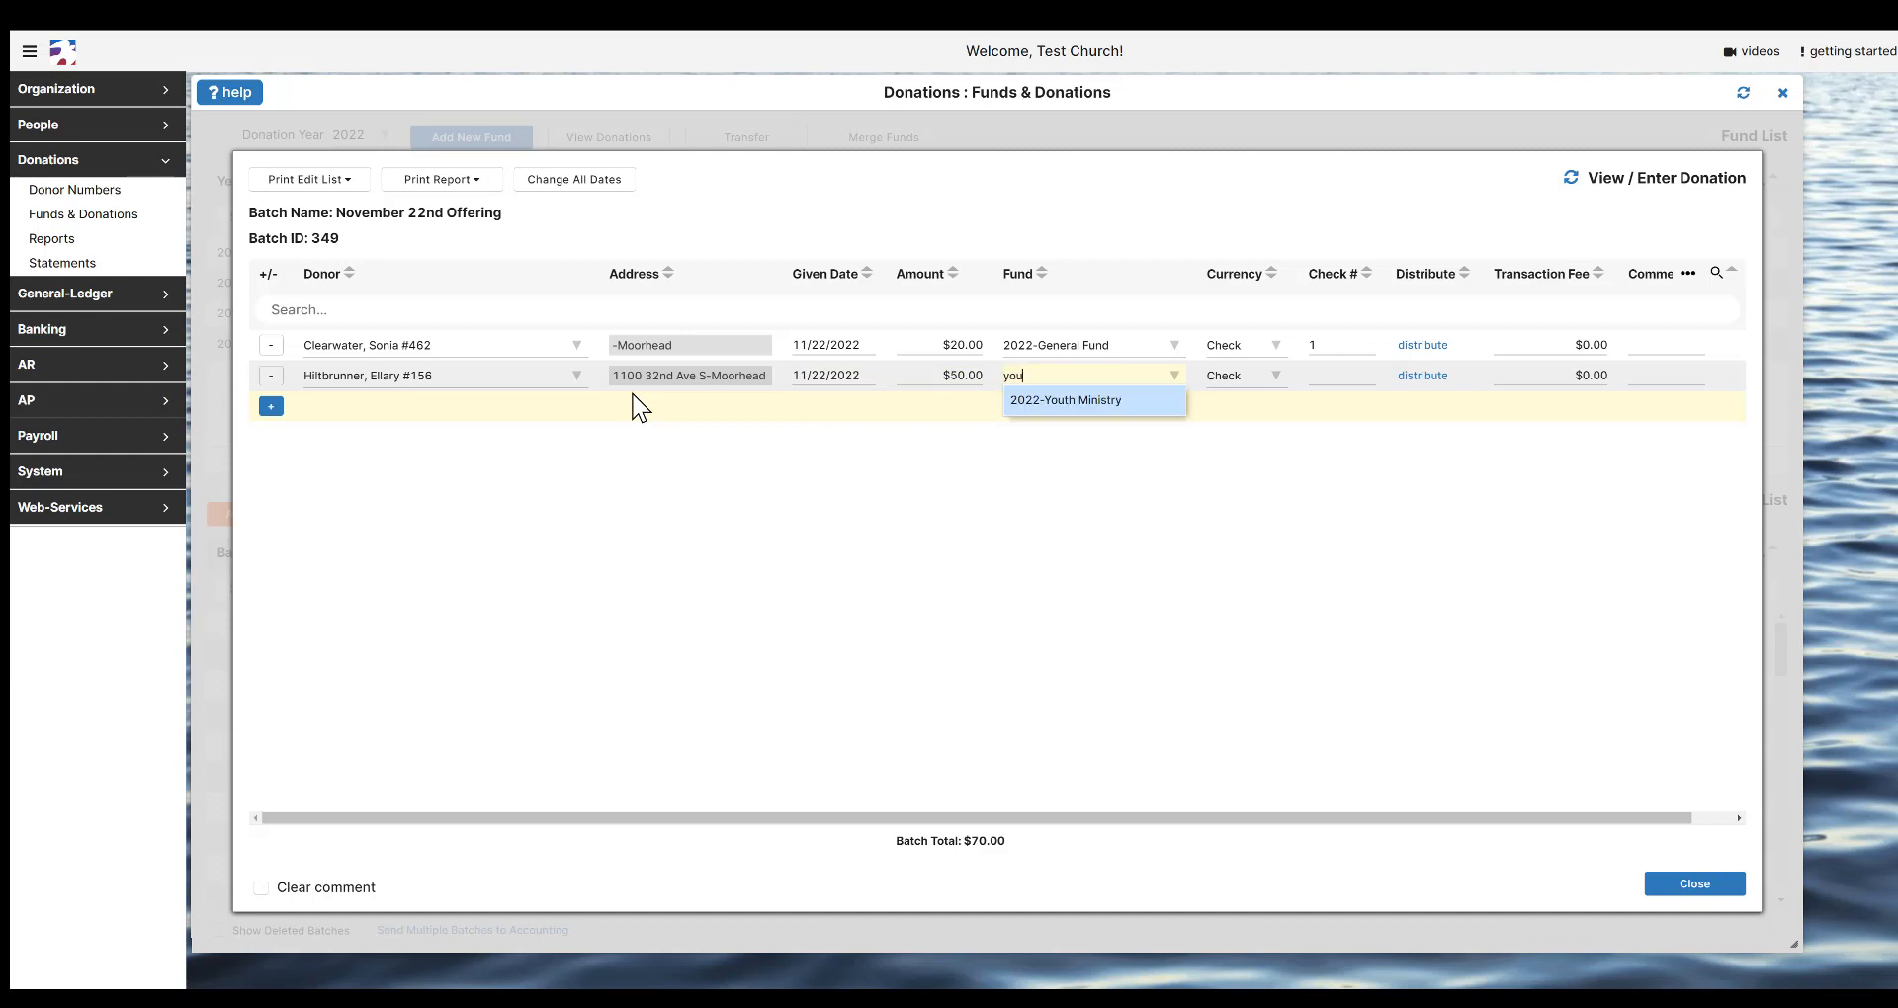
{"action": "key", "text": "Tab"}
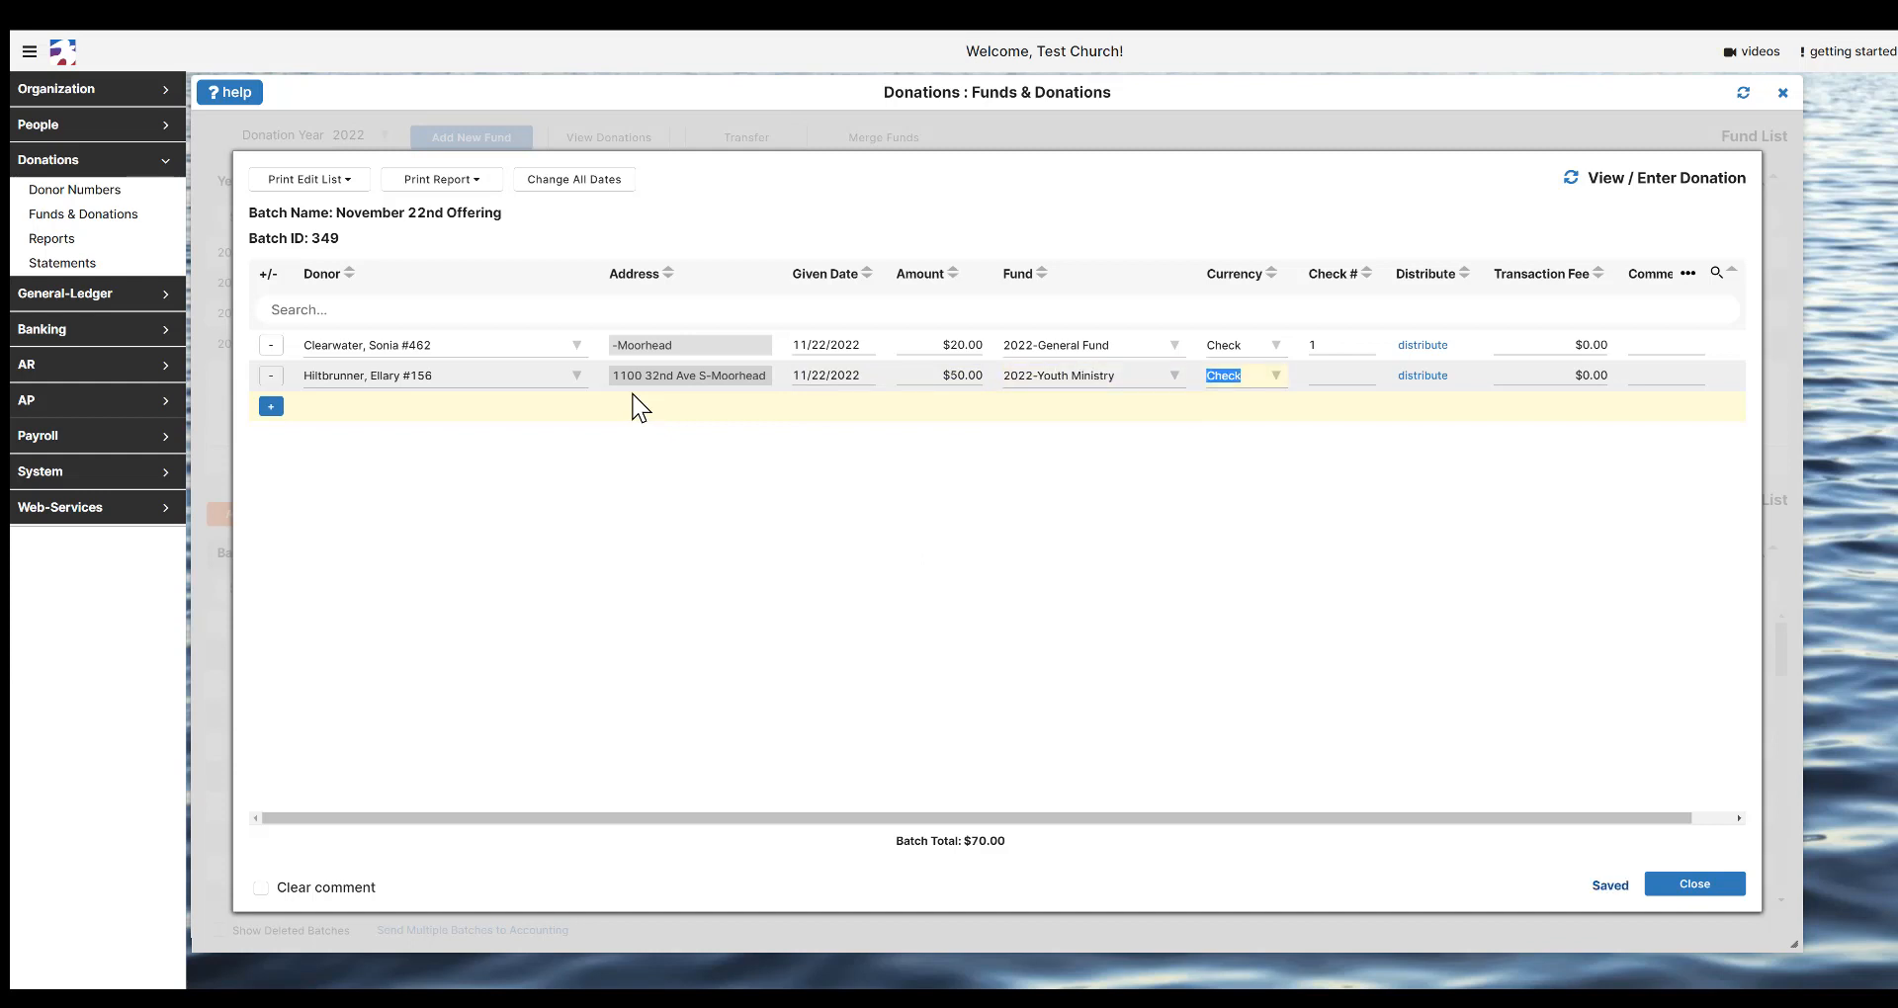
{"action": "type", "text": "cas"}
{"action": "key", "text": "Tab"}
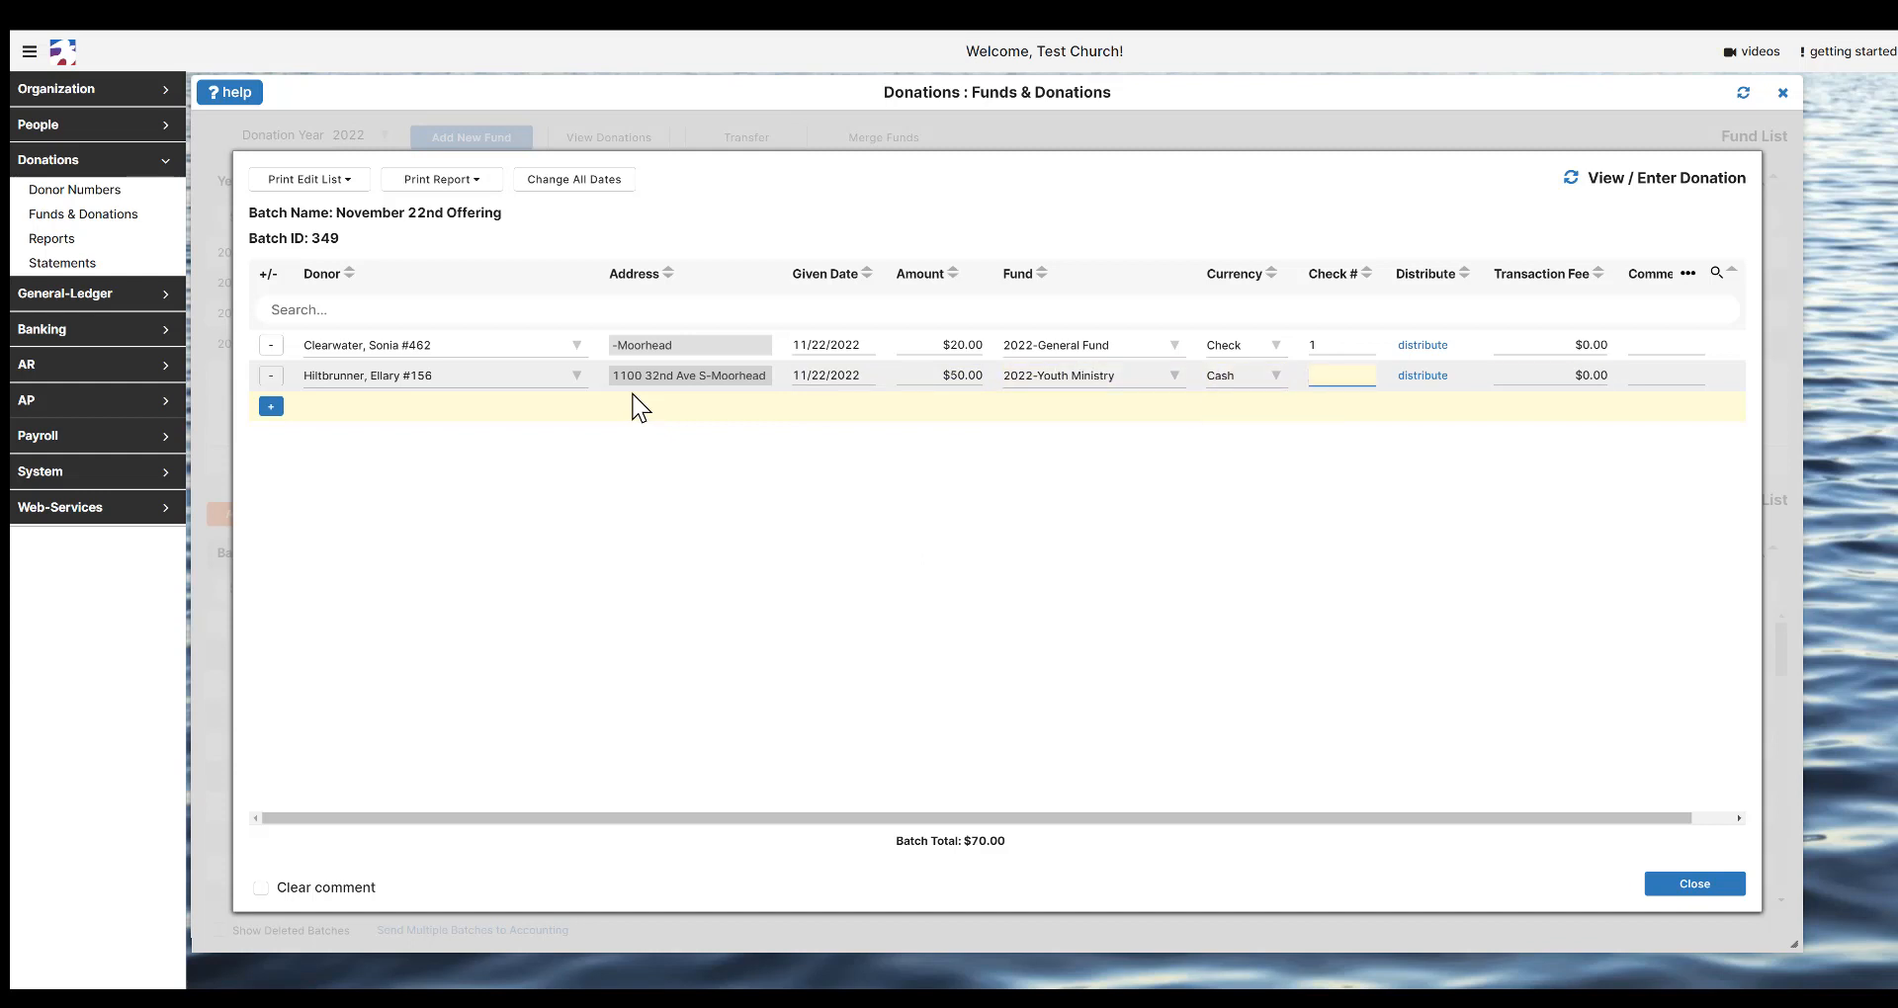
{"action": "key", "text": "Tab"}
{"action": "key", "text": "Tab"}
- Add a third row with a $10 cash donation to the 2022-Building Fund
{"action": "left_click", "coordinate": [269, 409]}
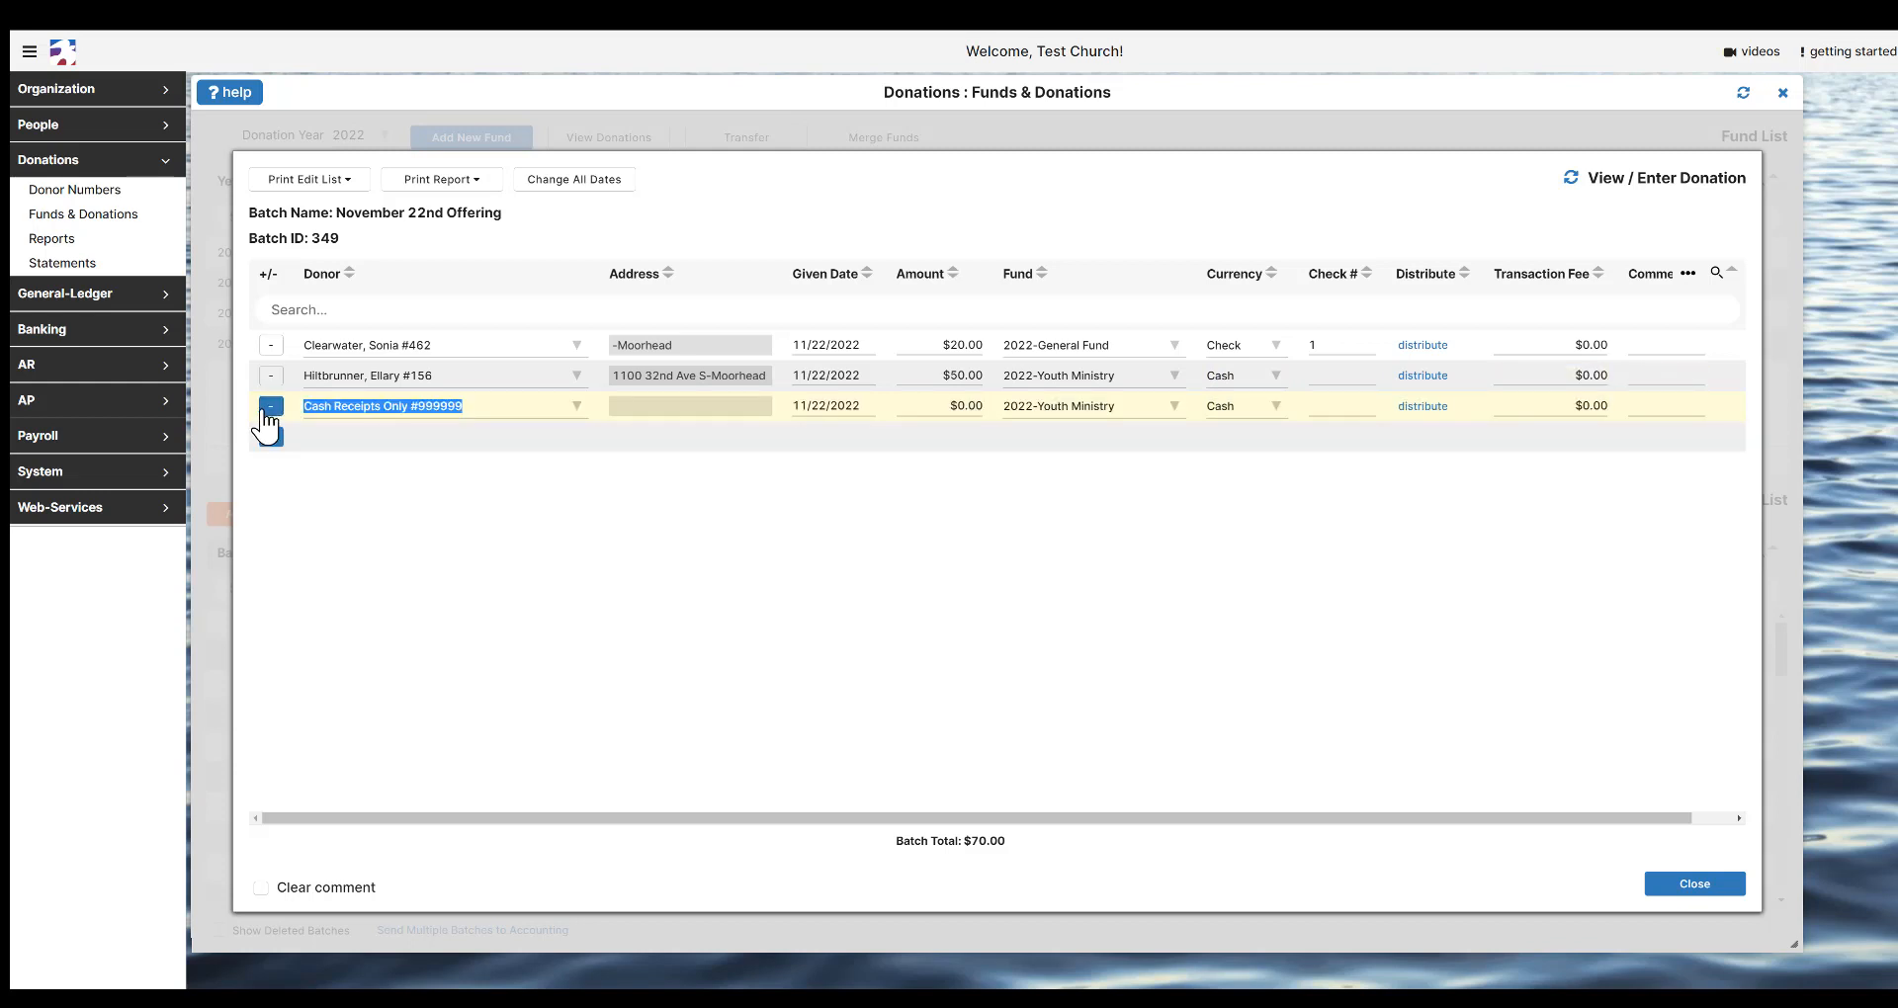
{"action": "type", "text": "jo"}
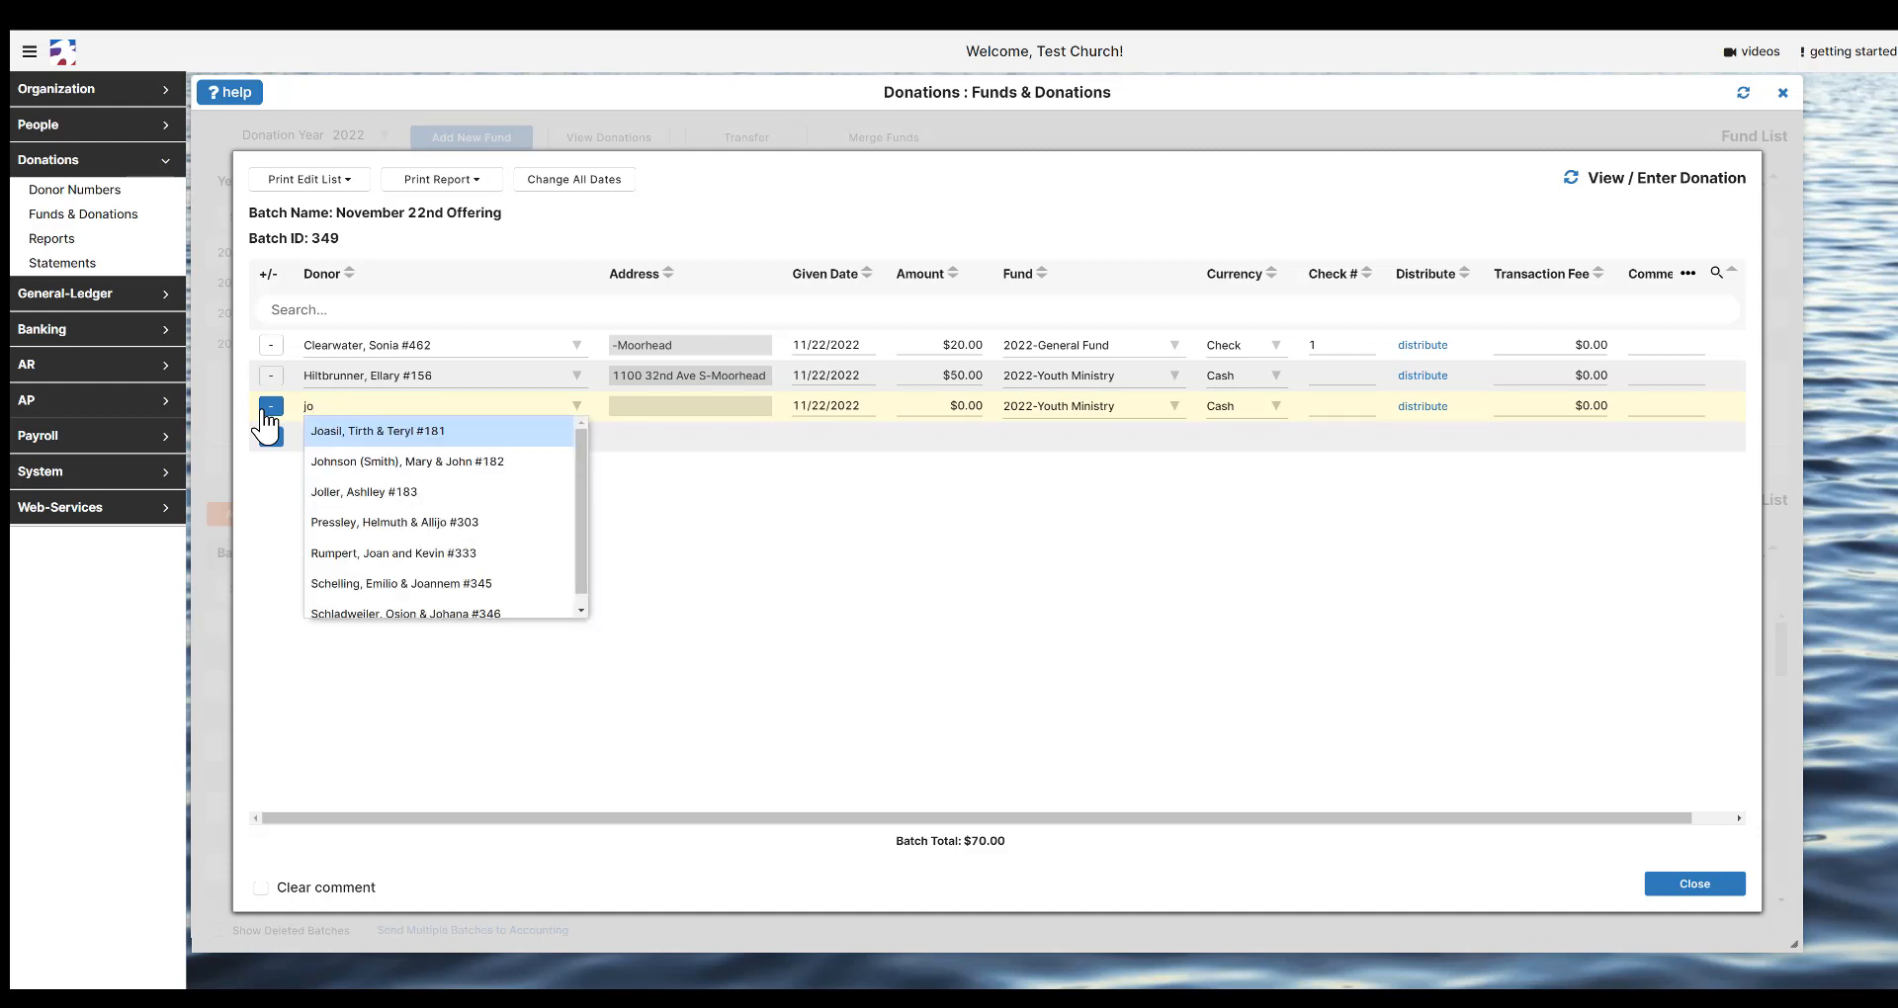
{"action": "key", "text": "Return"}
{"action": "key", "text": "Tab"}
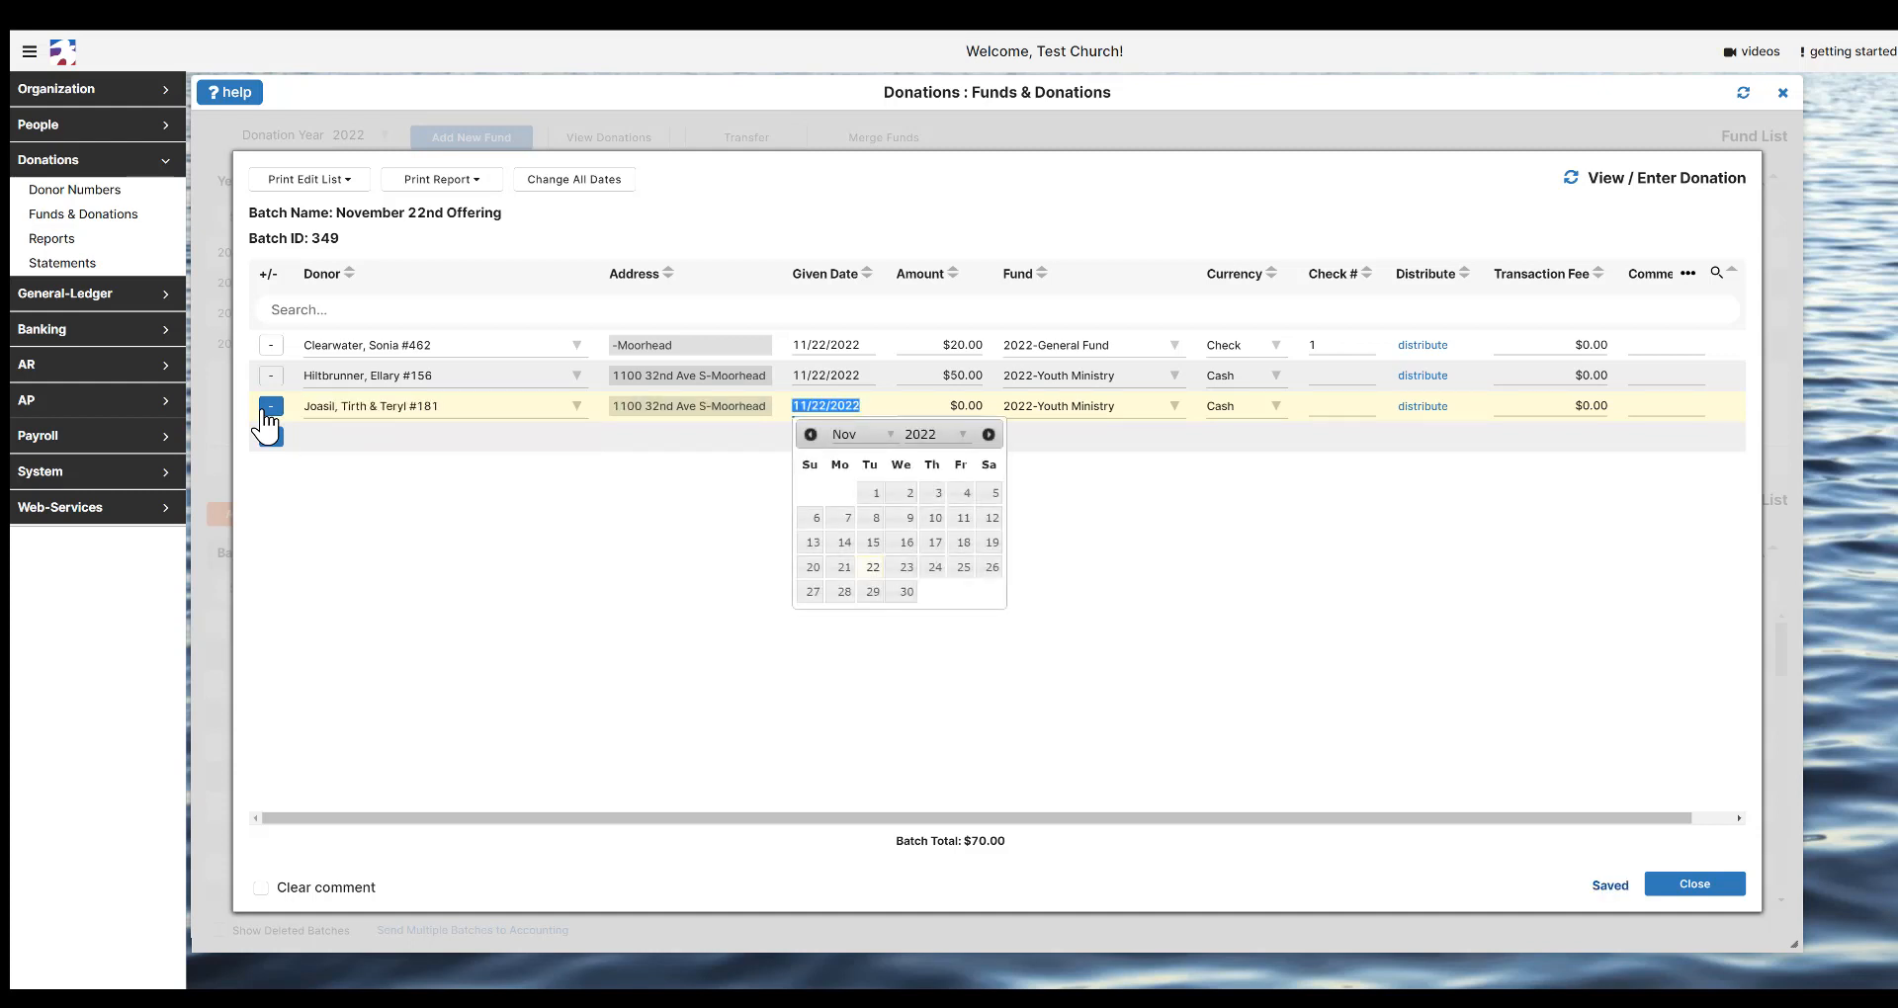
{"action": "key", "text": "Tab"}
{"action": "type", "text": "10"}
{"action": "key", "text": "Tab"}
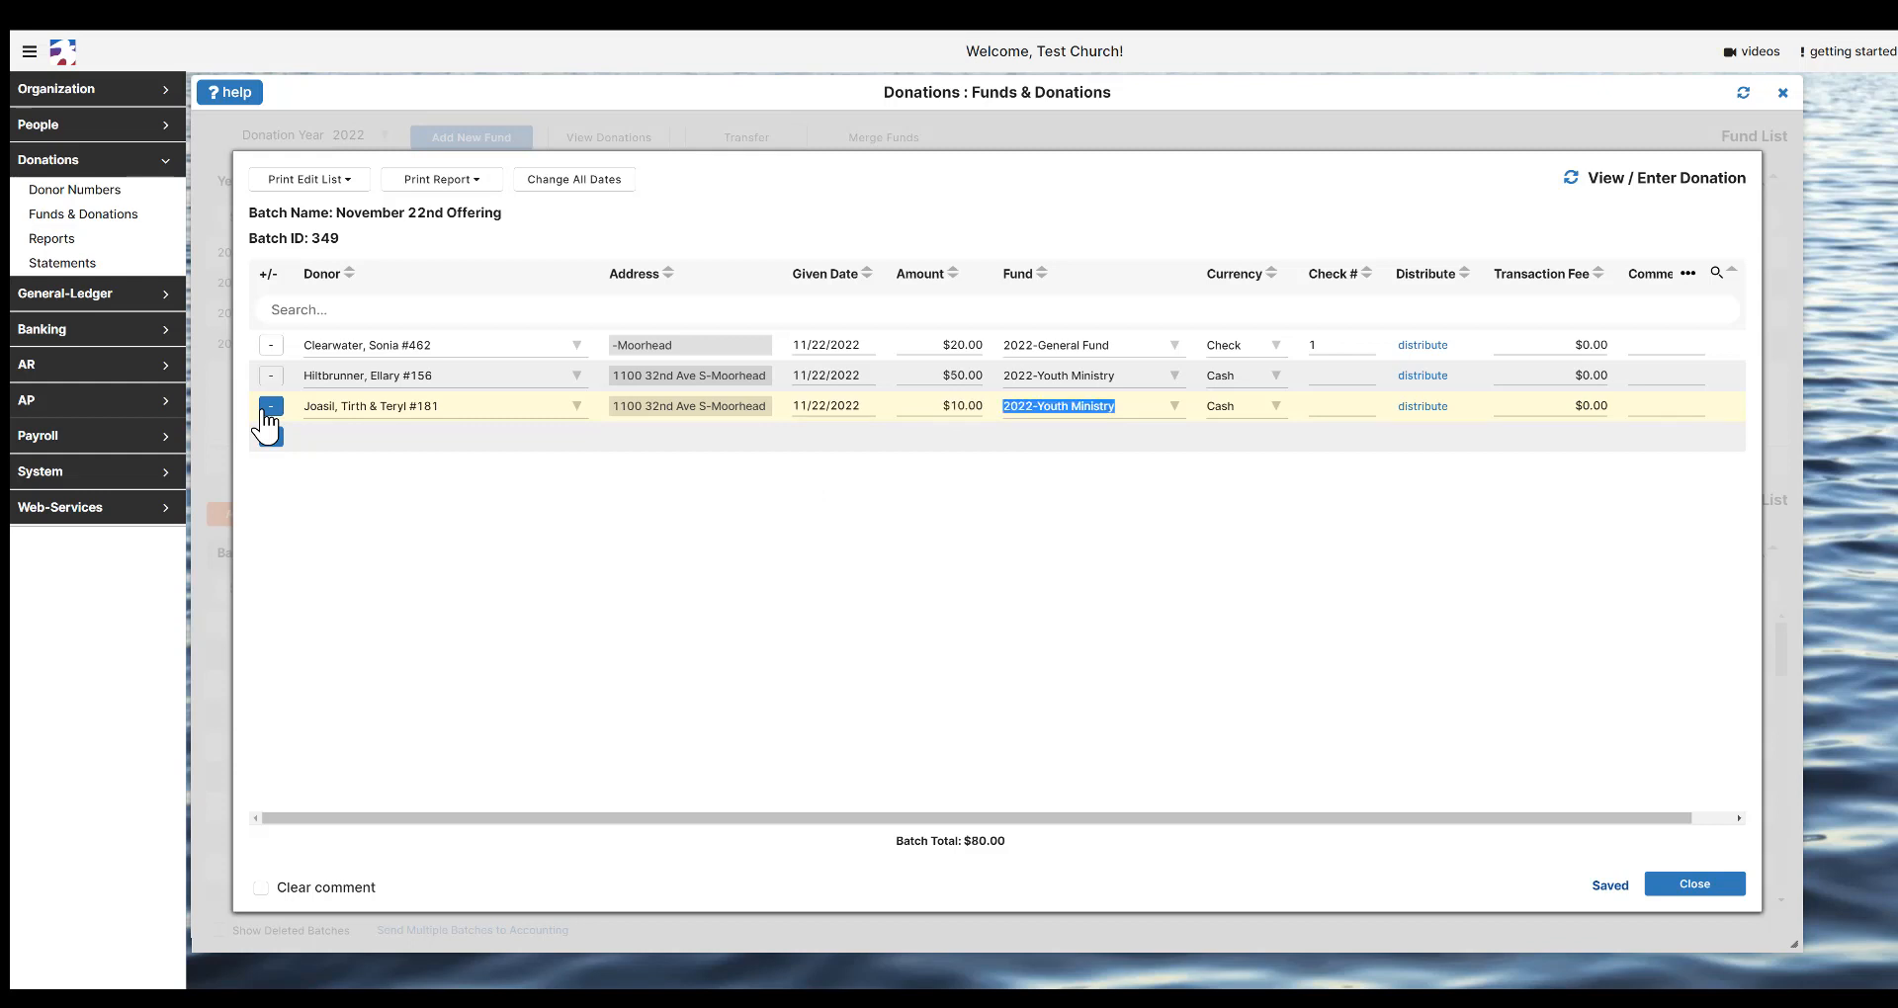
{"action": "type", "text": "Building Fund"}
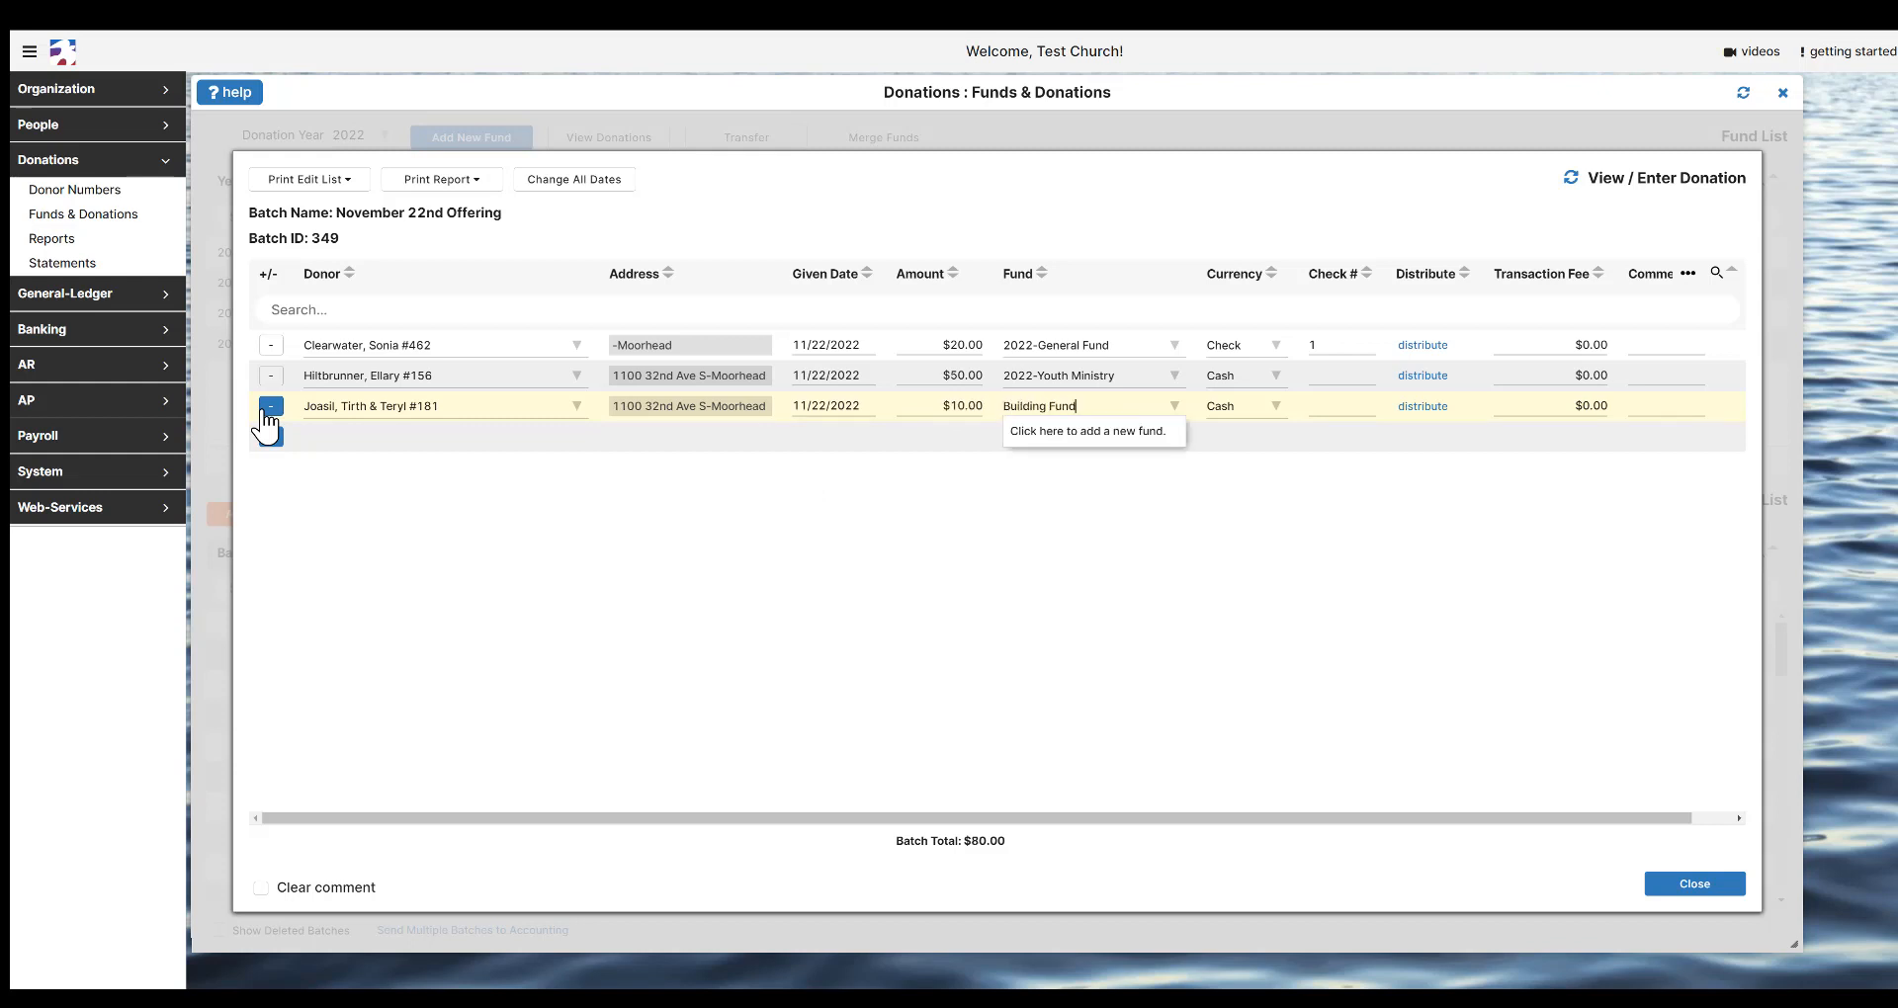
- Add a fourth row with a $500 check donation to the 2022-Building Fund
{"action": "left_click", "coordinate": [270, 435]}
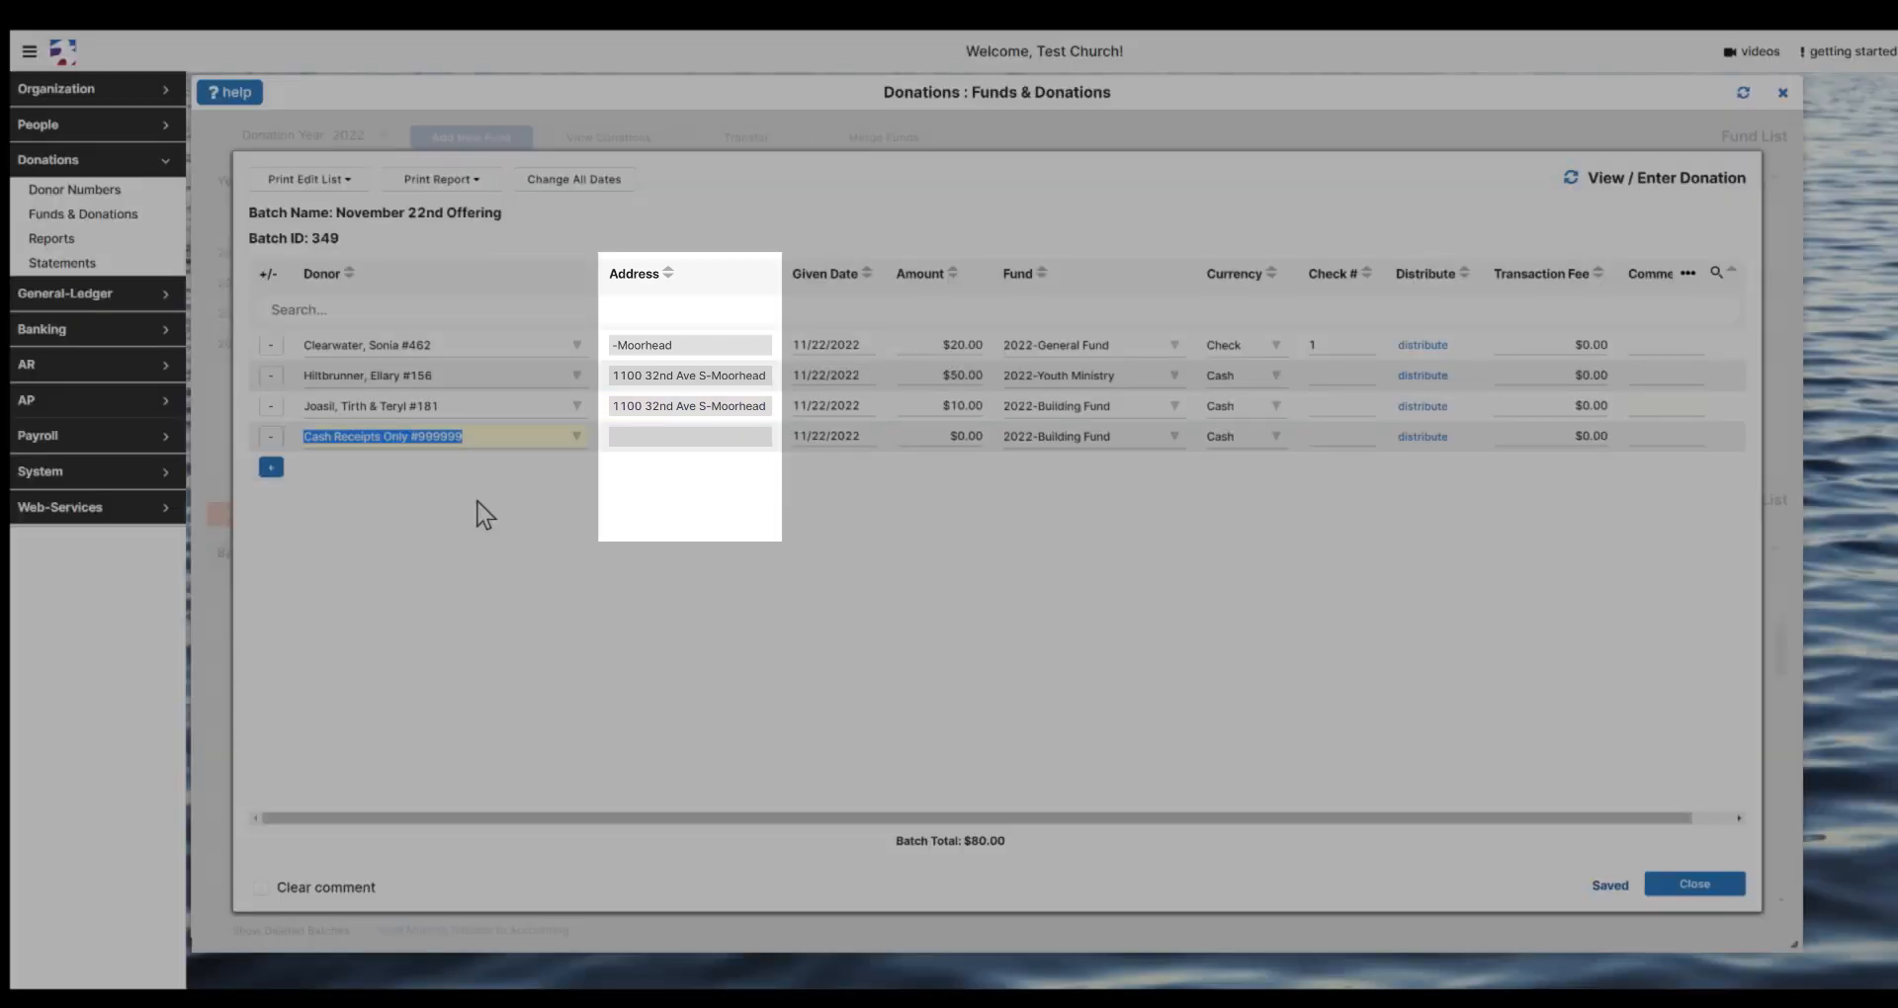
{"action": "type", "text": "jac"}
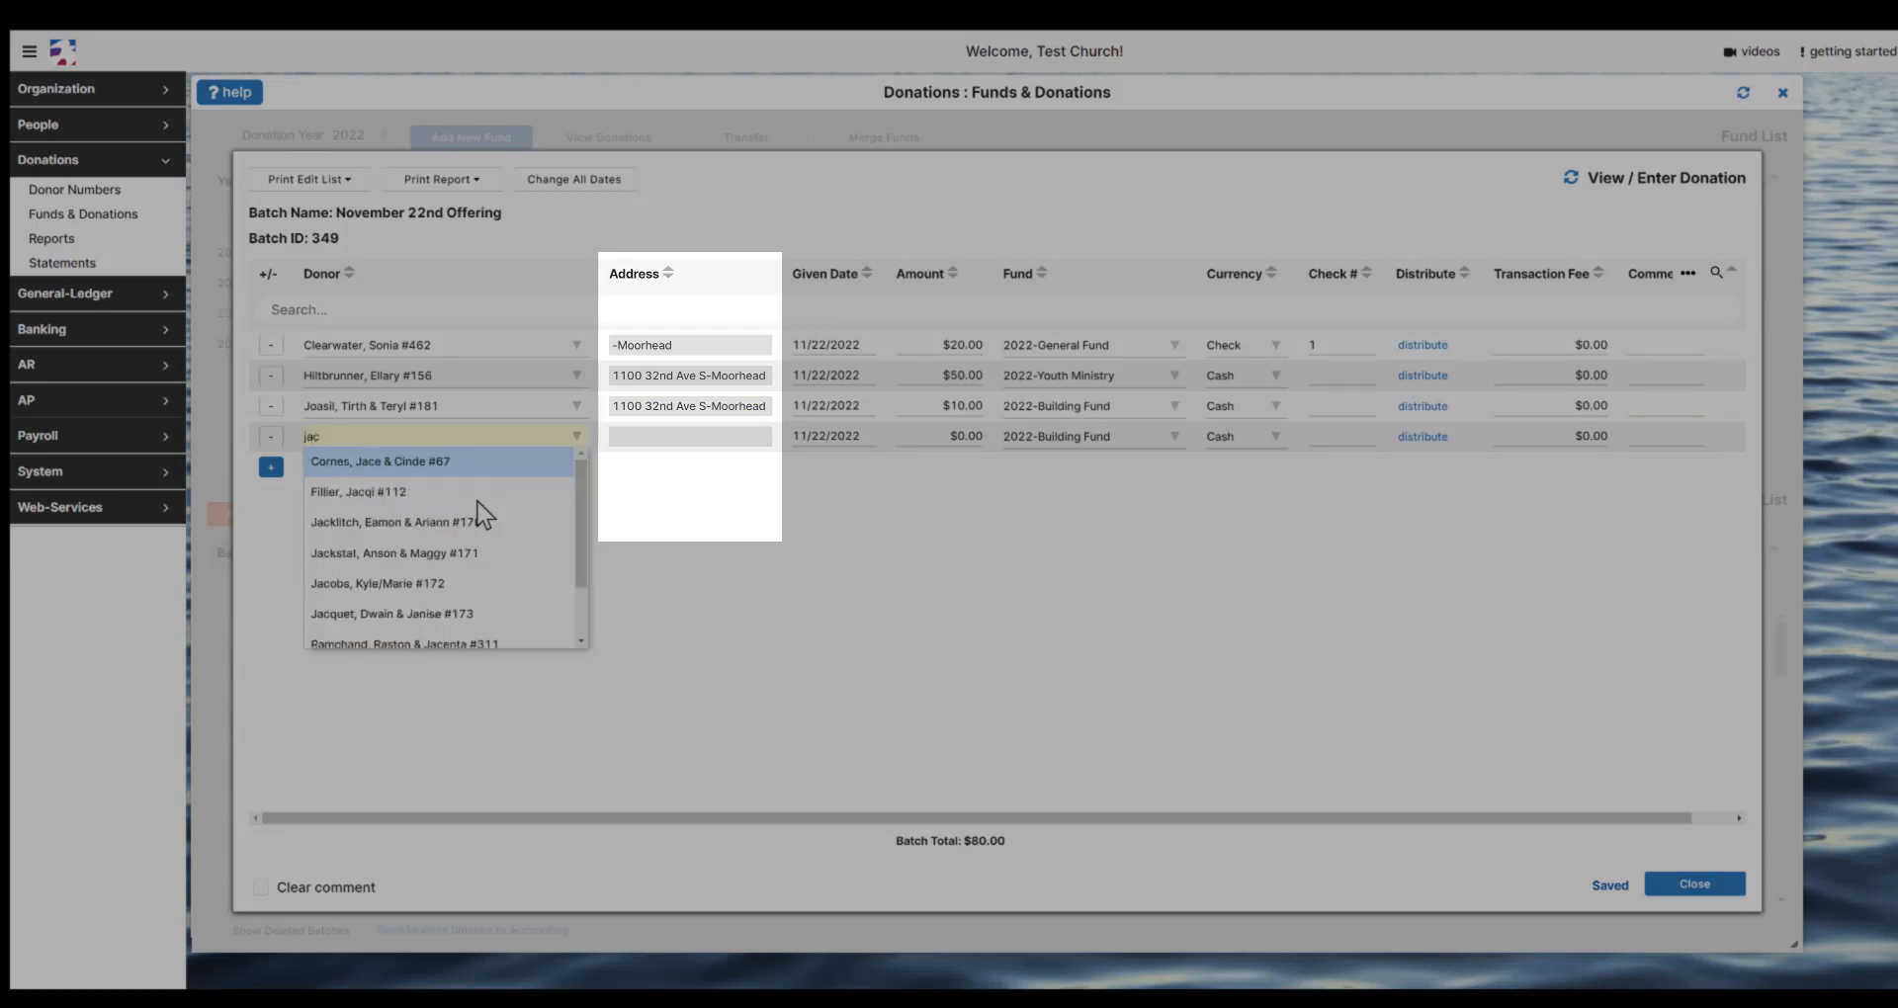
{"action": "key", "text": "Return"}
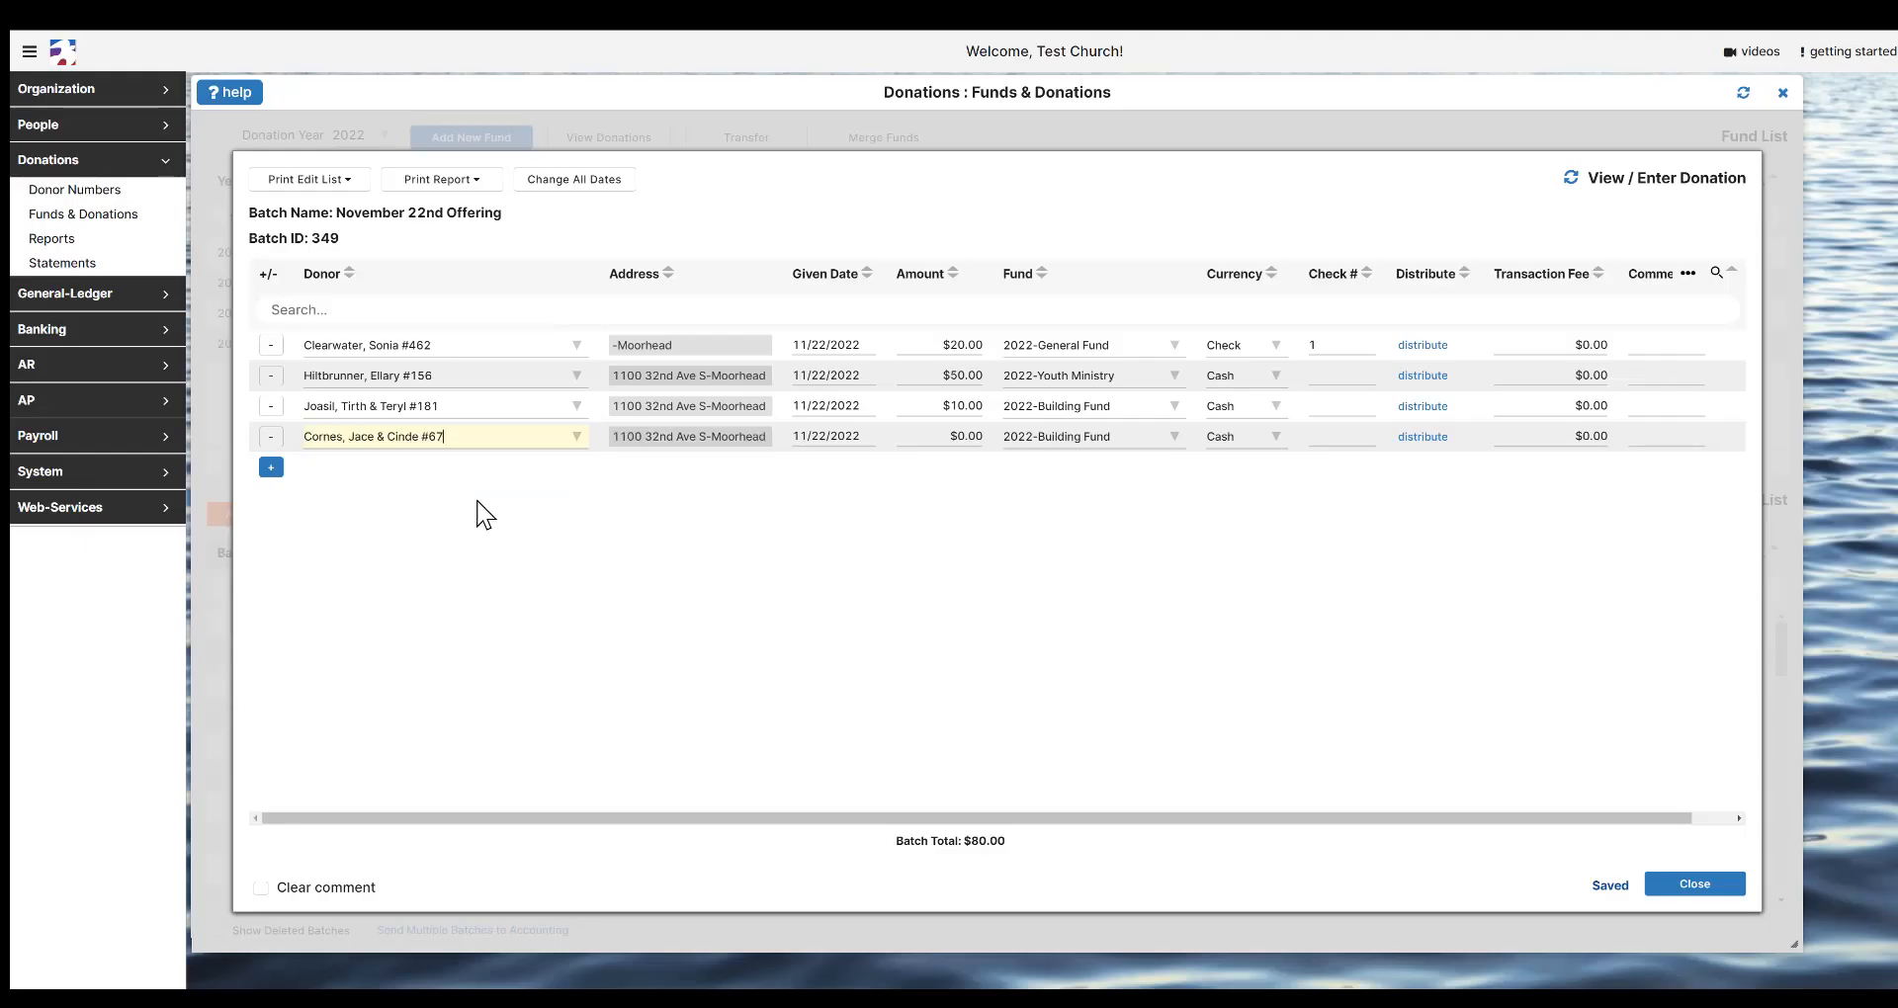
{"action": "key", "text": "Tab"}
{"action": "key", "text": "Tab"}
{"action": "type", "text": "500"}
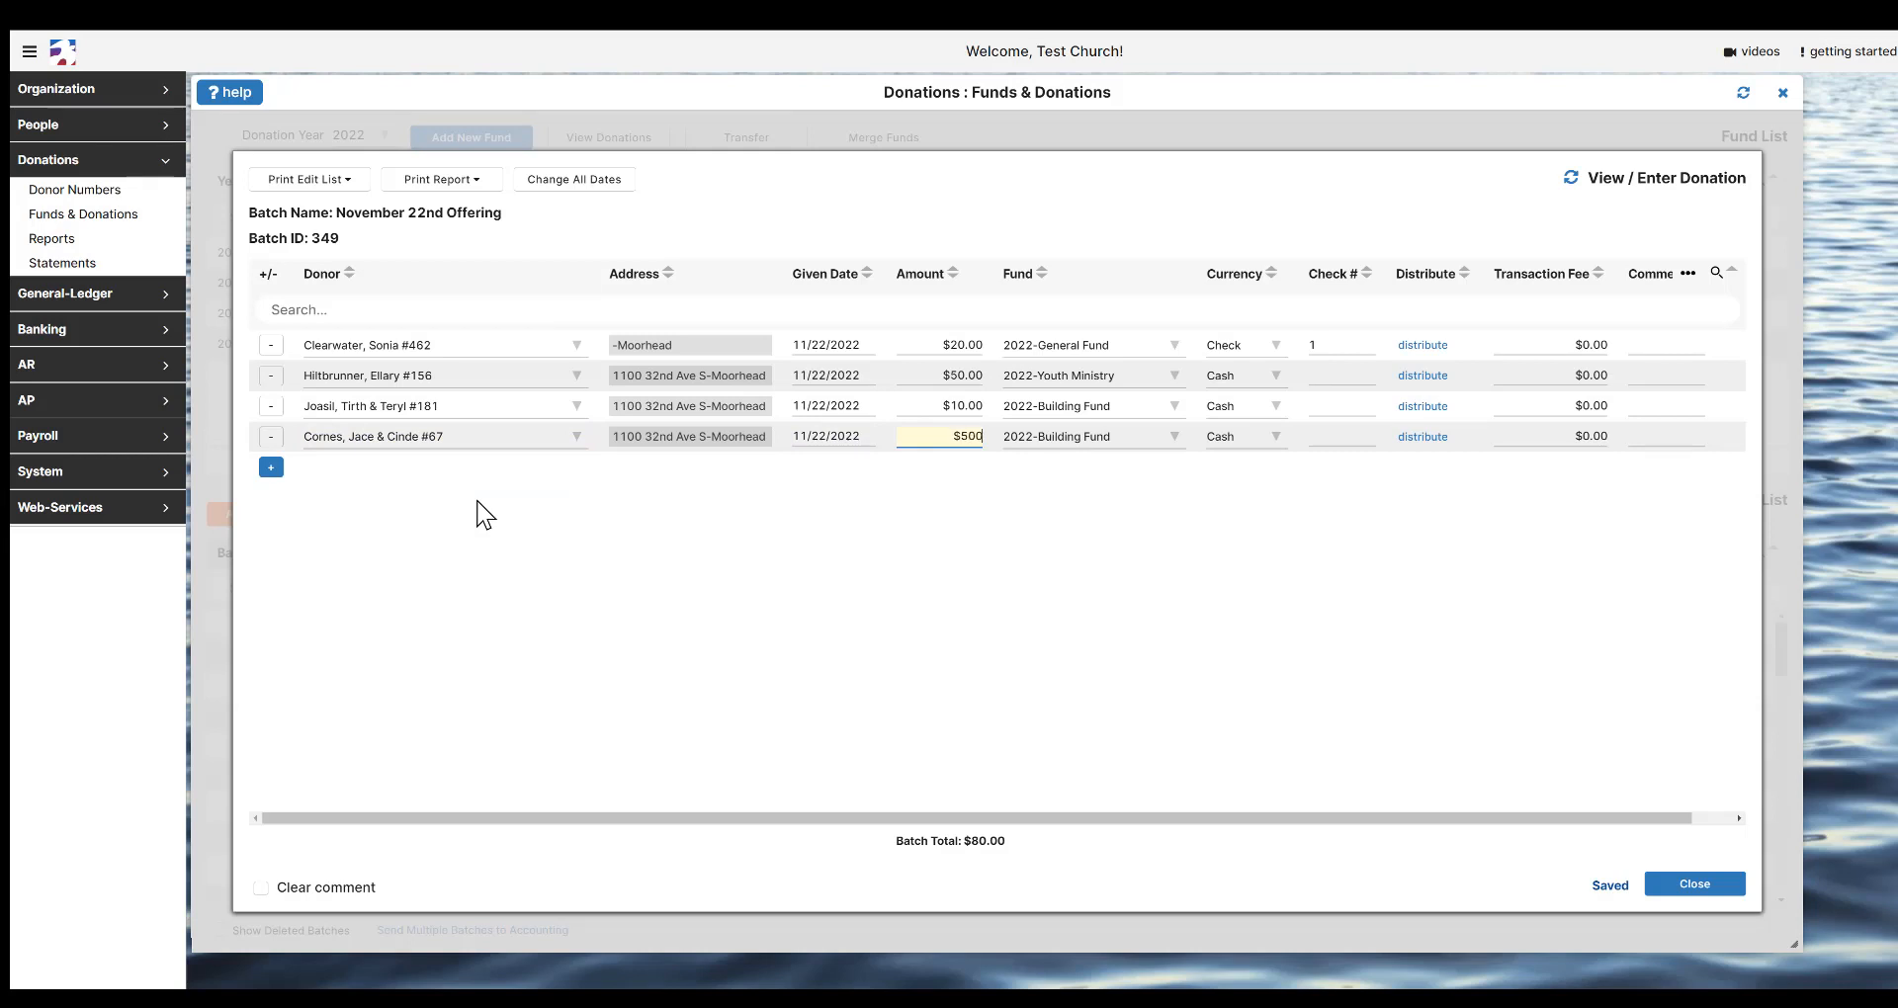
{"action": "key", "text": "Tab"}
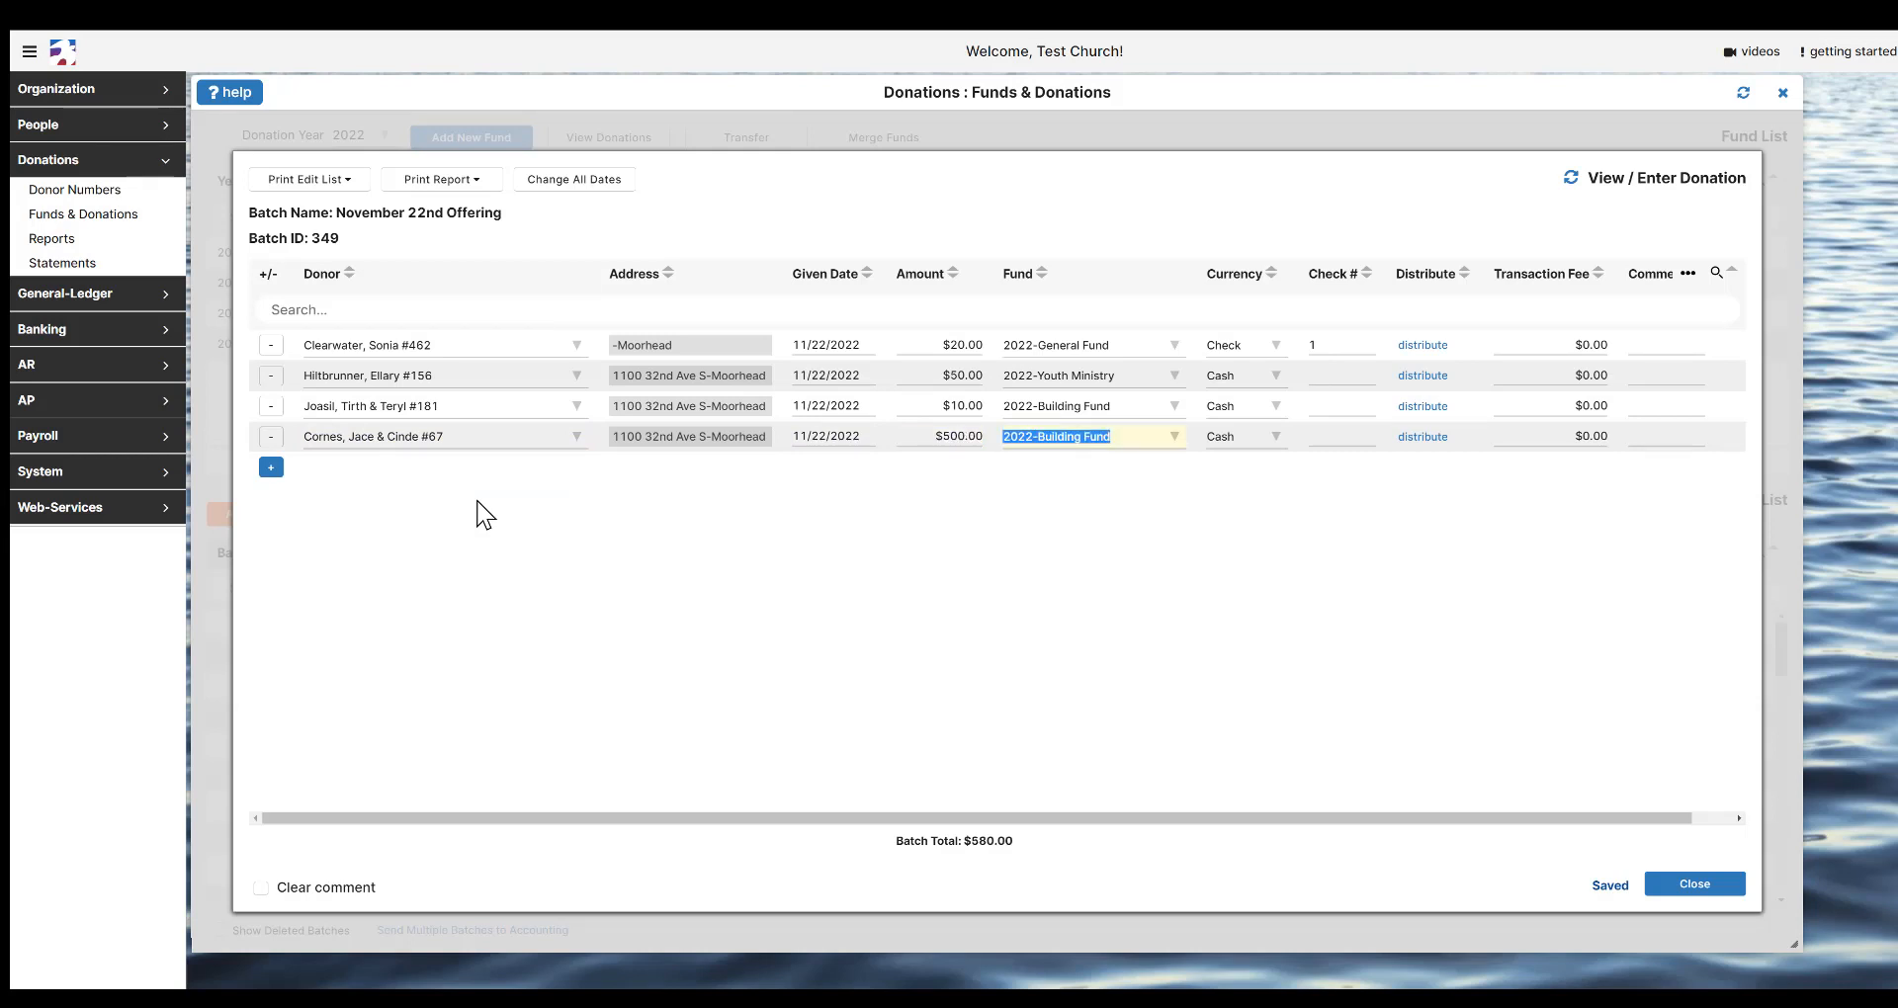
{"action": "key", "text": "Tab"}
{"action": "type", "text": "ch"}
{"action": "key", "text": "Return"}
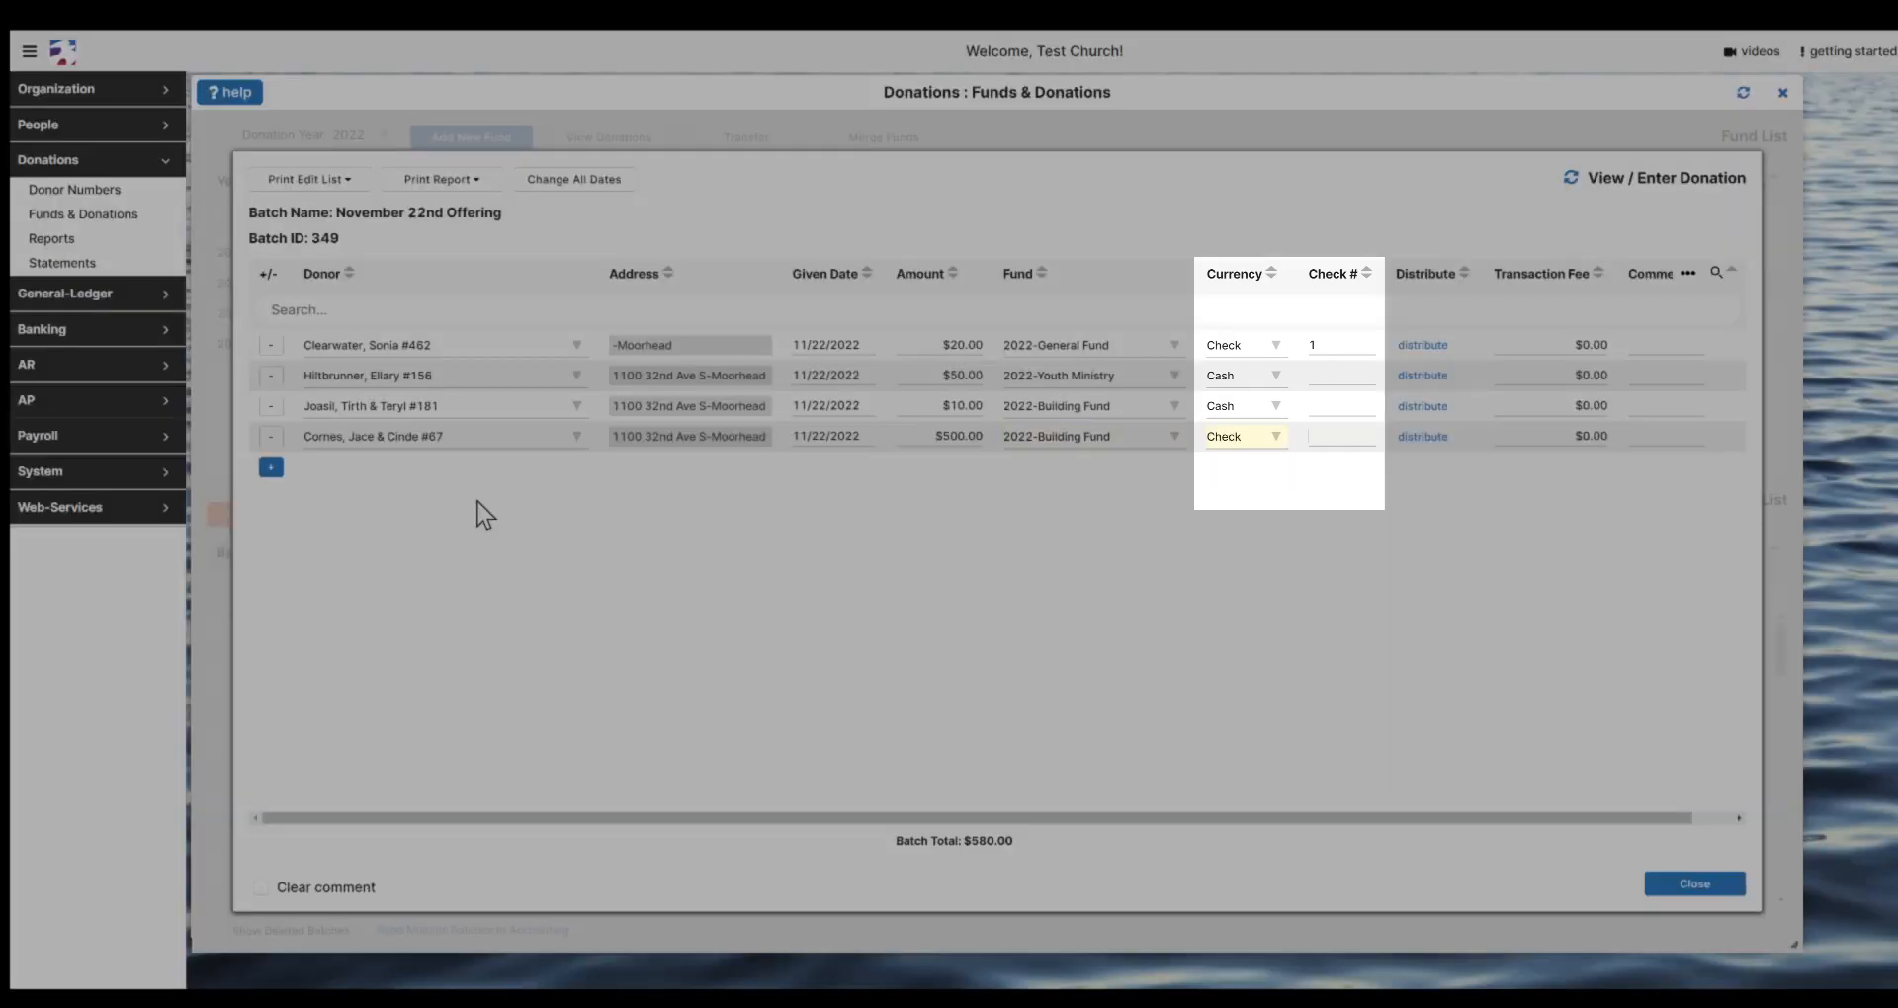
{"action": "key", "text": "Tab"}
{"action": "key", "text": "Tab"}
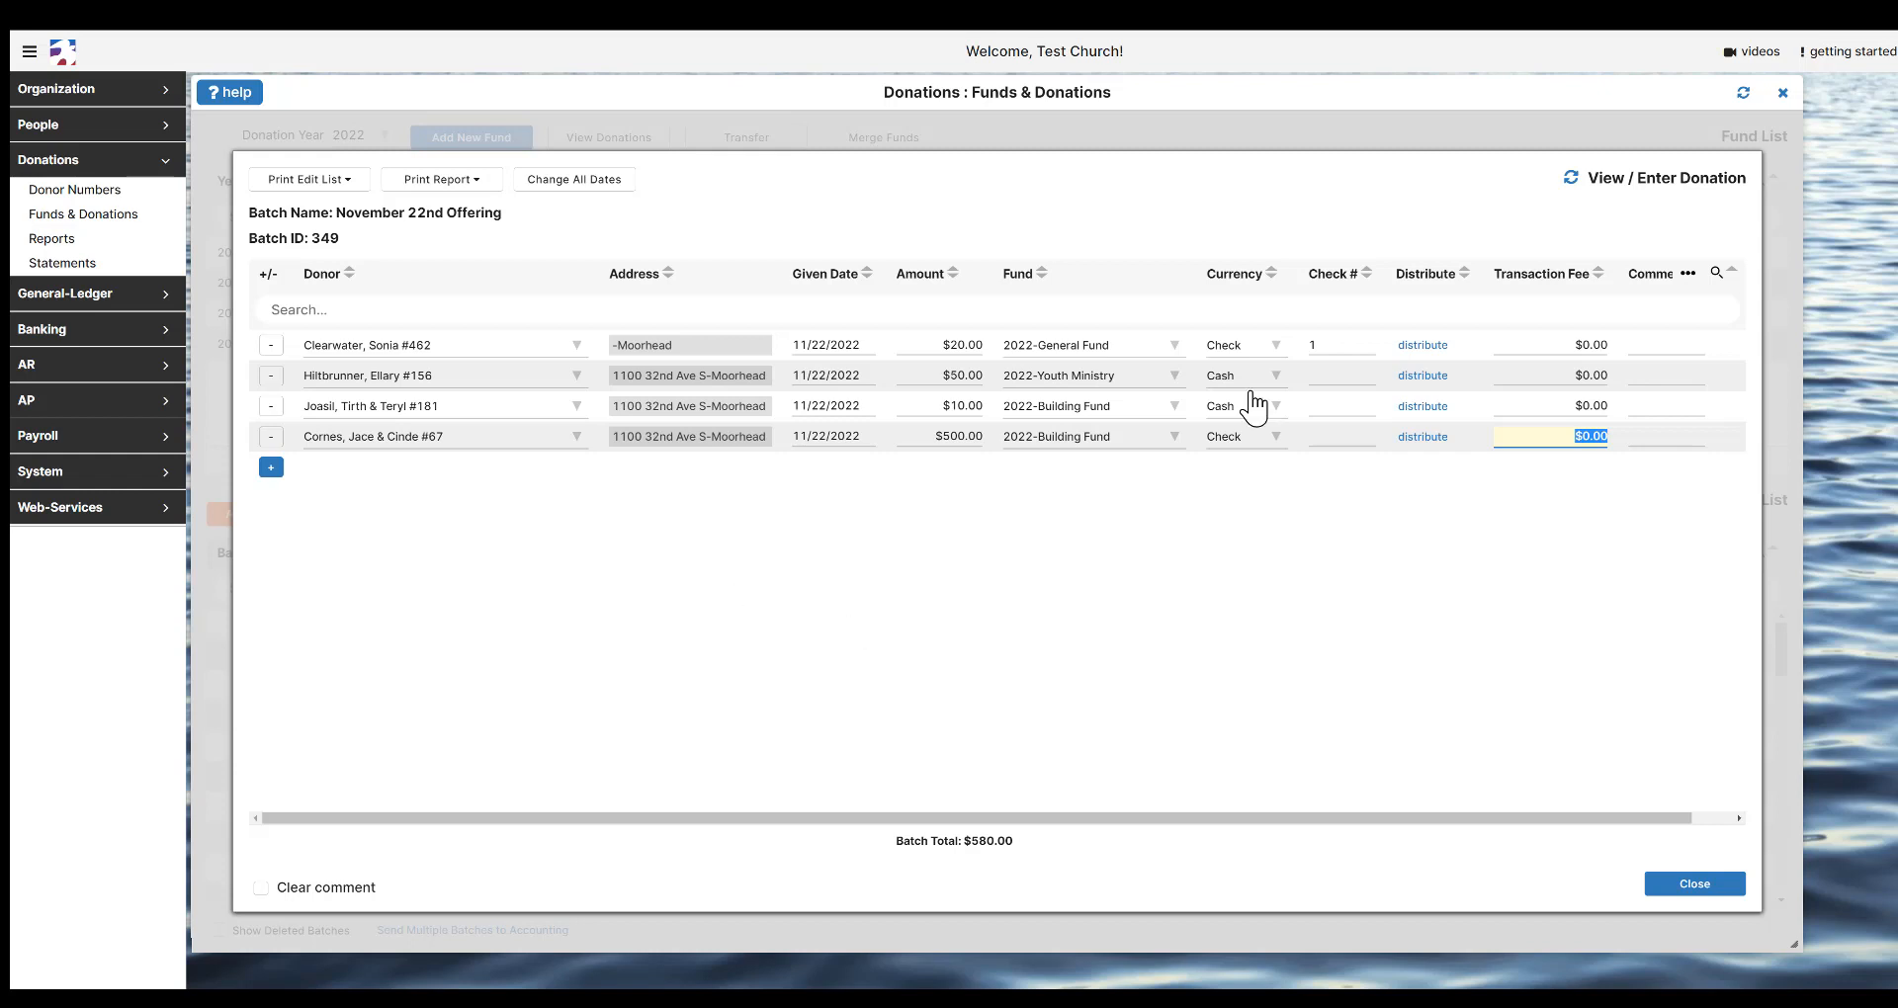
- Distribute the $500 check as $250 to 2022-Building Fund and $250 to 2022-General Fund
{"action": "left_click", "coordinate": [1422, 436]}
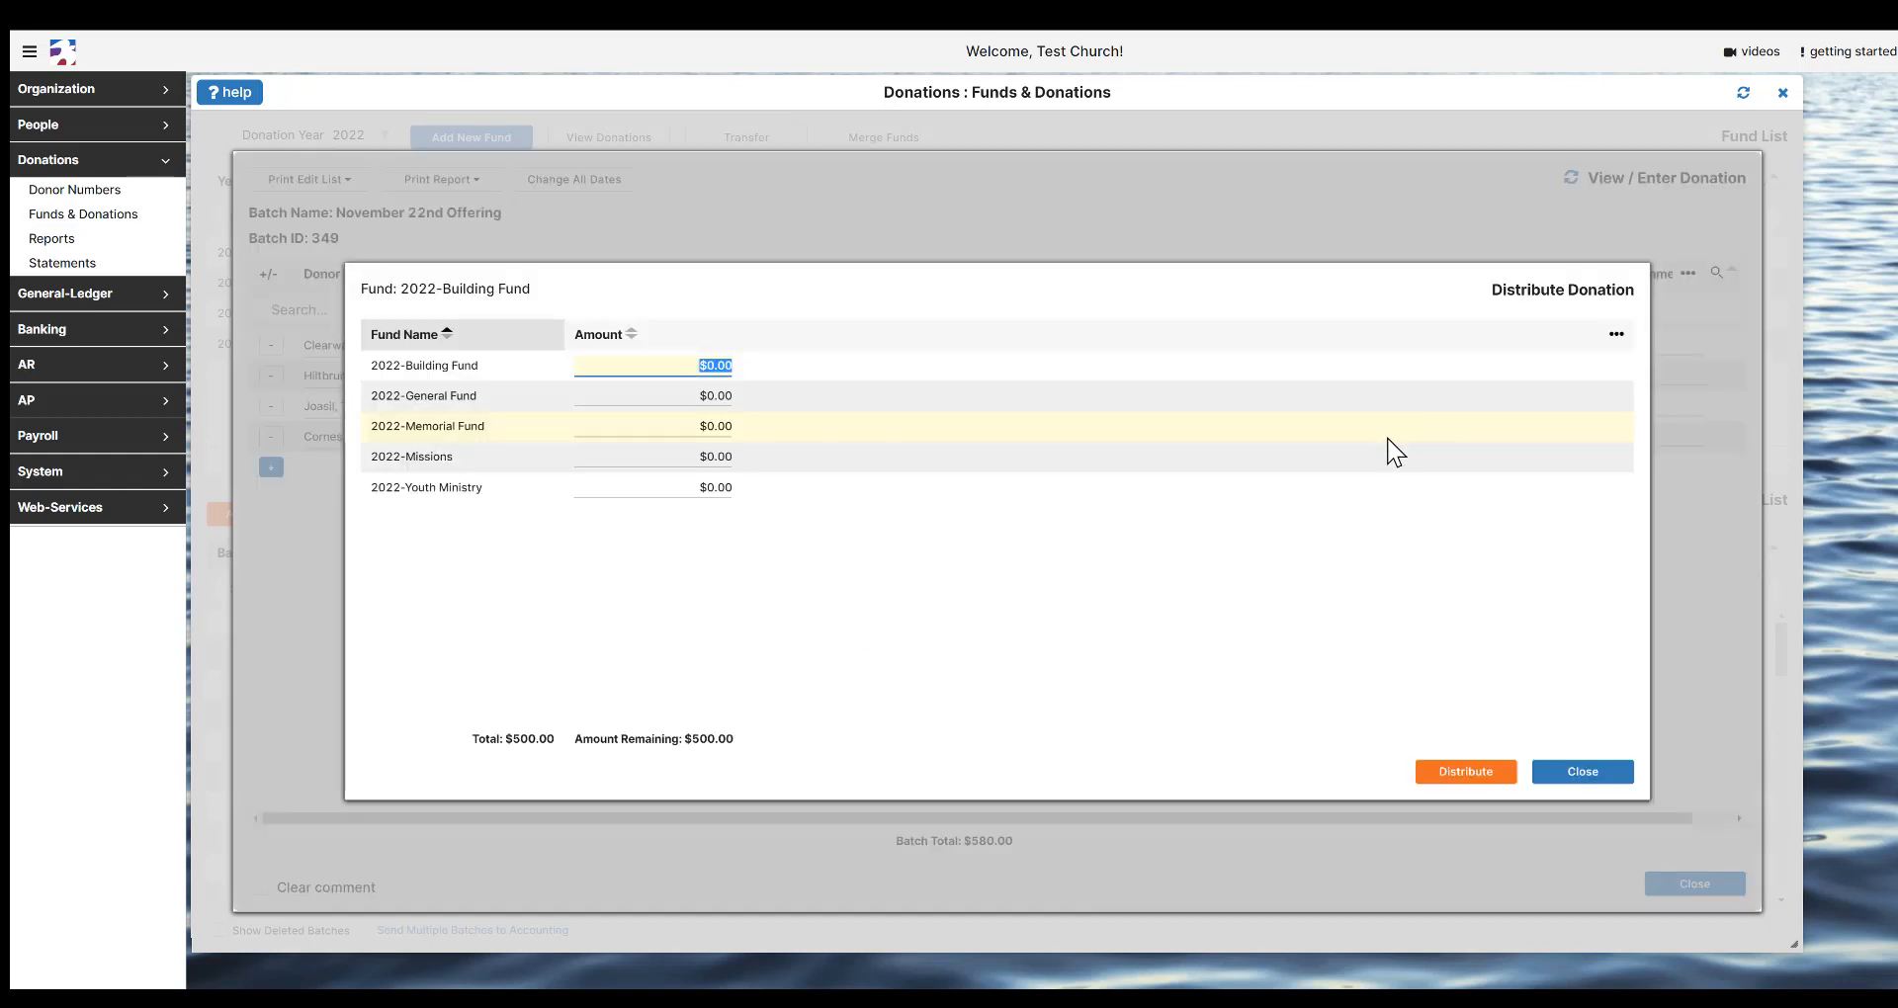
{"action": "type", "text": "250"}
{"action": "key", "text": "Tab"}
{"action": "type", "text": "250"}
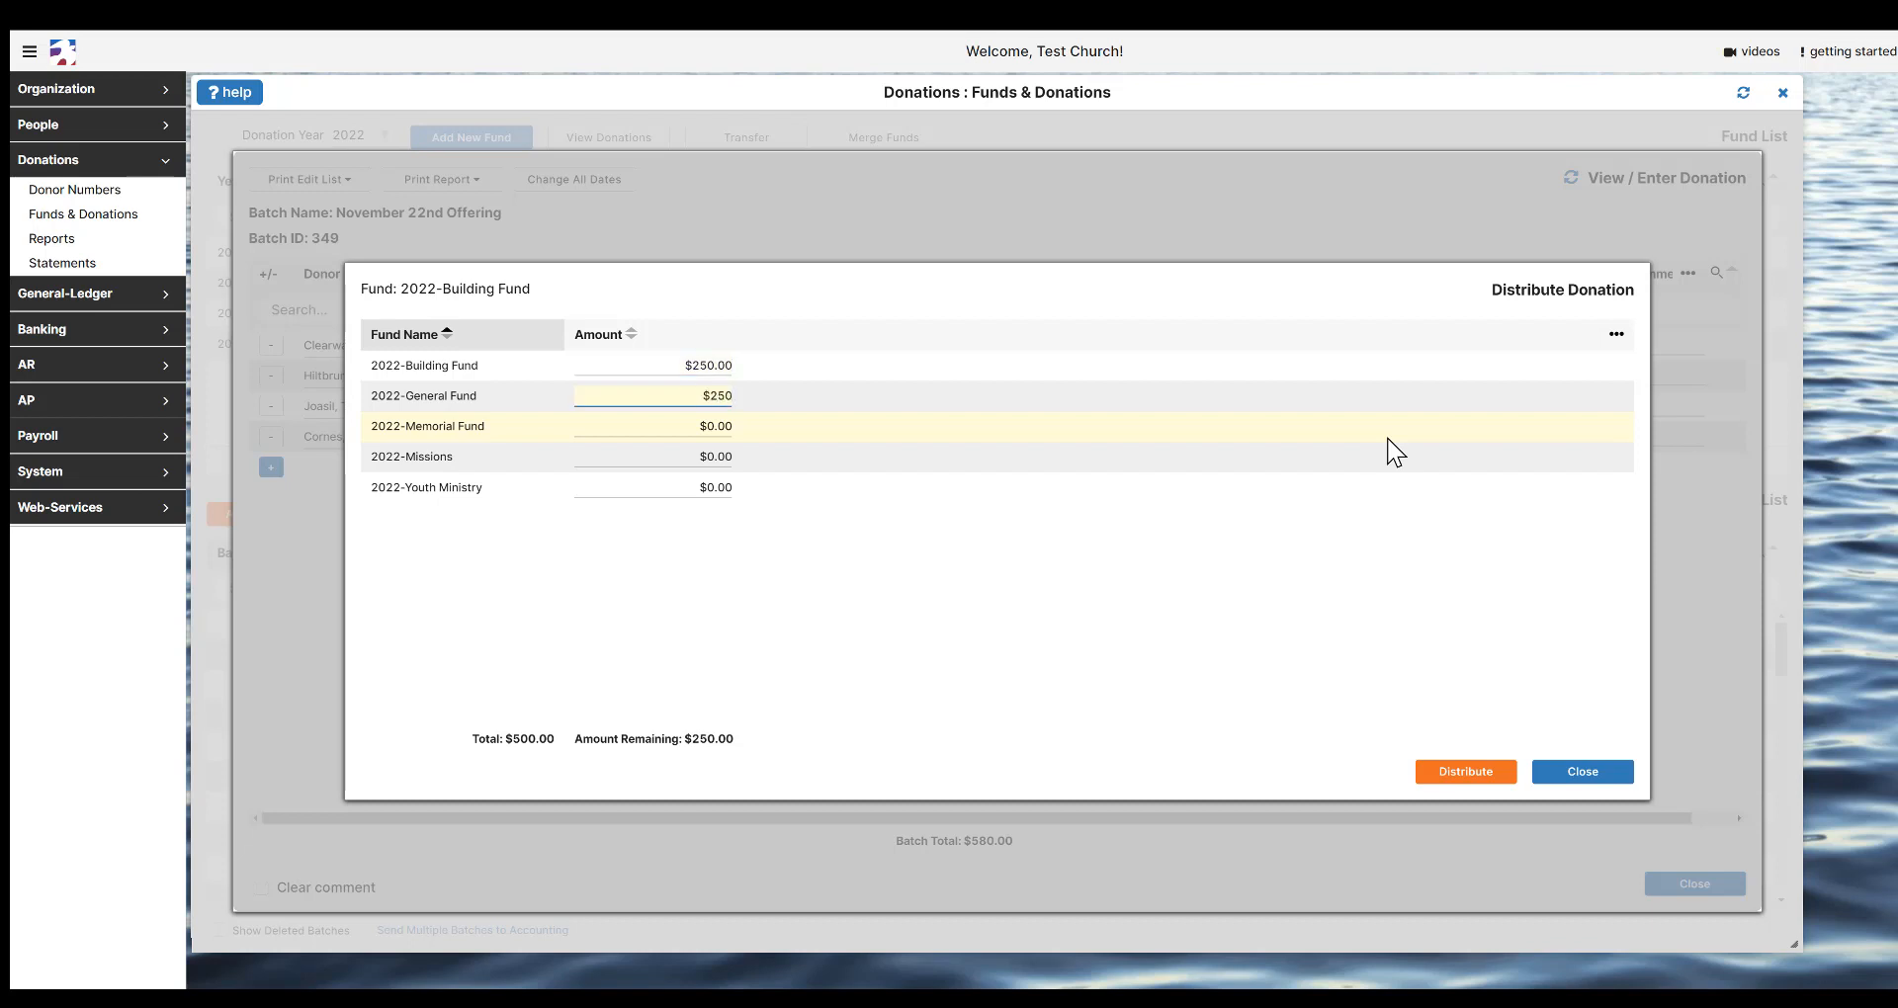
{"action": "key", "text": "Tab"}
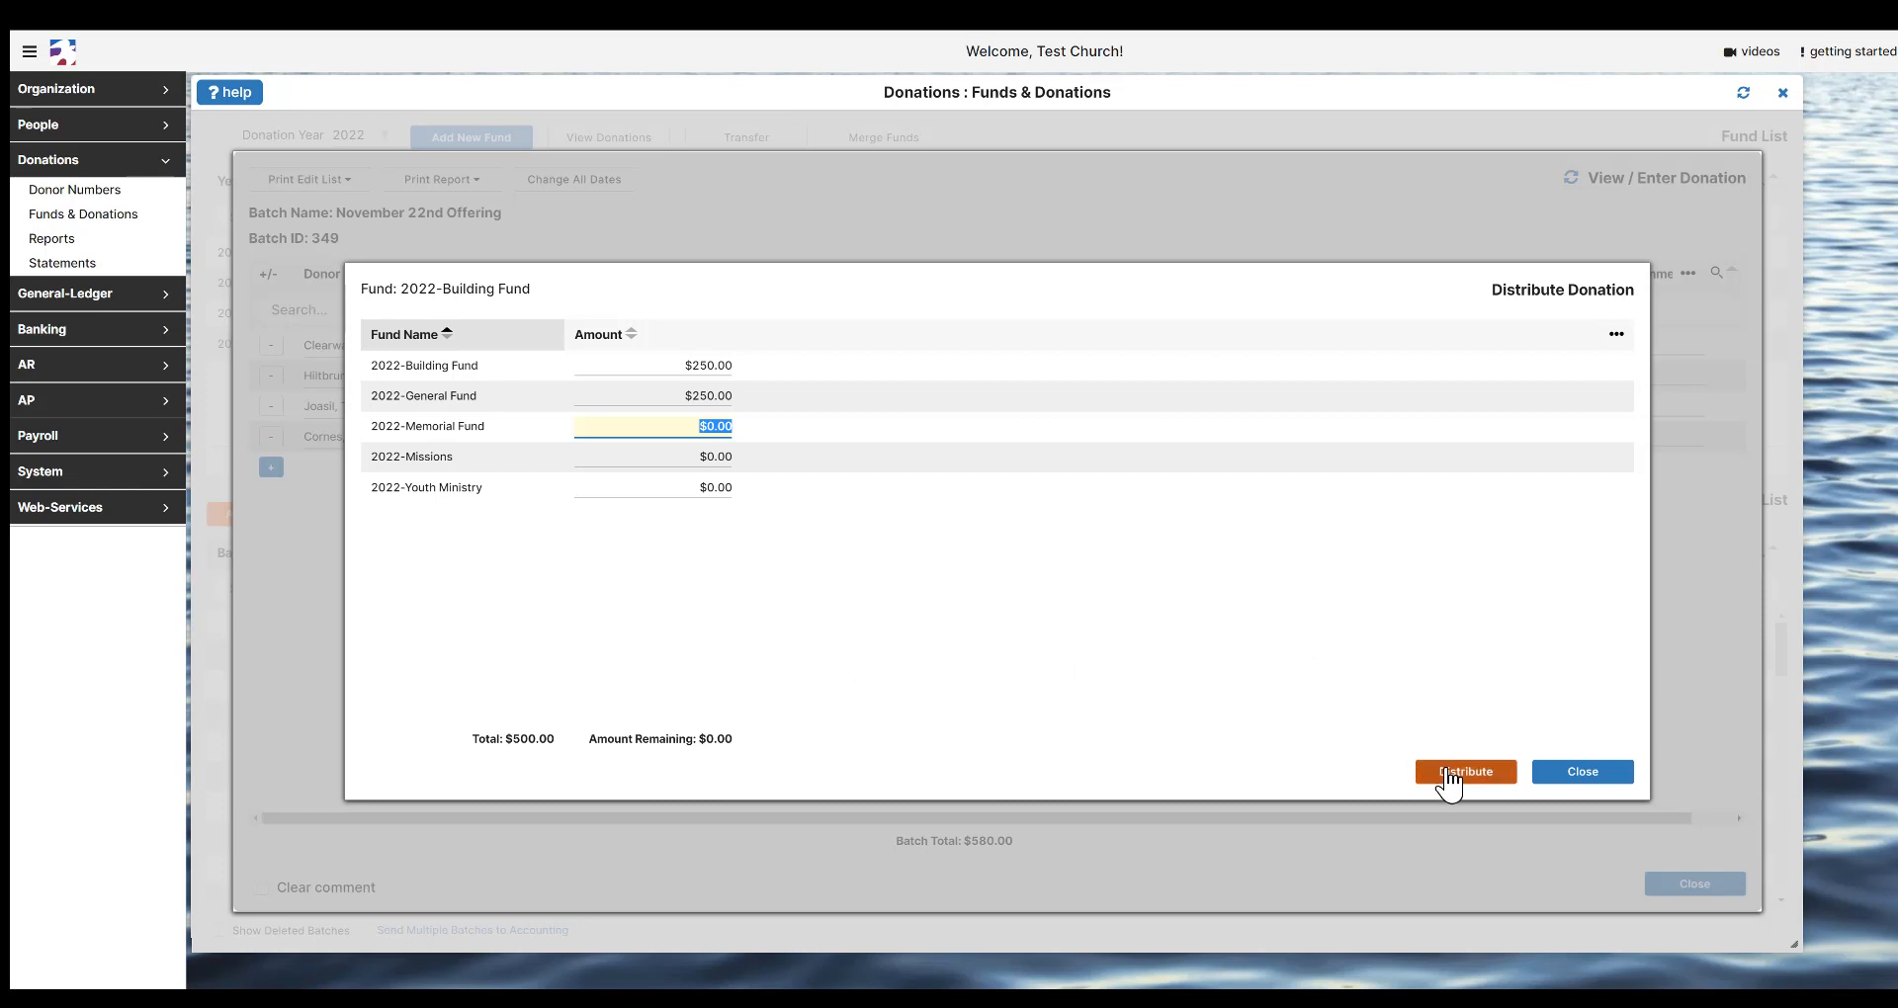
{"action": "left_click", "coordinate": [1446, 773]}
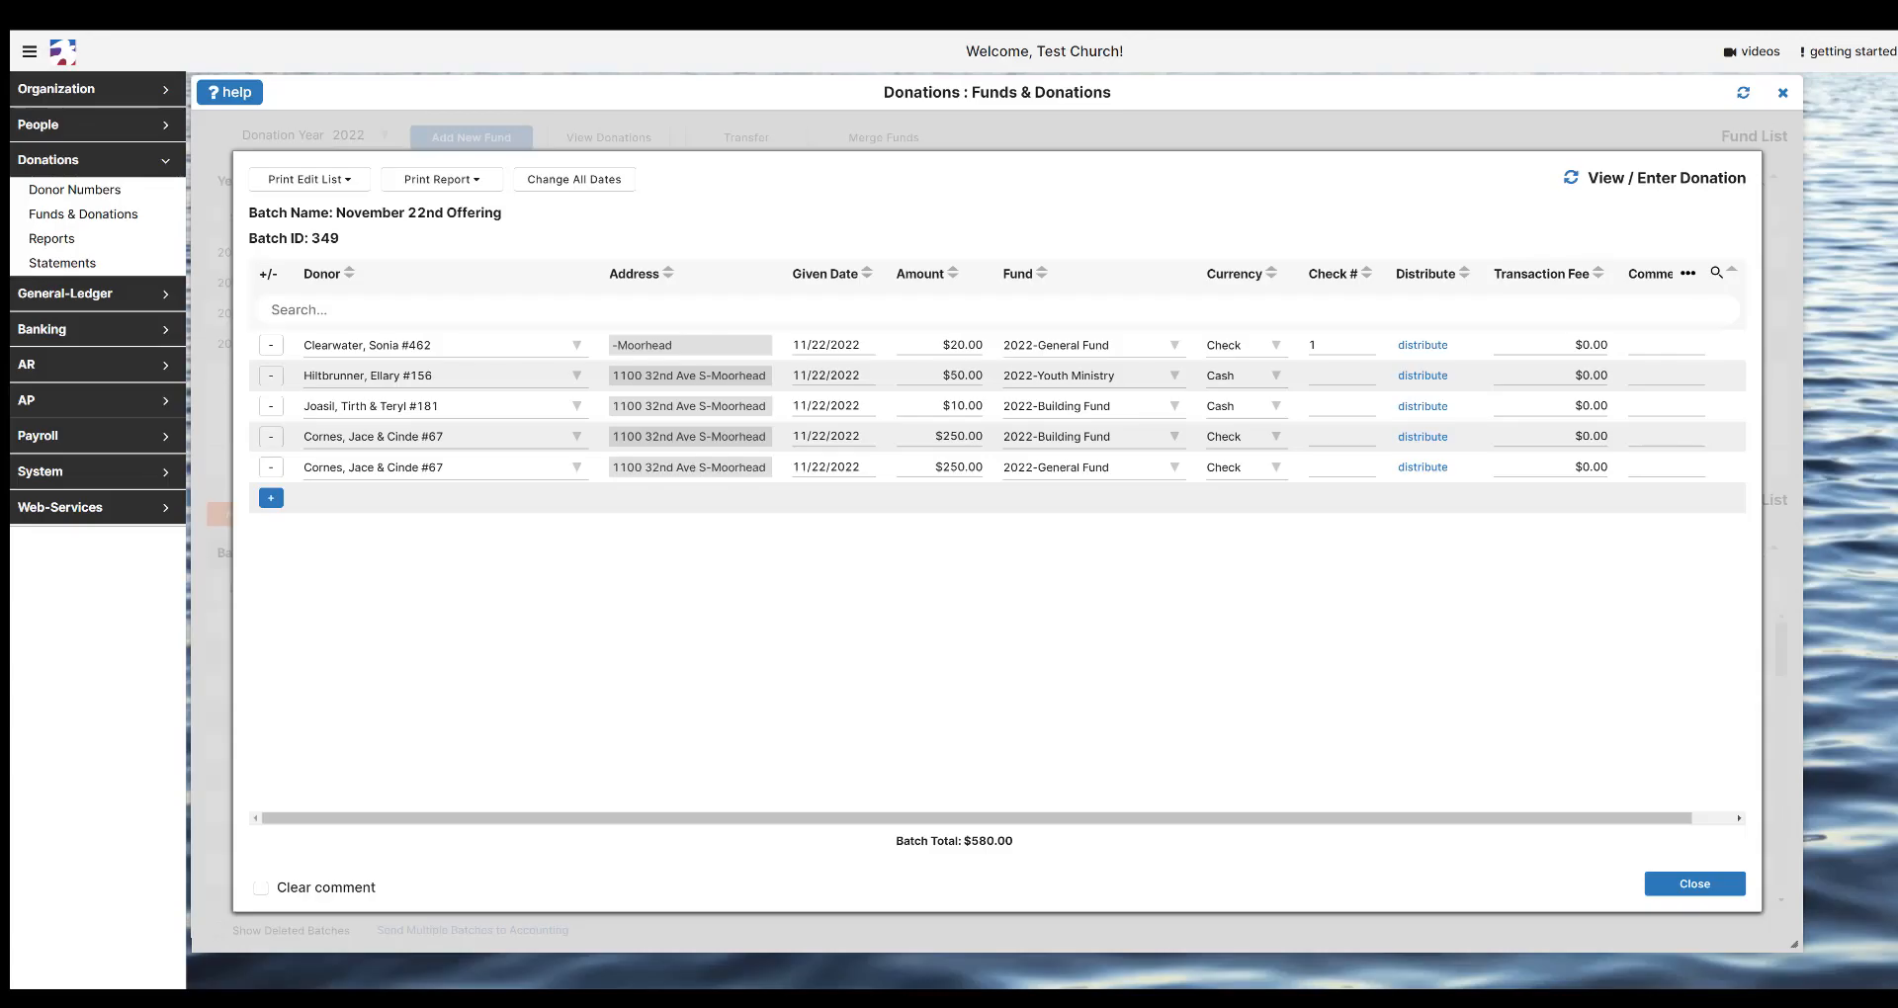
- Add the comment 'comment here' to the last $250 2022-General Fund donation
{"action": "left_click", "coordinate": [1874, 53]}
{"action": "left_click", "coordinate": [1682, 468]}
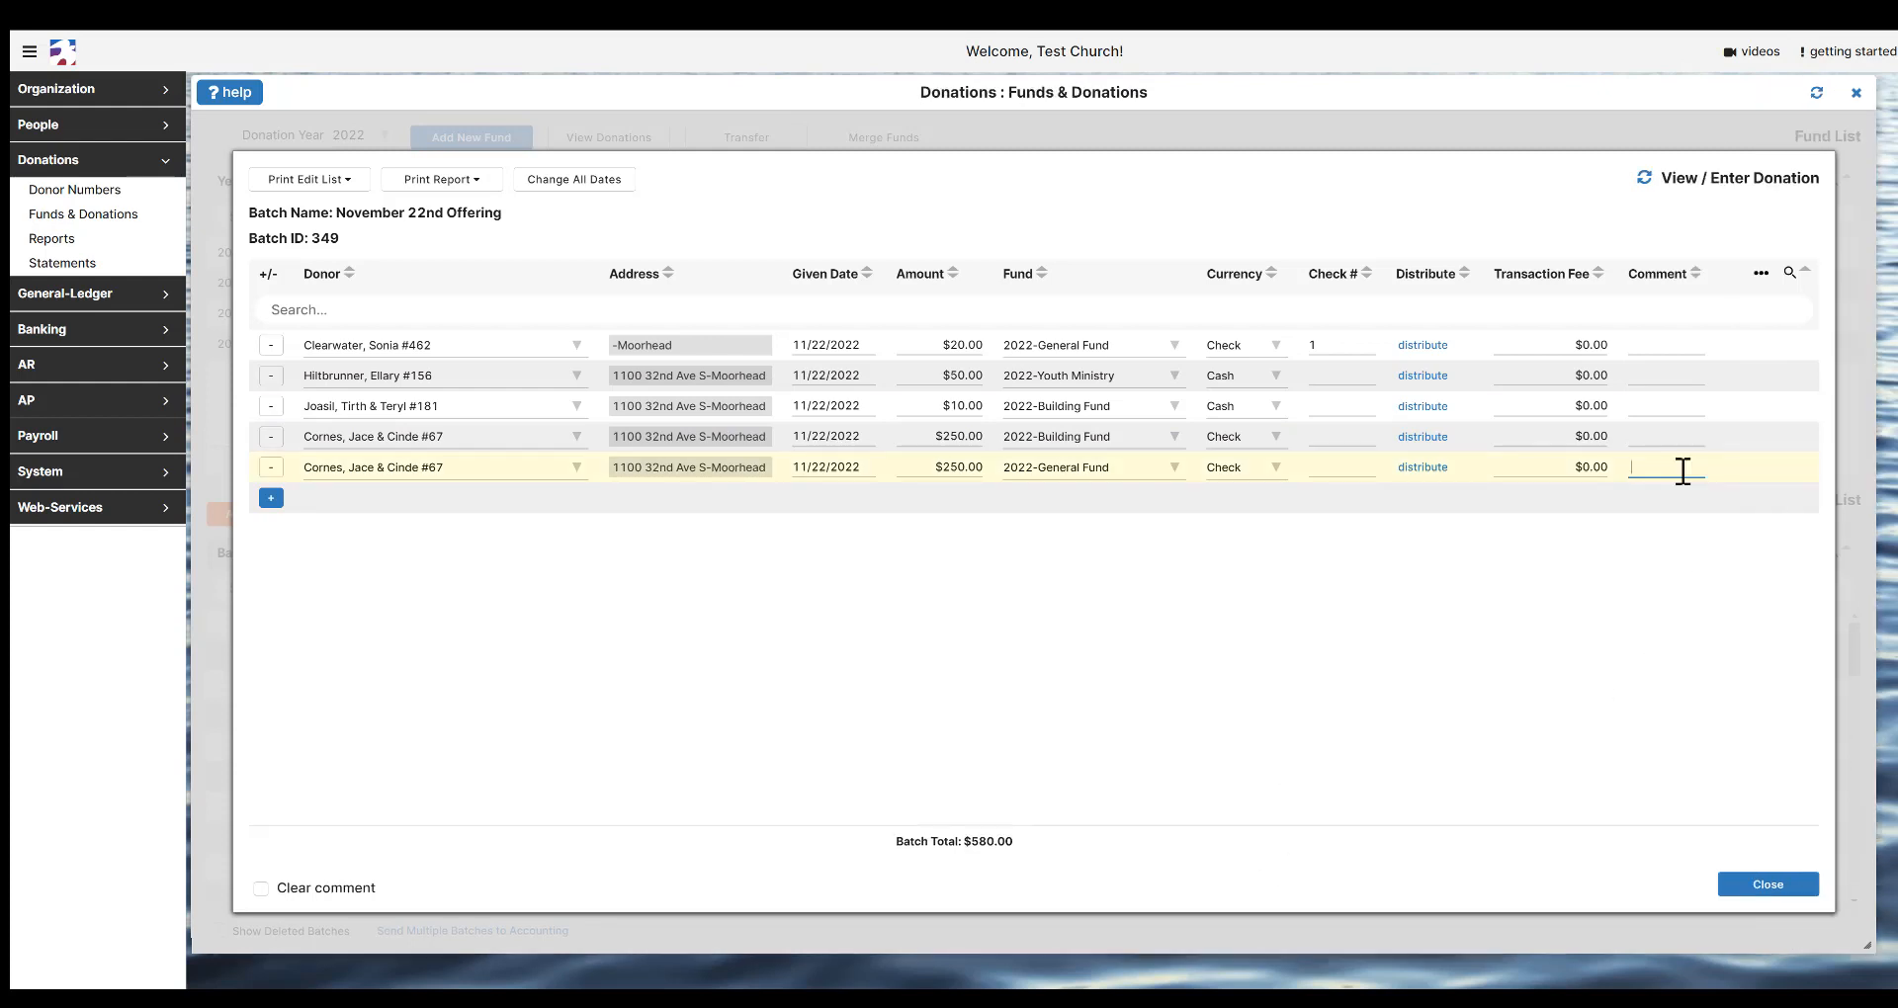
{"action": "type", "text": "comment here"}
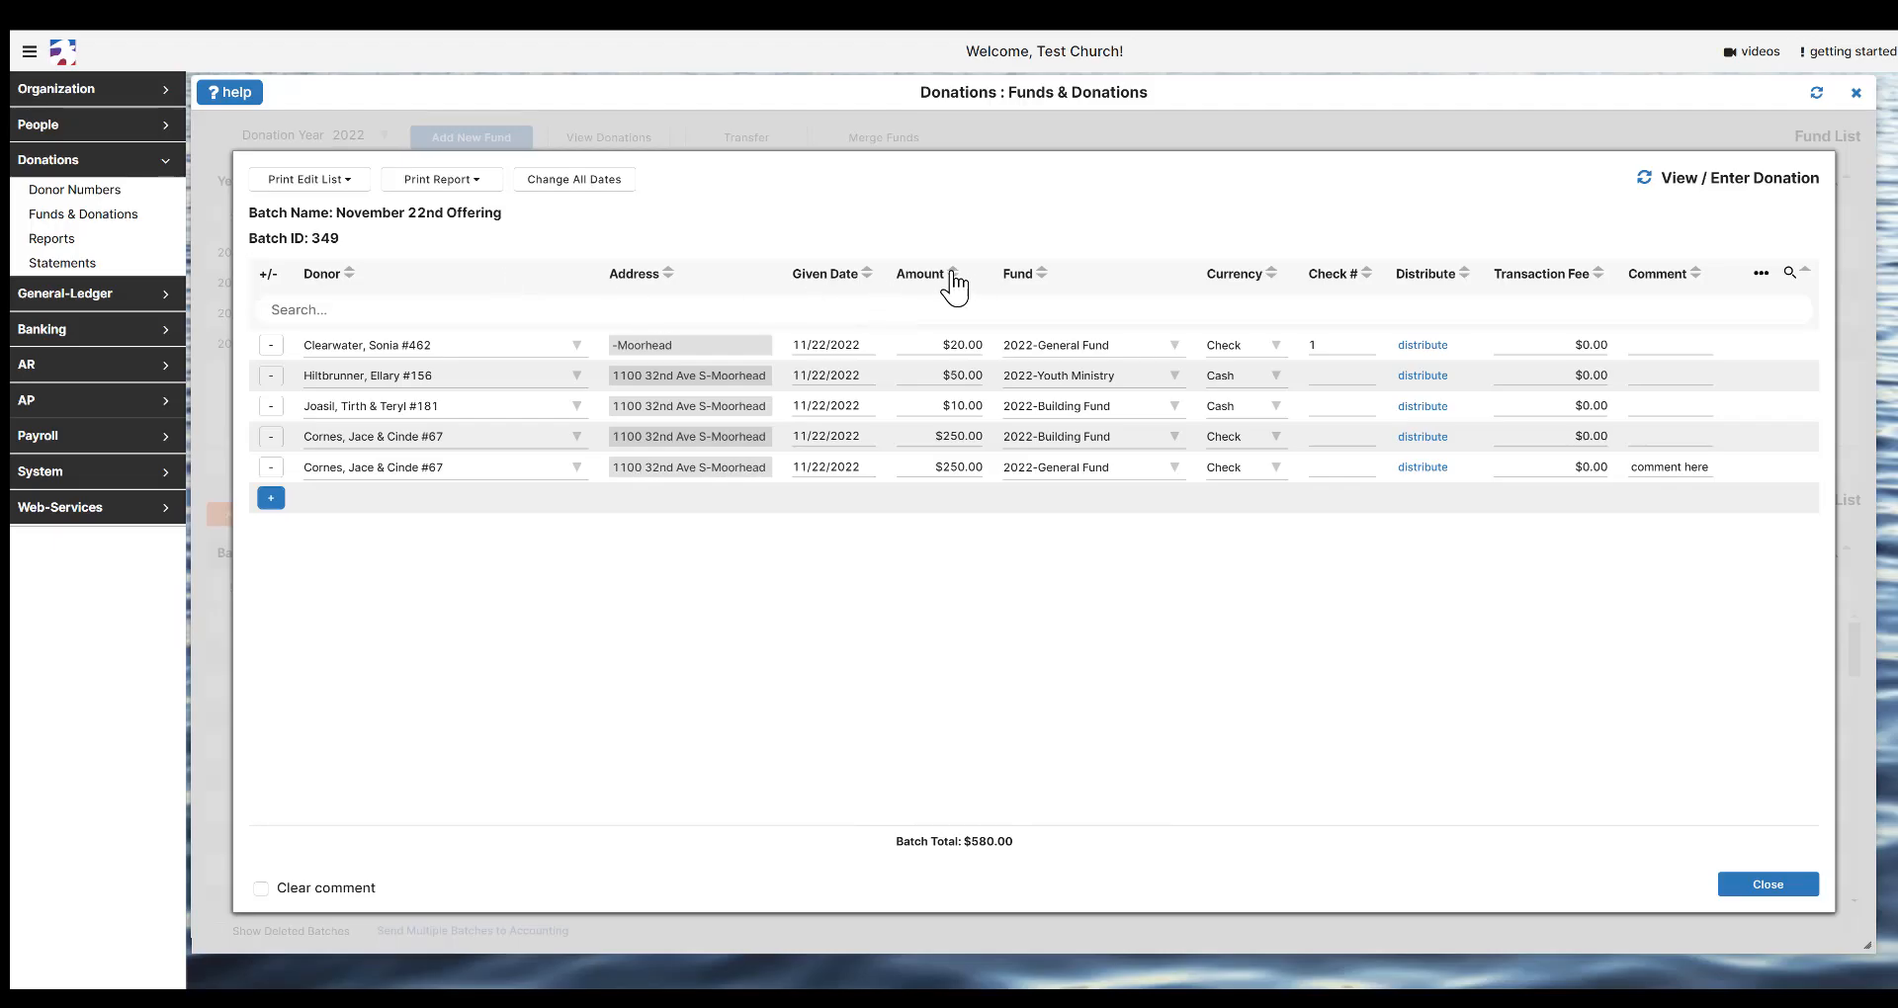
- Sort the donations by amount both ways, then alphabetically by donor name
{"action": "left_click", "coordinate": [950, 280]}
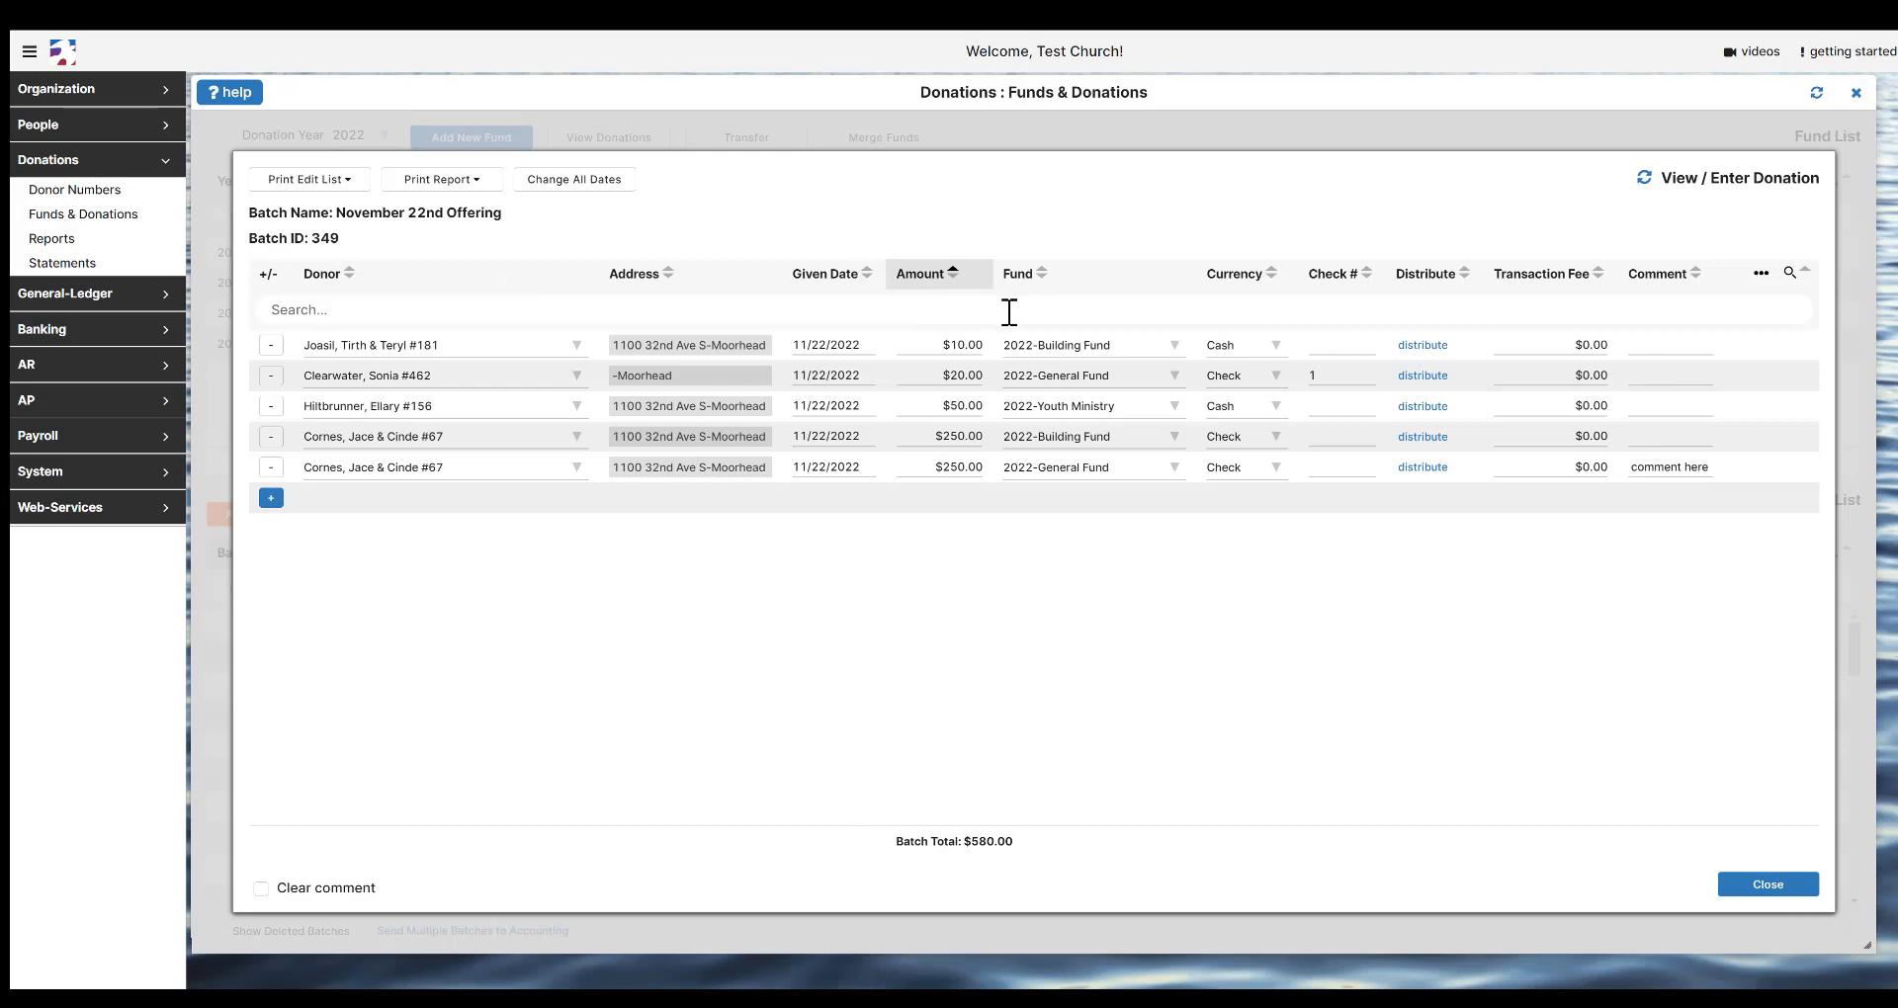
{"action": "left_click", "coordinate": [954, 276]}
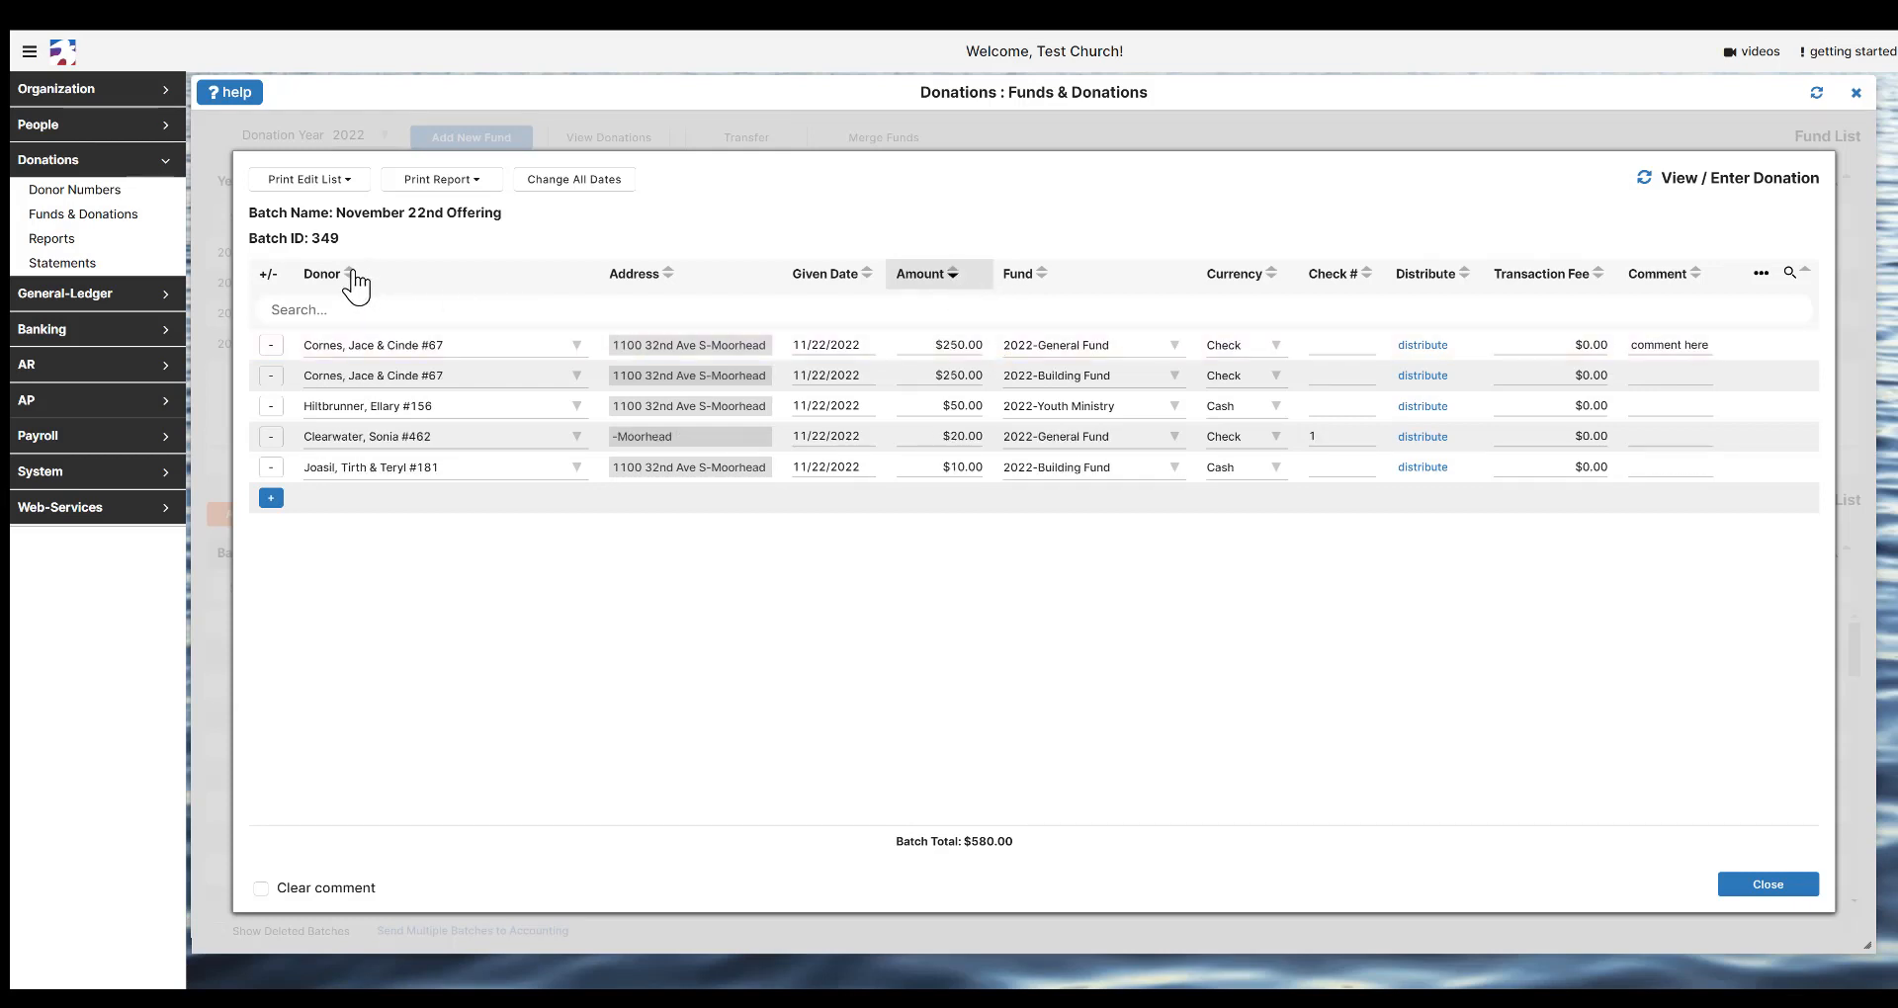
{"action": "left_click", "coordinate": [355, 282]}
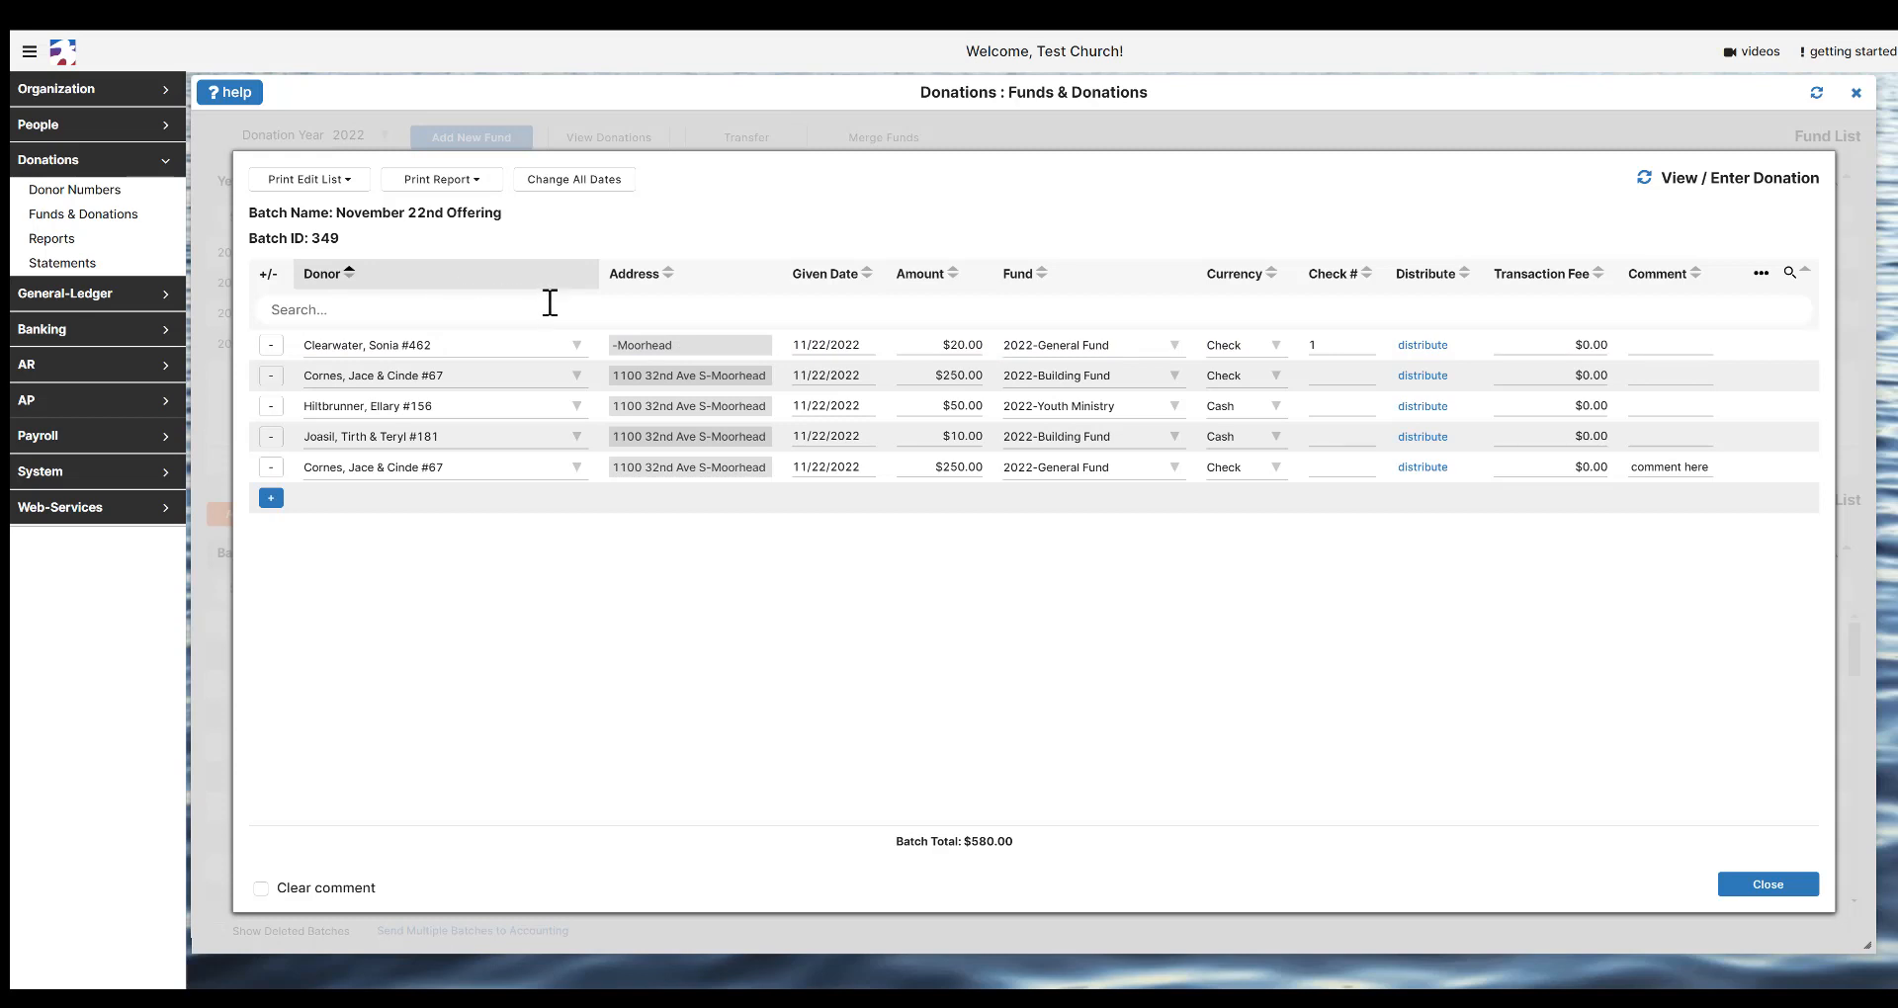
- Use Change All Dates to set every donation in the batch to 11/20/2022
{"action": "left_click", "coordinate": [563, 188]}
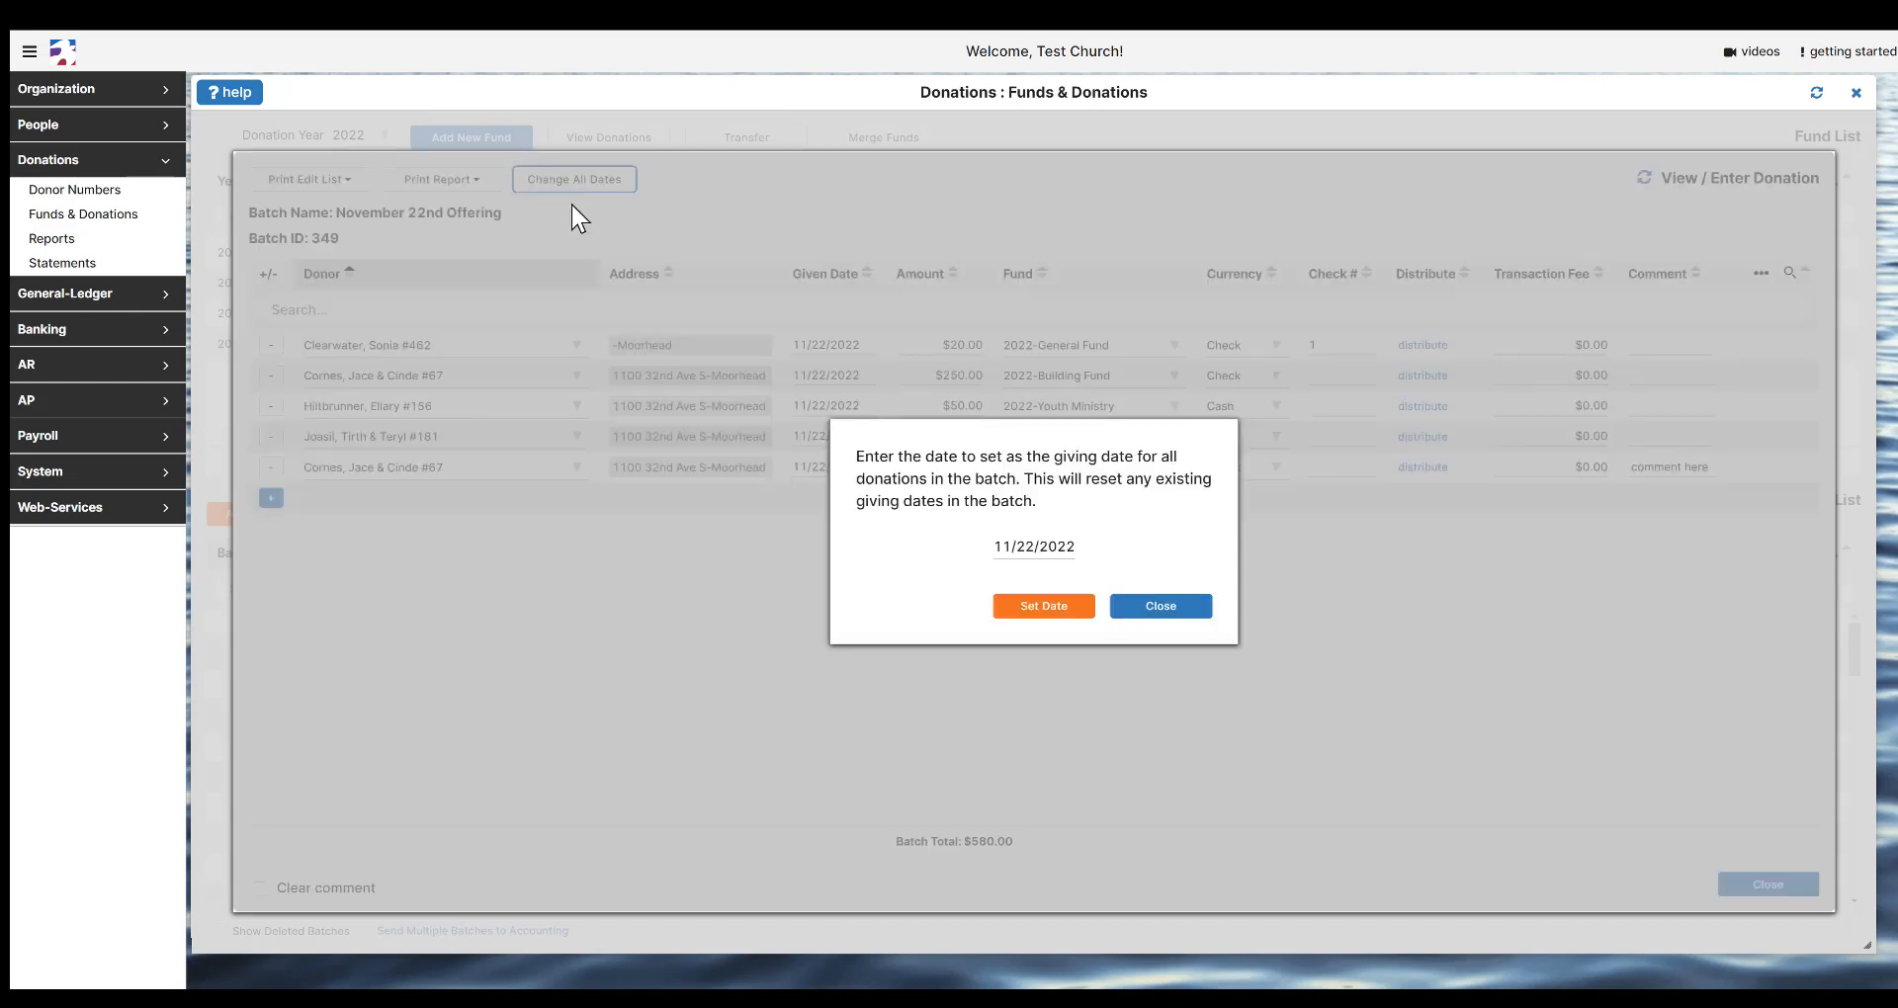
{"action": "left_click", "coordinate": [1025, 545]}
{"action": "left_click_drag", "start_coordinate": [1027, 545], "coordinate": [1035, 545]}
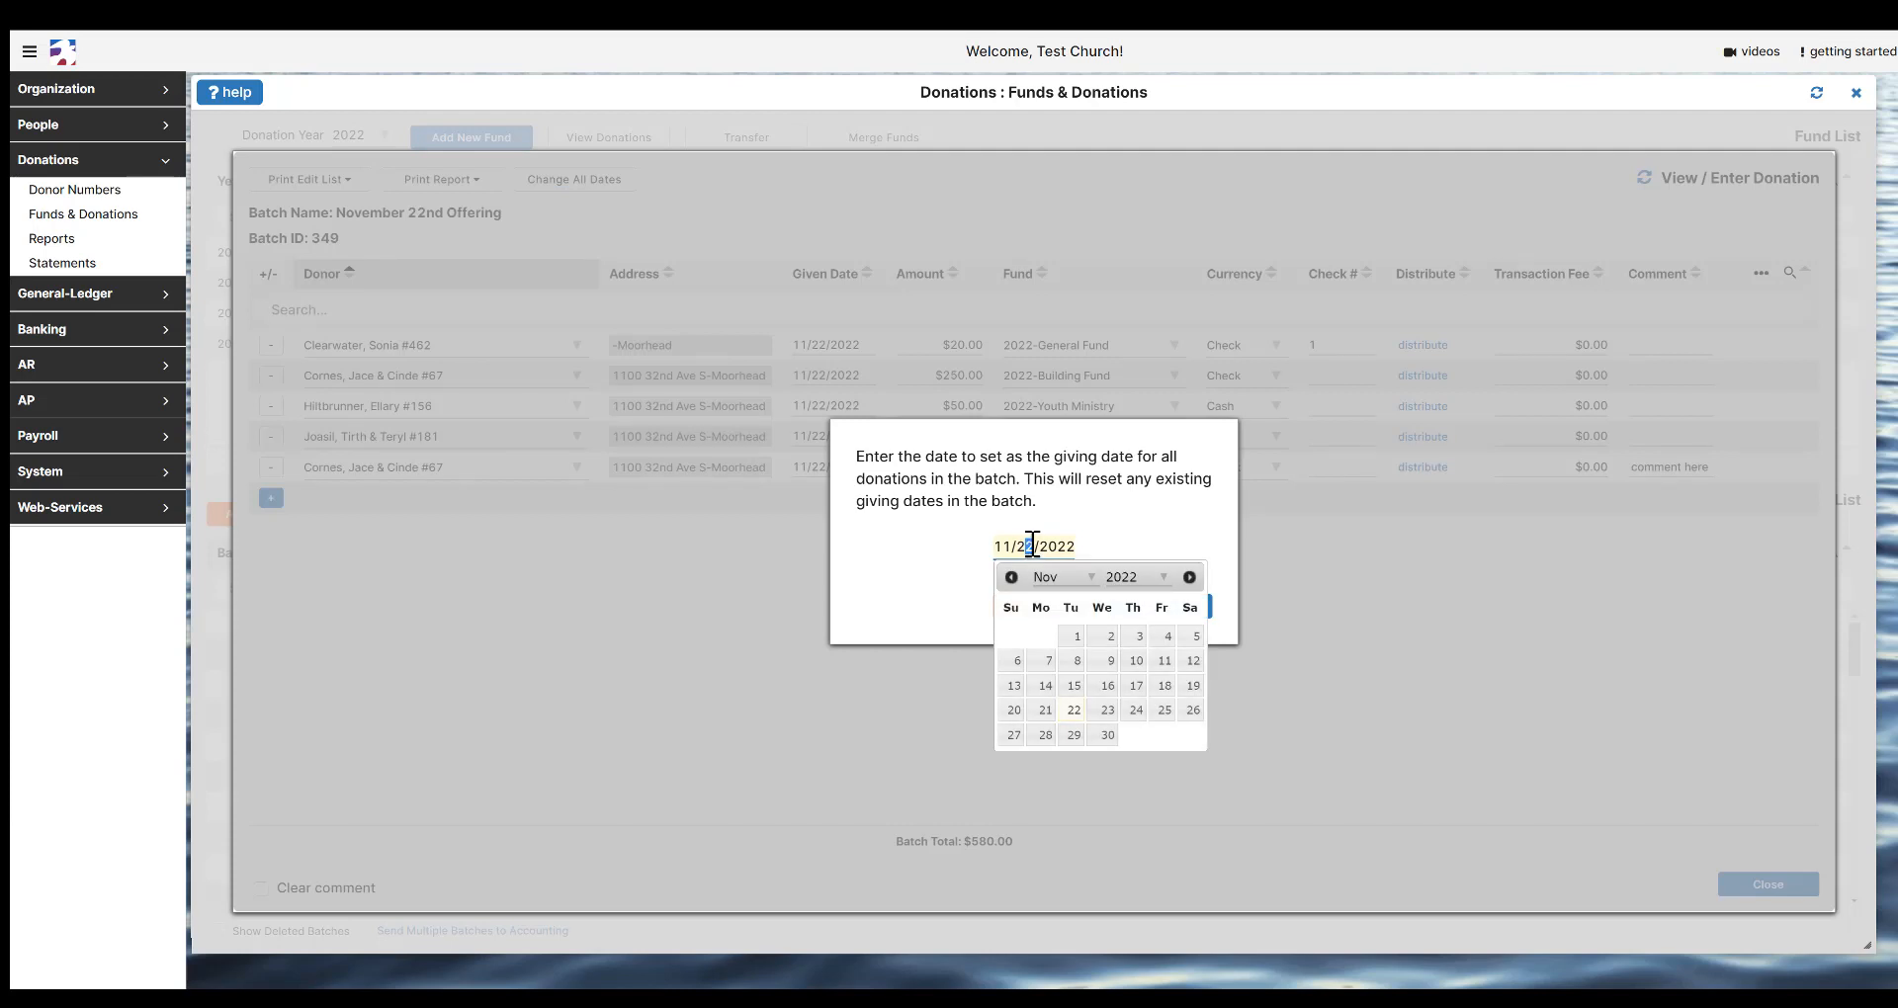
{"action": "type", "text": "0"}
{"action": "key", "text": "Tab"}
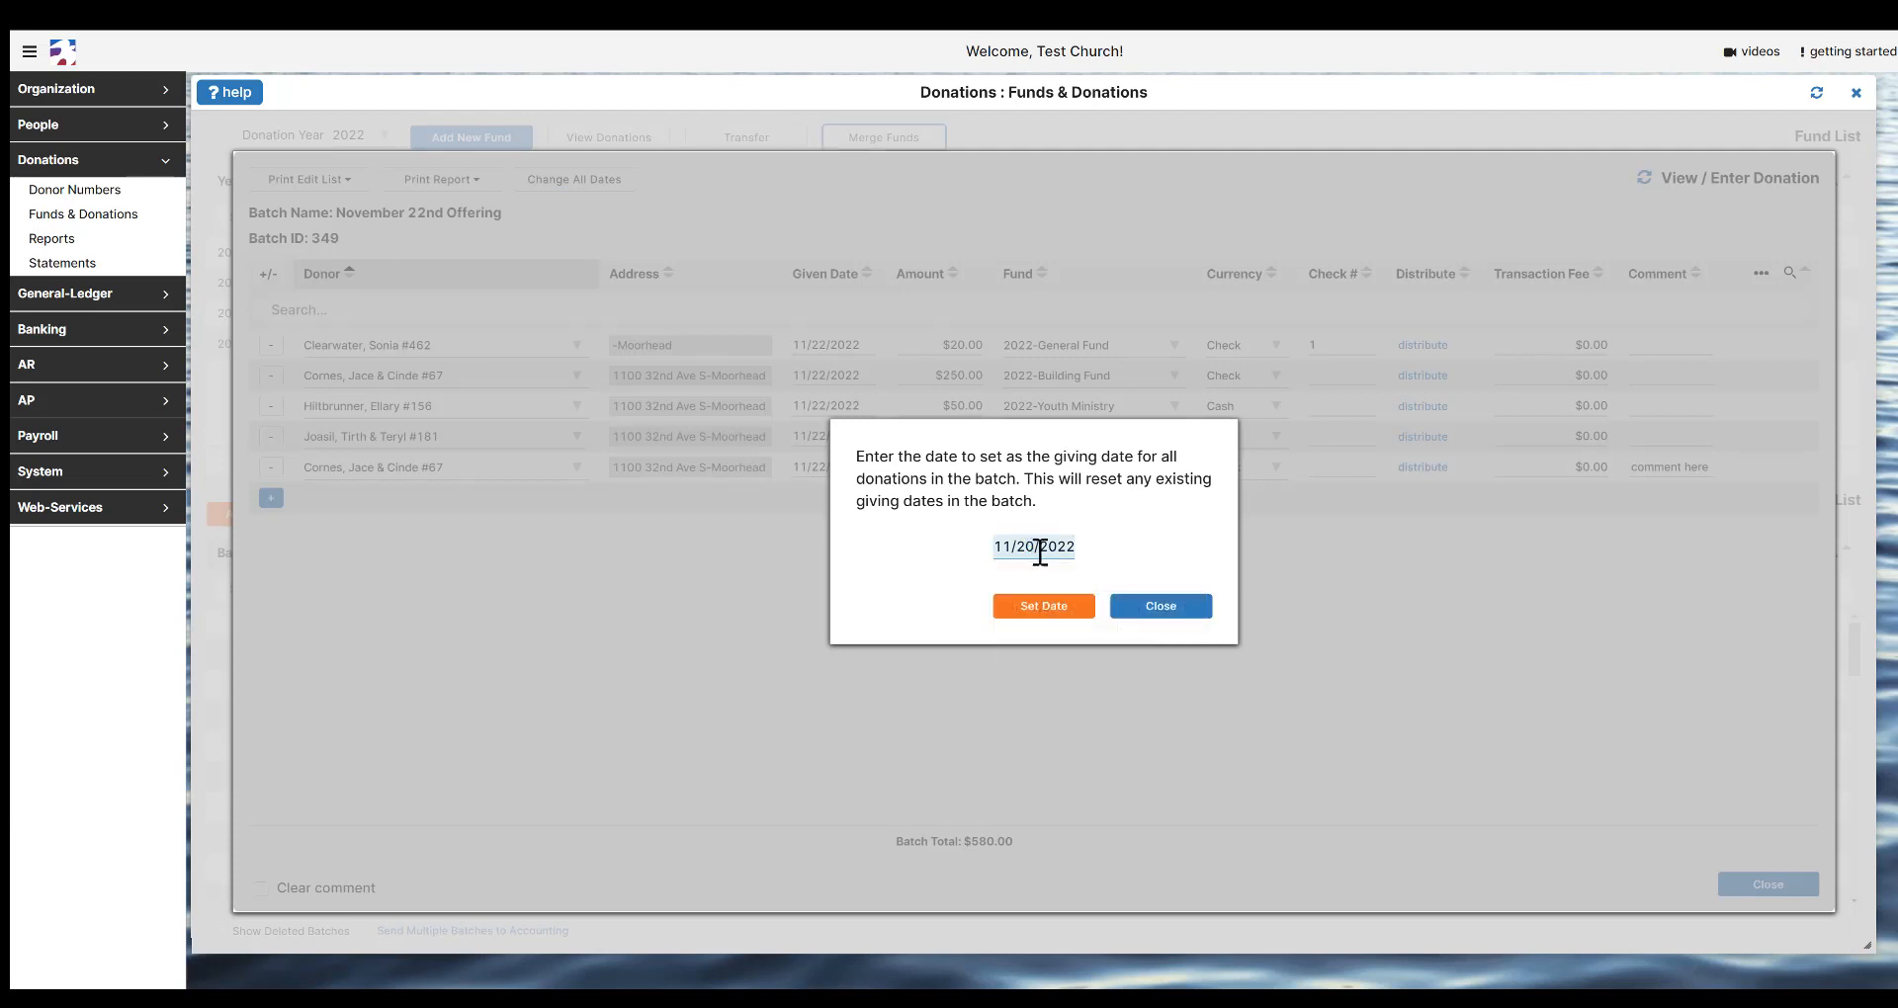
{"action": "left_click", "coordinate": [1085, 610]}
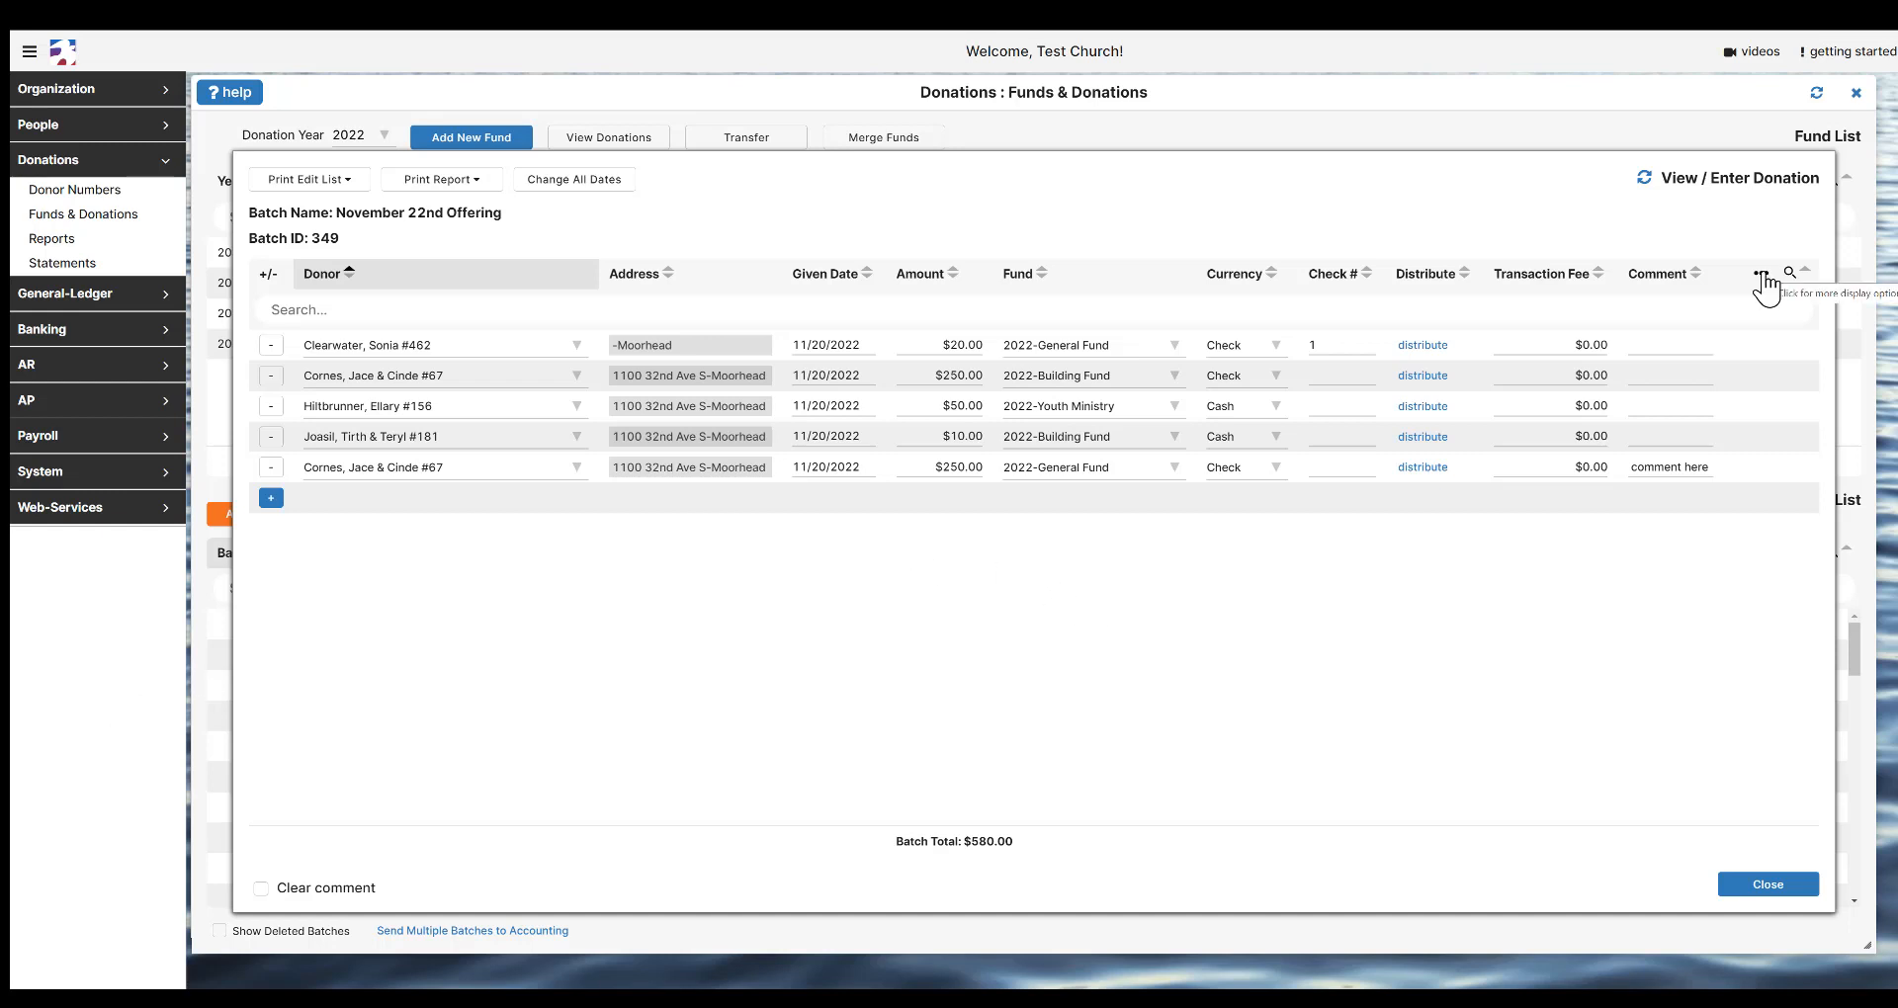
{"action": "left_click", "coordinate": [1762, 276]}
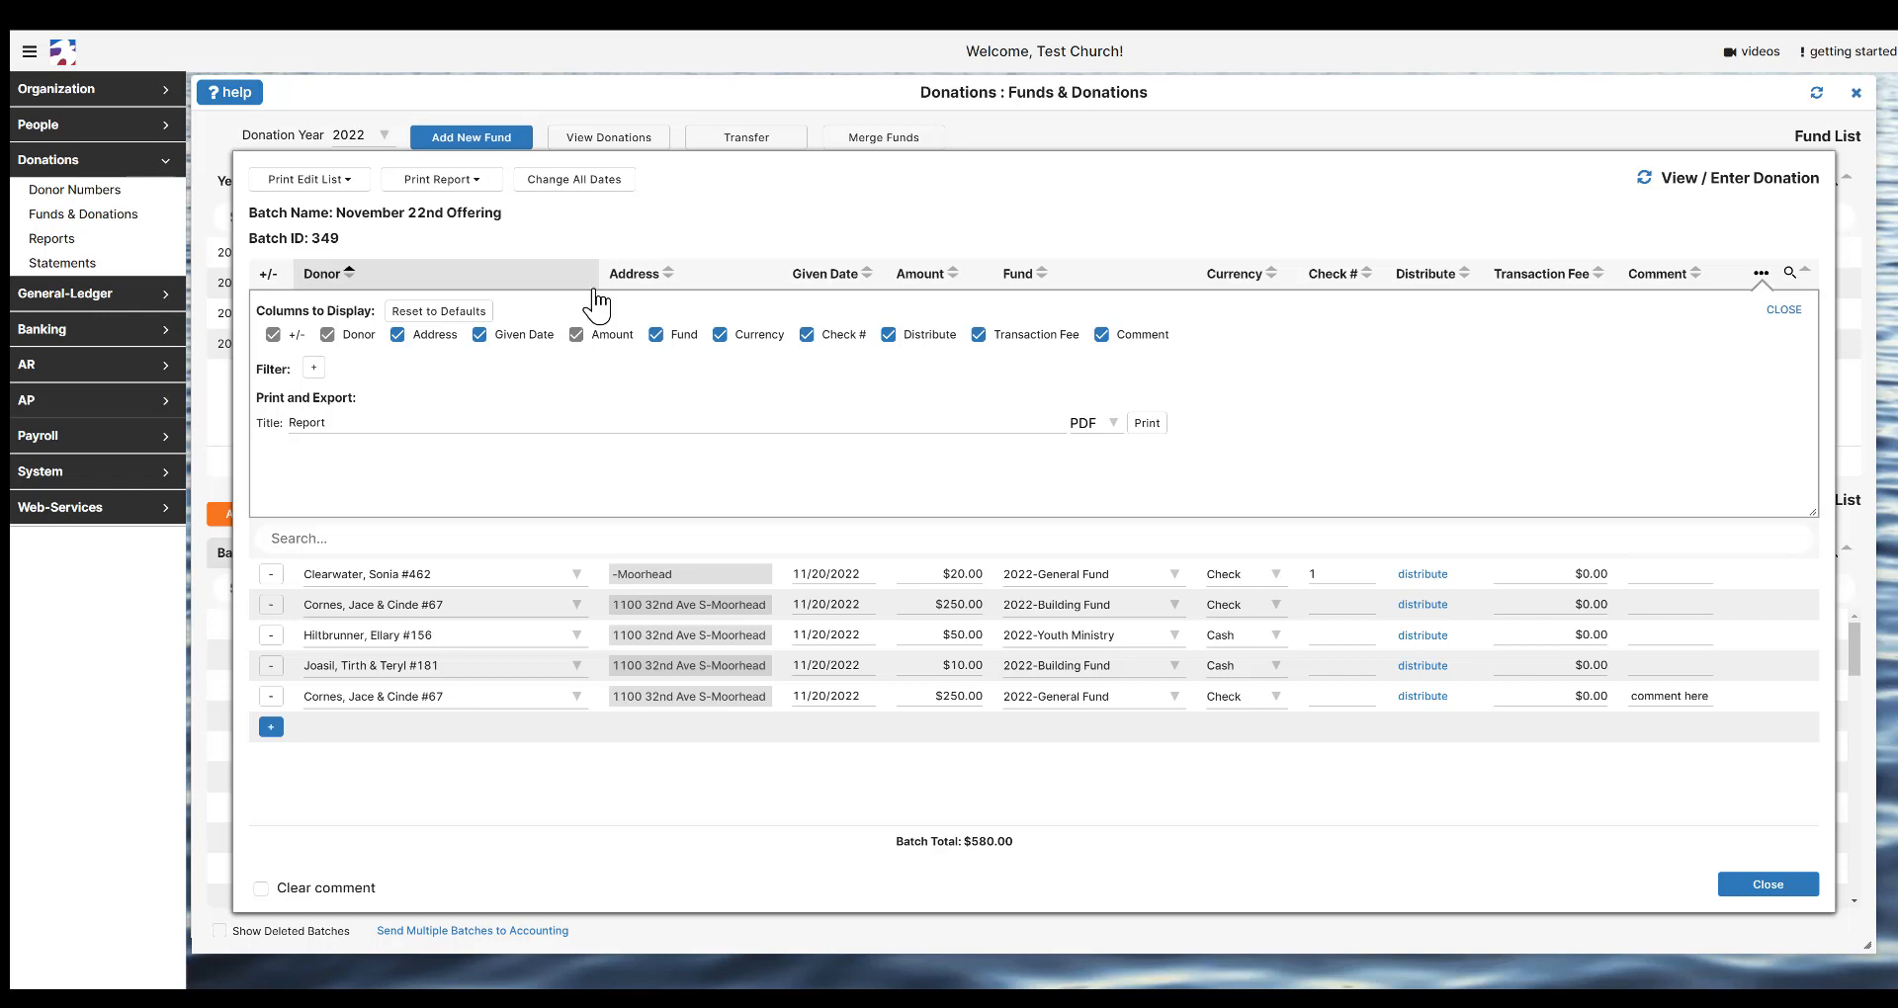
- Uncheck the Address, Check # and Transaction Fee columns, then close the display options
{"action": "left_click", "coordinate": [431, 339]}
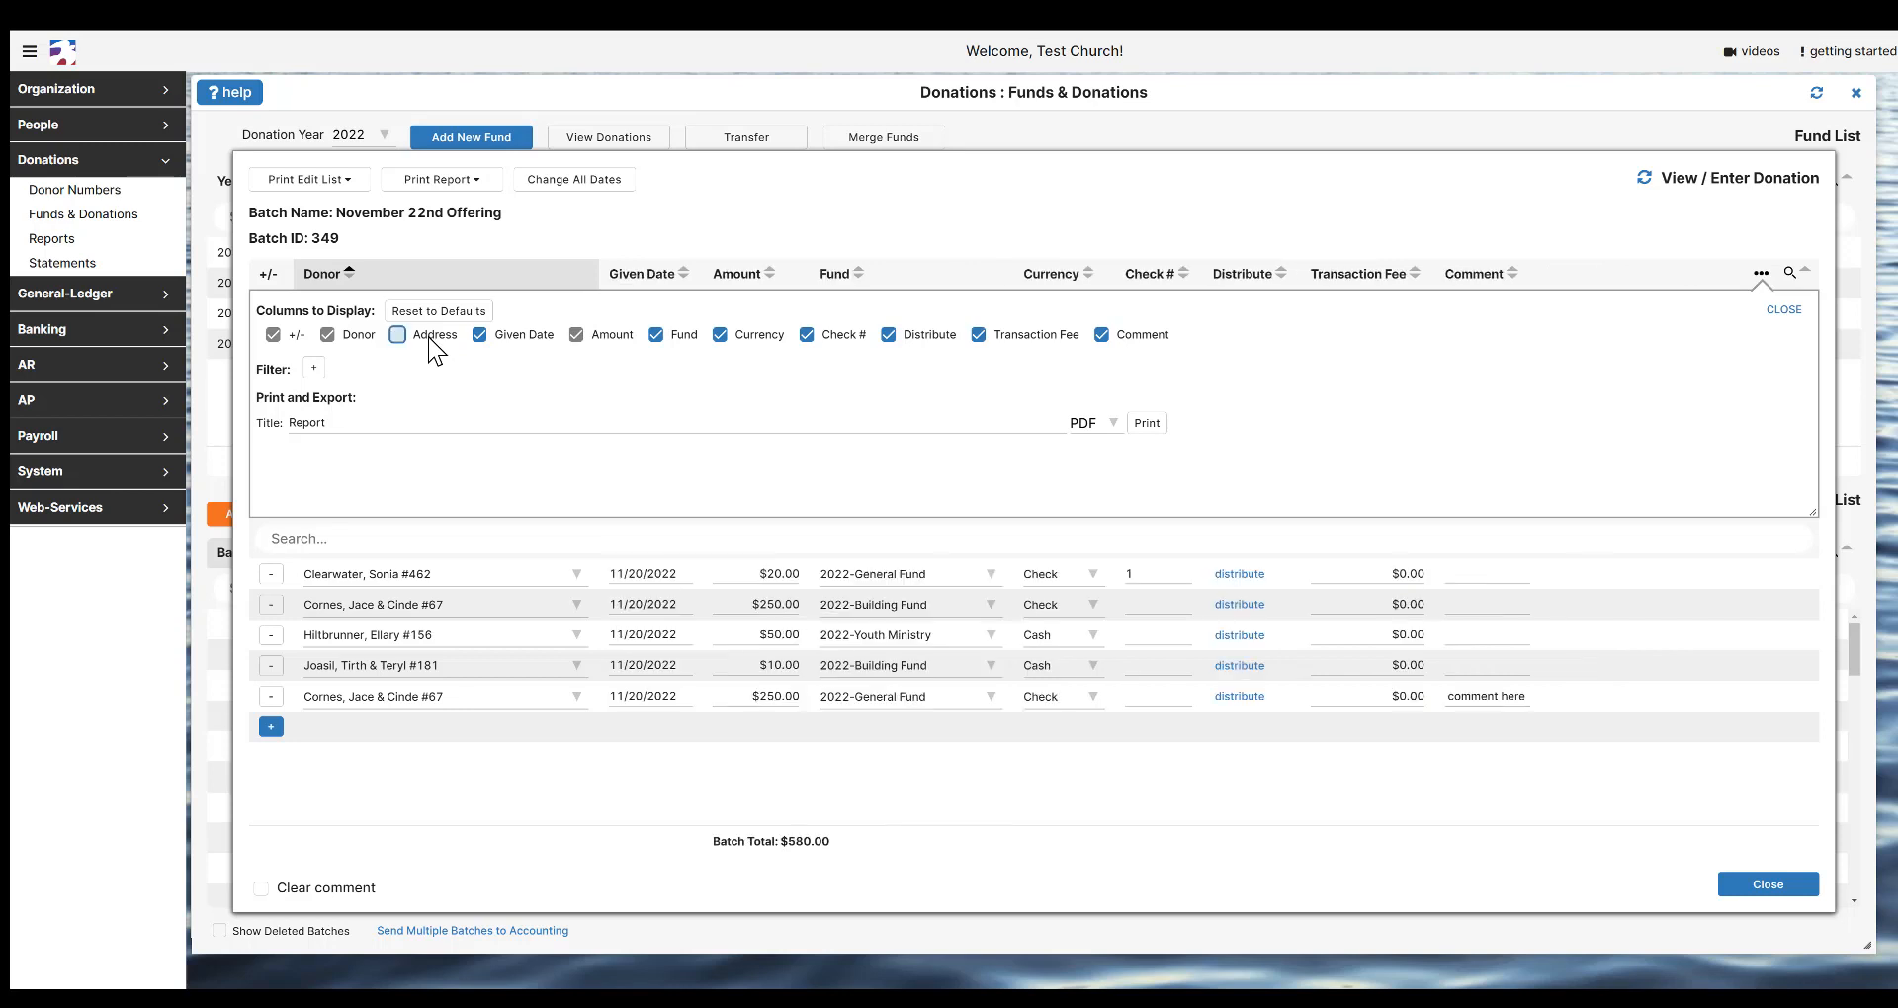
{"action": "left_click", "coordinate": [807, 336]}
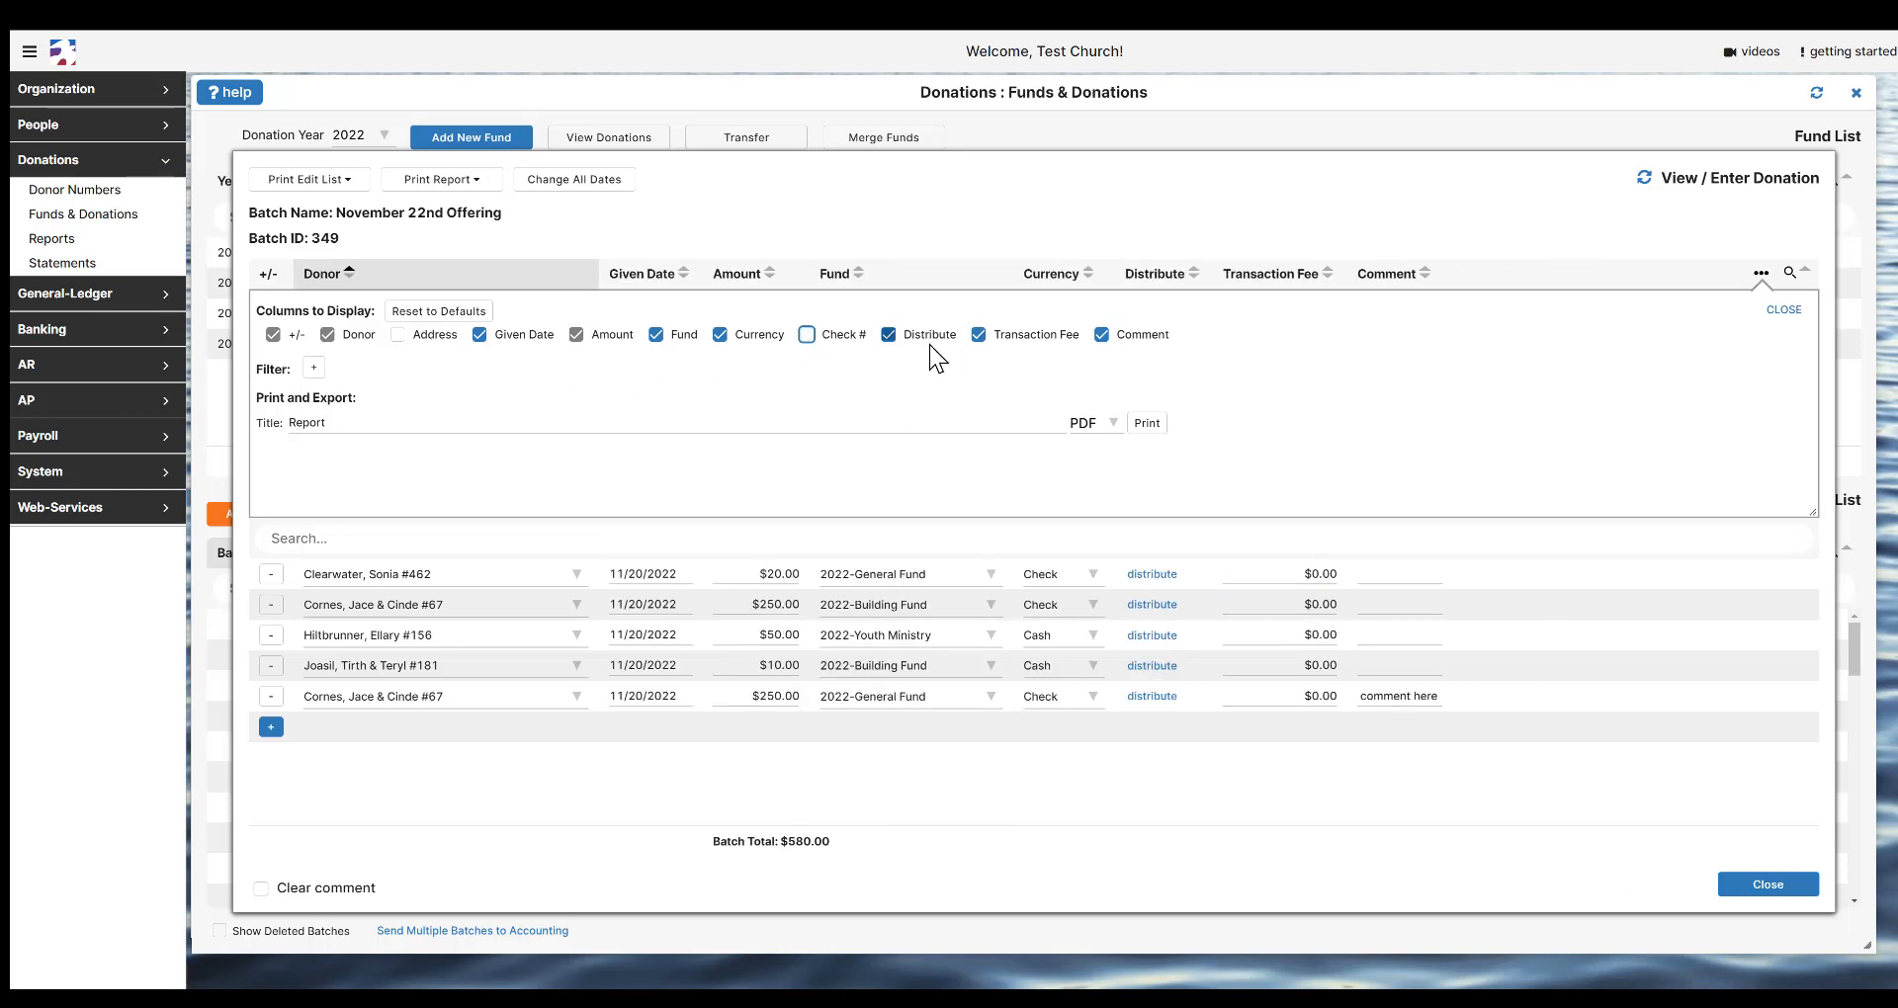
{"action": "left_click", "coordinate": [978, 336]}
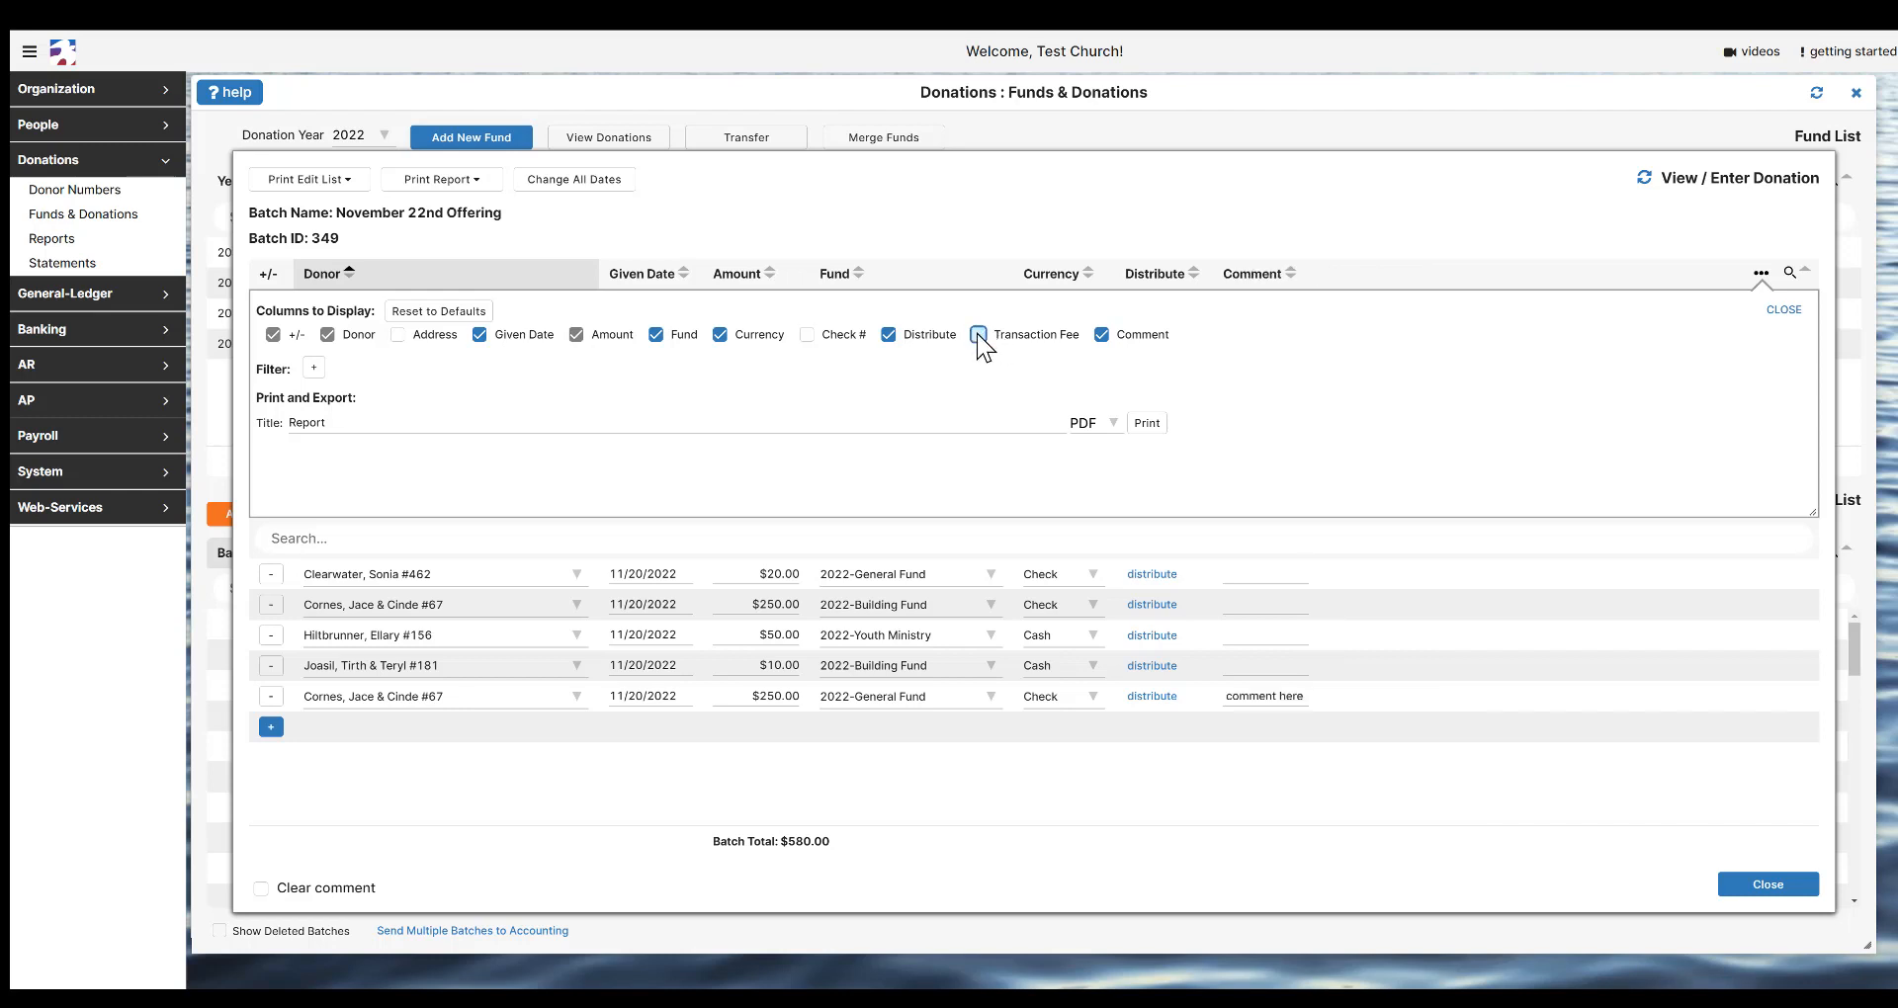
{"action": "left_click", "coordinate": [1782, 312]}
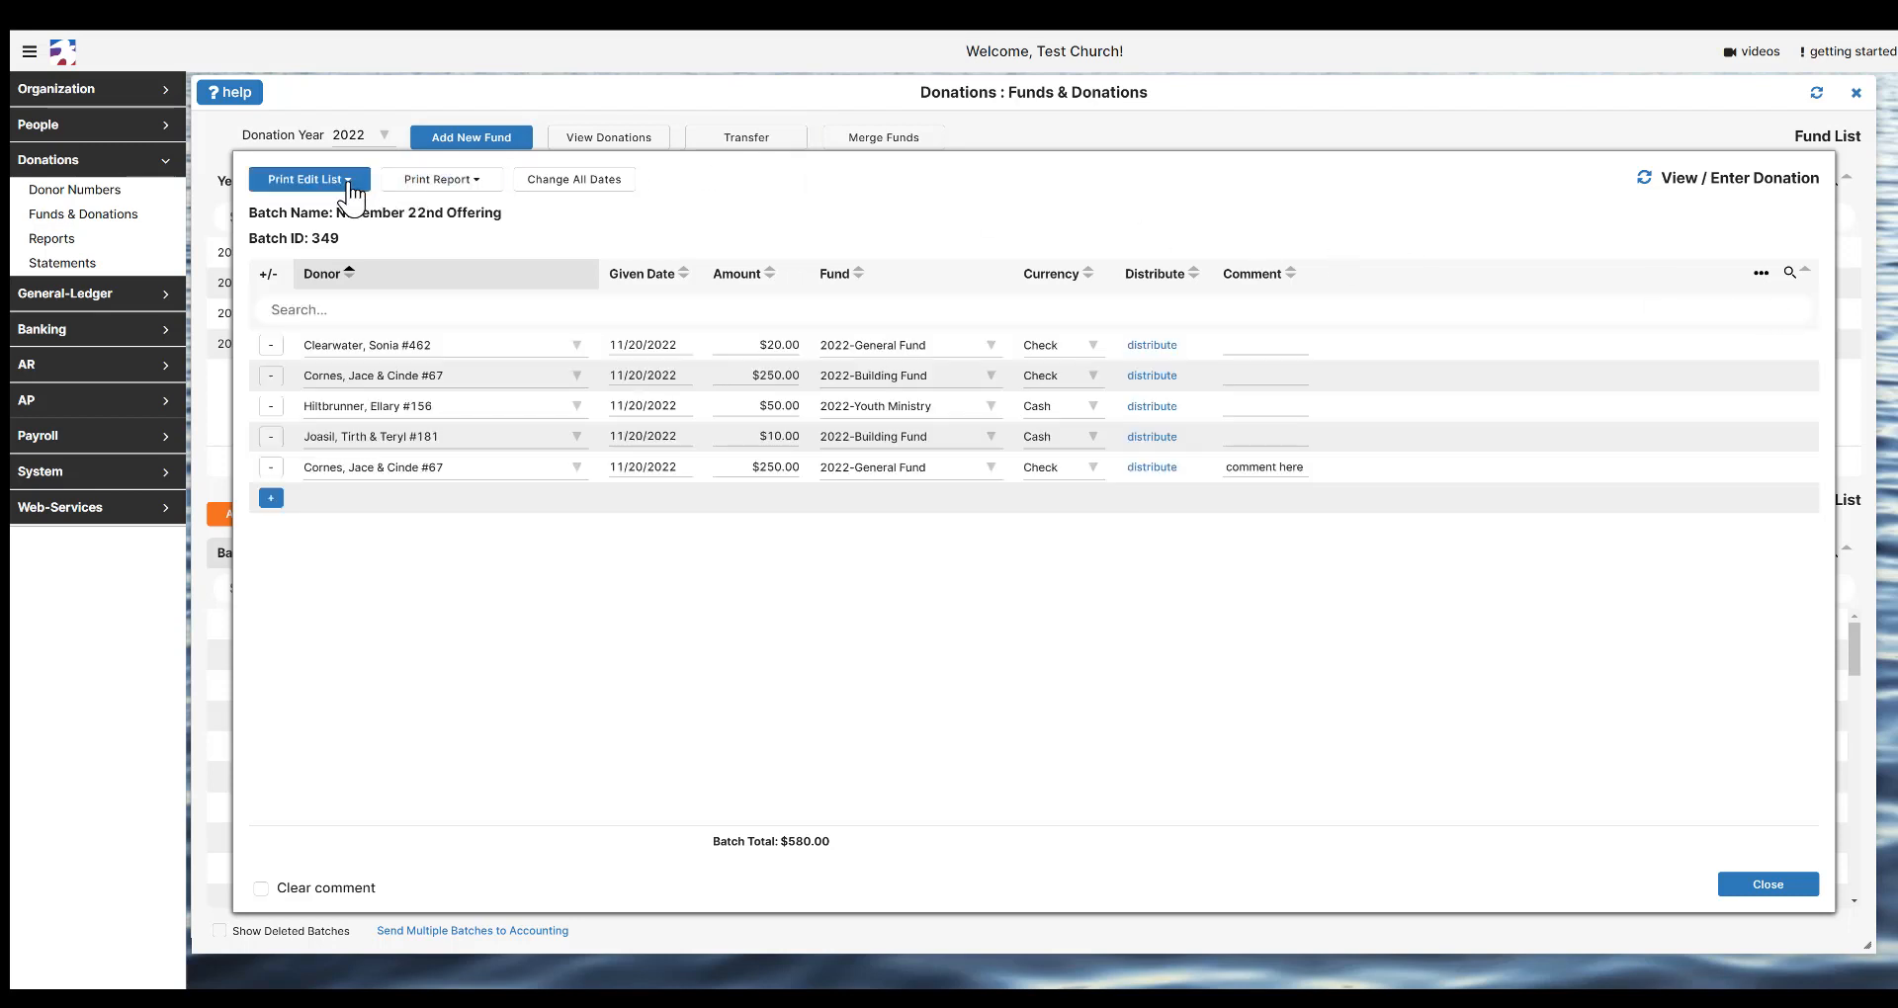
- Print the batch edit list sorted by donor number
{"action": "left_click", "coordinate": [350, 180]}
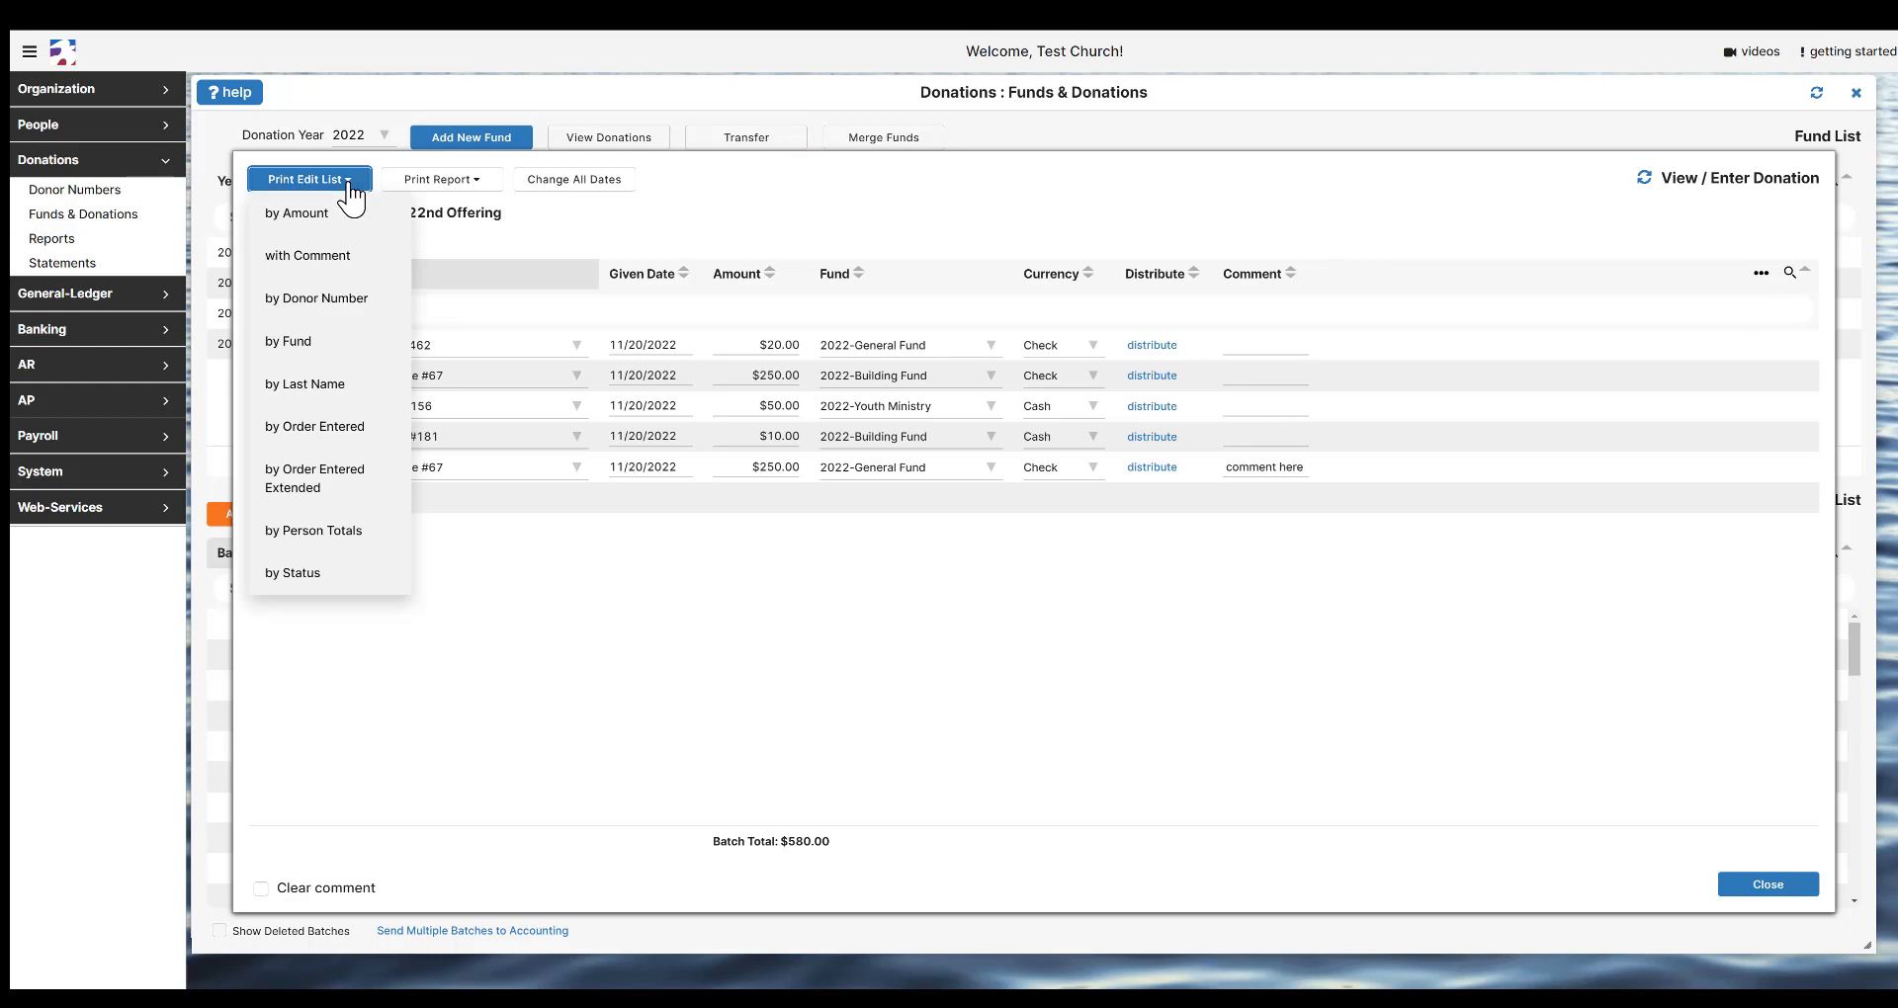
{"action": "left_click", "coordinate": [374, 301]}
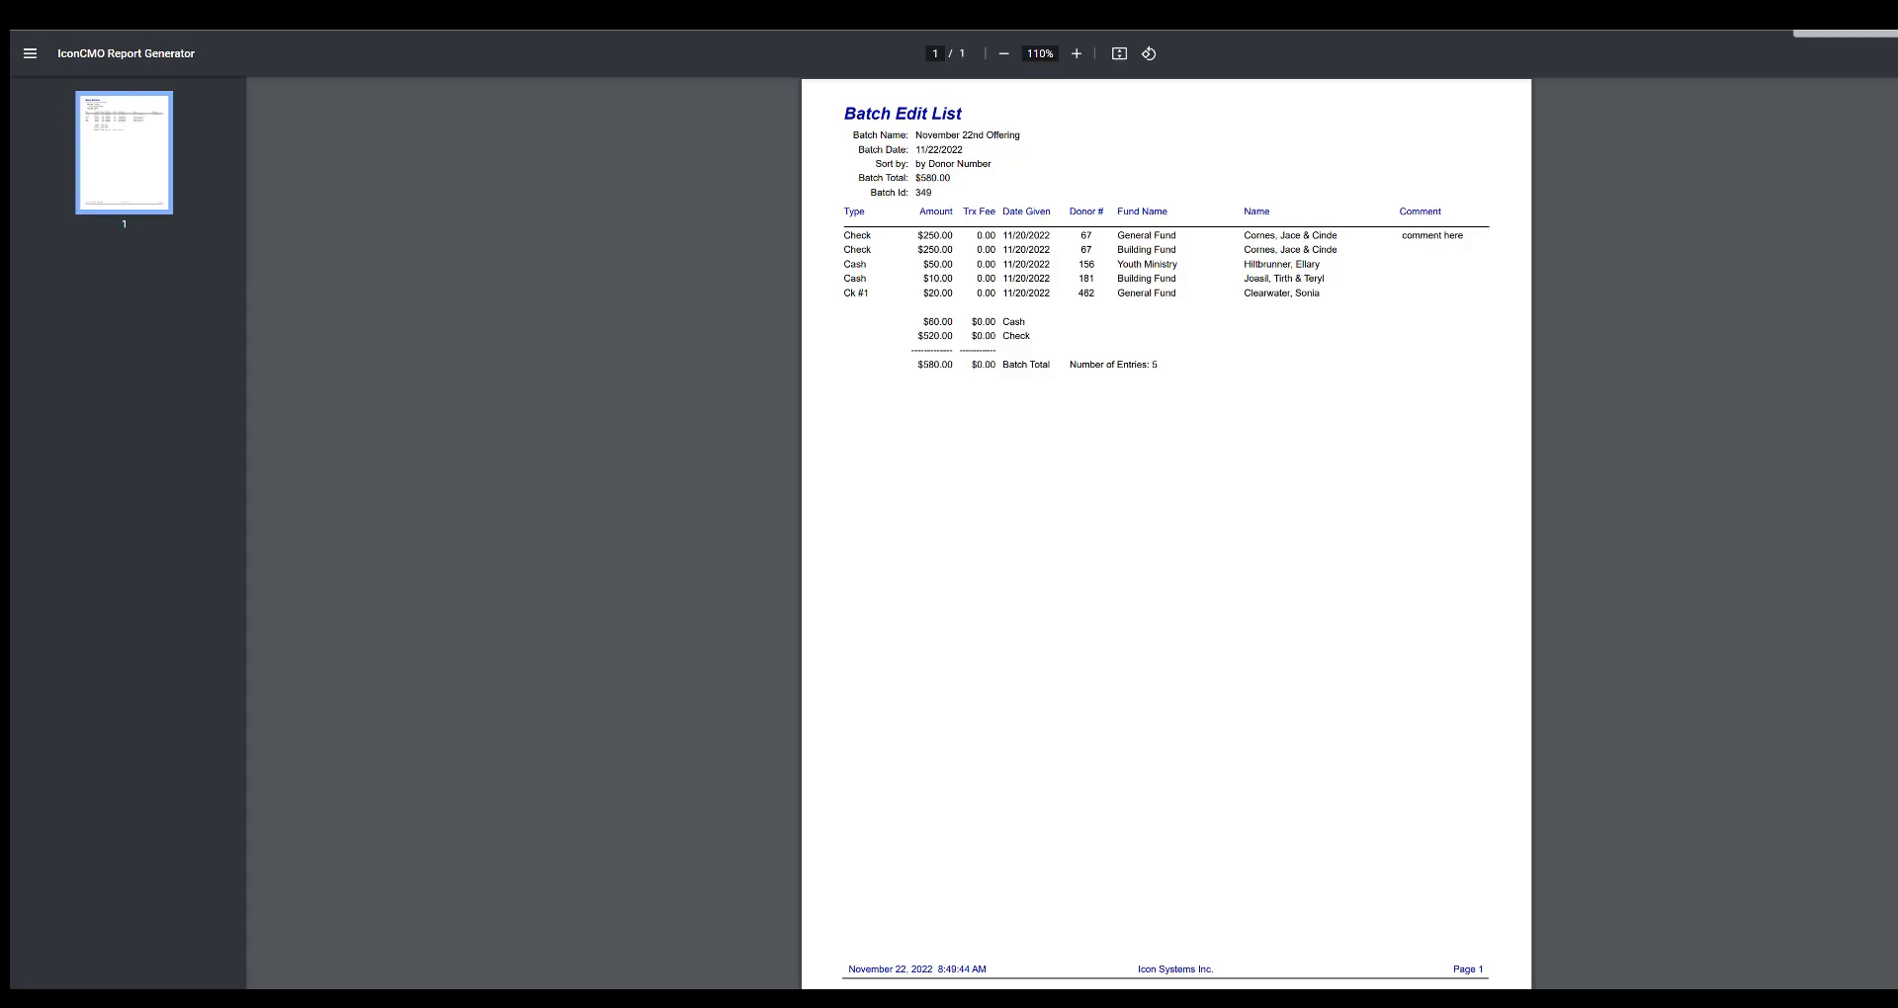
{"action": "left_click", "coordinate": [484, 10]}
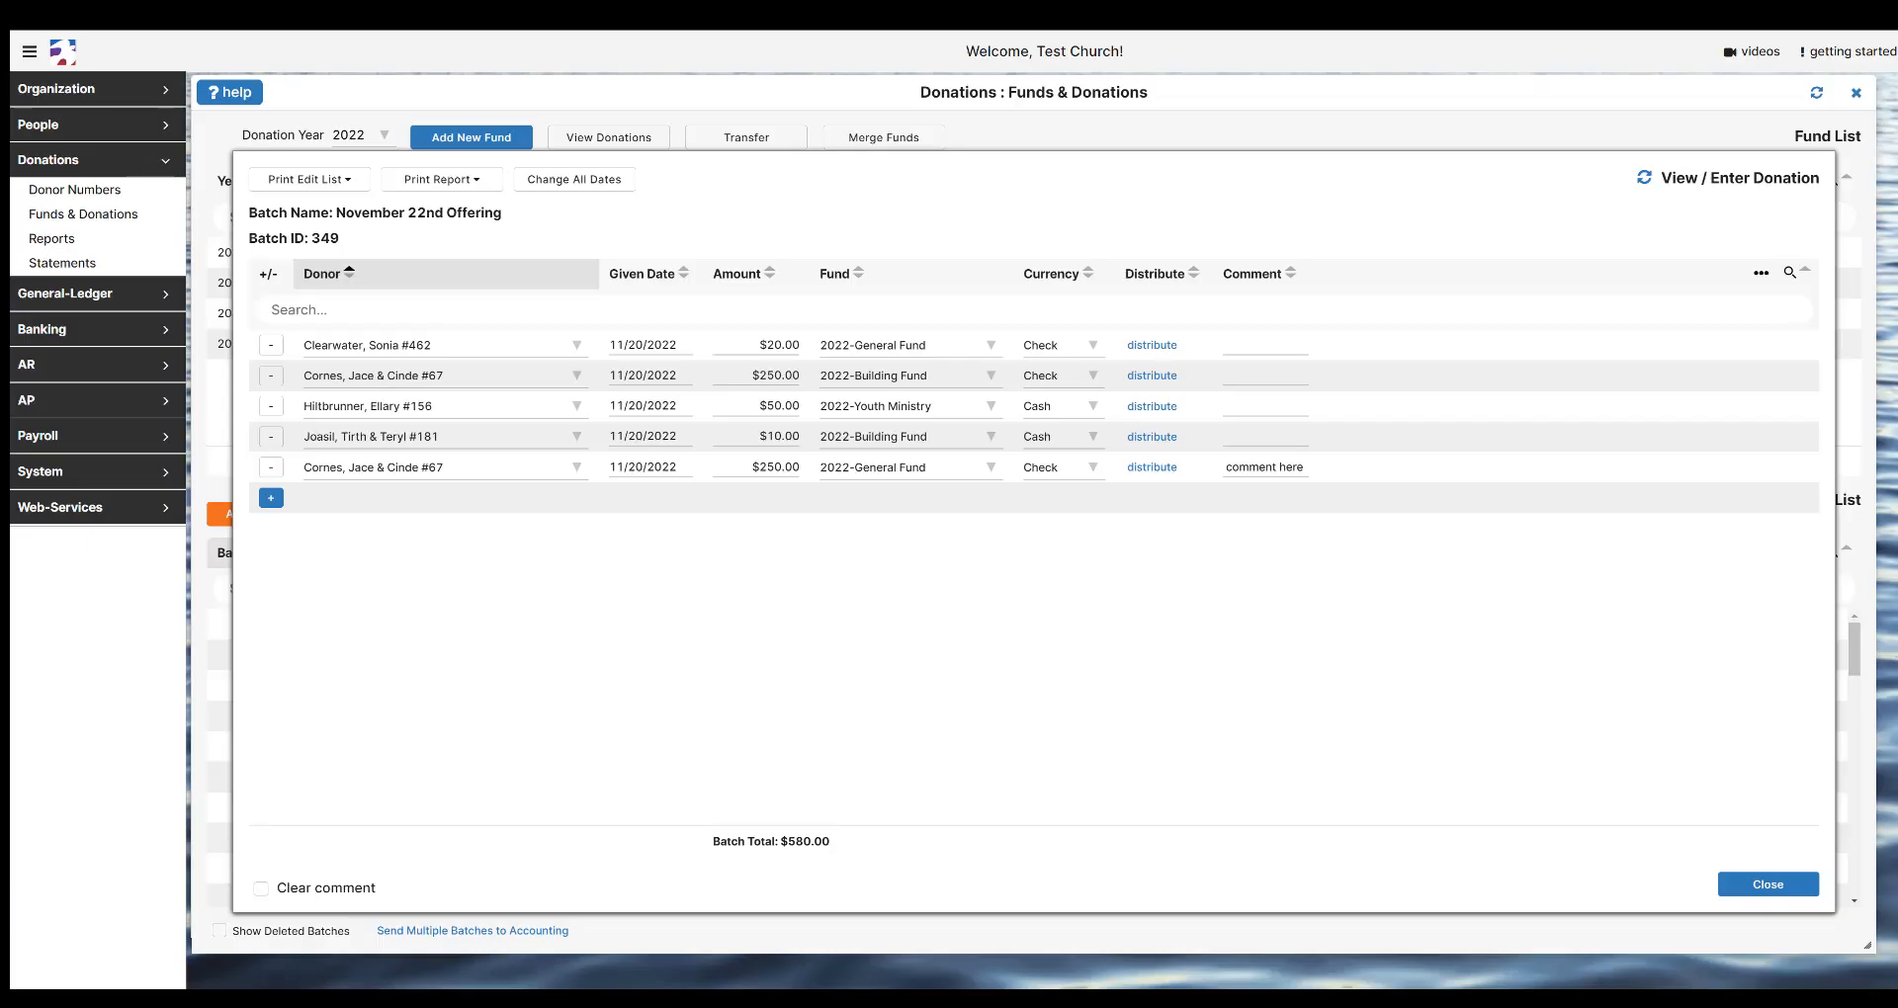
- Print the Fund Summary report, then open the printable report for batch 349
{"action": "left_click", "coordinate": [478, 181]}
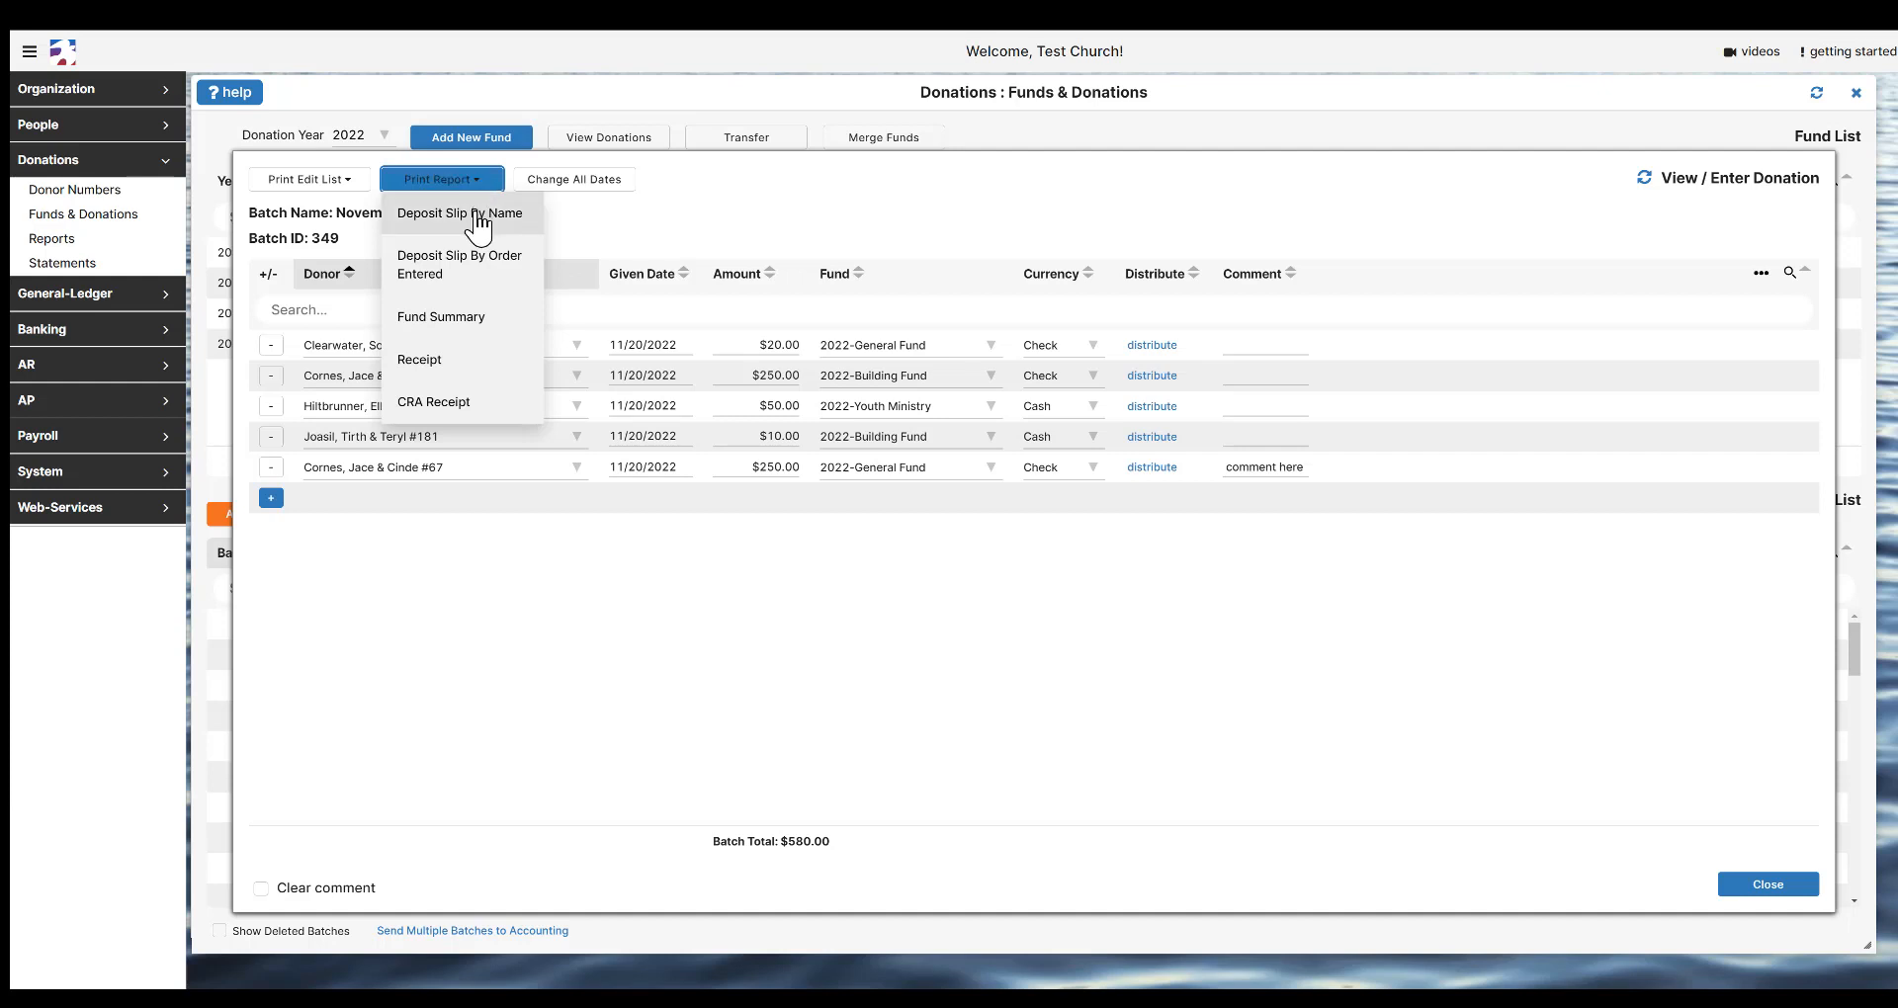
{"action": "left_click", "coordinate": [478, 339]}
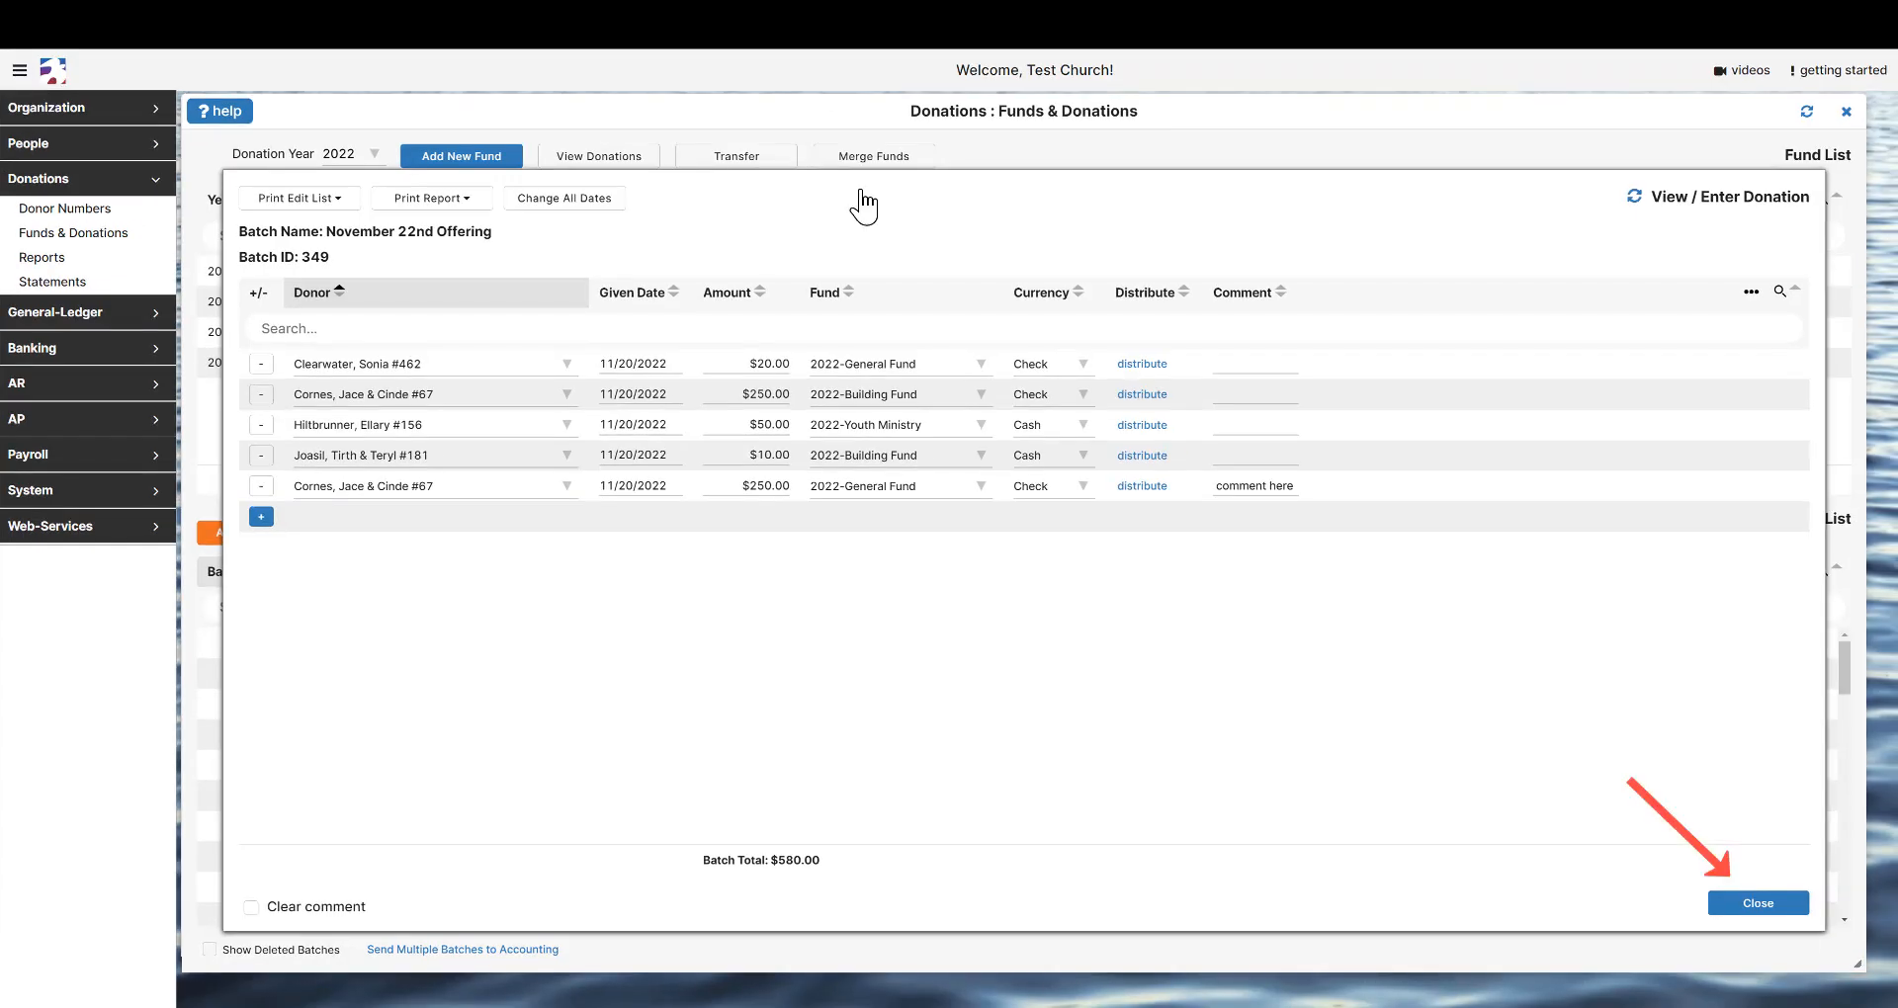
{"action": "left_click", "coordinate": [1720, 902]}
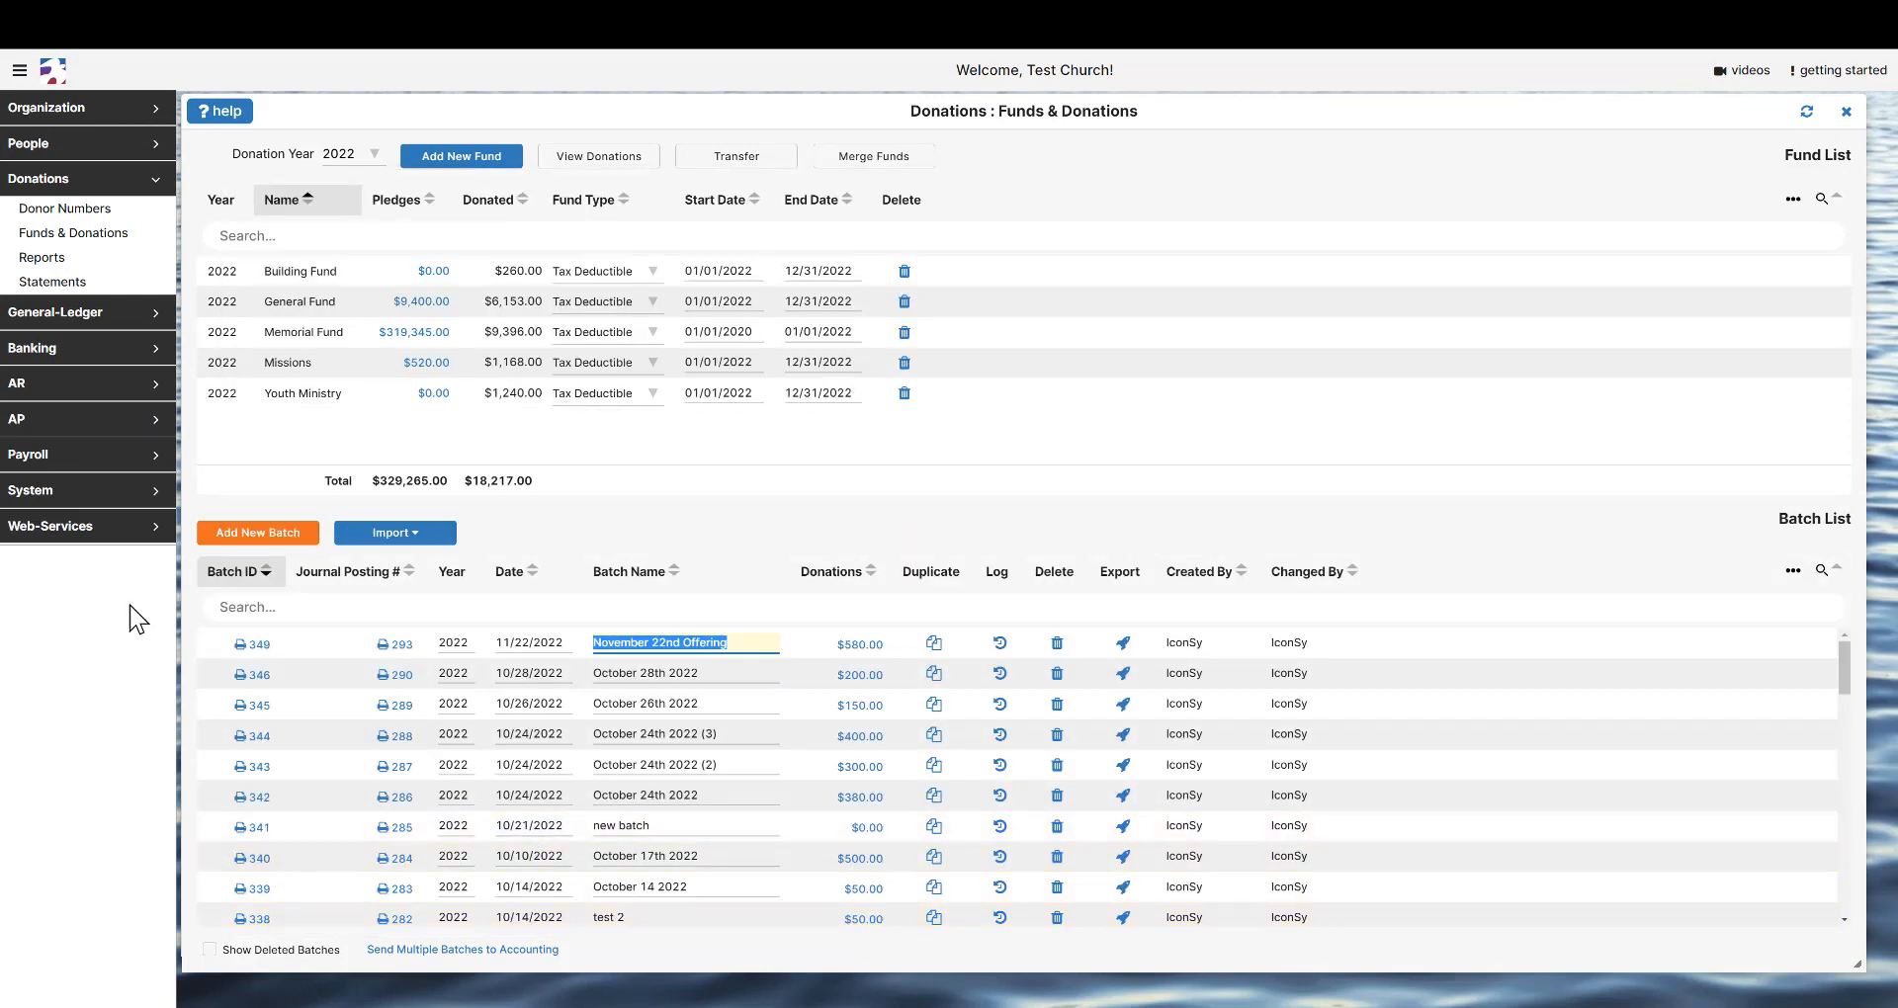
{"action": "left_click", "coordinate": [257, 644]}
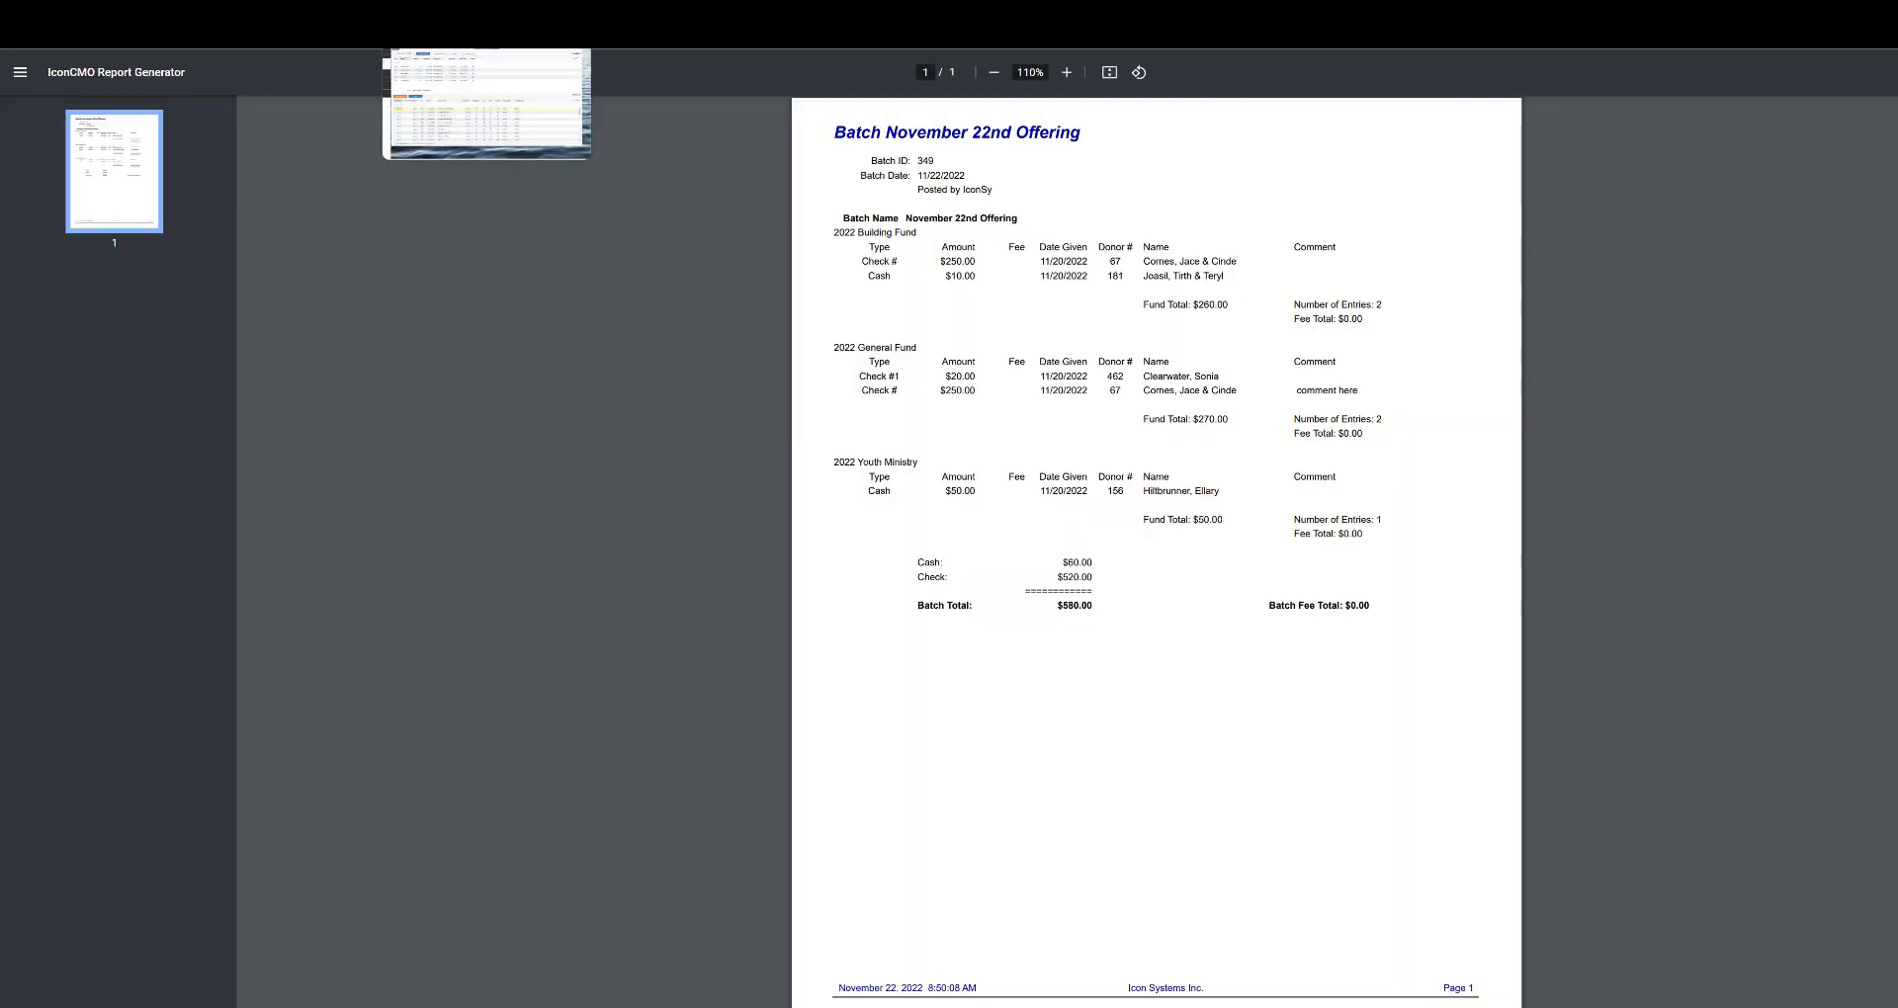
- Change batch 346's year to 2023 and refresh the funds and batches lists
{"action": "left_click", "coordinate": [464, 20]}
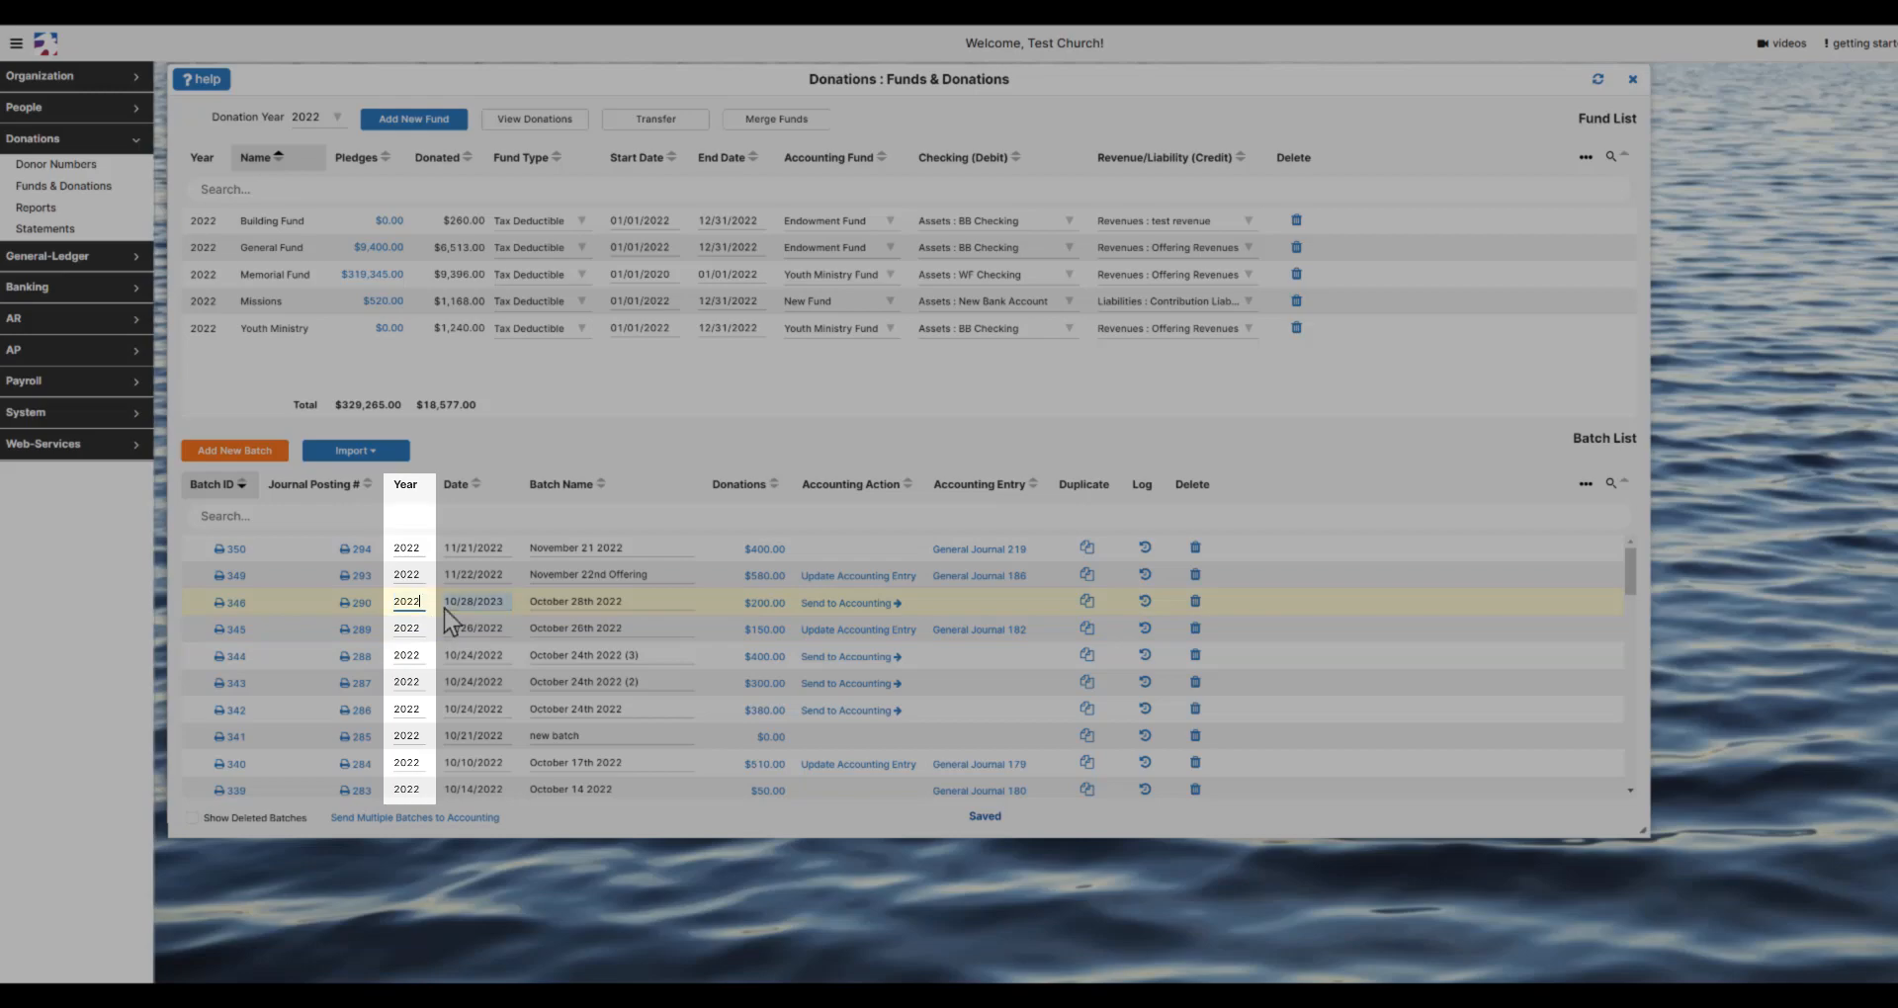
{"action": "type", "text": "3"}
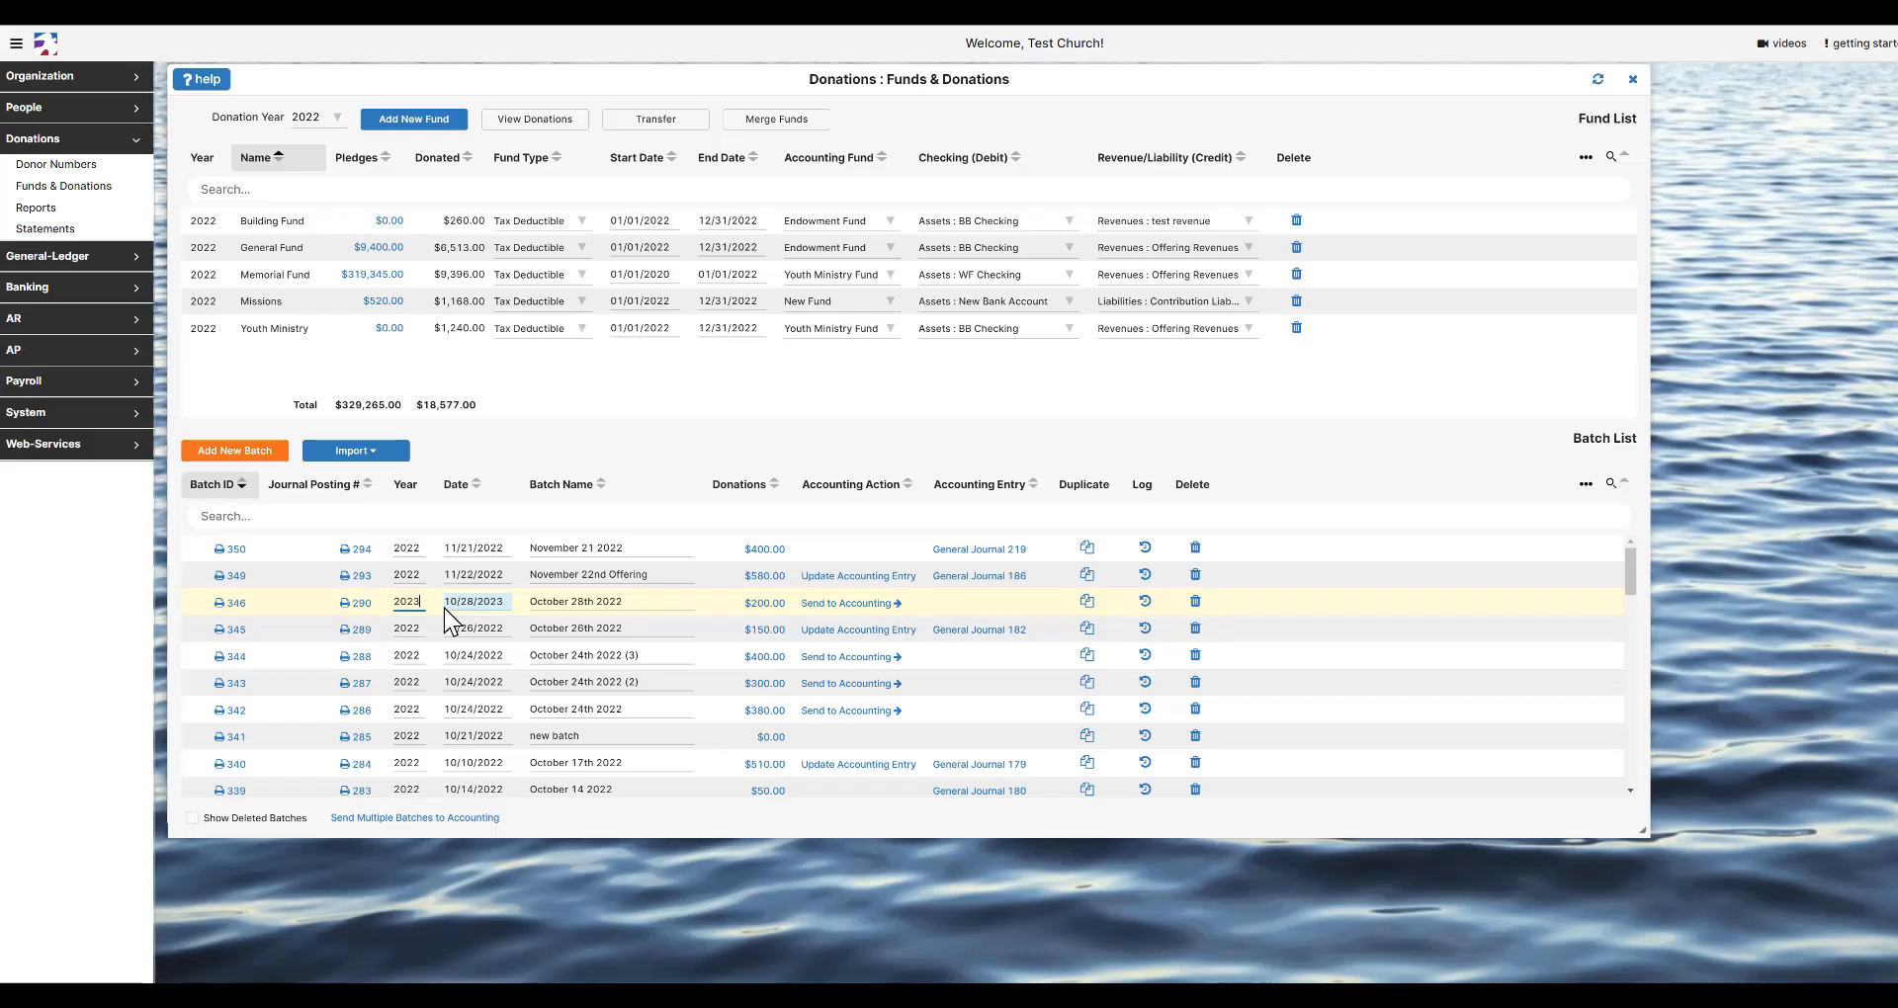
{"action": "key", "text": "Tab"}
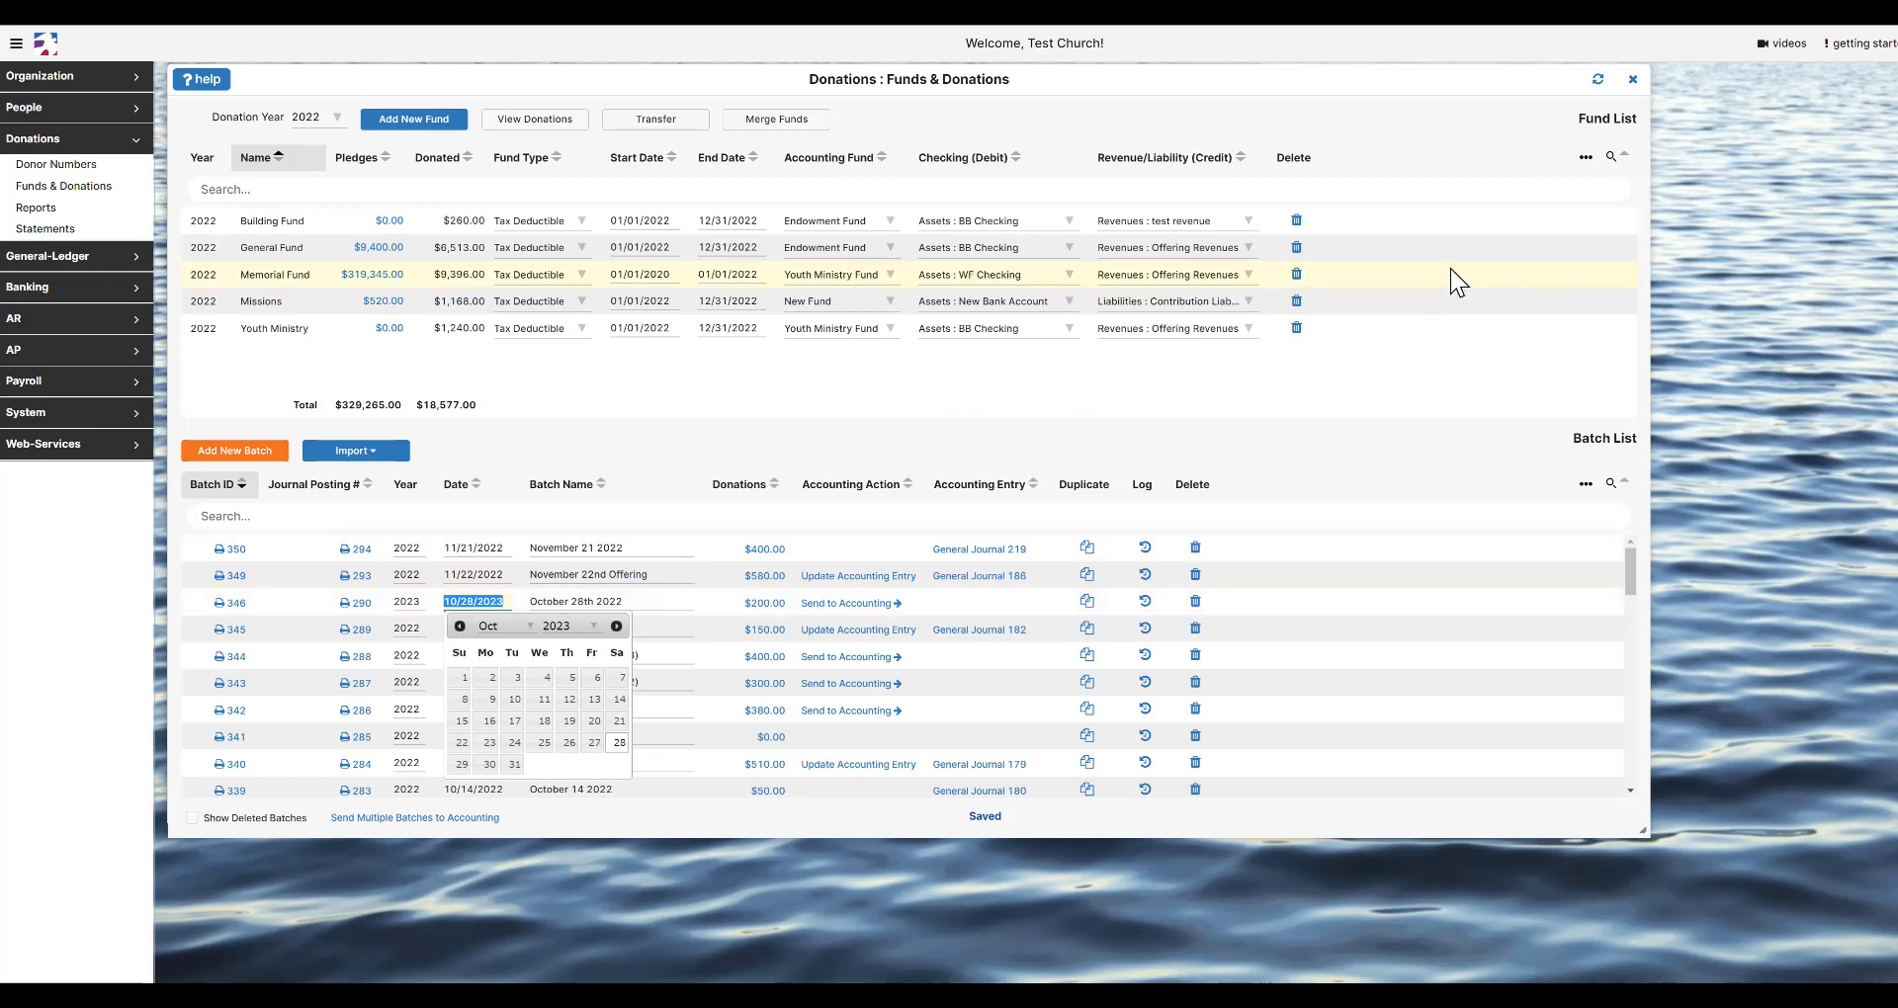
{"action": "left_click", "coordinate": [1597, 79]}
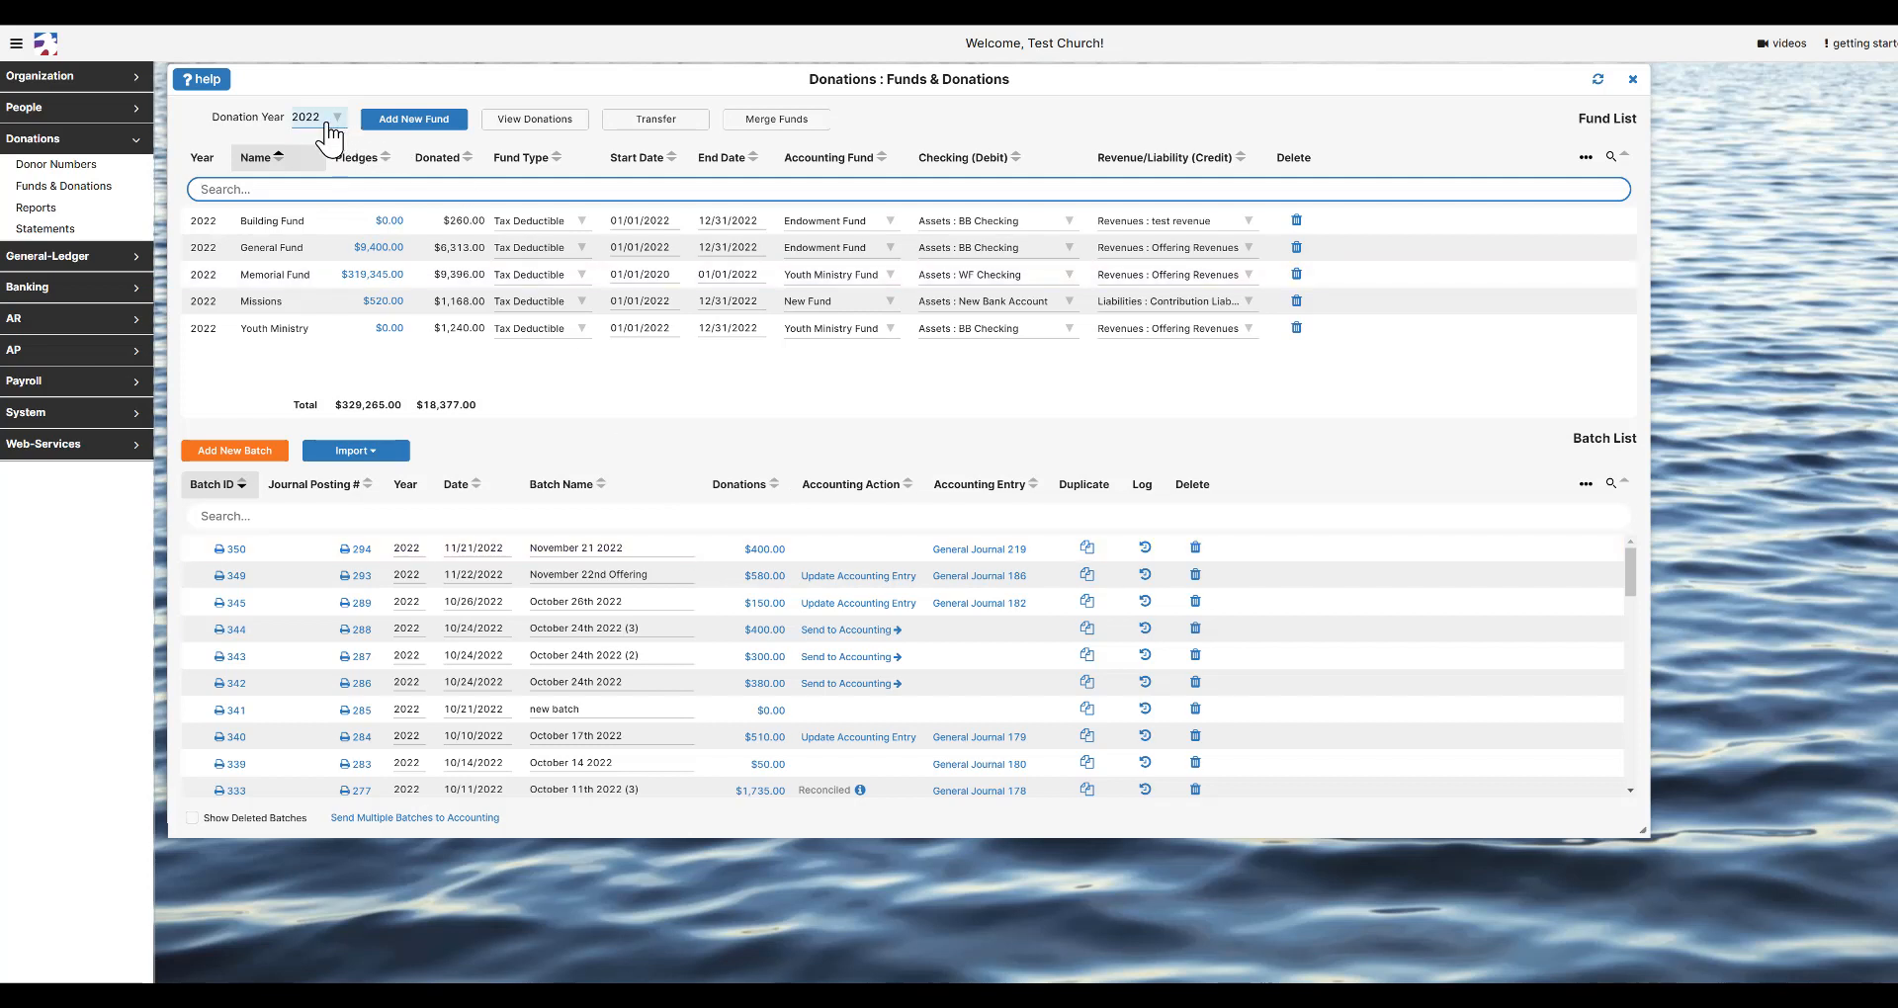
- Switch Donation Year to 2023 to confirm batch 346, then back to 2022
{"action": "left_click", "coordinate": [328, 122]}
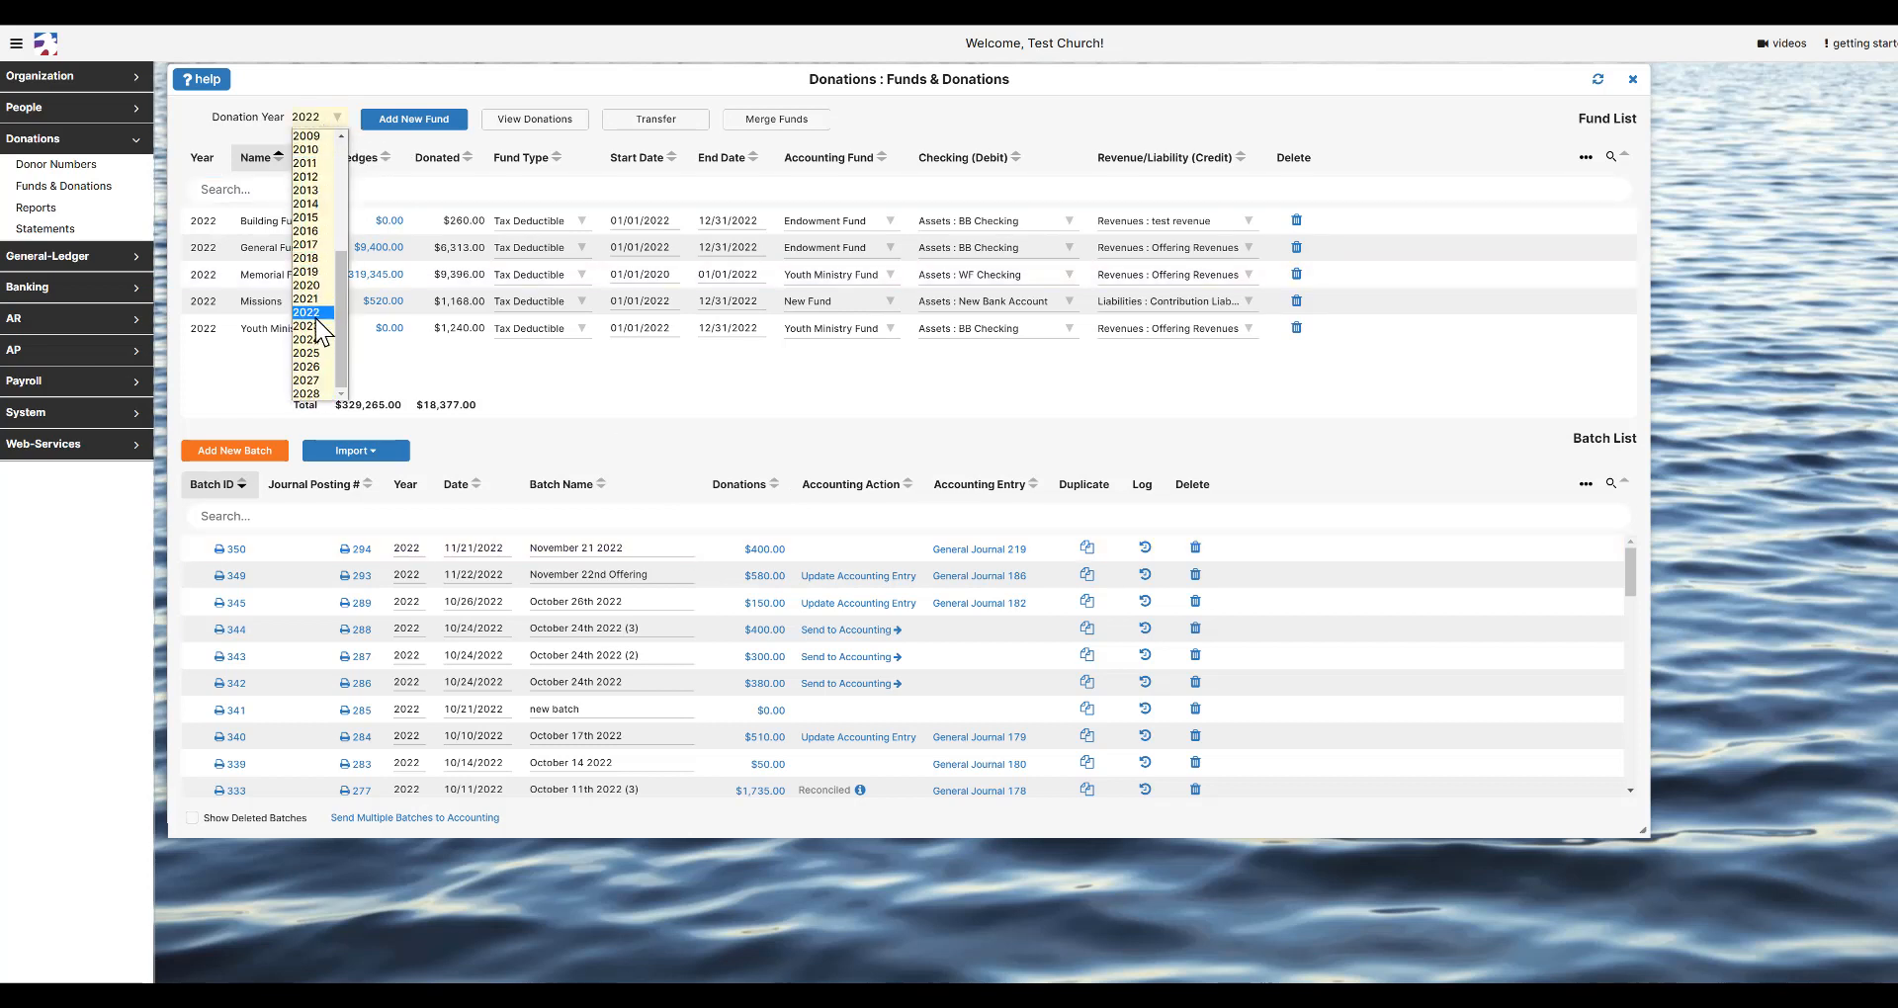
{"action": "left_click", "coordinate": [320, 328]}
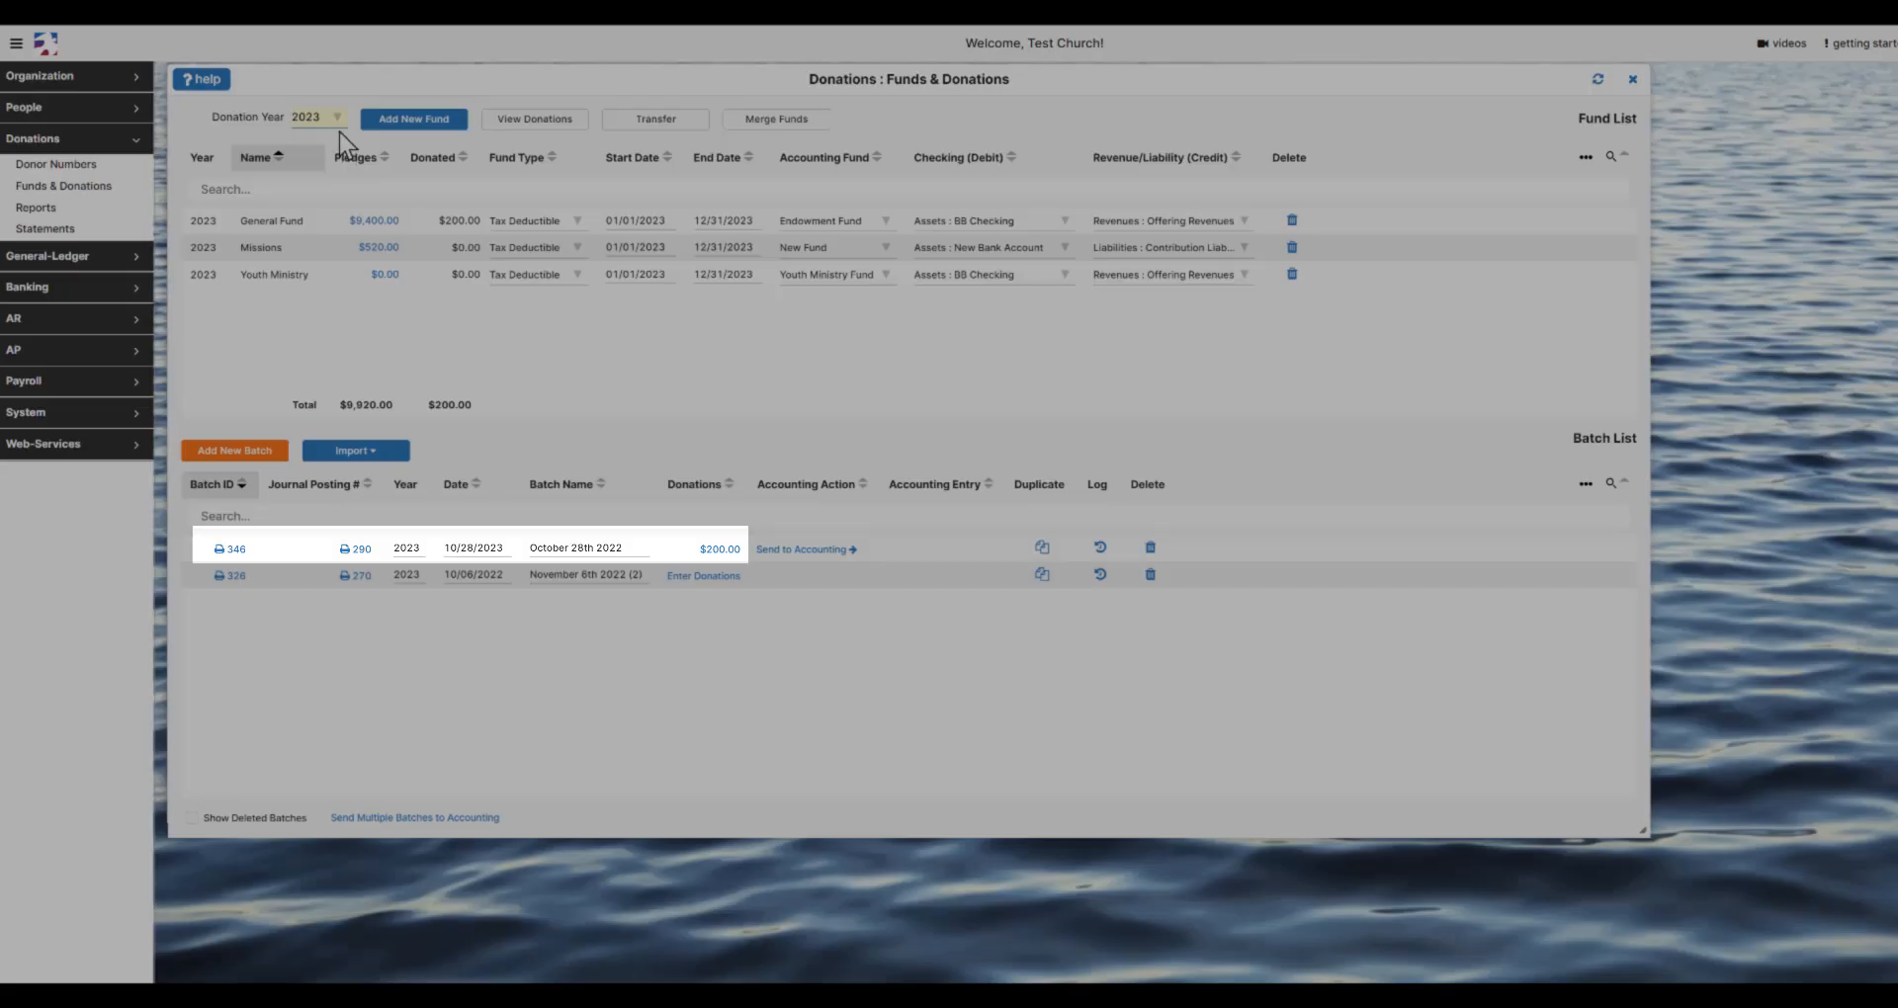
{"action": "left_click", "coordinate": [337, 127]}
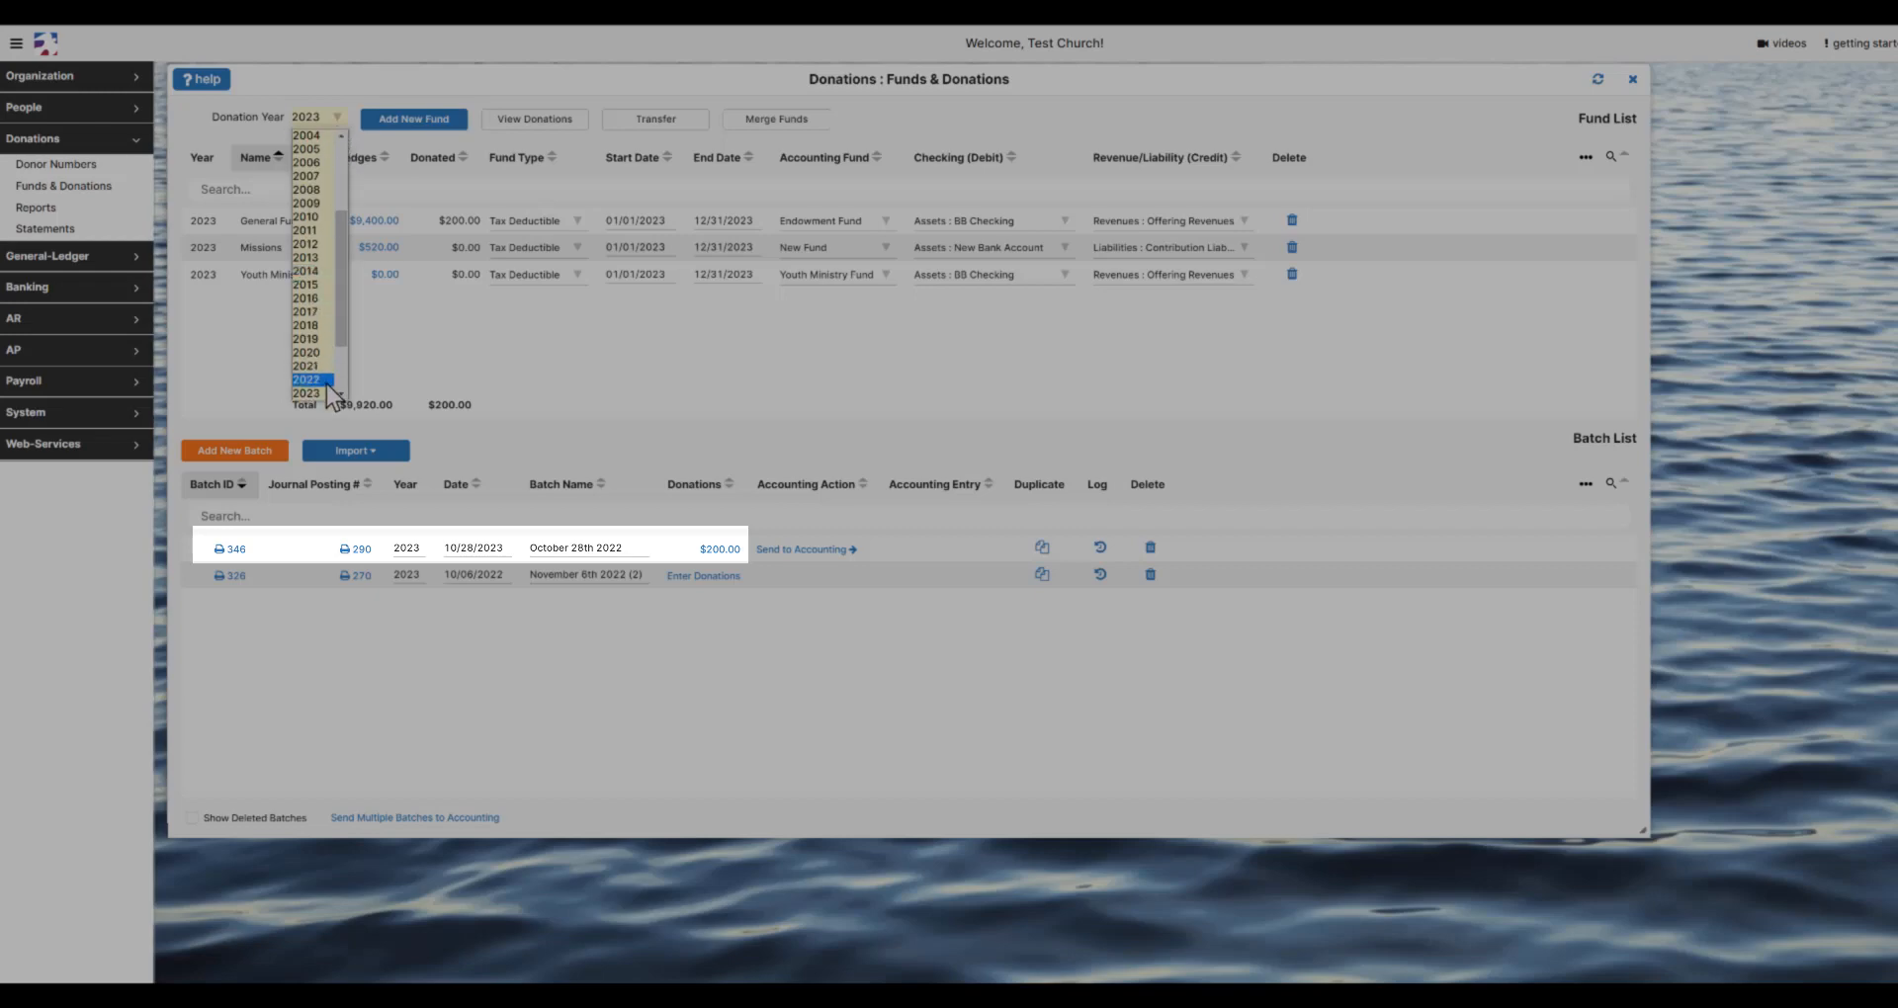
{"action": "left_click", "coordinate": [320, 374]}
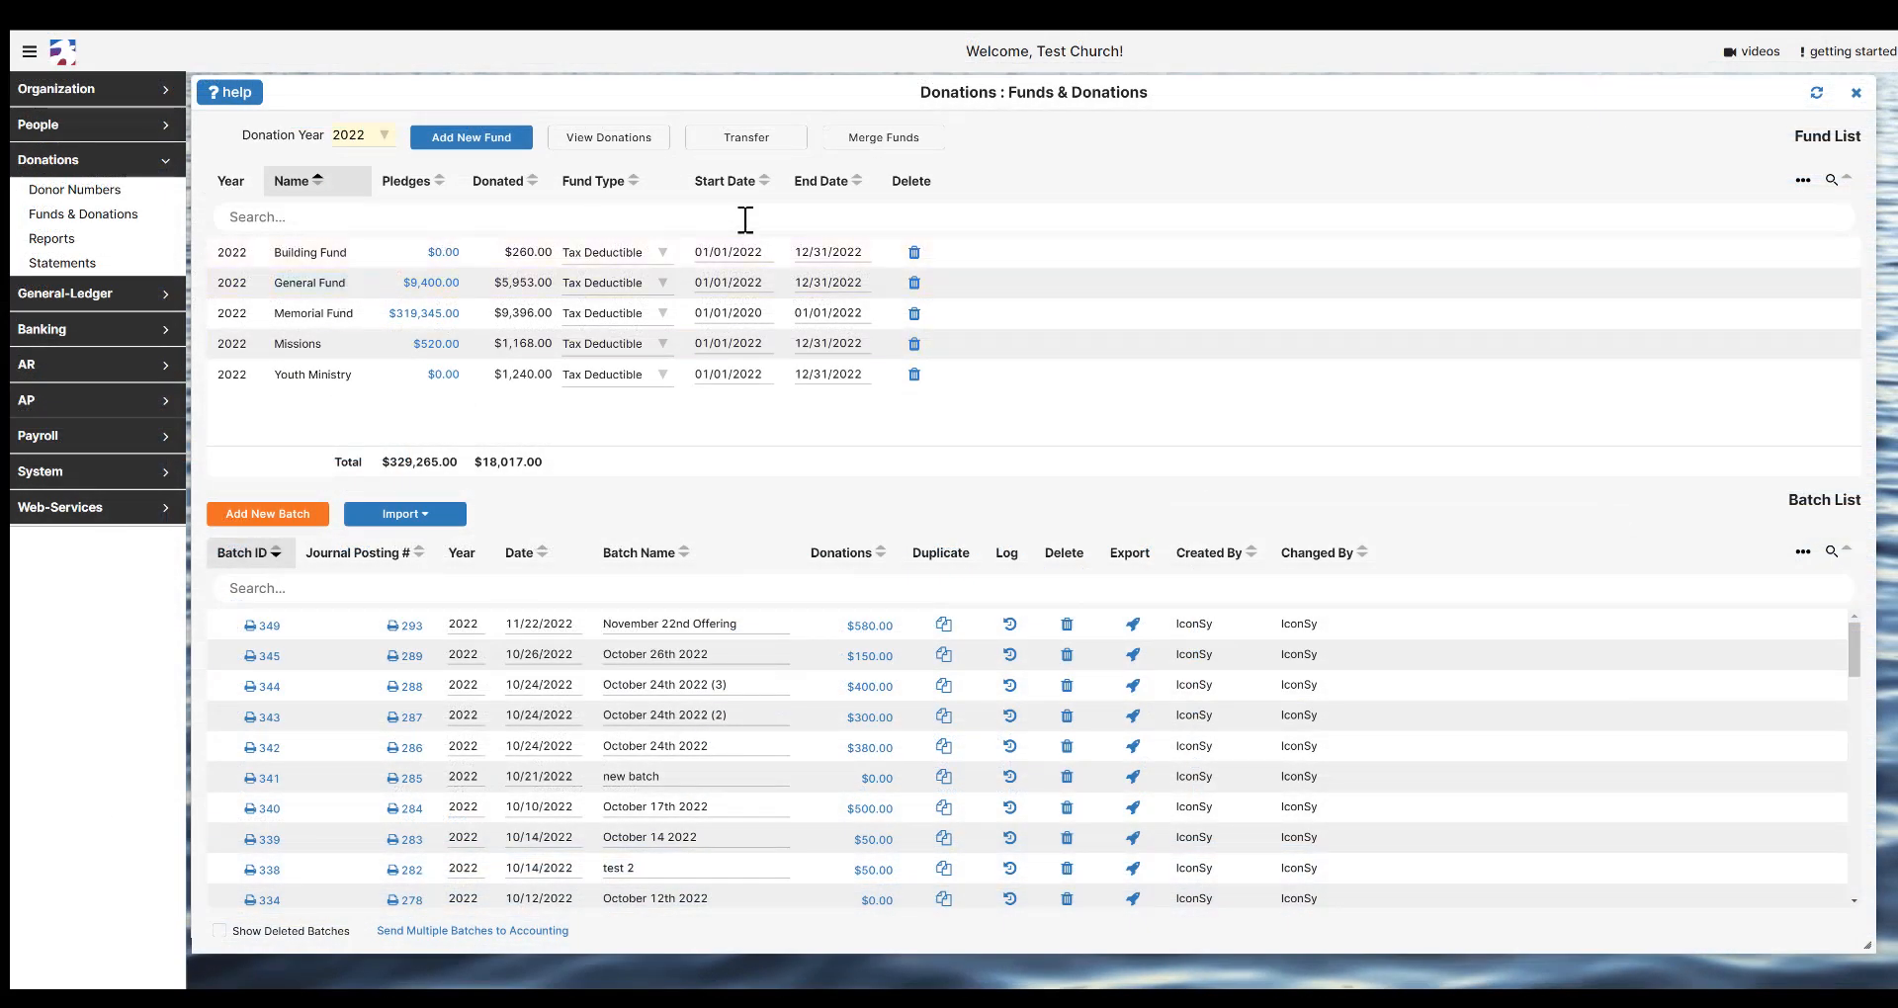
- Duplicate October 24th 2022 (3) as 'November 21 2022' with giving date 11/21/2022
{"action": "left_click", "coordinate": [944, 686]}
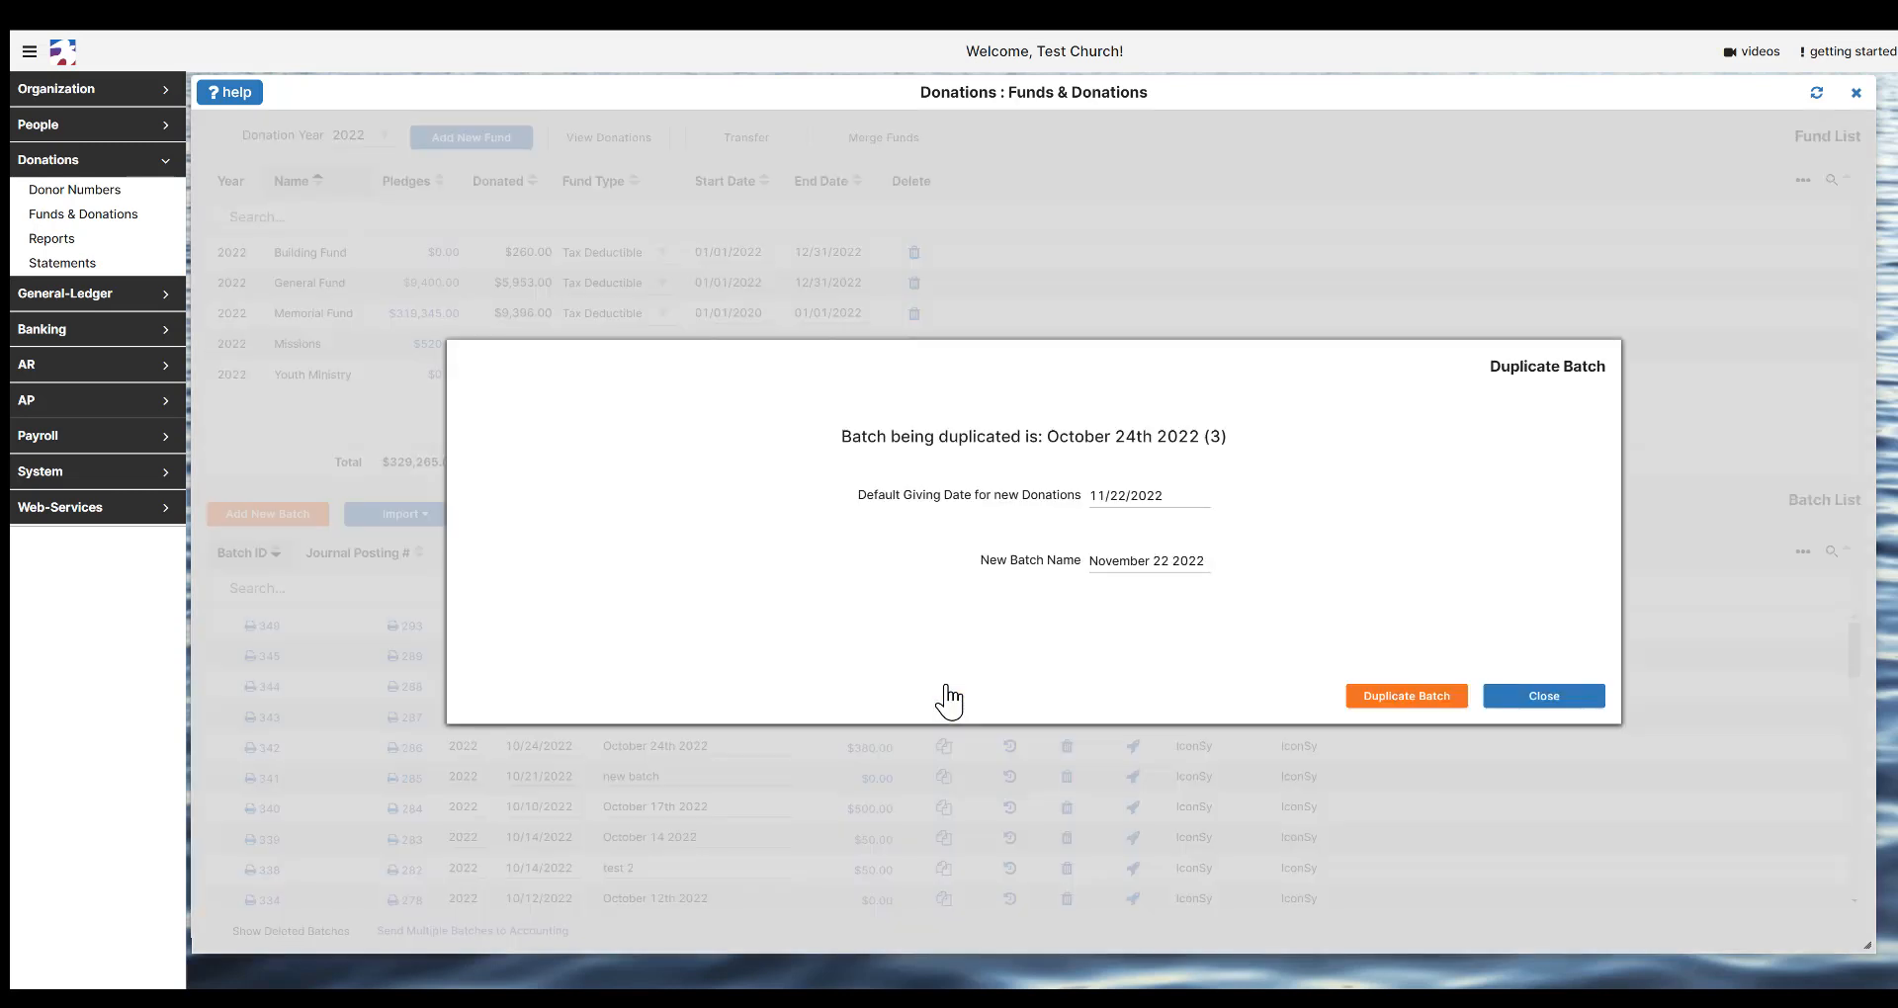
{"action": "left_click", "coordinate": [1122, 495]}
{"action": "type", "text": "1"}
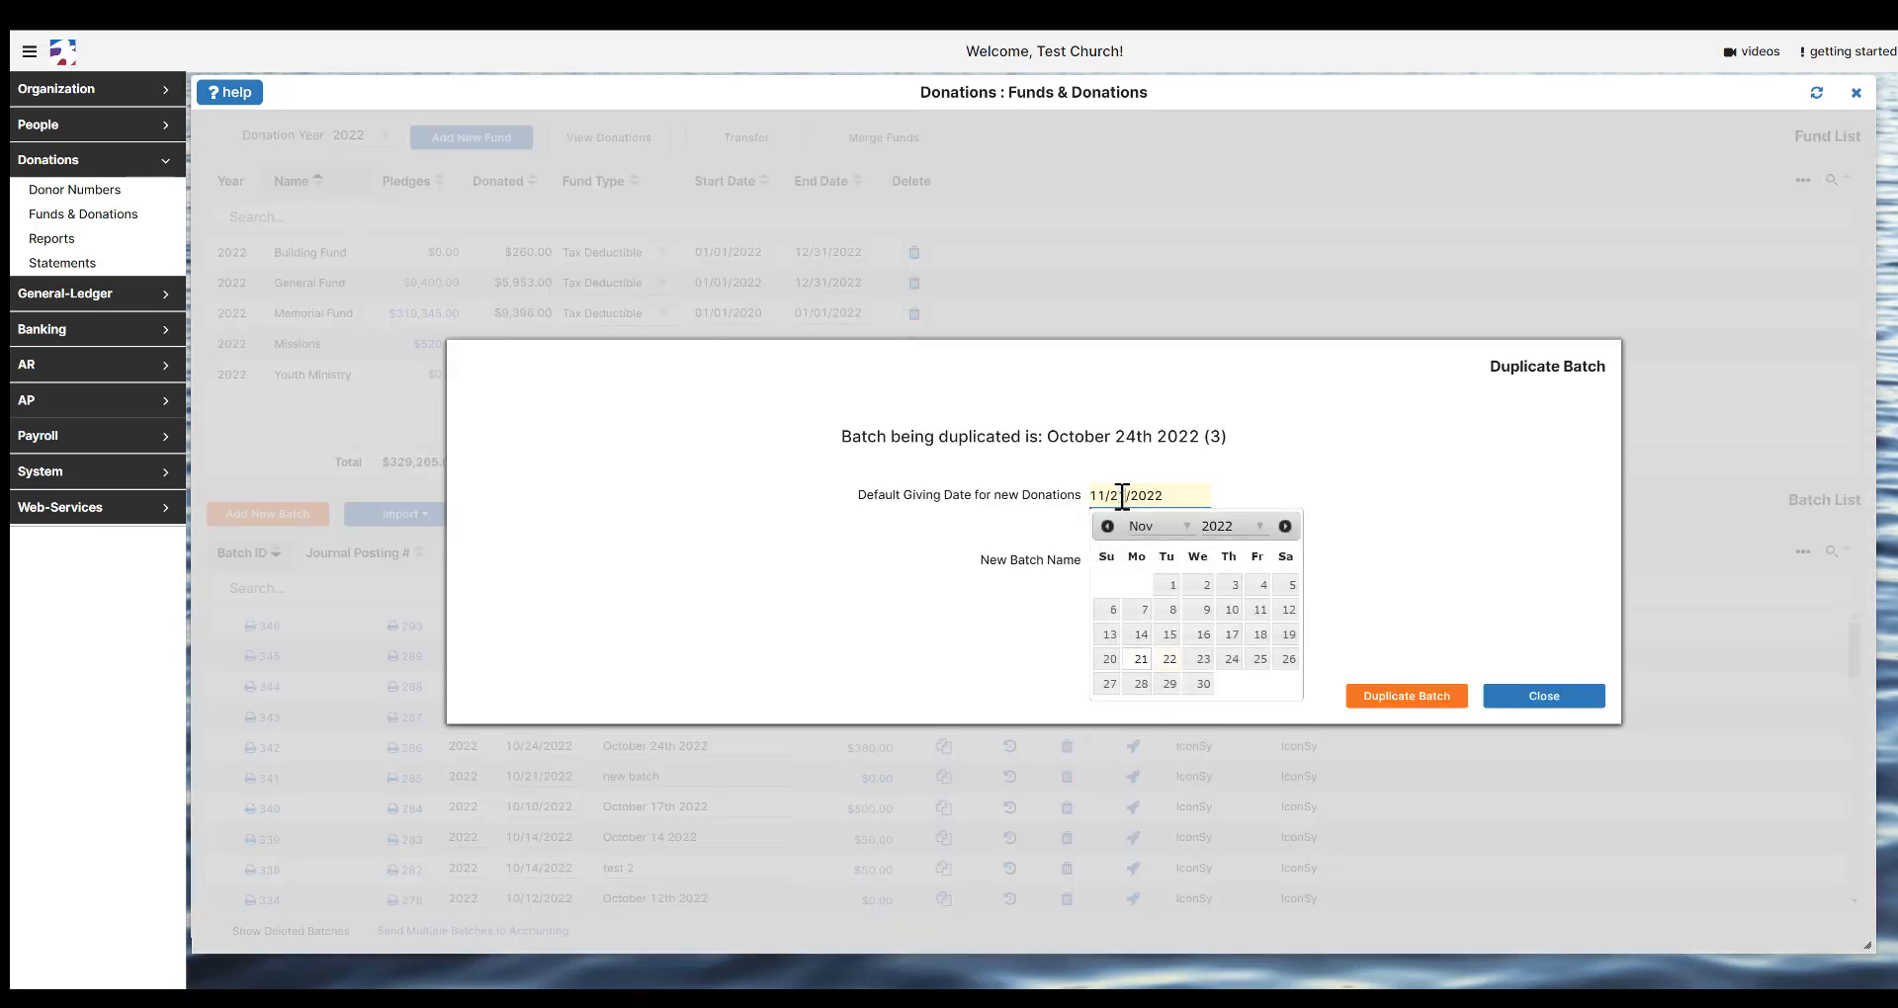
{"action": "left_click", "coordinate": [1166, 561]}
{"action": "left_click", "coordinate": [1169, 561]}
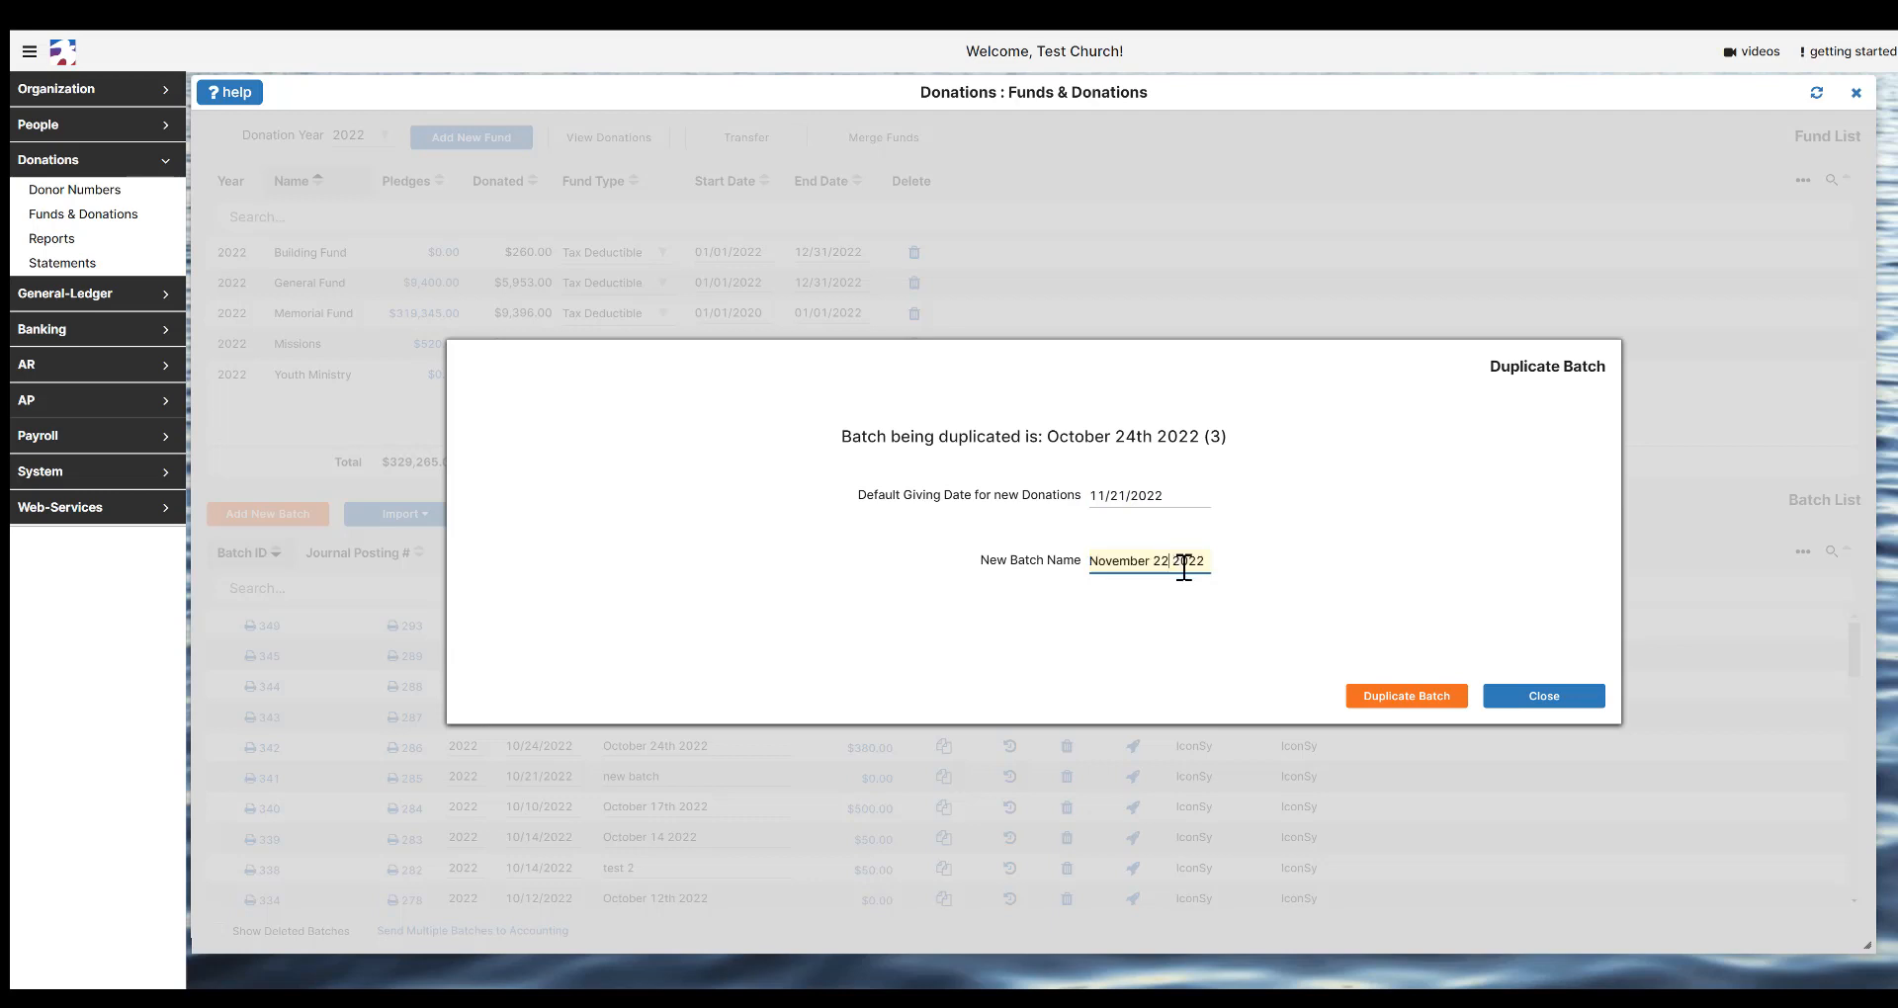
{"action": "key", "text": "BackSpace"}
{"action": "type", "text": "1"}
{"action": "left_click", "coordinate": [1401, 697]}
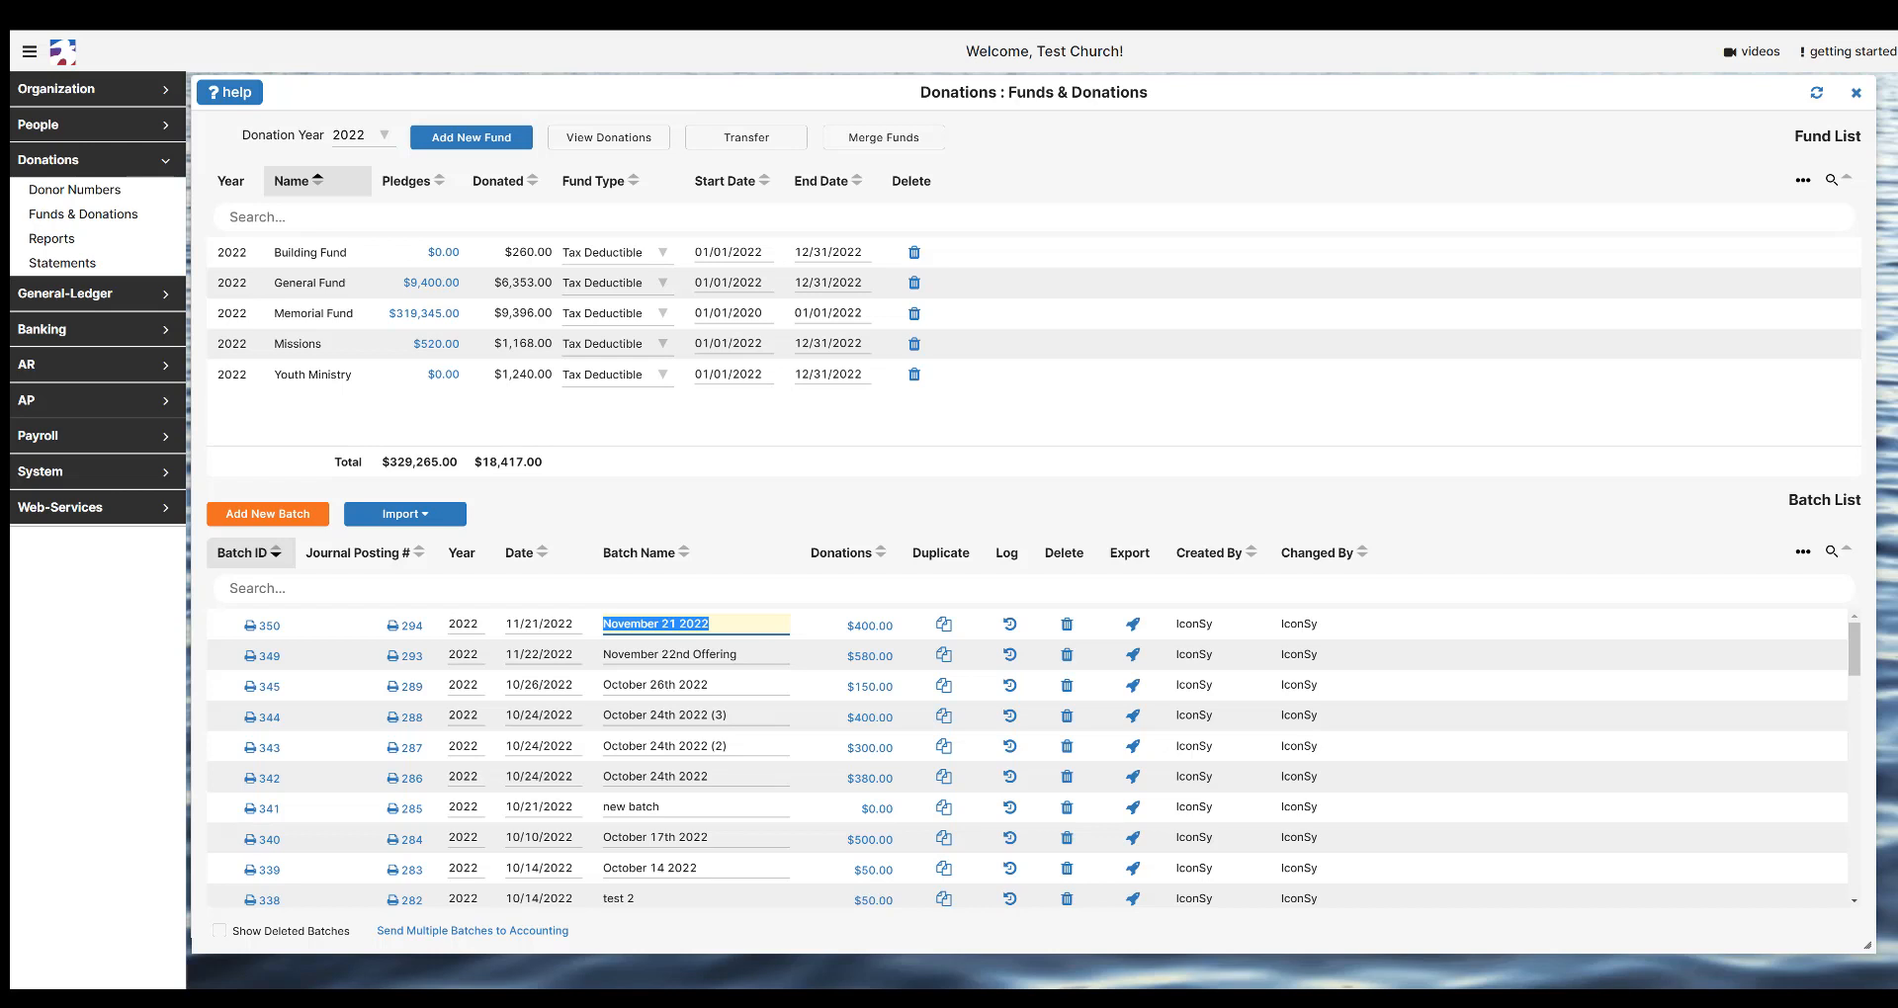
- Open the October 17th 2022 batch and reassign its $500 gift to another donor
{"action": "left_click", "coordinate": [883, 838]}
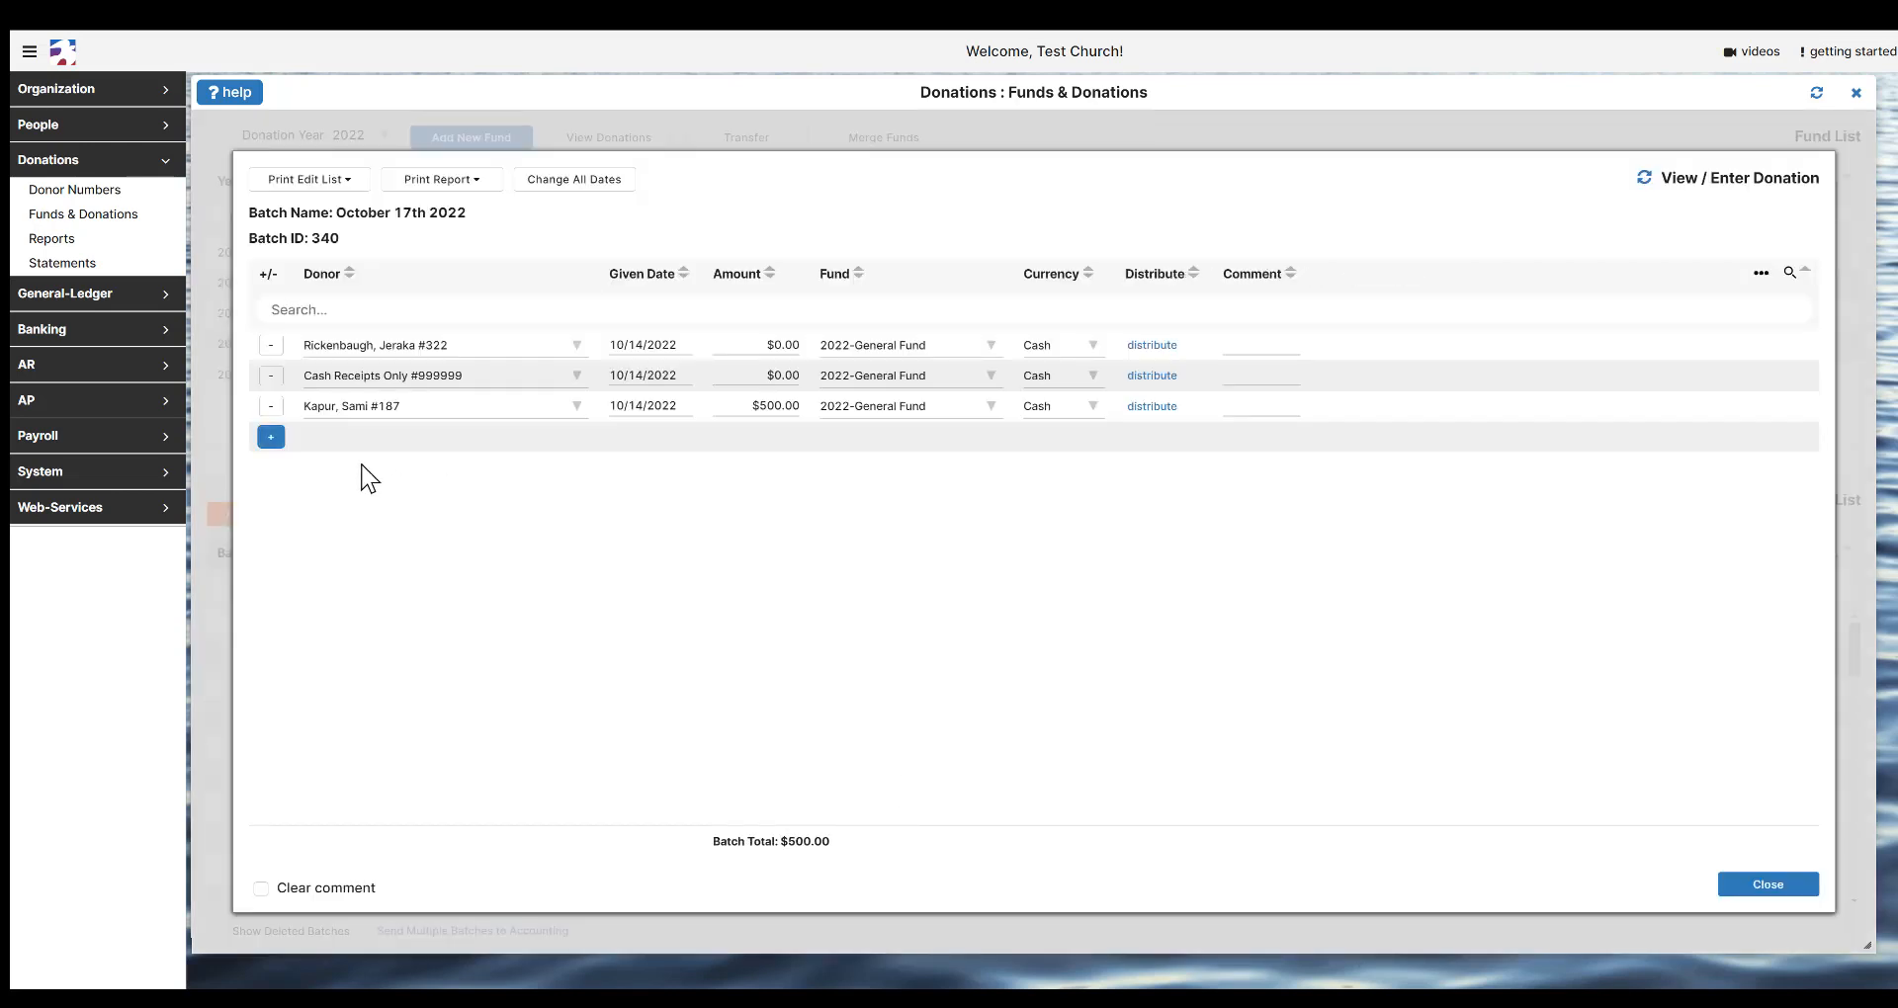
{"action": "left_click", "coordinate": [545, 430]}
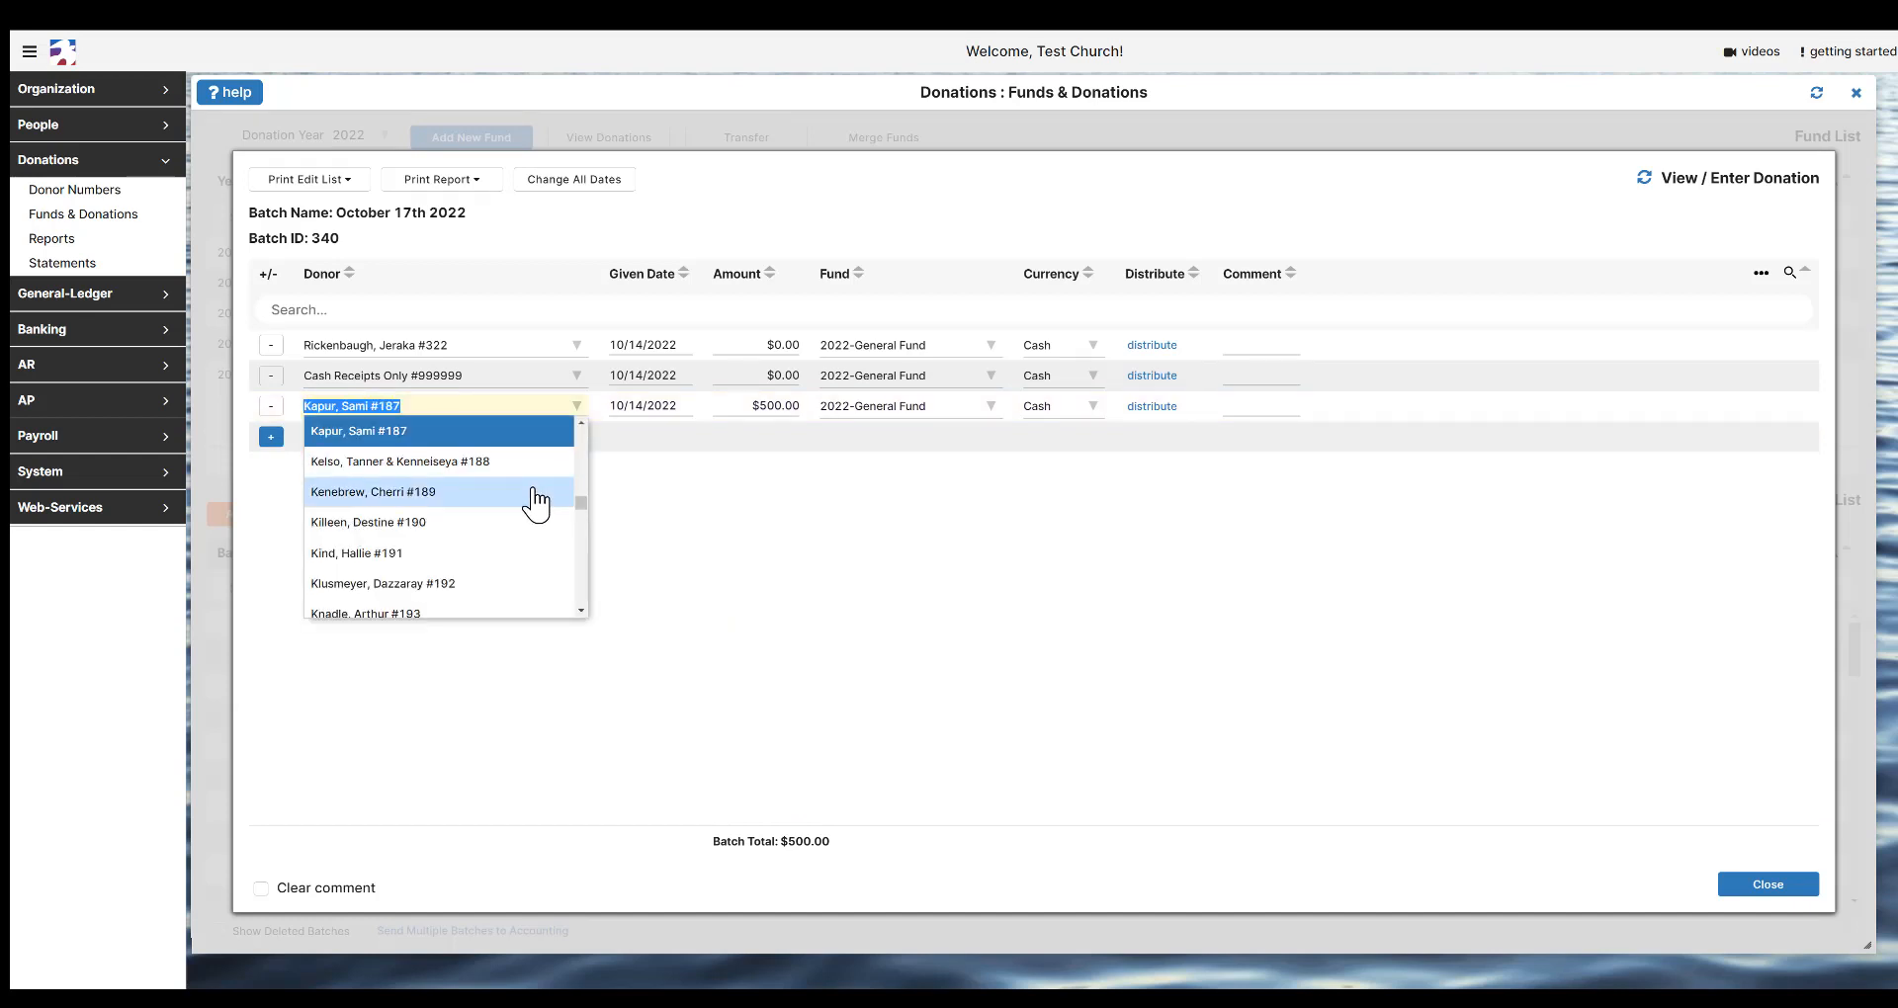
{"action": "left_click", "coordinate": [534, 497]}
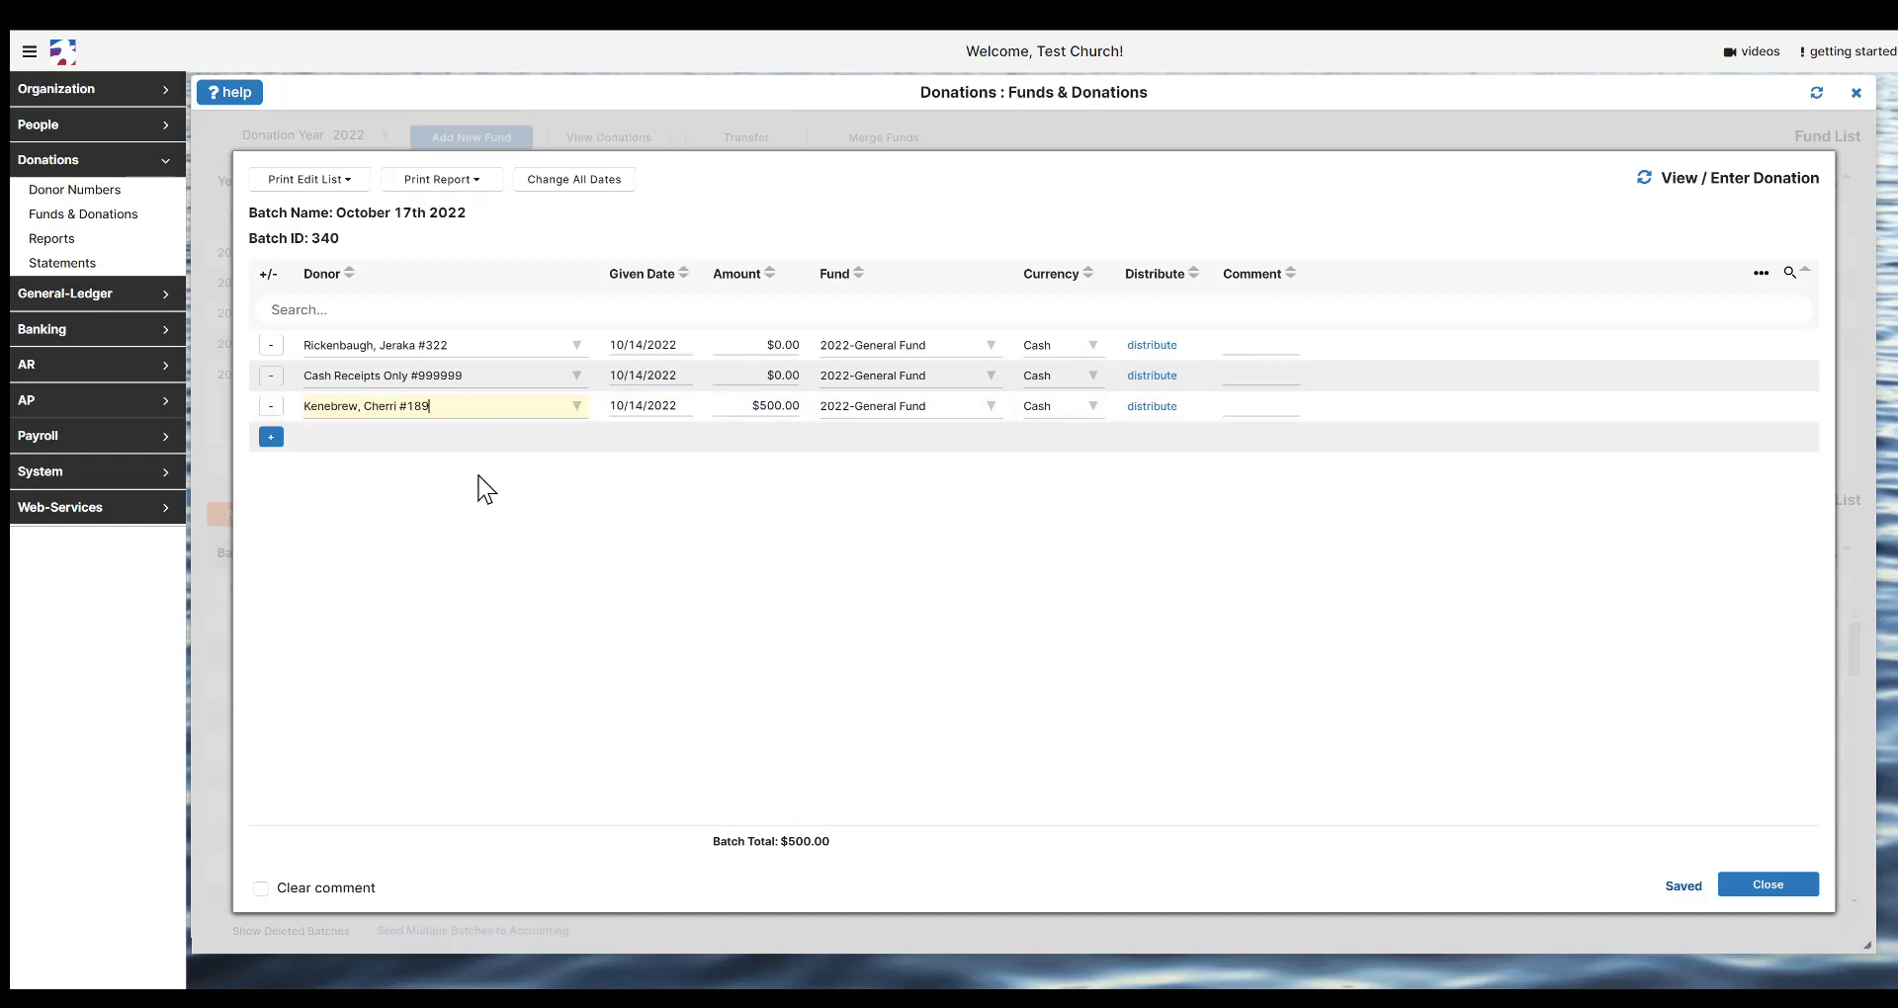
- Change the cash-receipts amount to $10.00 and view the batch's change log
{"action": "left_click", "coordinate": [753, 375]}
{"action": "type", "text": "10"}
{"action": "left_click", "coordinate": [975, 642]}
{"action": "left_click", "coordinate": [1767, 885]}
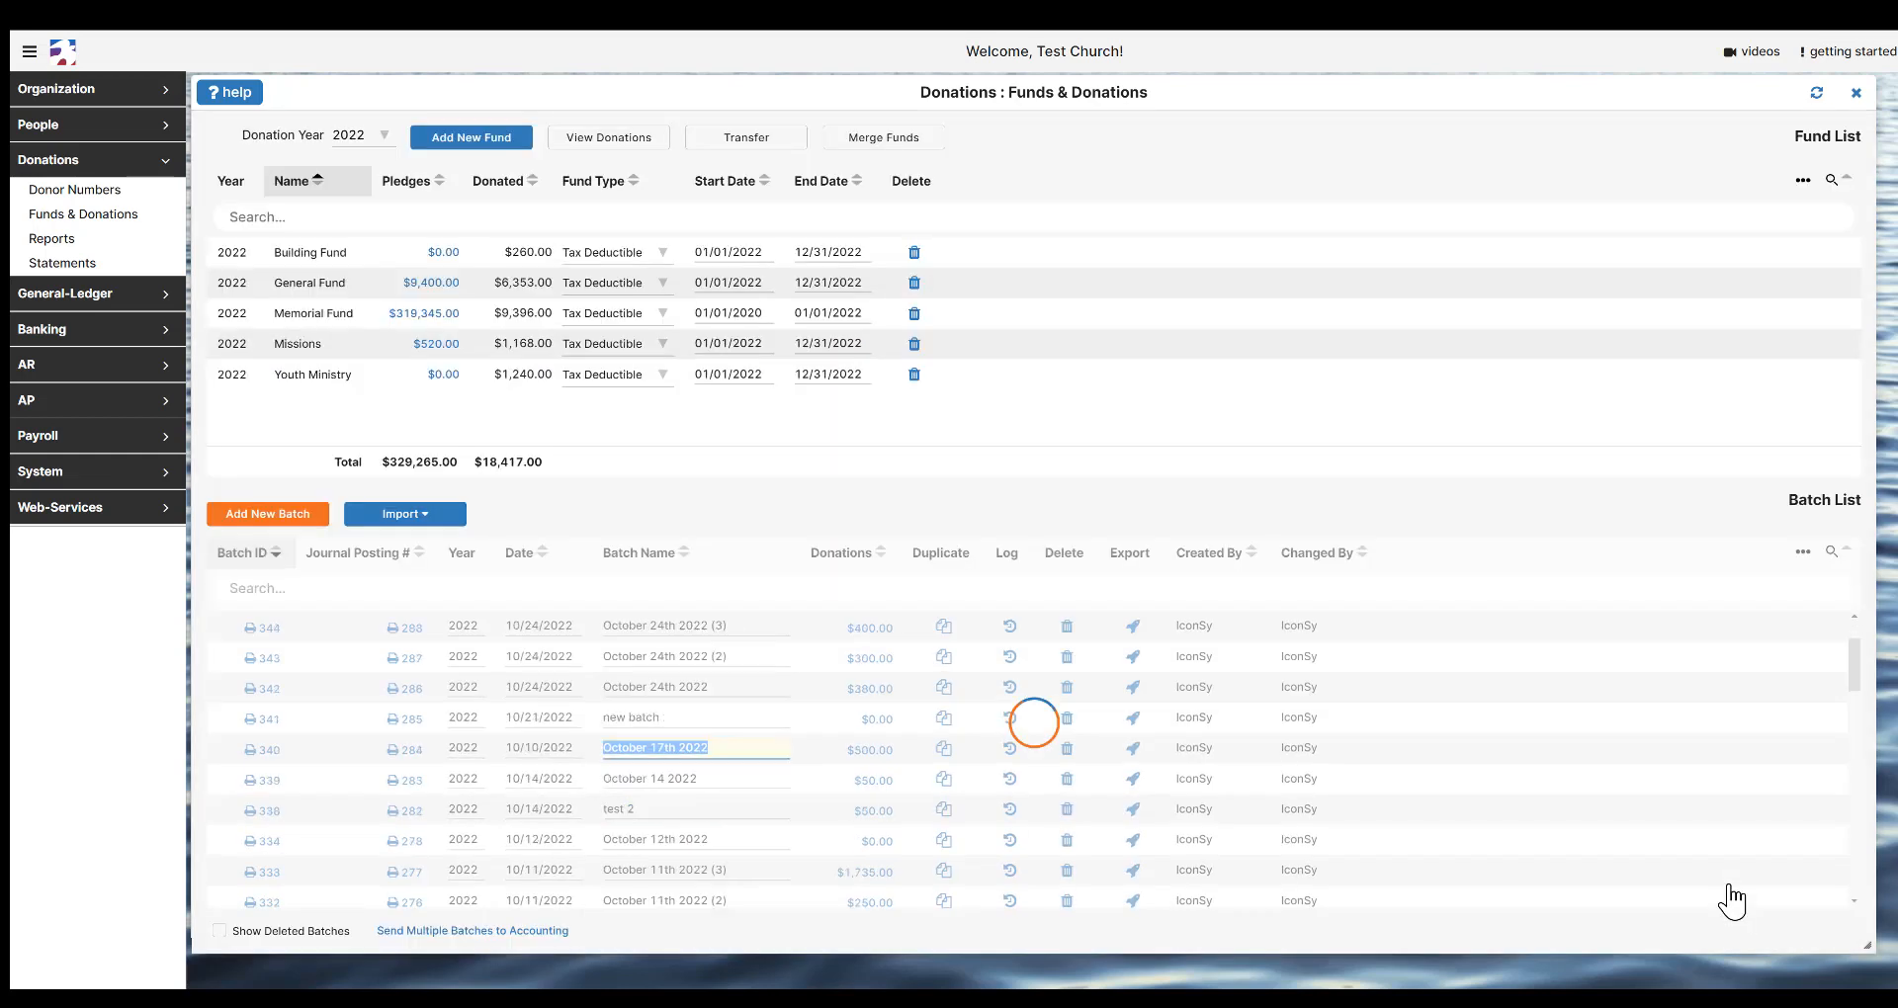
{"action": "left_click", "coordinate": [1009, 625]}
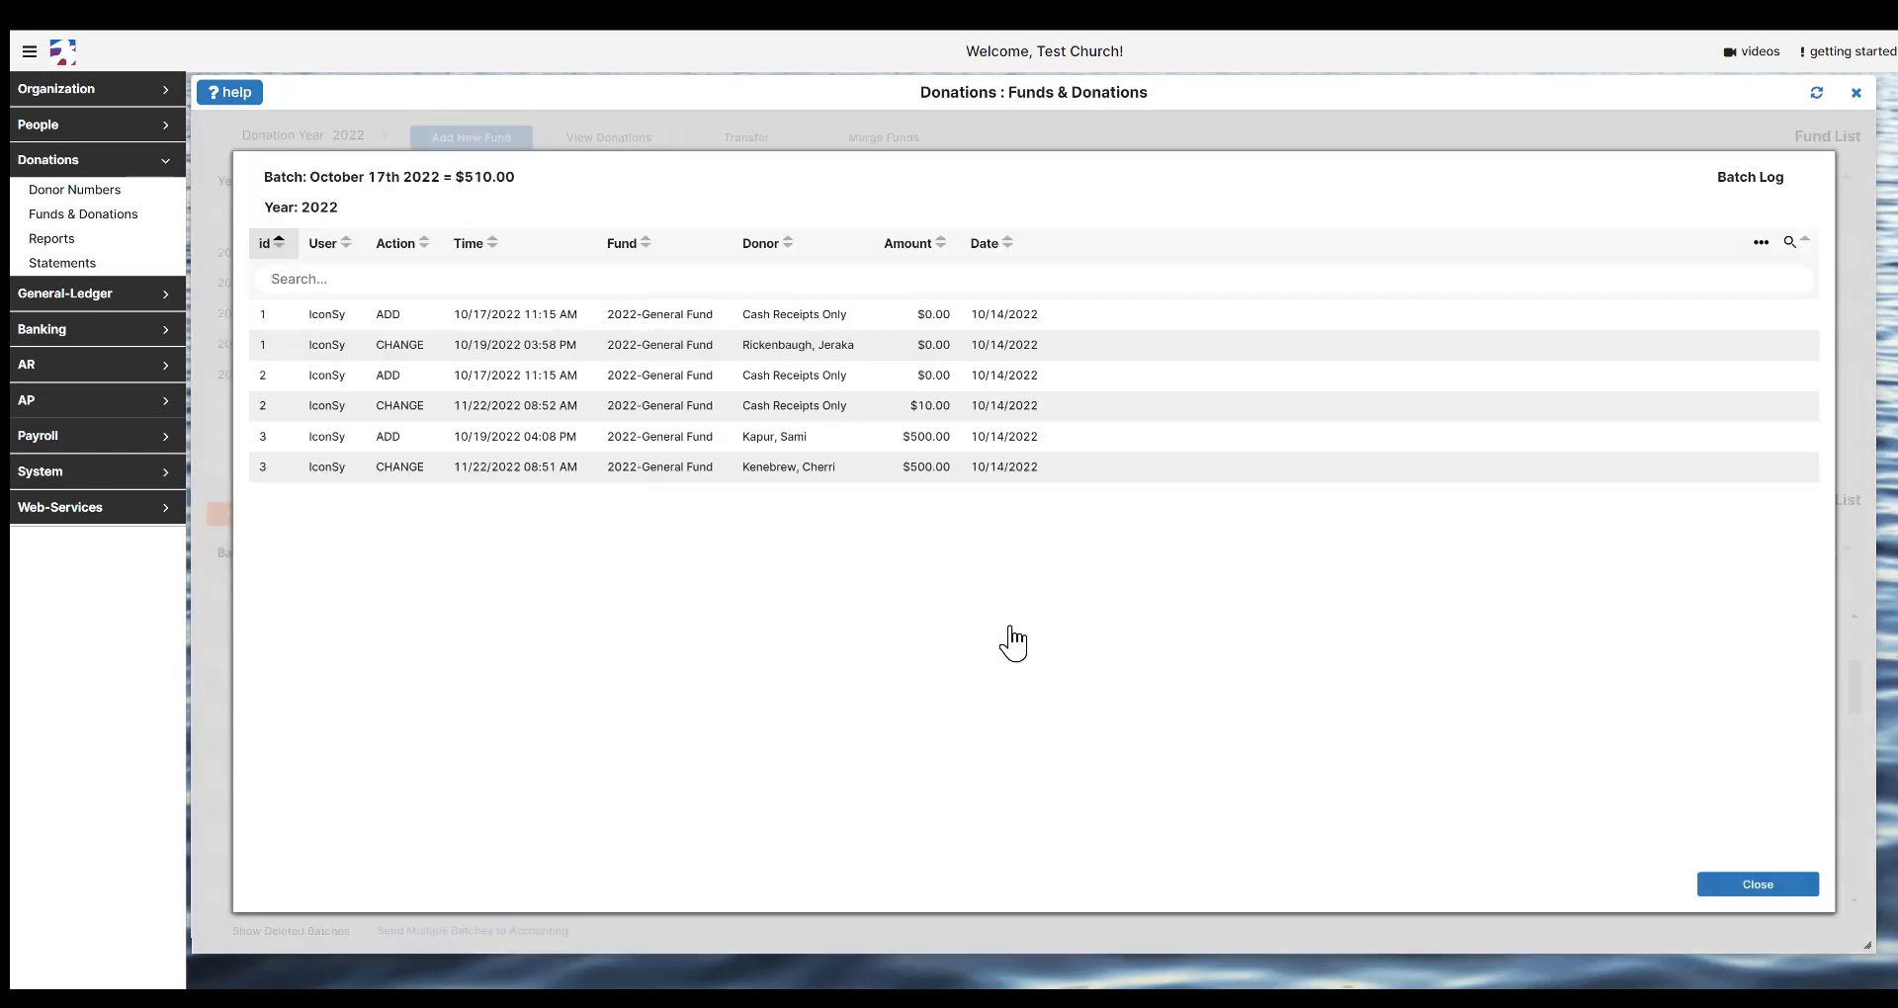
{"action": "left_click", "coordinate": [1749, 890]}
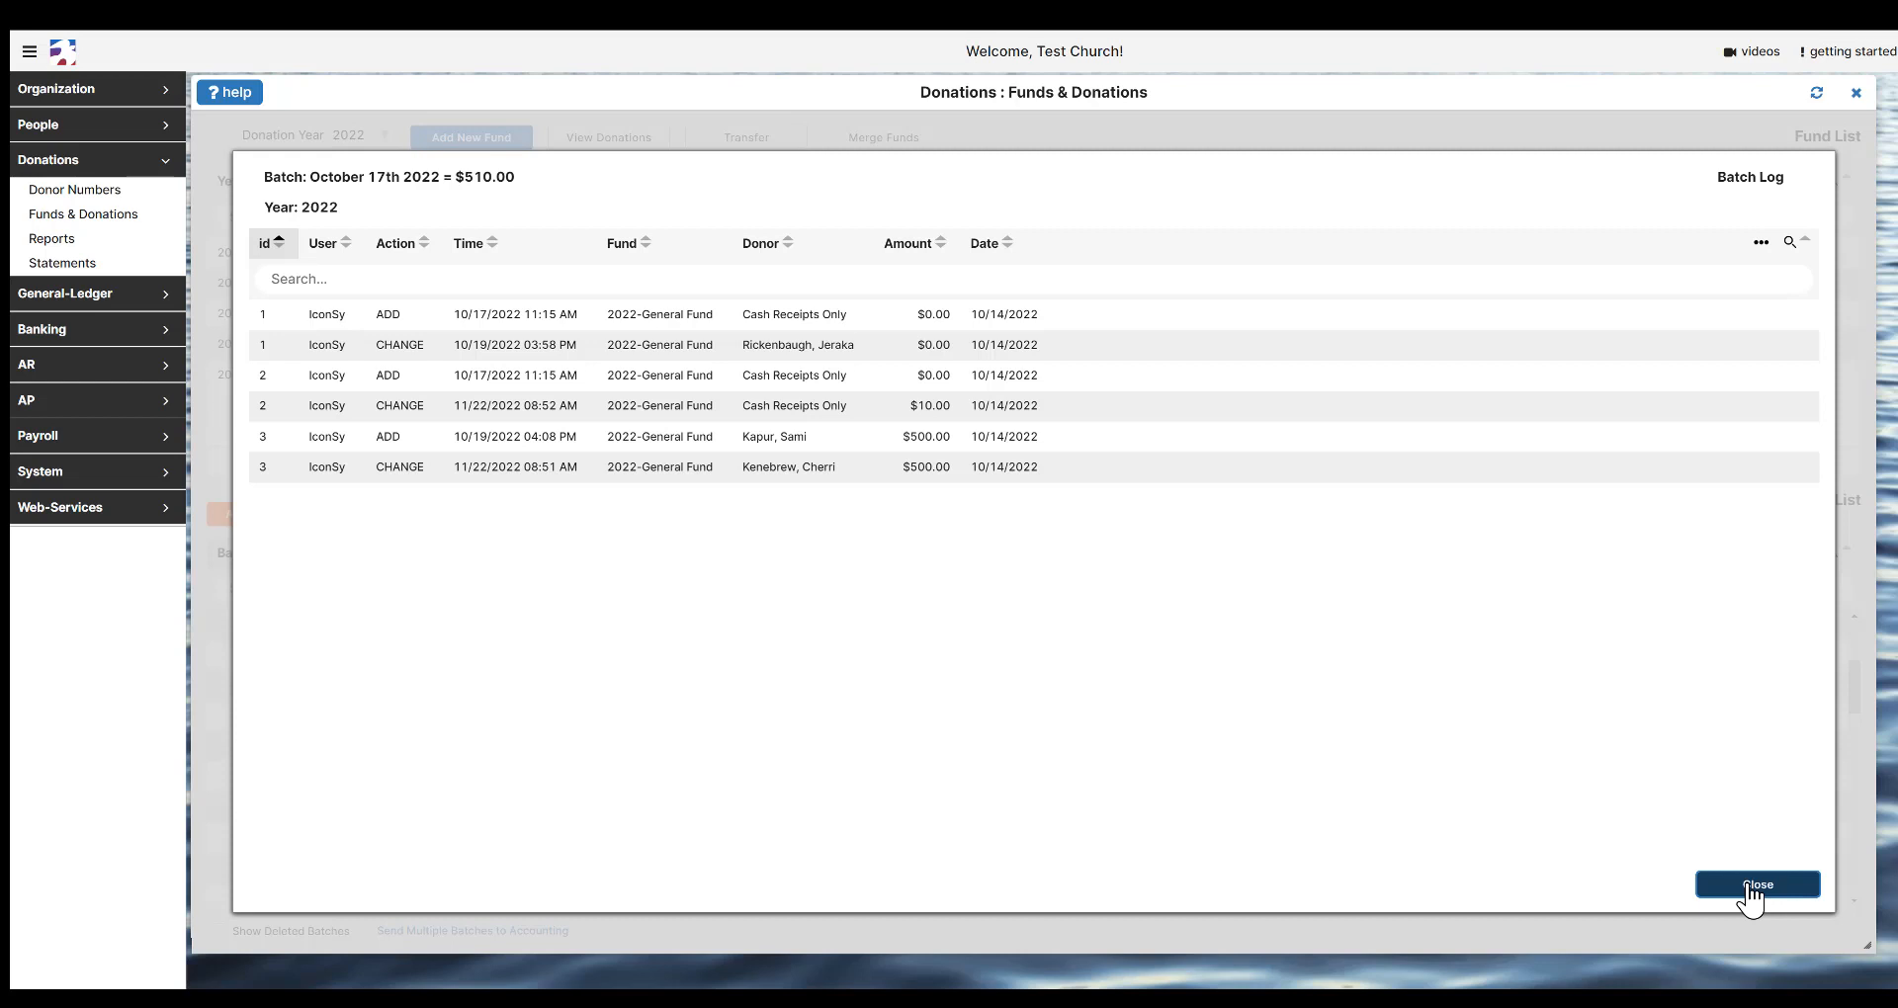
- Close the batch log, then delete batch 334 (October 12th 2022) and confirm
{"action": "left_click", "coordinate": [1748, 890]}
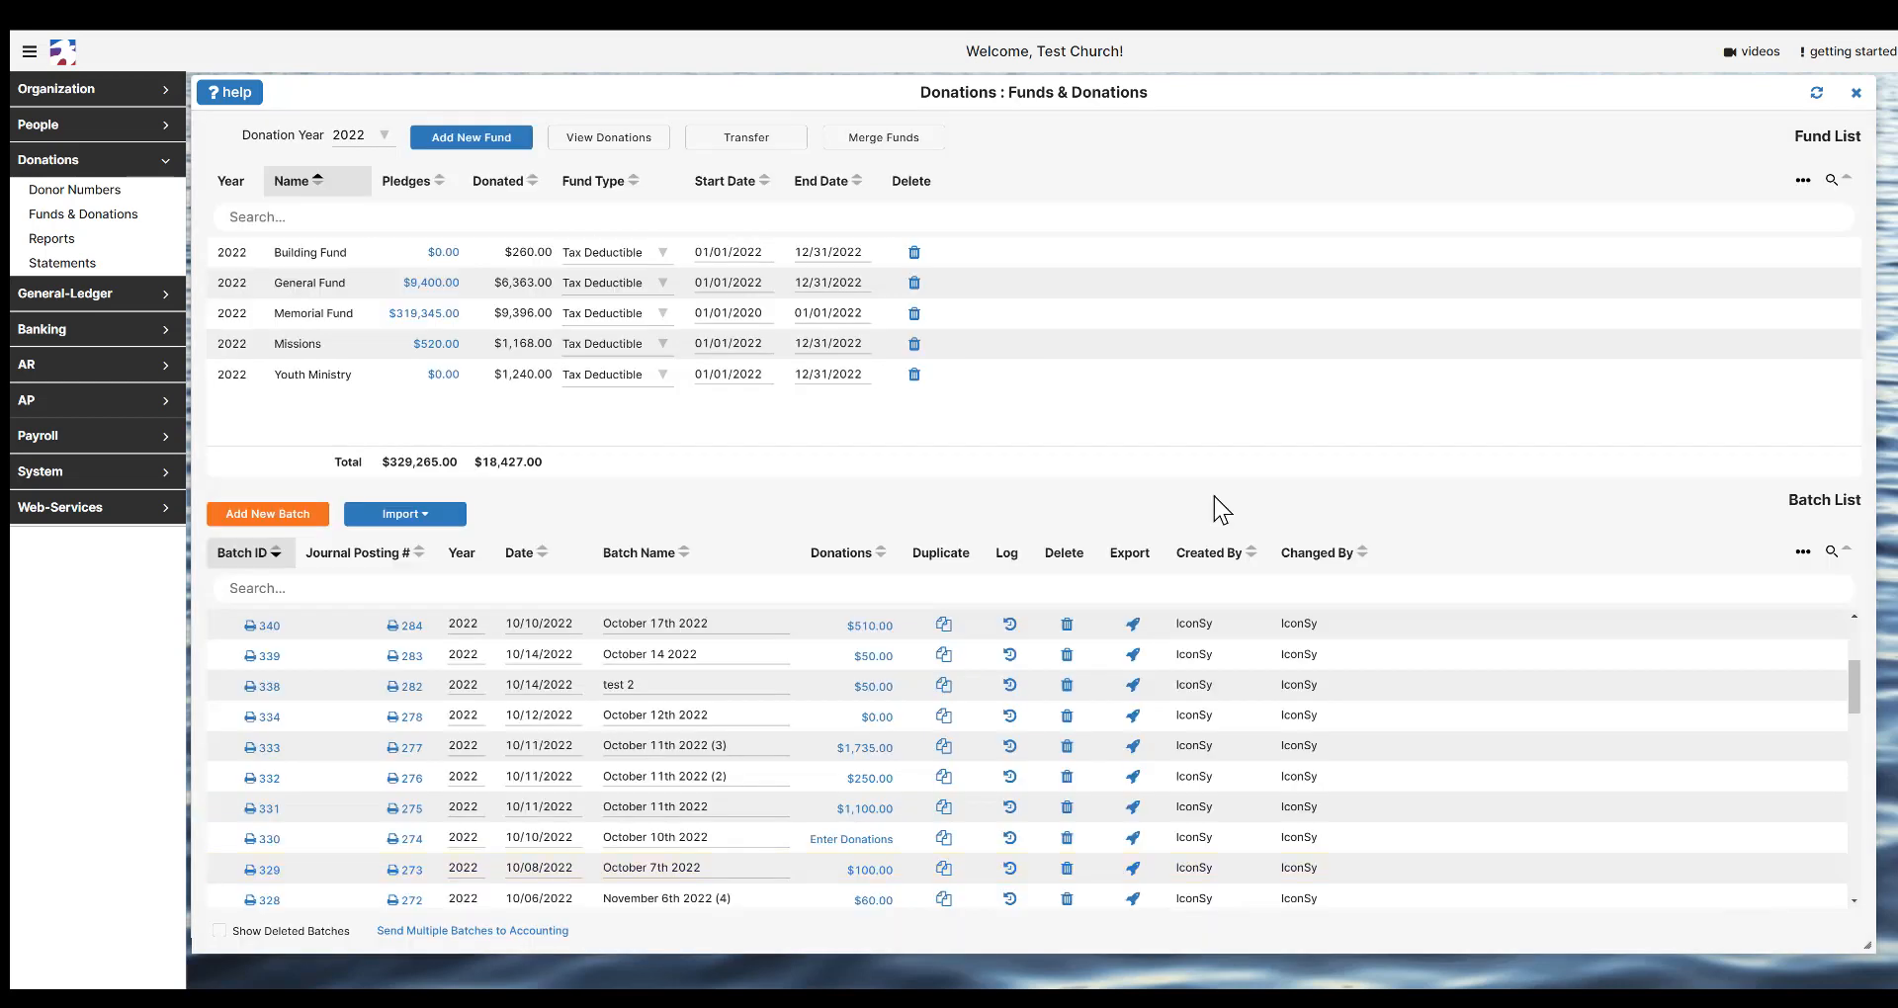
{"action": "left_click", "coordinate": [1066, 717]}
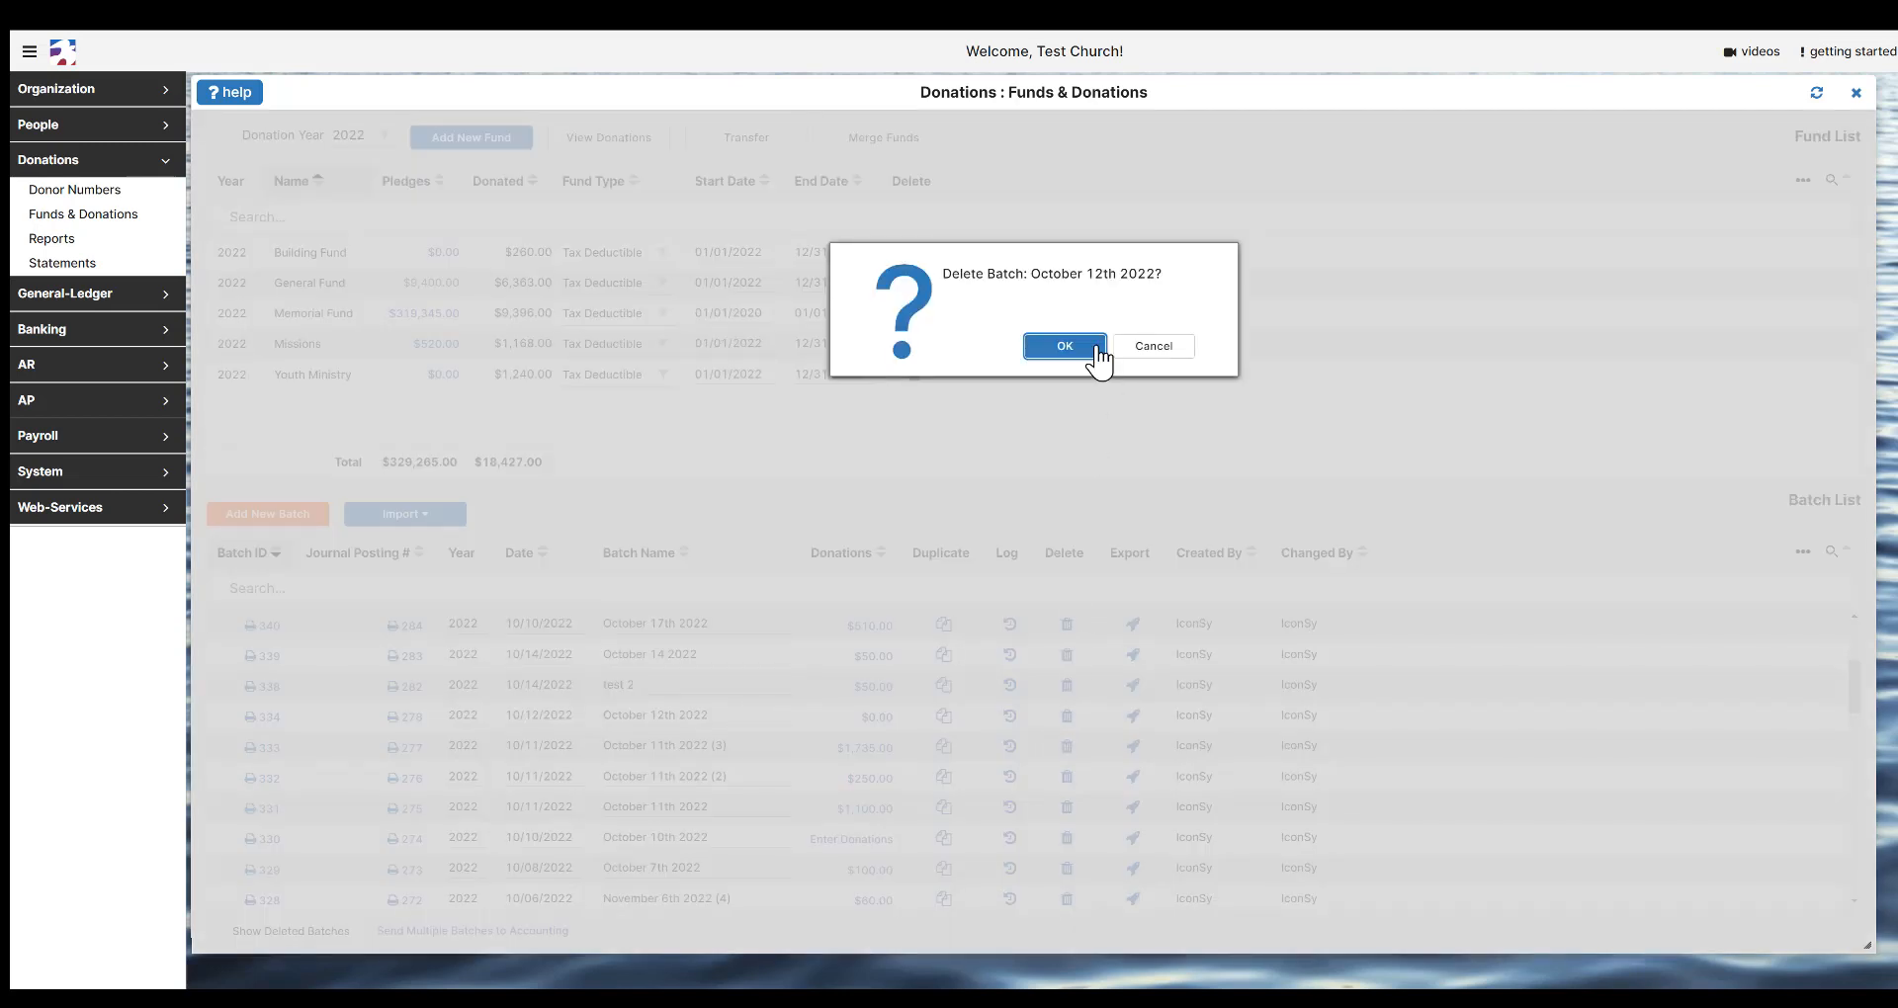
{"action": "left_click", "coordinate": [1064, 346]}
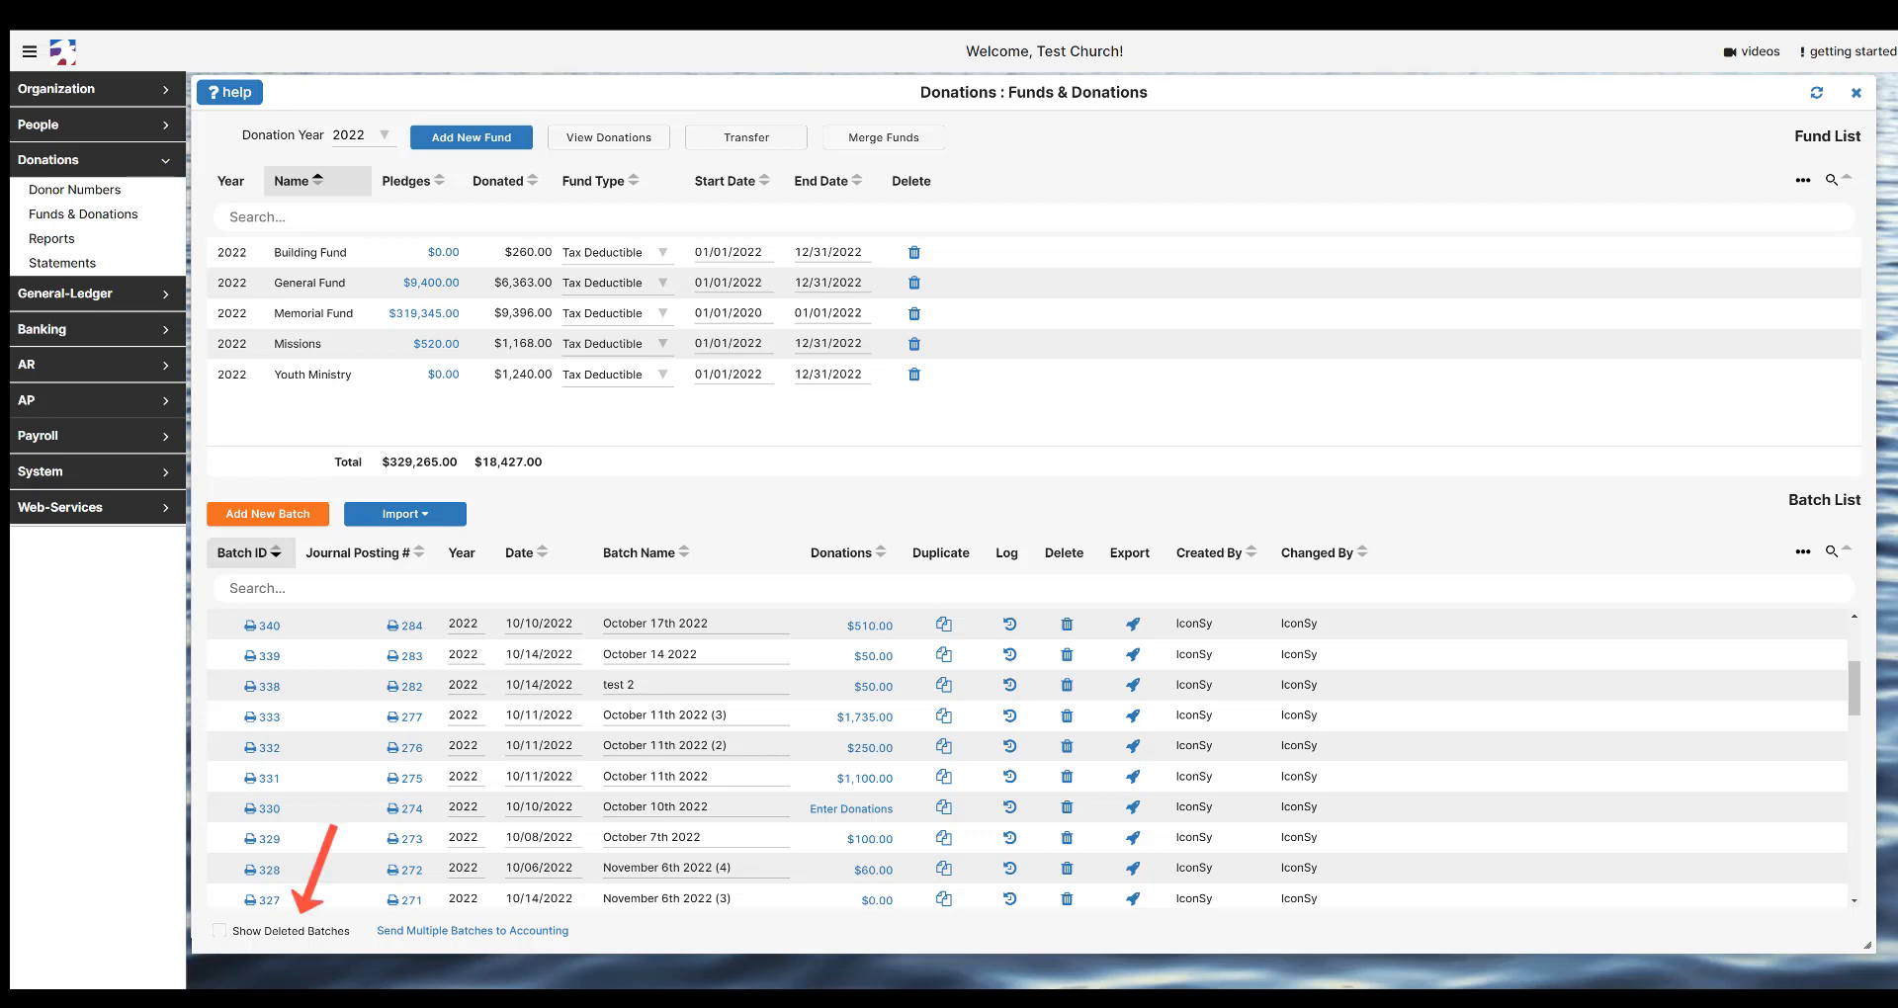
- Toggle Show Deleted Batches on and off, then bring up a 2022 batch's export prompt
{"action": "left_click", "coordinate": [223, 931]}
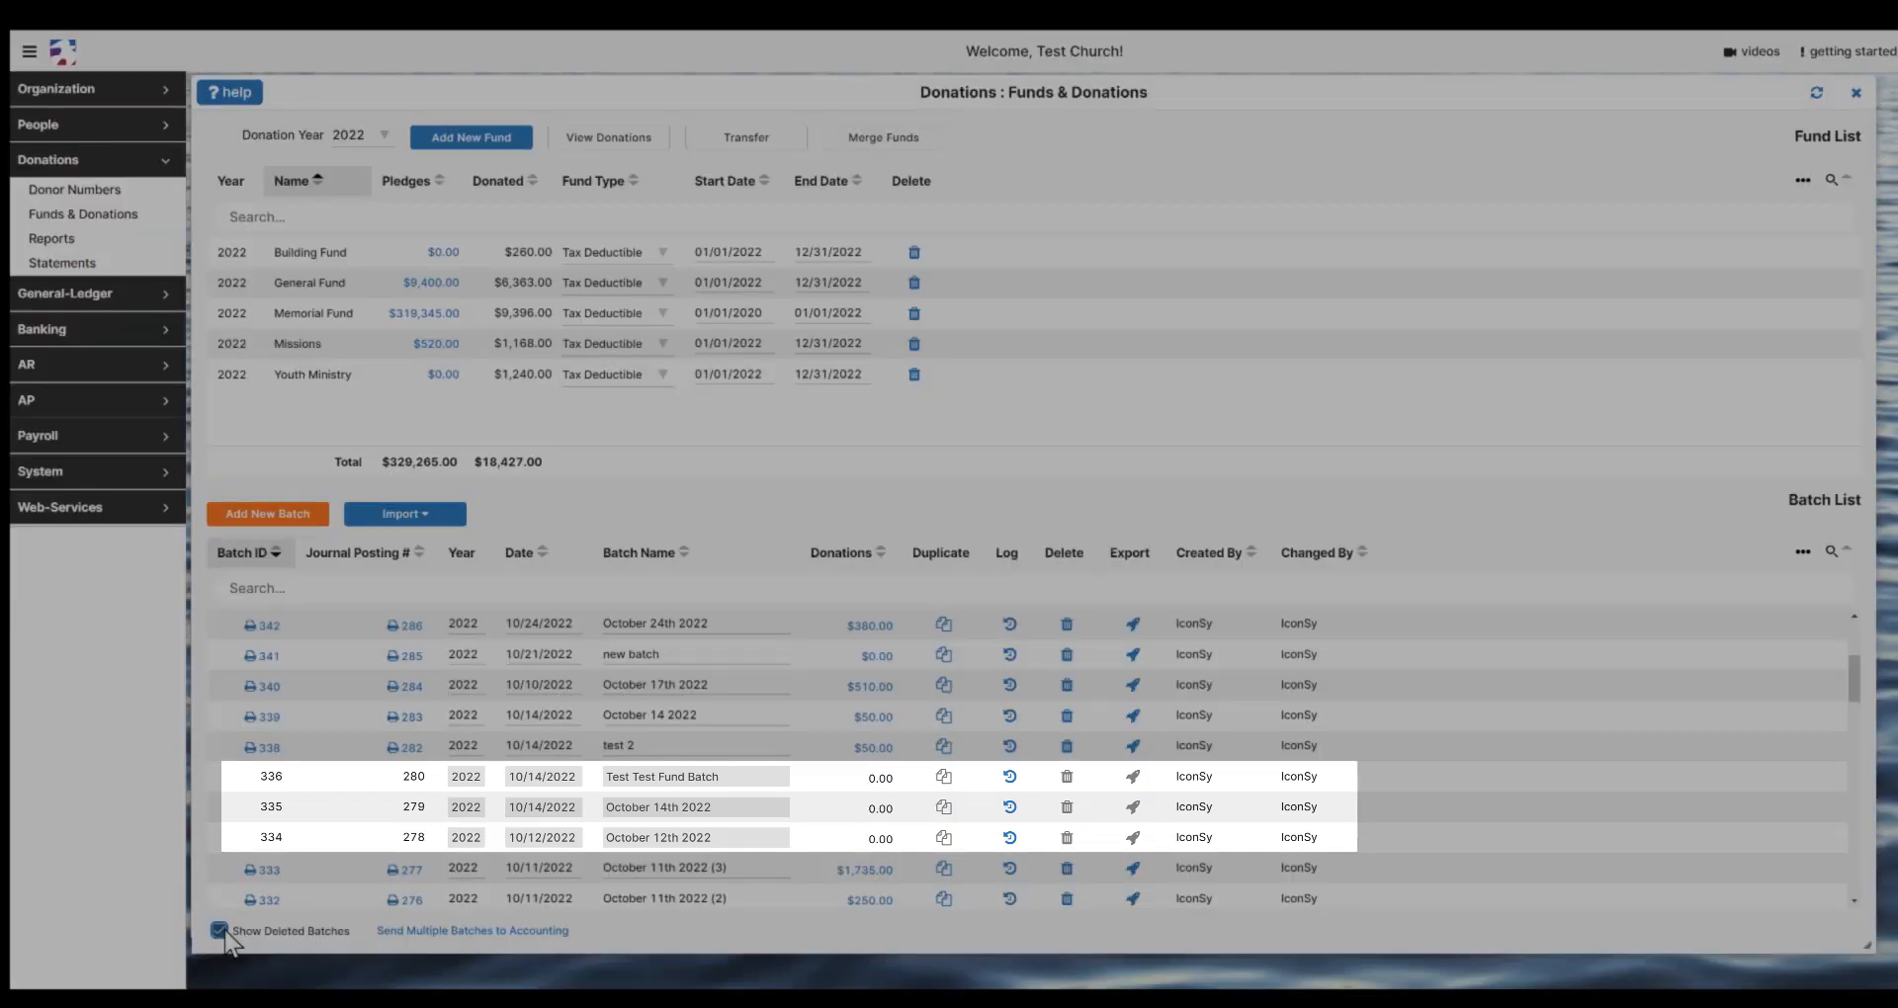
{"action": "left_click", "coordinate": [221, 932]}
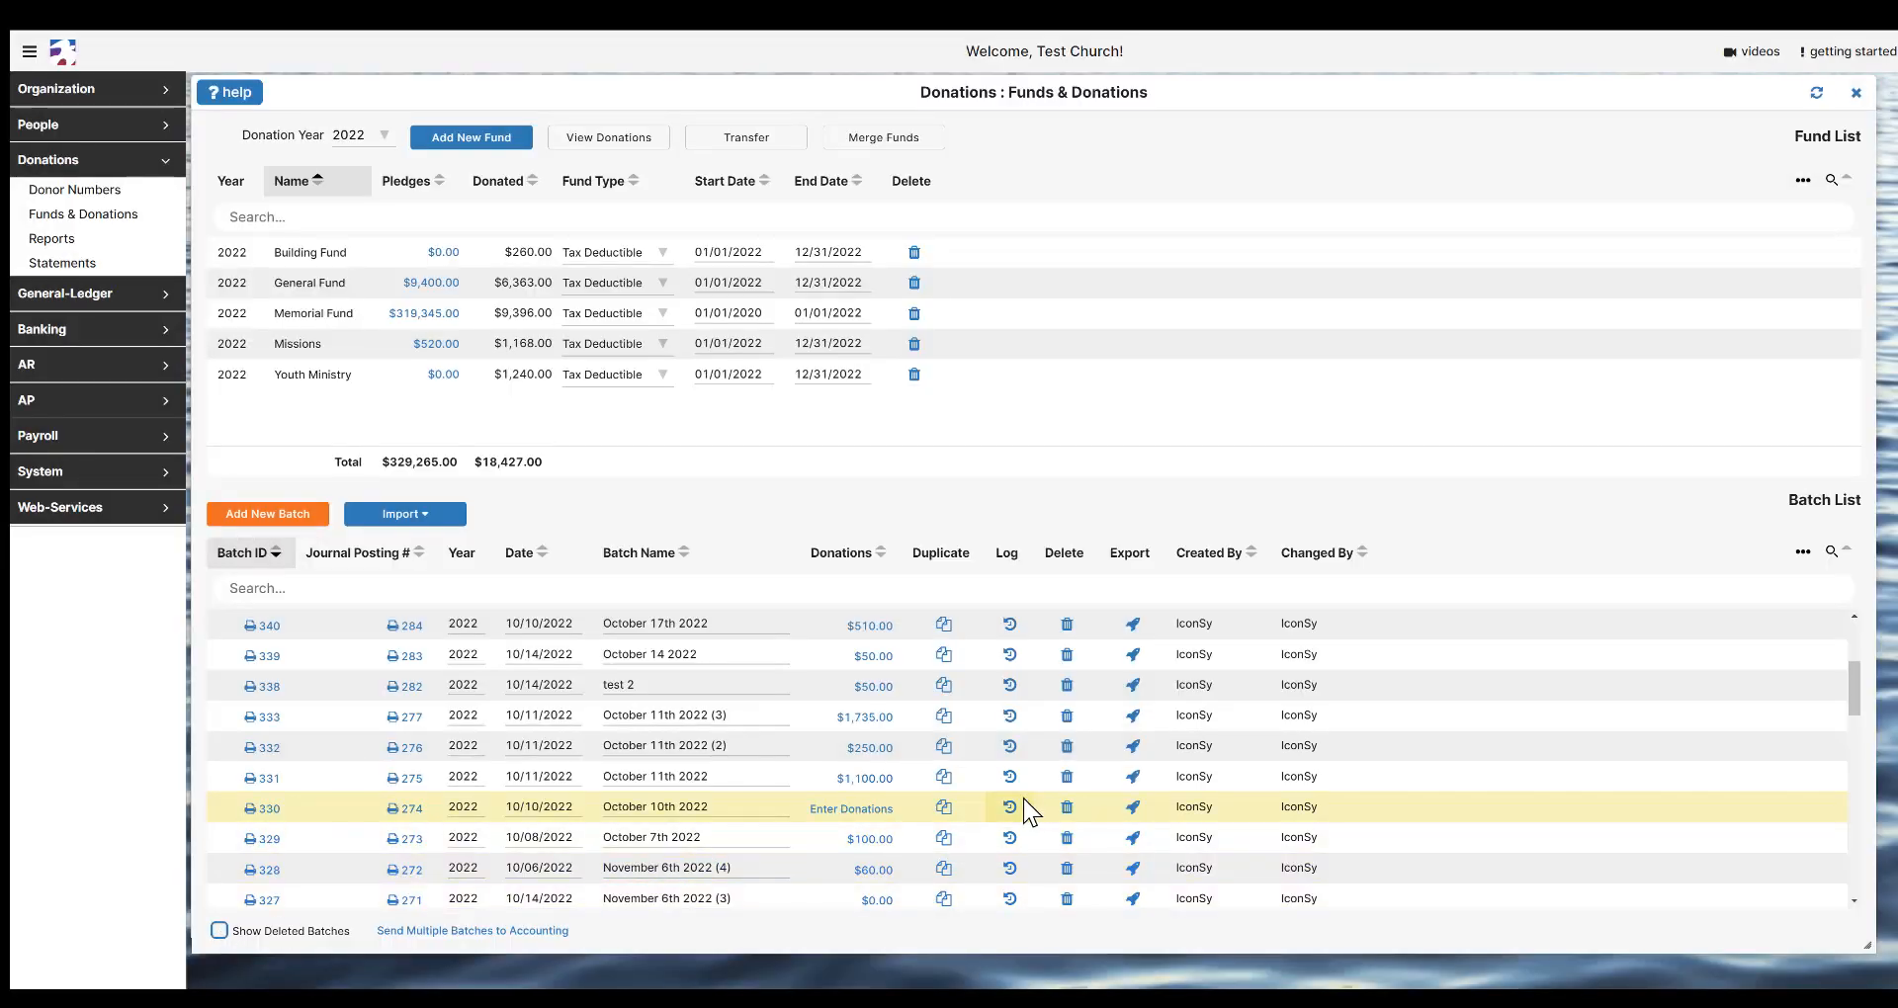
{"action": "left_click", "coordinate": [1128, 780]}
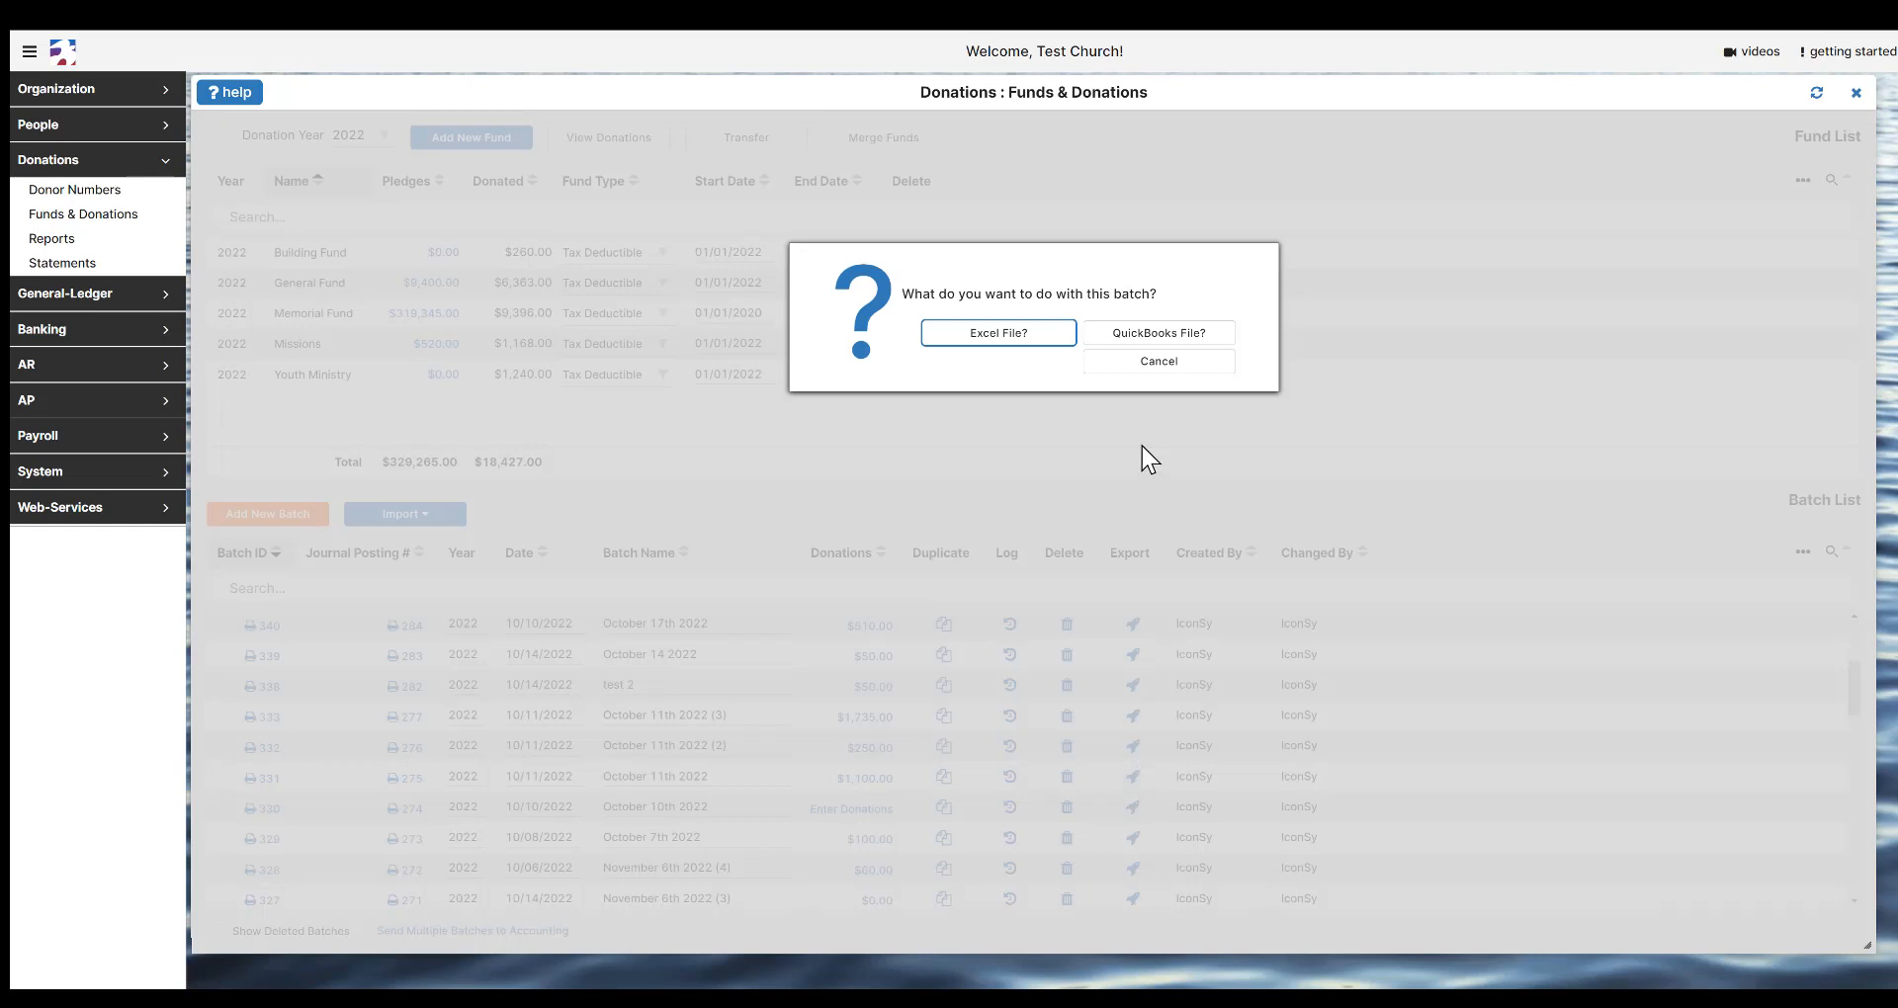
- Cancel the Excel/QuickBooks export prompt without exporting anything
{"action": "left_click", "coordinate": [1155, 368]}
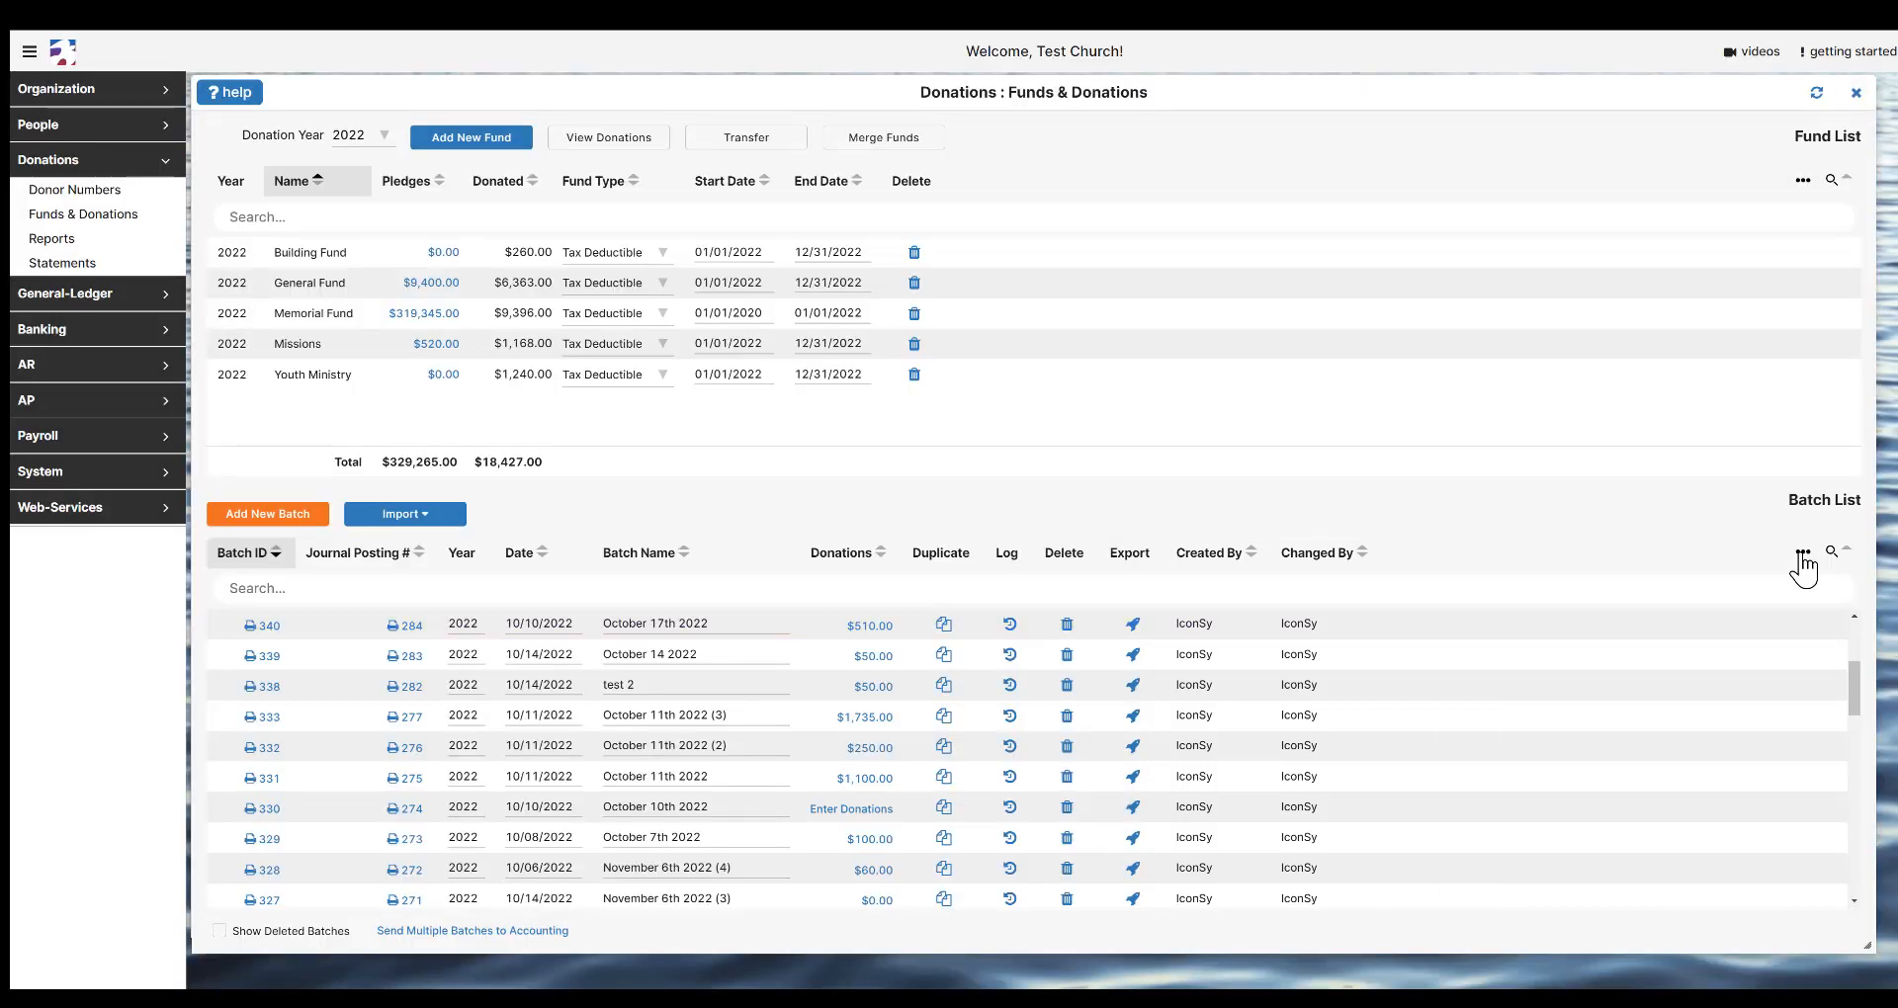
- In the batch list's display options, uncheck the Export, Created By and Changed By columns
{"action": "left_click", "coordinate": [1803, 555]}
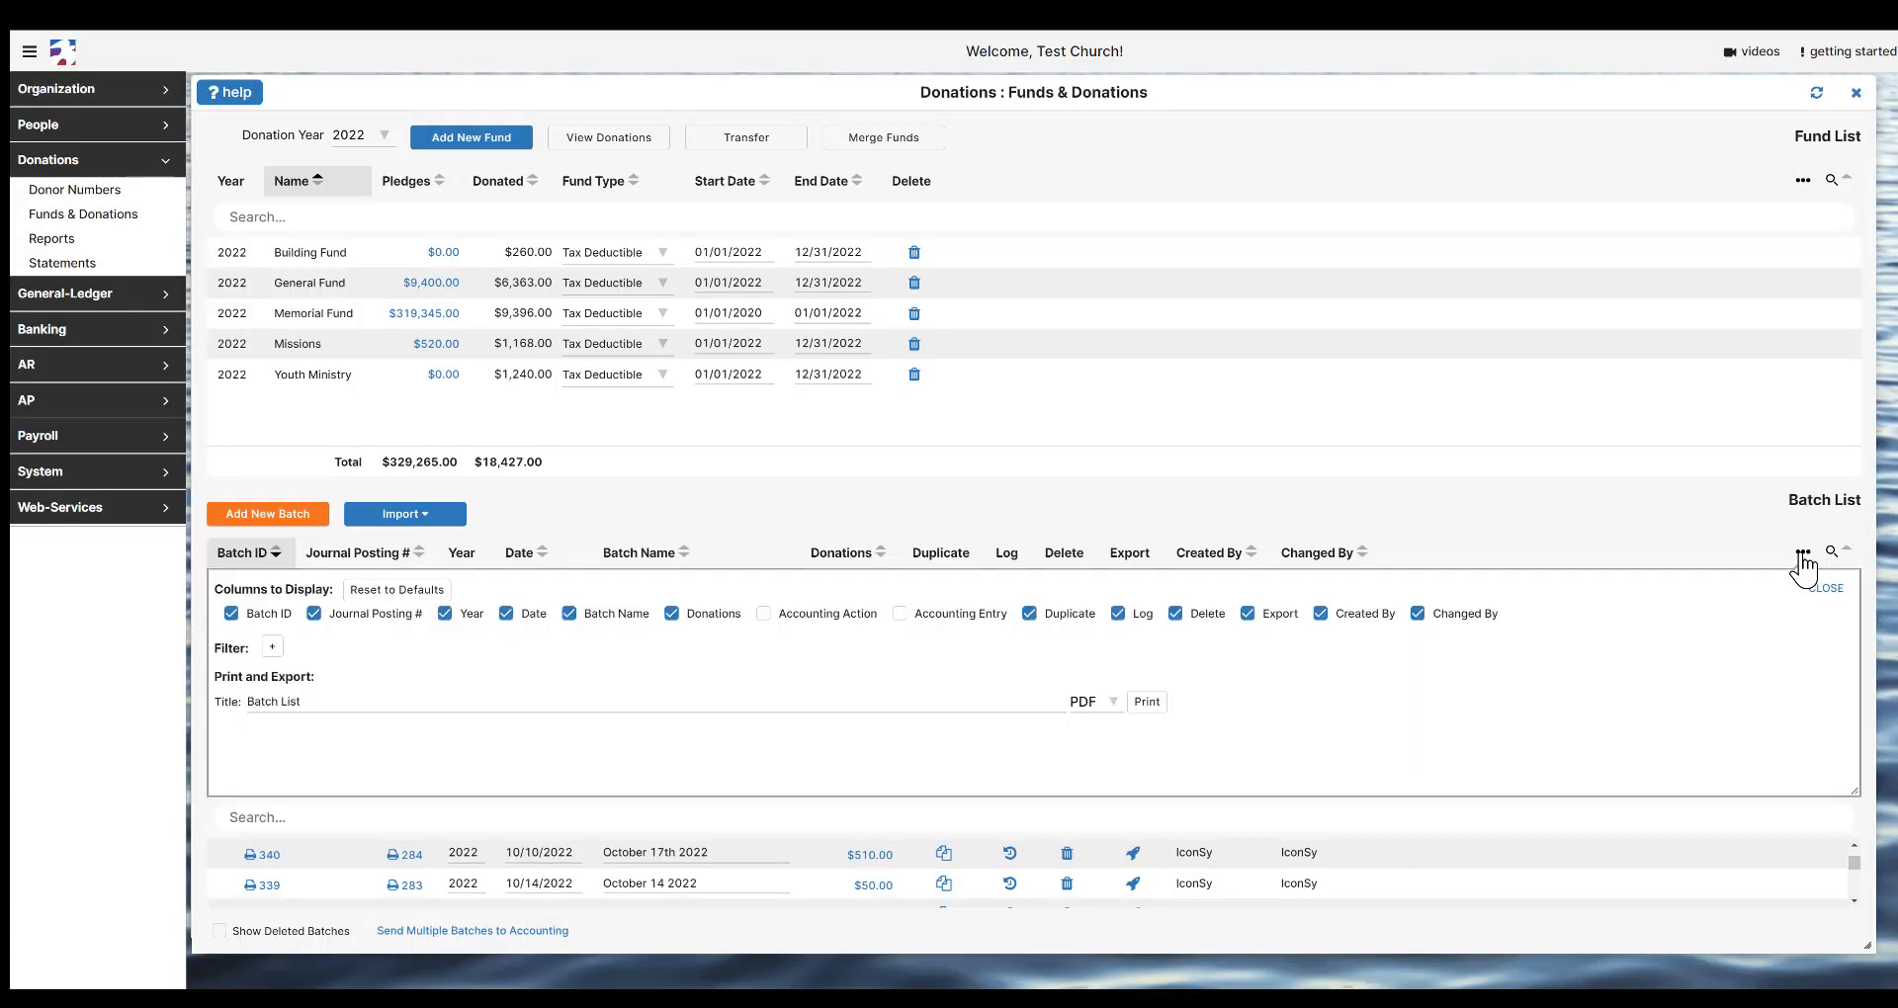
{"action": "left_click", "coordinate": [1248, 615]}
{"action": "left_click", "coordinate": [1320, 615]}
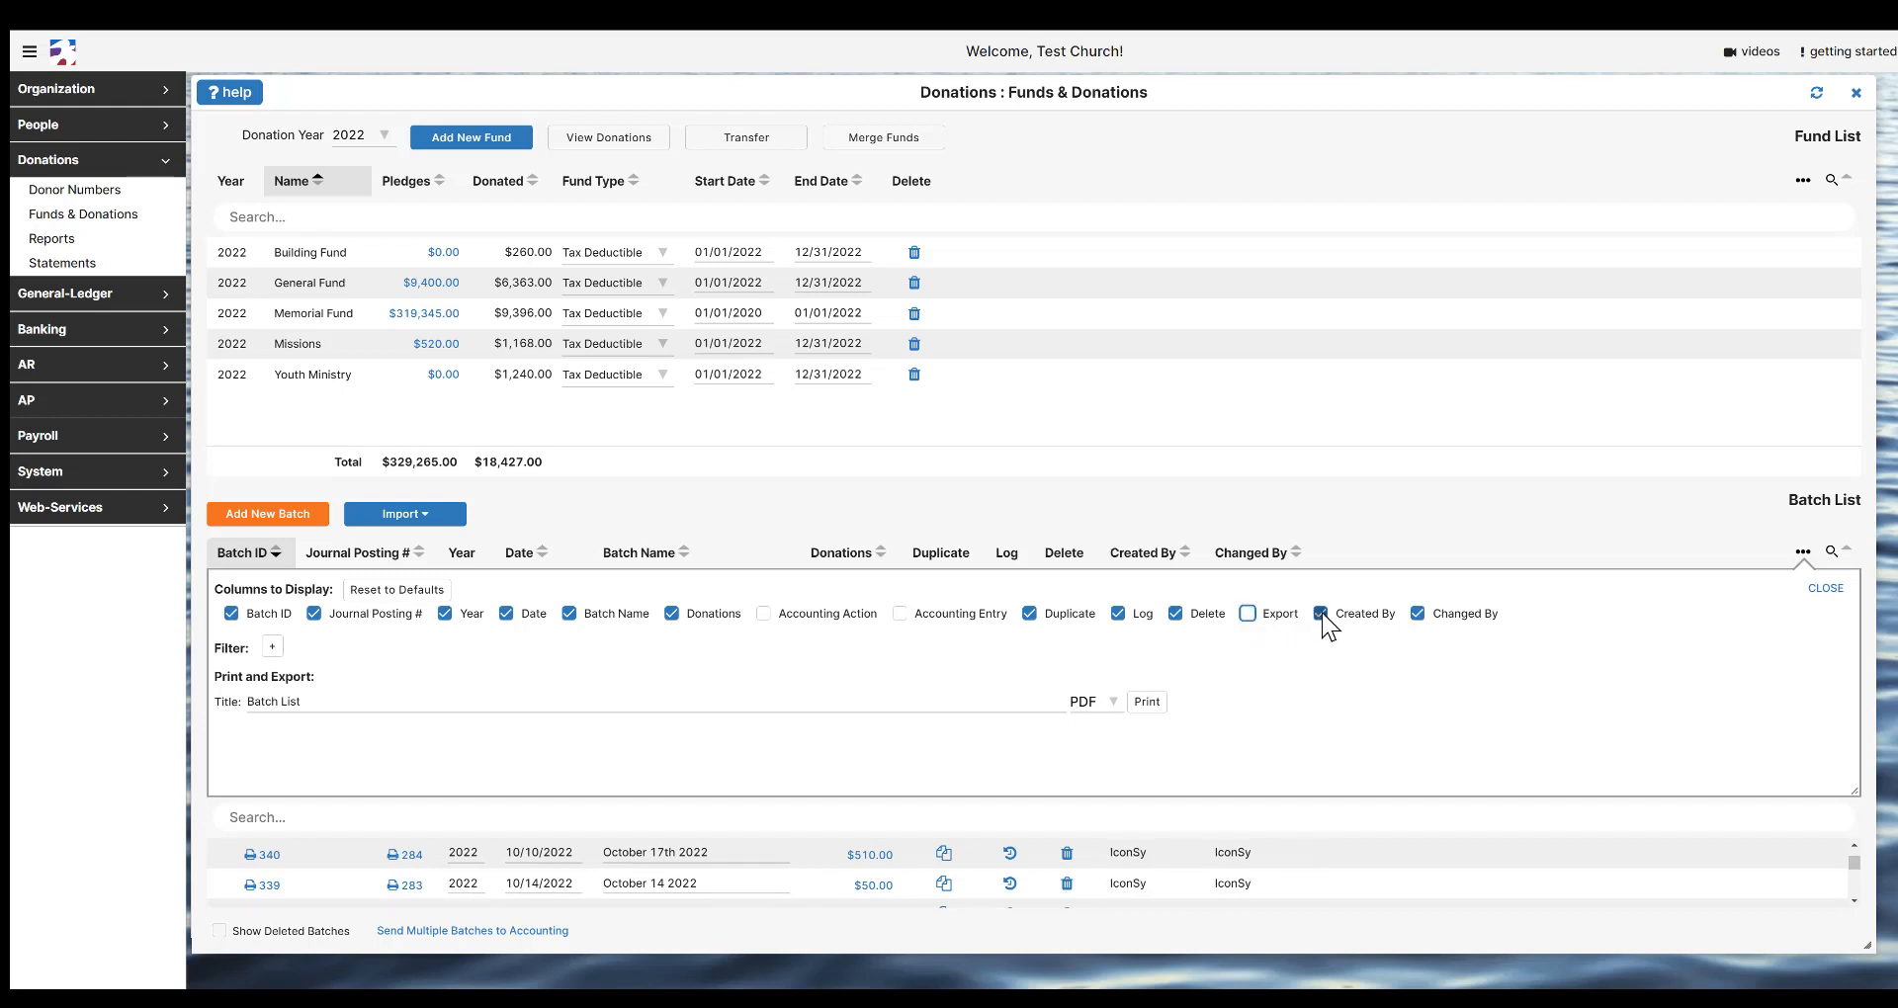
{"action": "left_click", "coordinate": [1418, 615]}
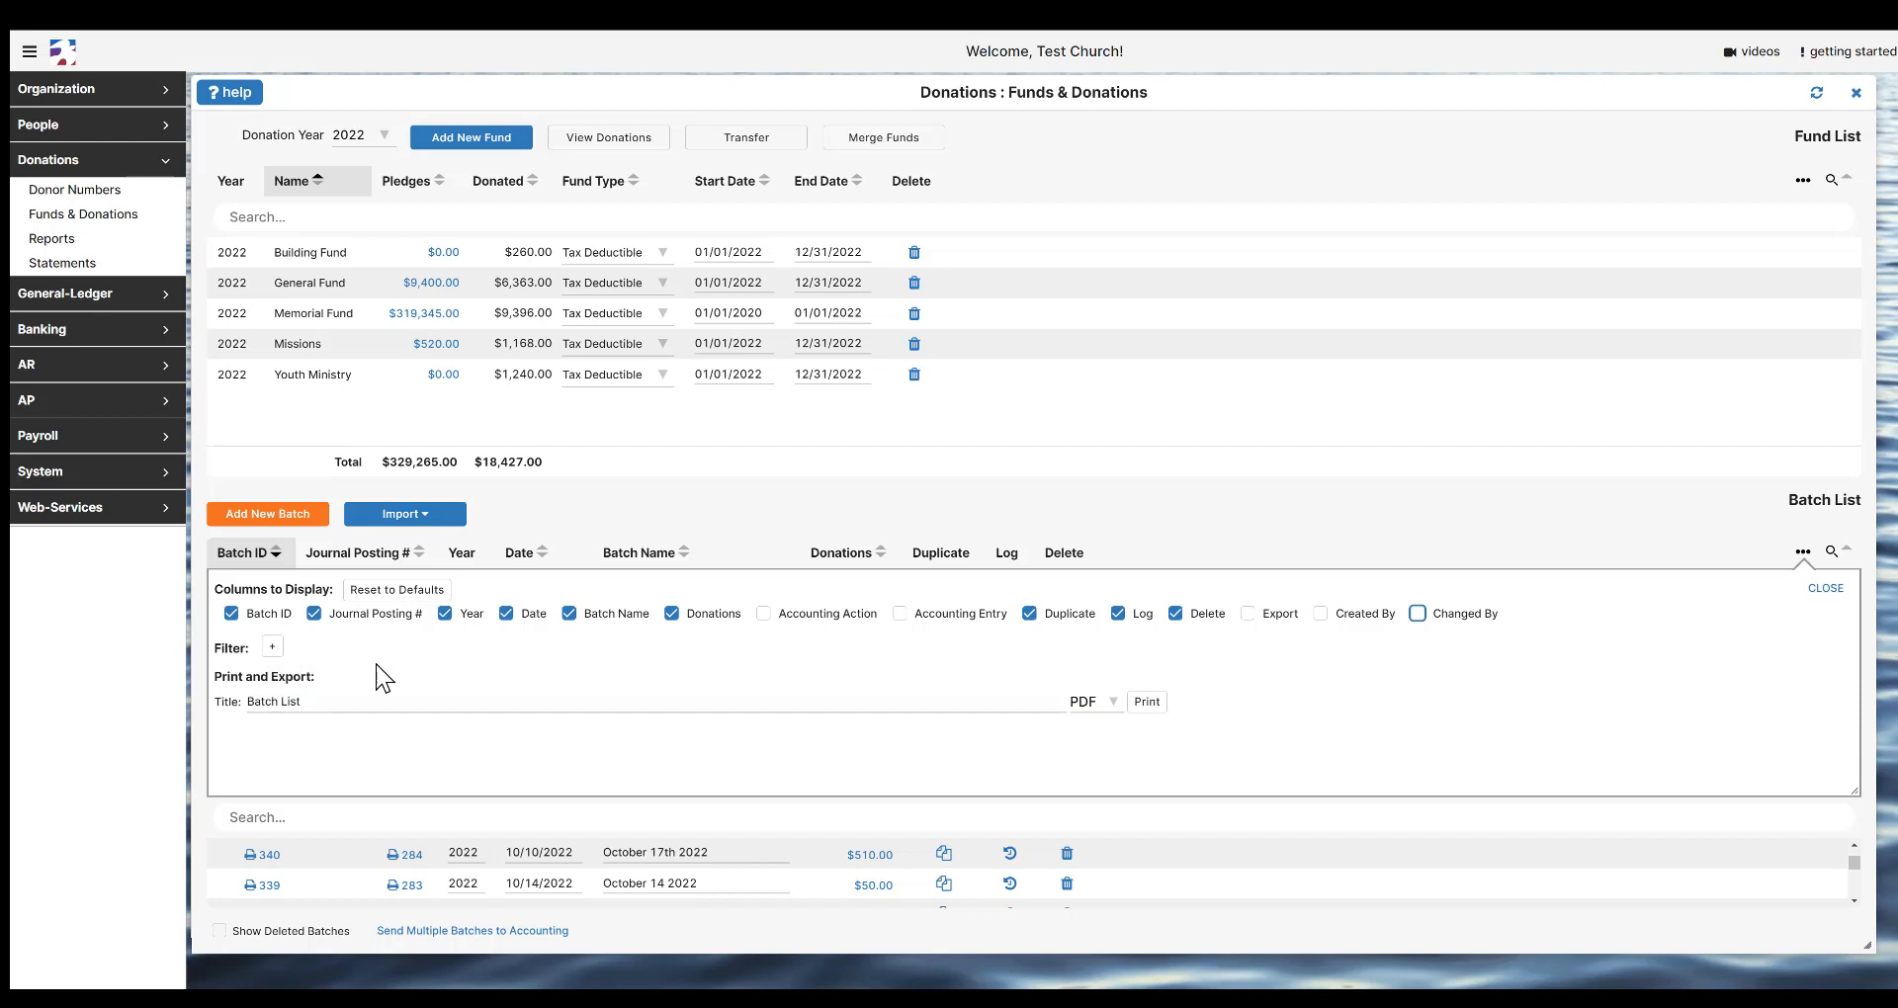
- Filter the batch list to dates between 9/1/2022 and 9/30/2022
{"action": "left_click", "coordinate": [272, 647]}
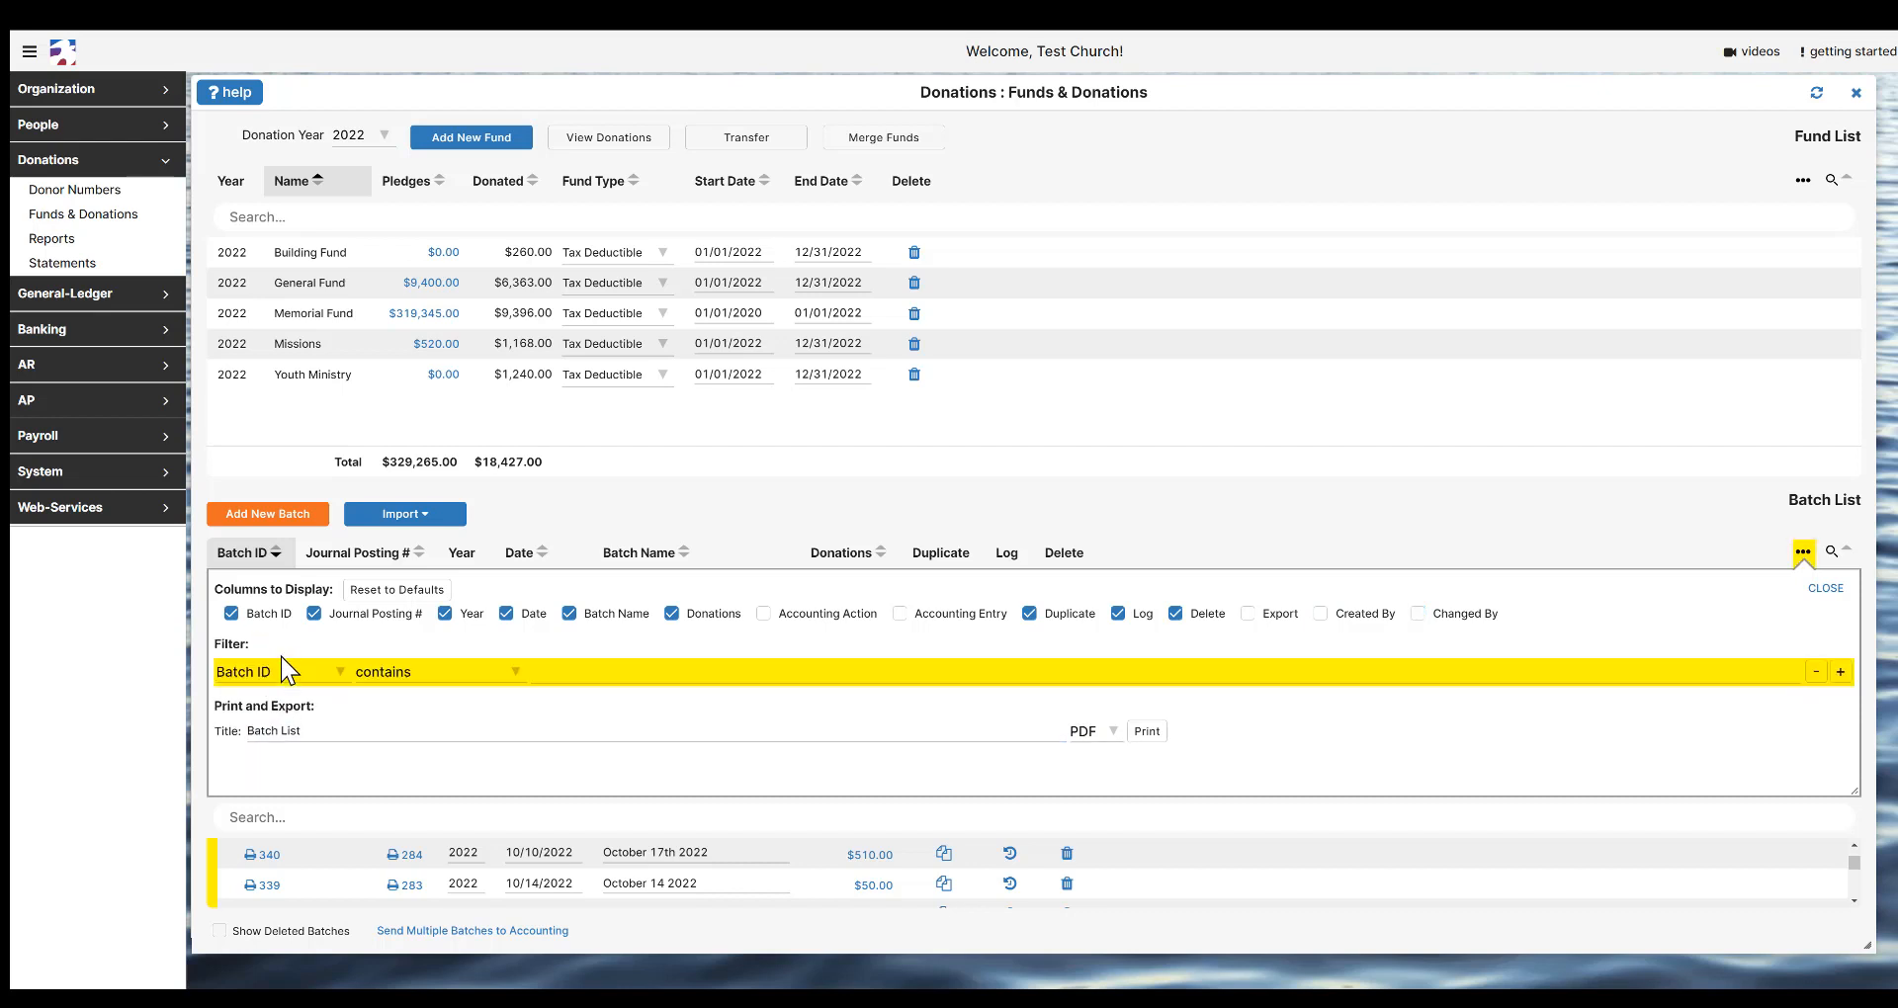
{"action": "left_click", "coordinate": [281, 669]}
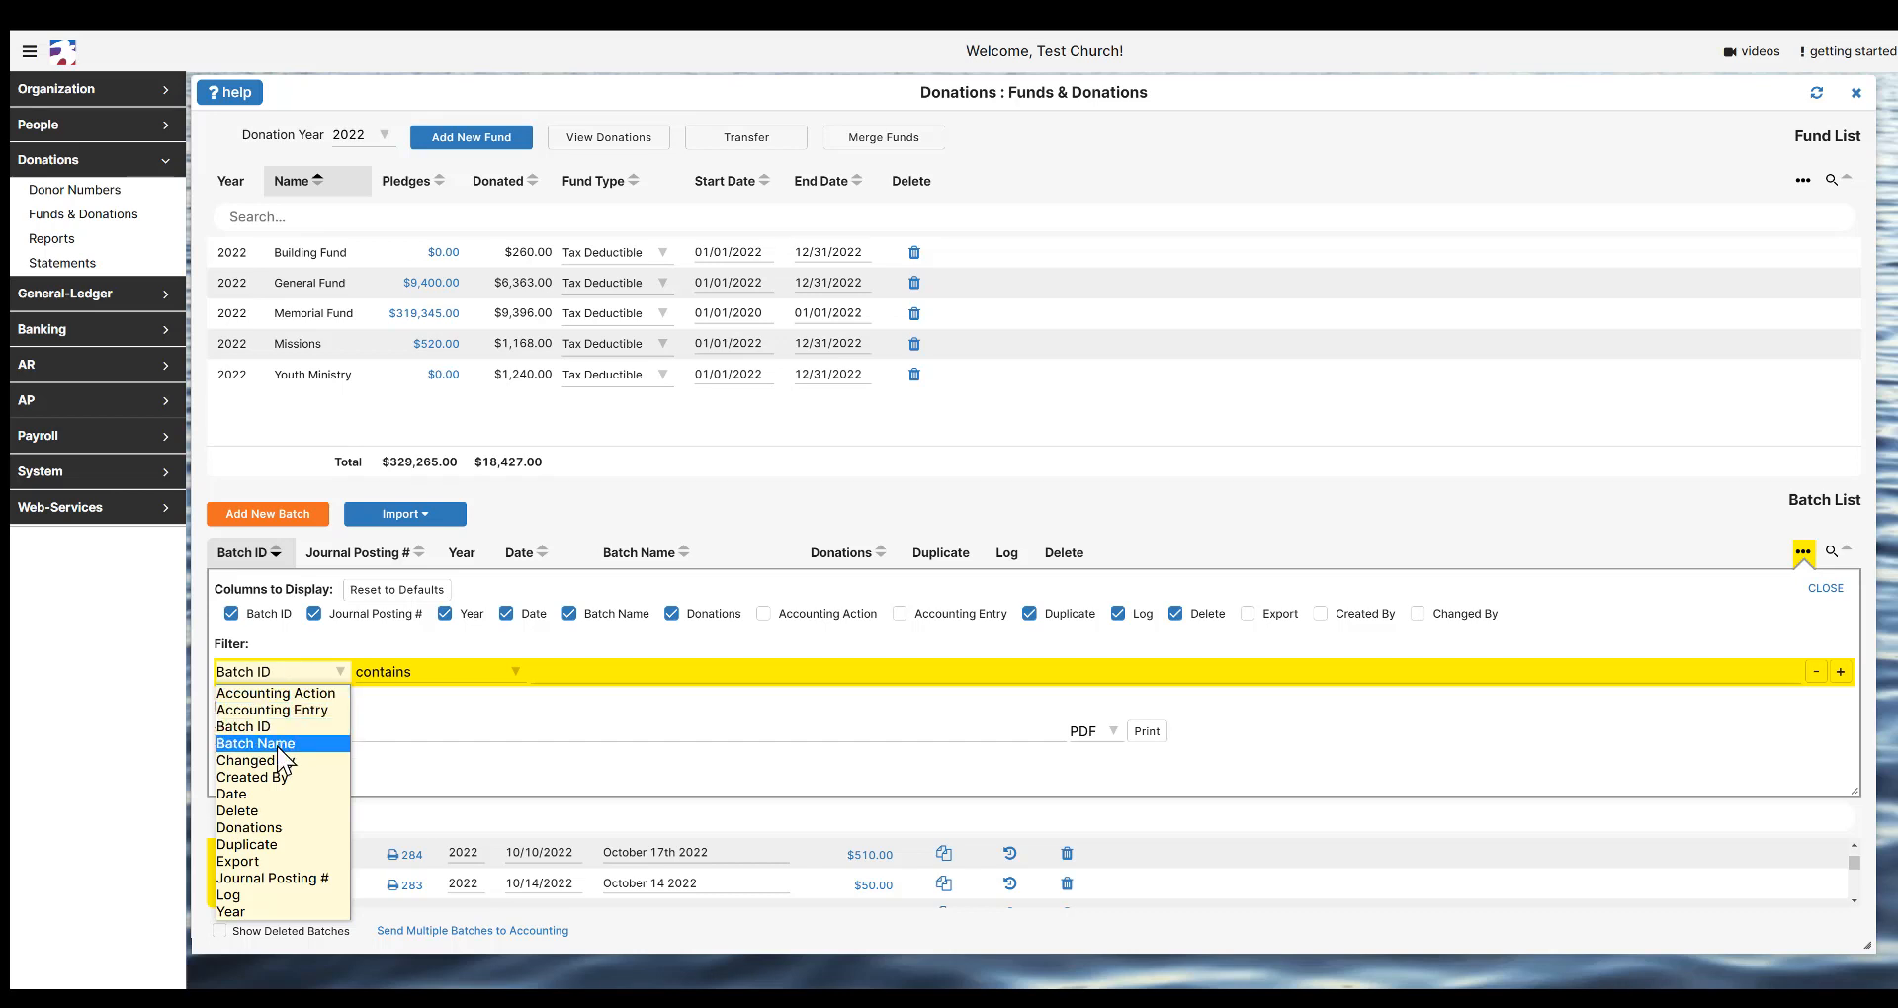
{"action": "left_click", "coordinate": [267, 794]}
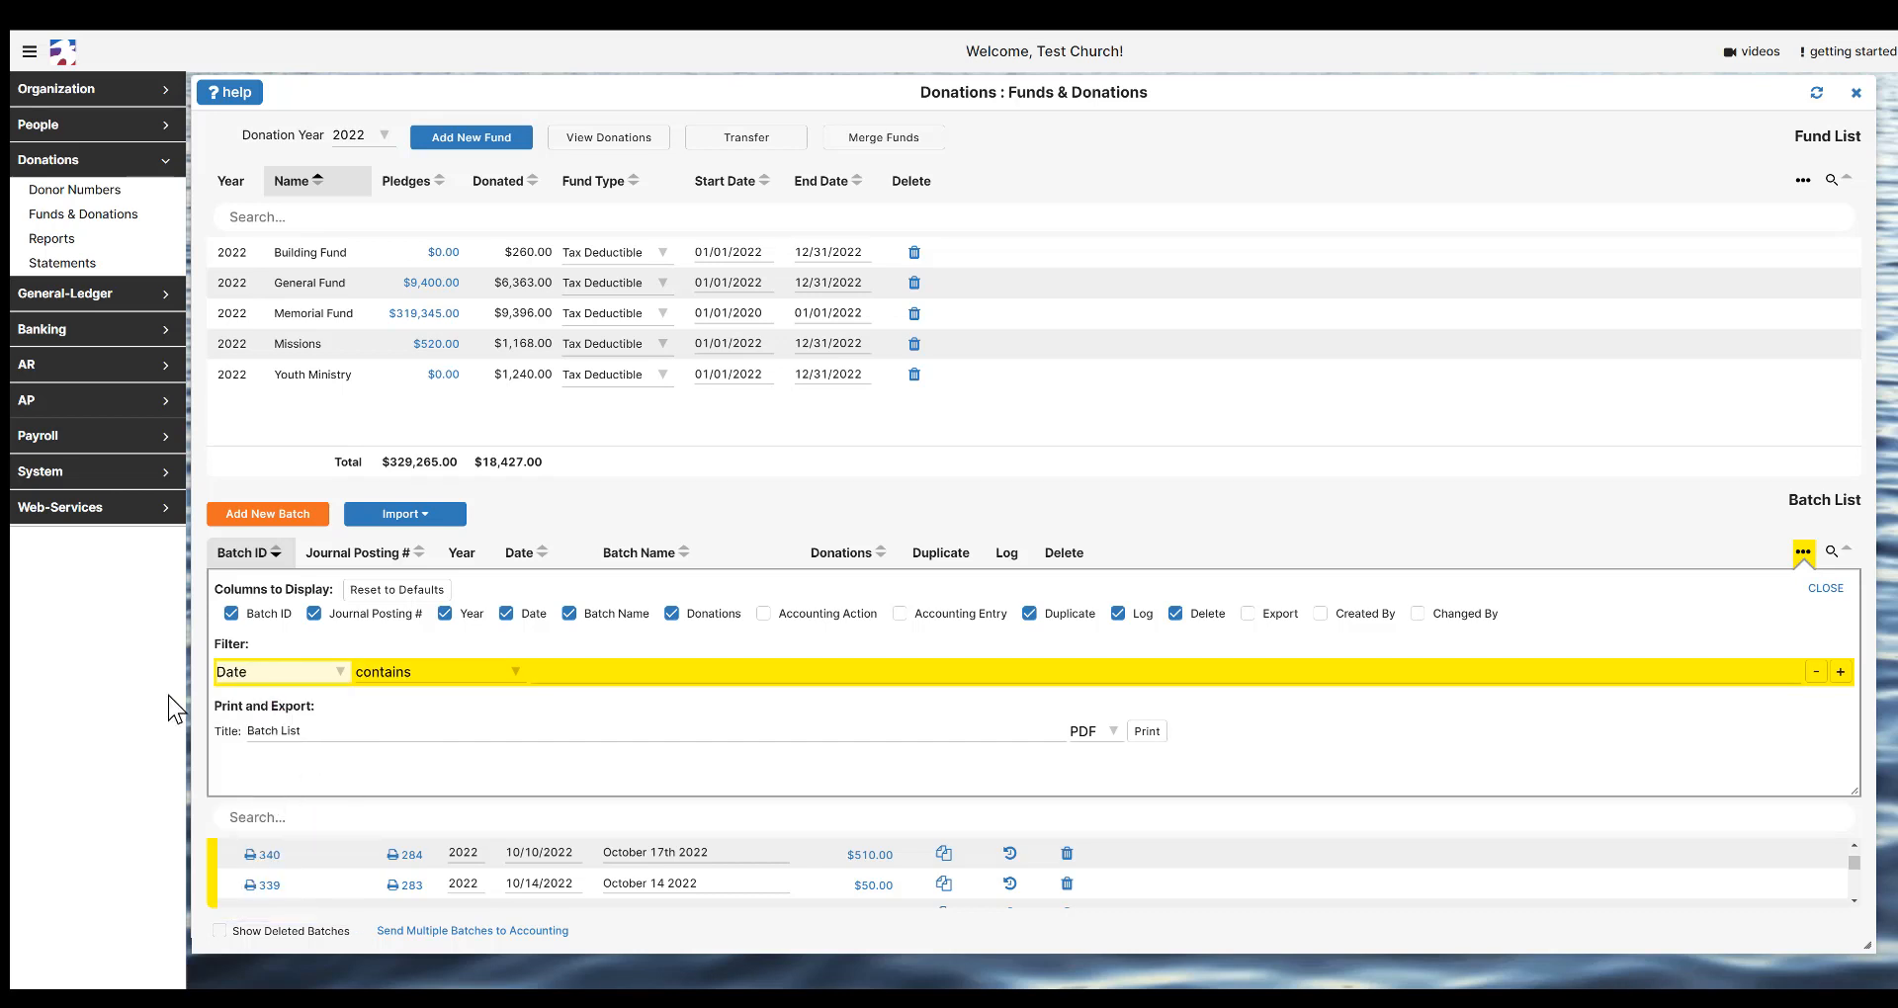
{"action": "left_click", "coordinate": [446, 682]}
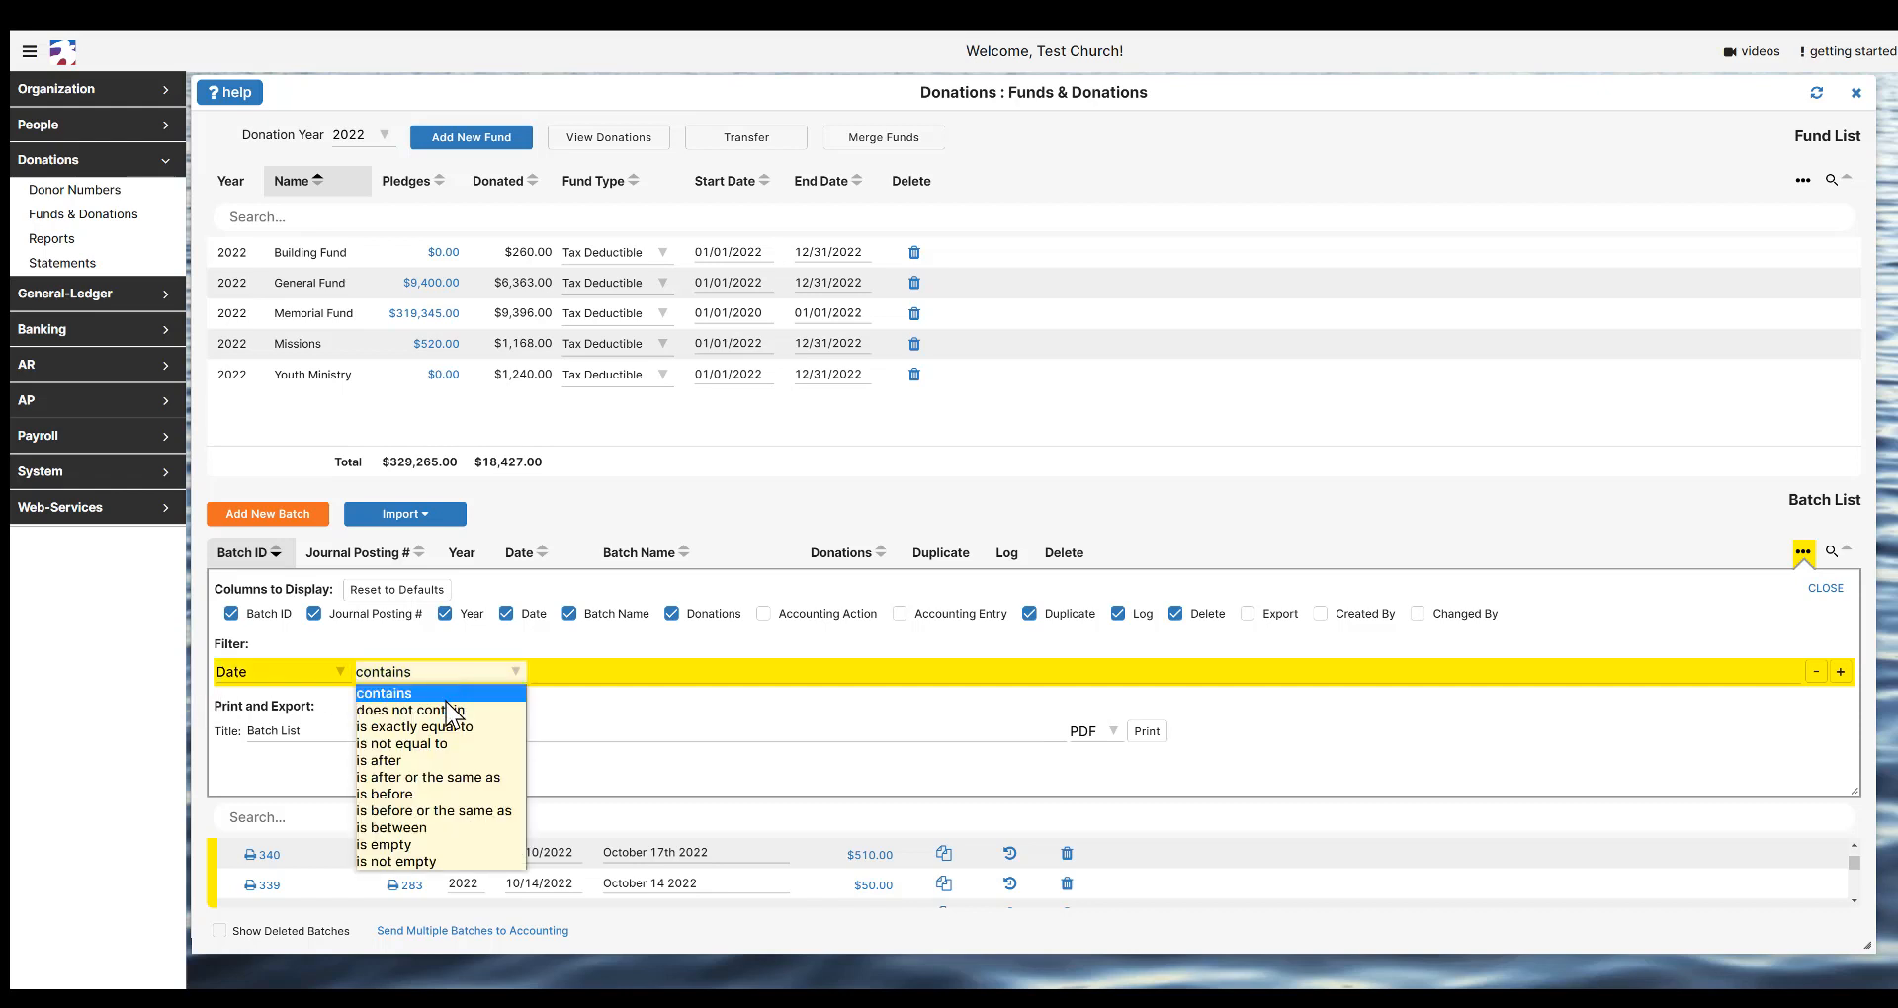
{"action": "left_click", "coordinate": [435, 834]}
{"action": "left_click", "coordinate": [564, 672]}
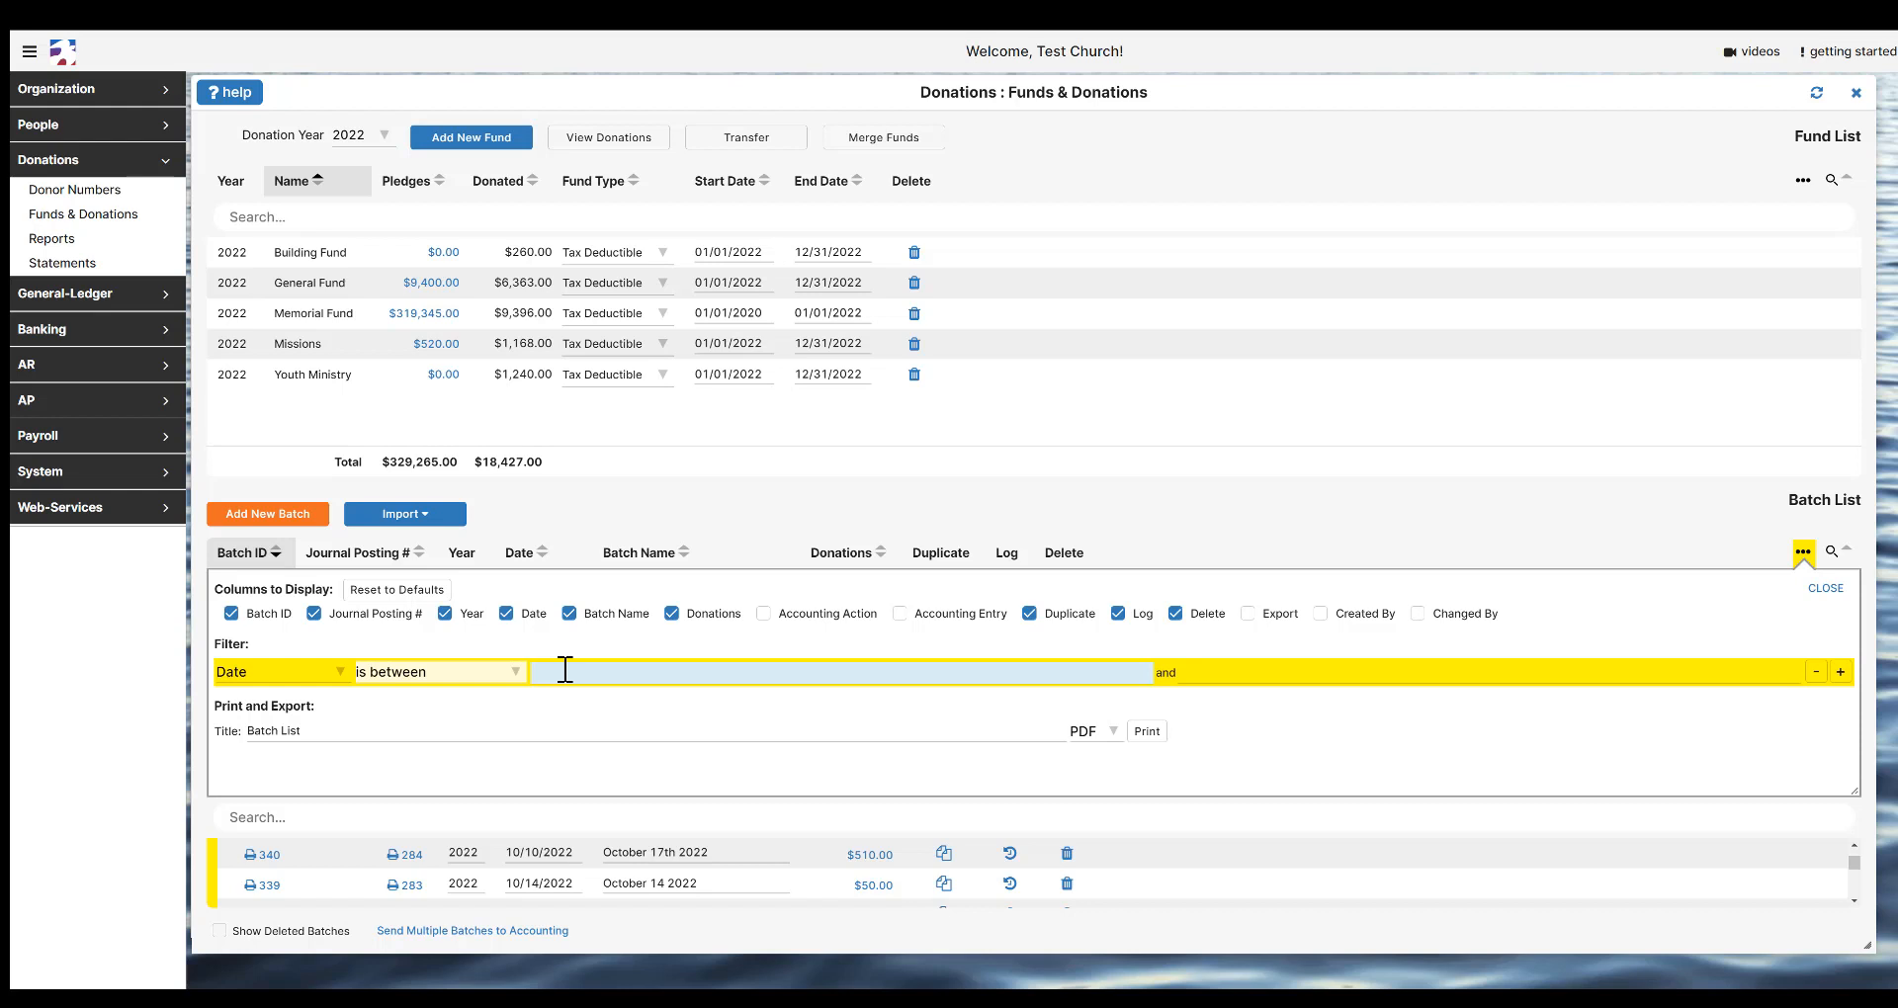
{"action": "left_click", "coordinate": [564, 671]}
{"action": "type", "text": "9/1/2022"}
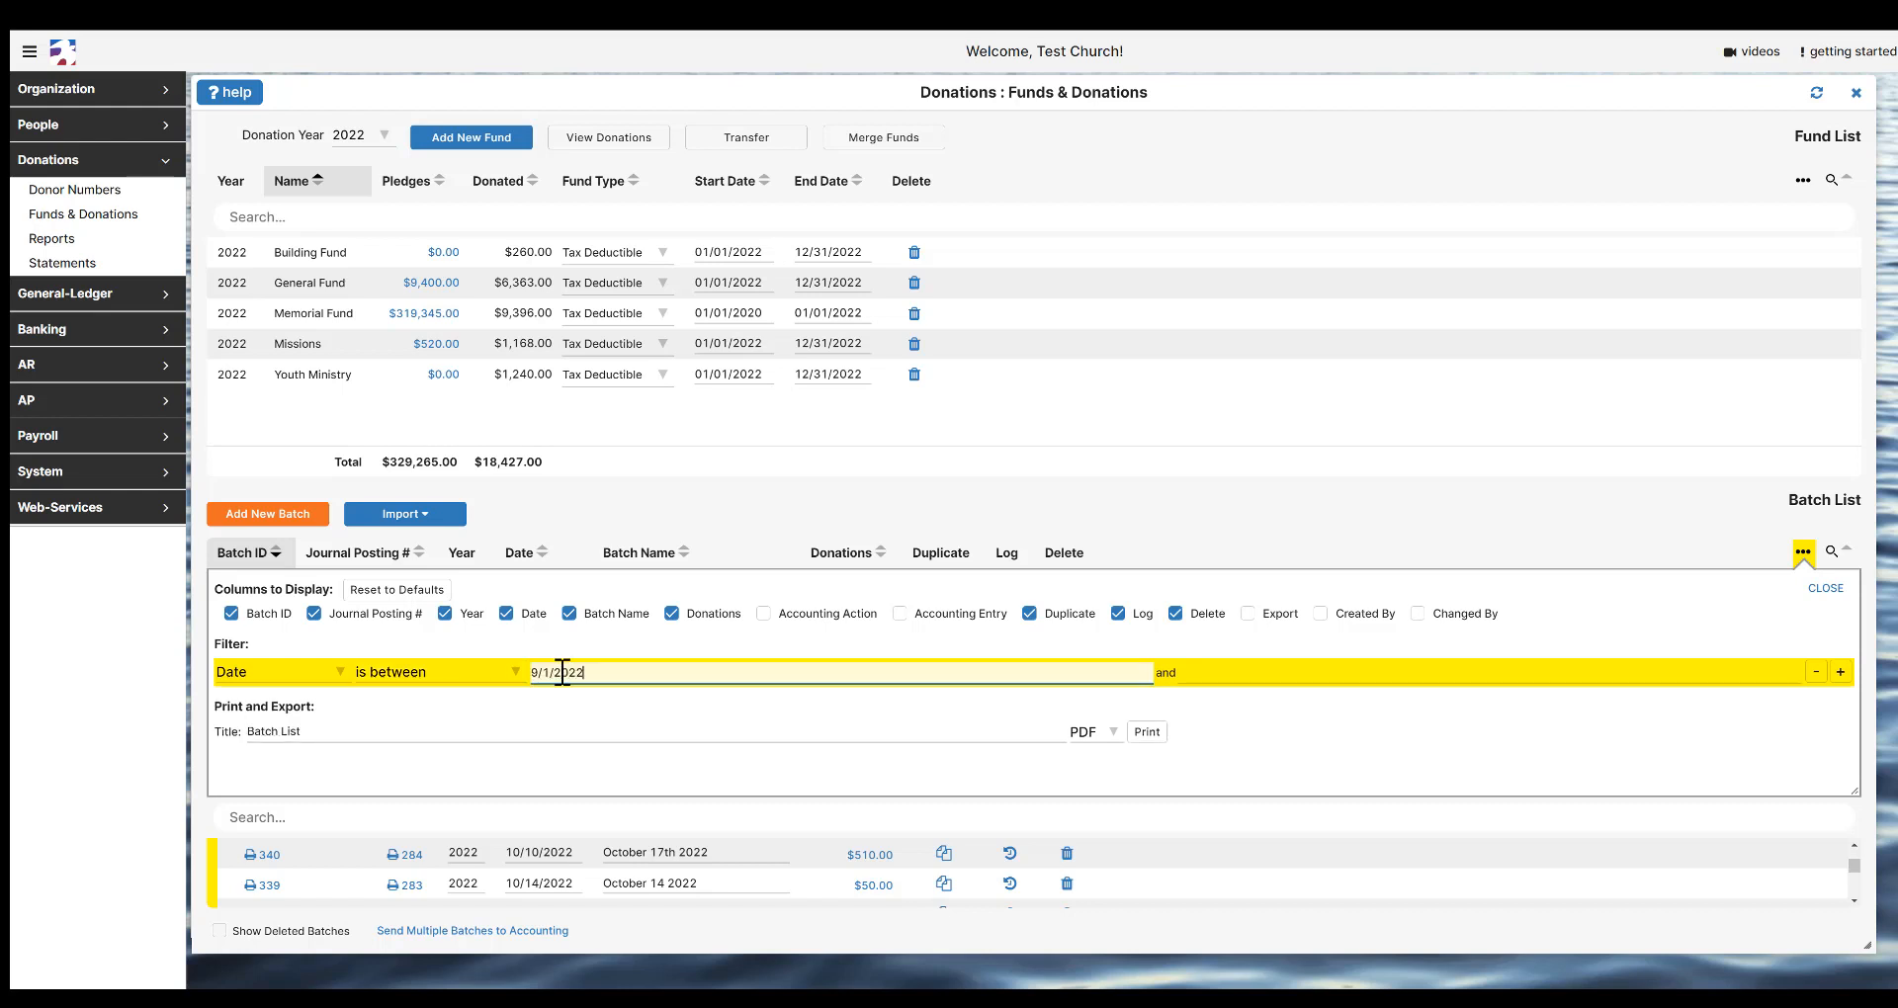
{"action": "key", "text": "Tab"}
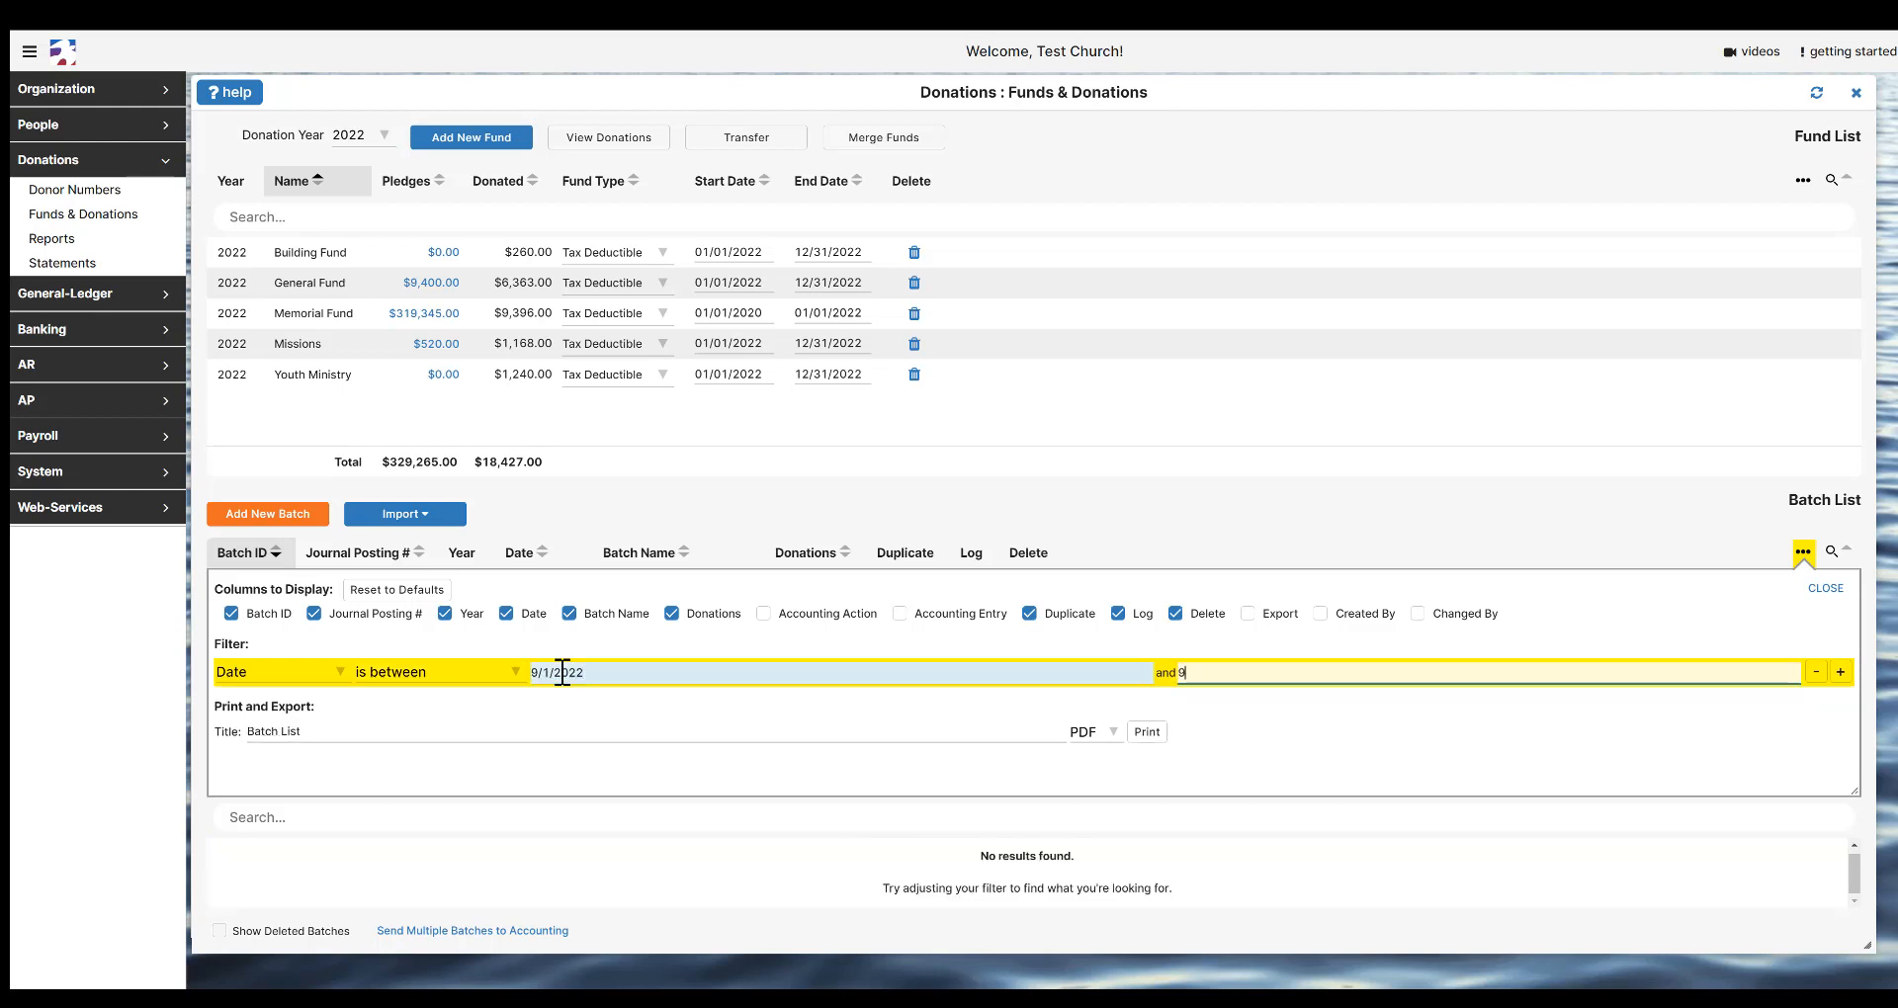
{"action": "type", "text": "9/30/2022"}
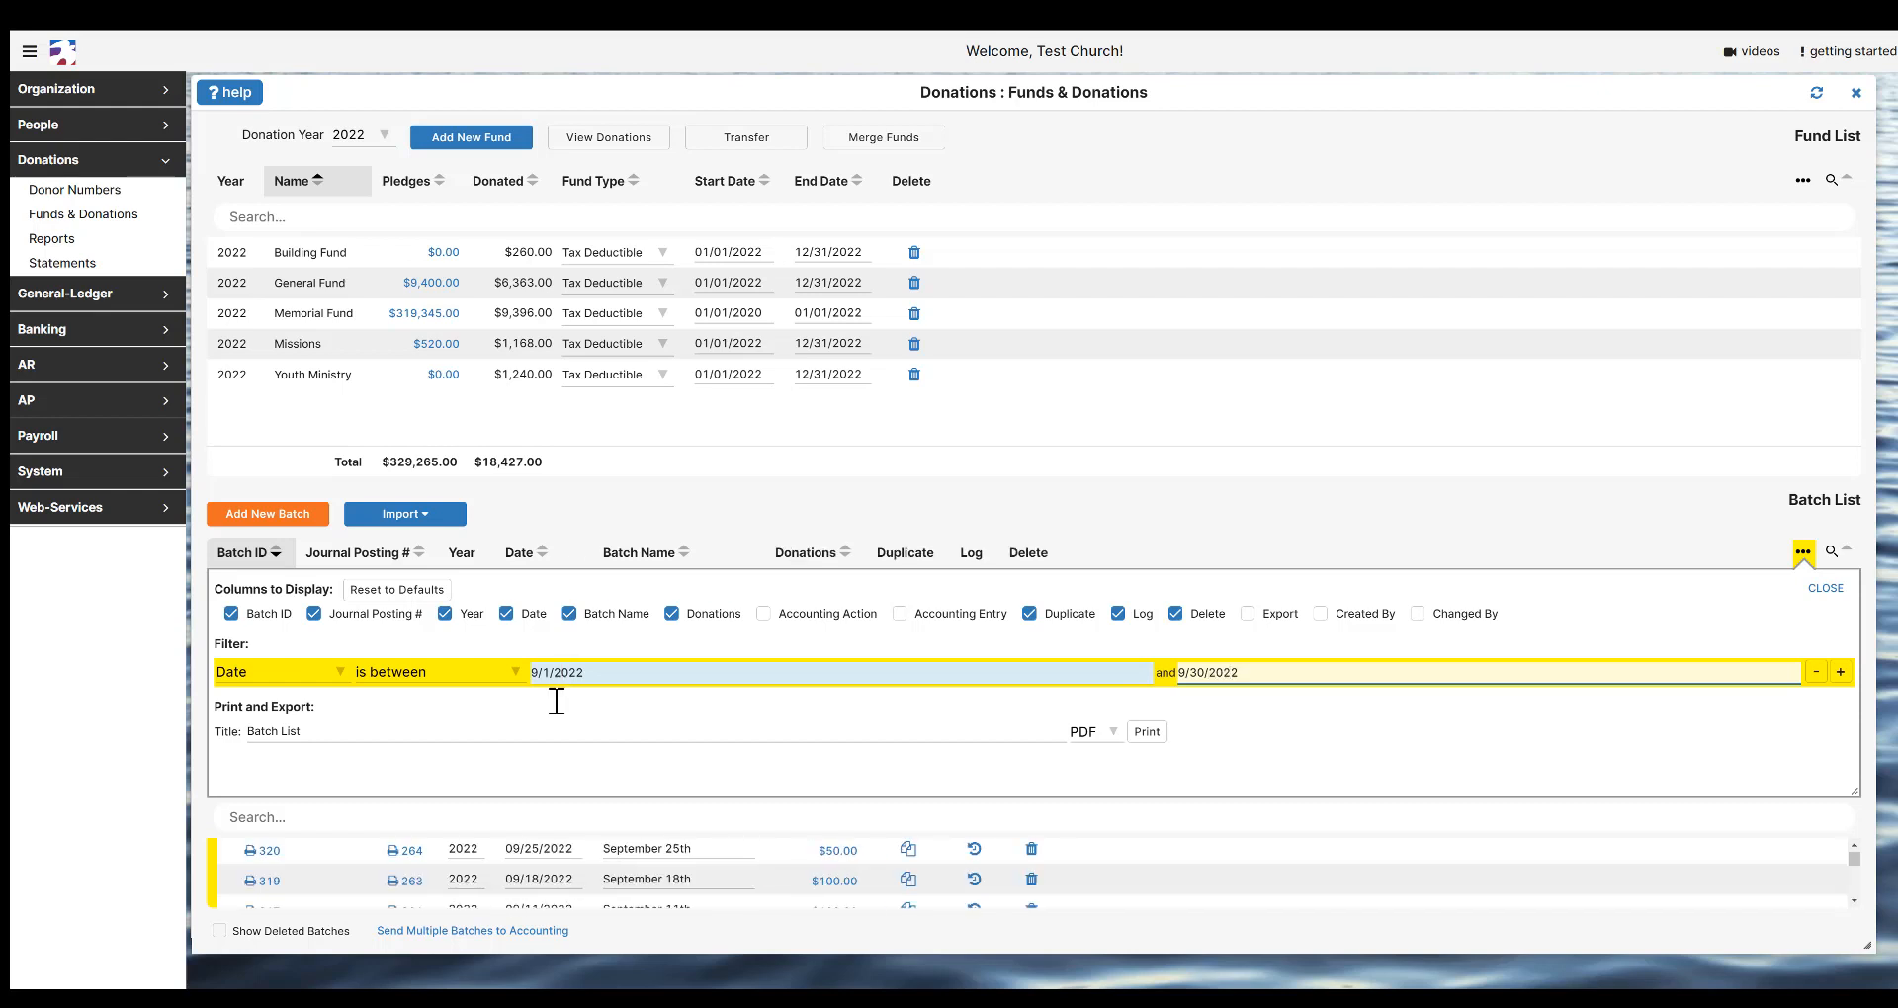
{"action": "left_click", "coordinate": [1824, 589]}
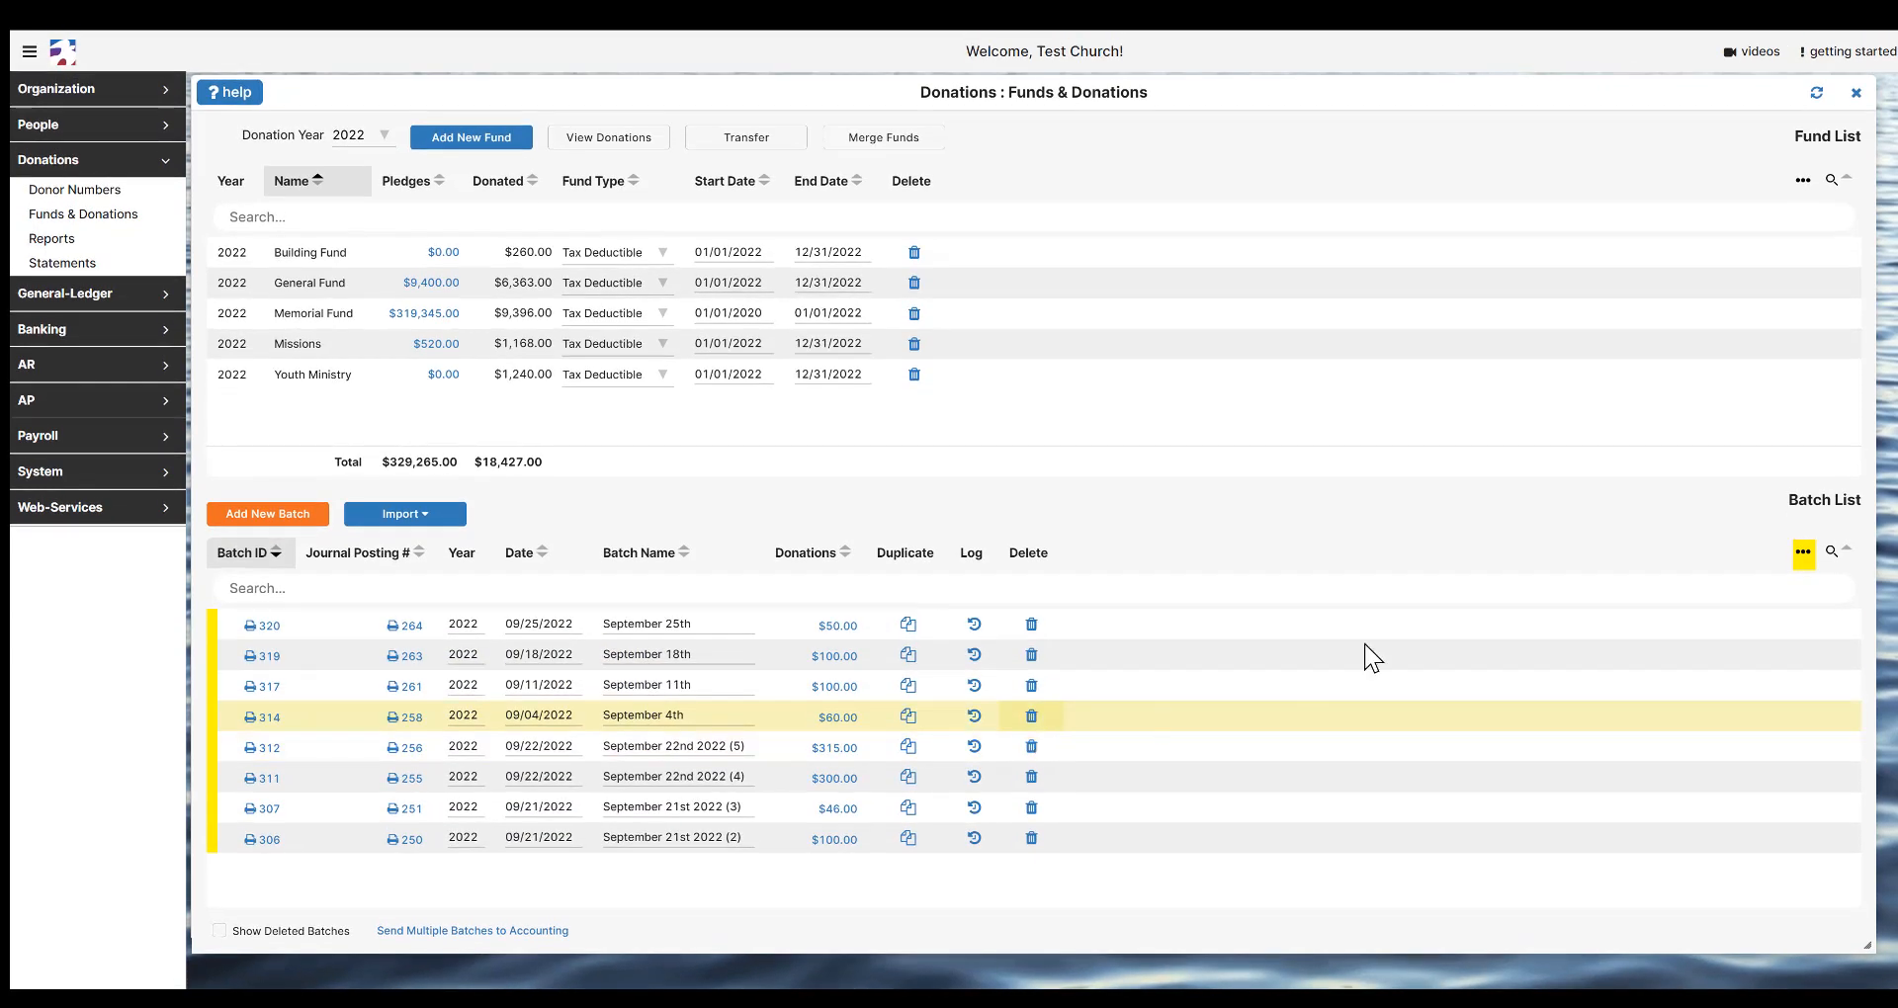
- Set the print title to 'September Batches' and remove the date filter
{"action": "left_click", "coordinate": [1803, 553]}
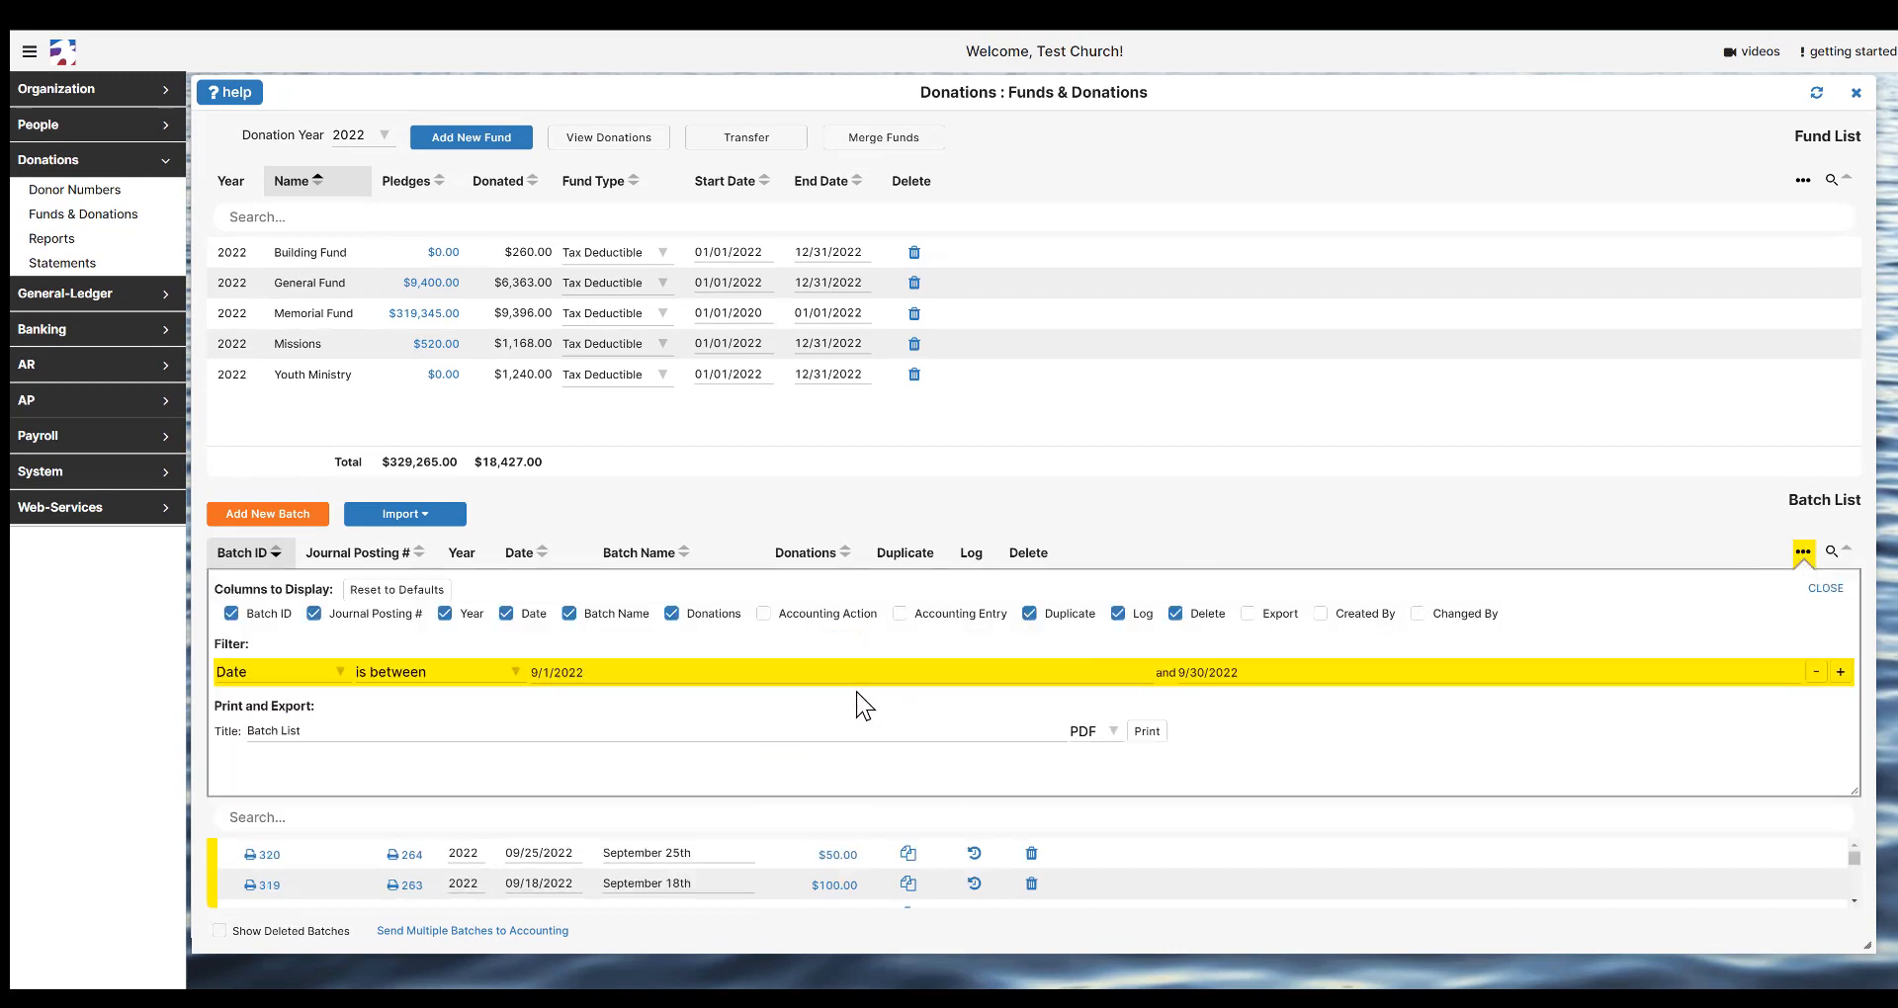
{"action": "left_click_drag", "start_coordinate": [444, 723], "coordinate": [204, 726]}
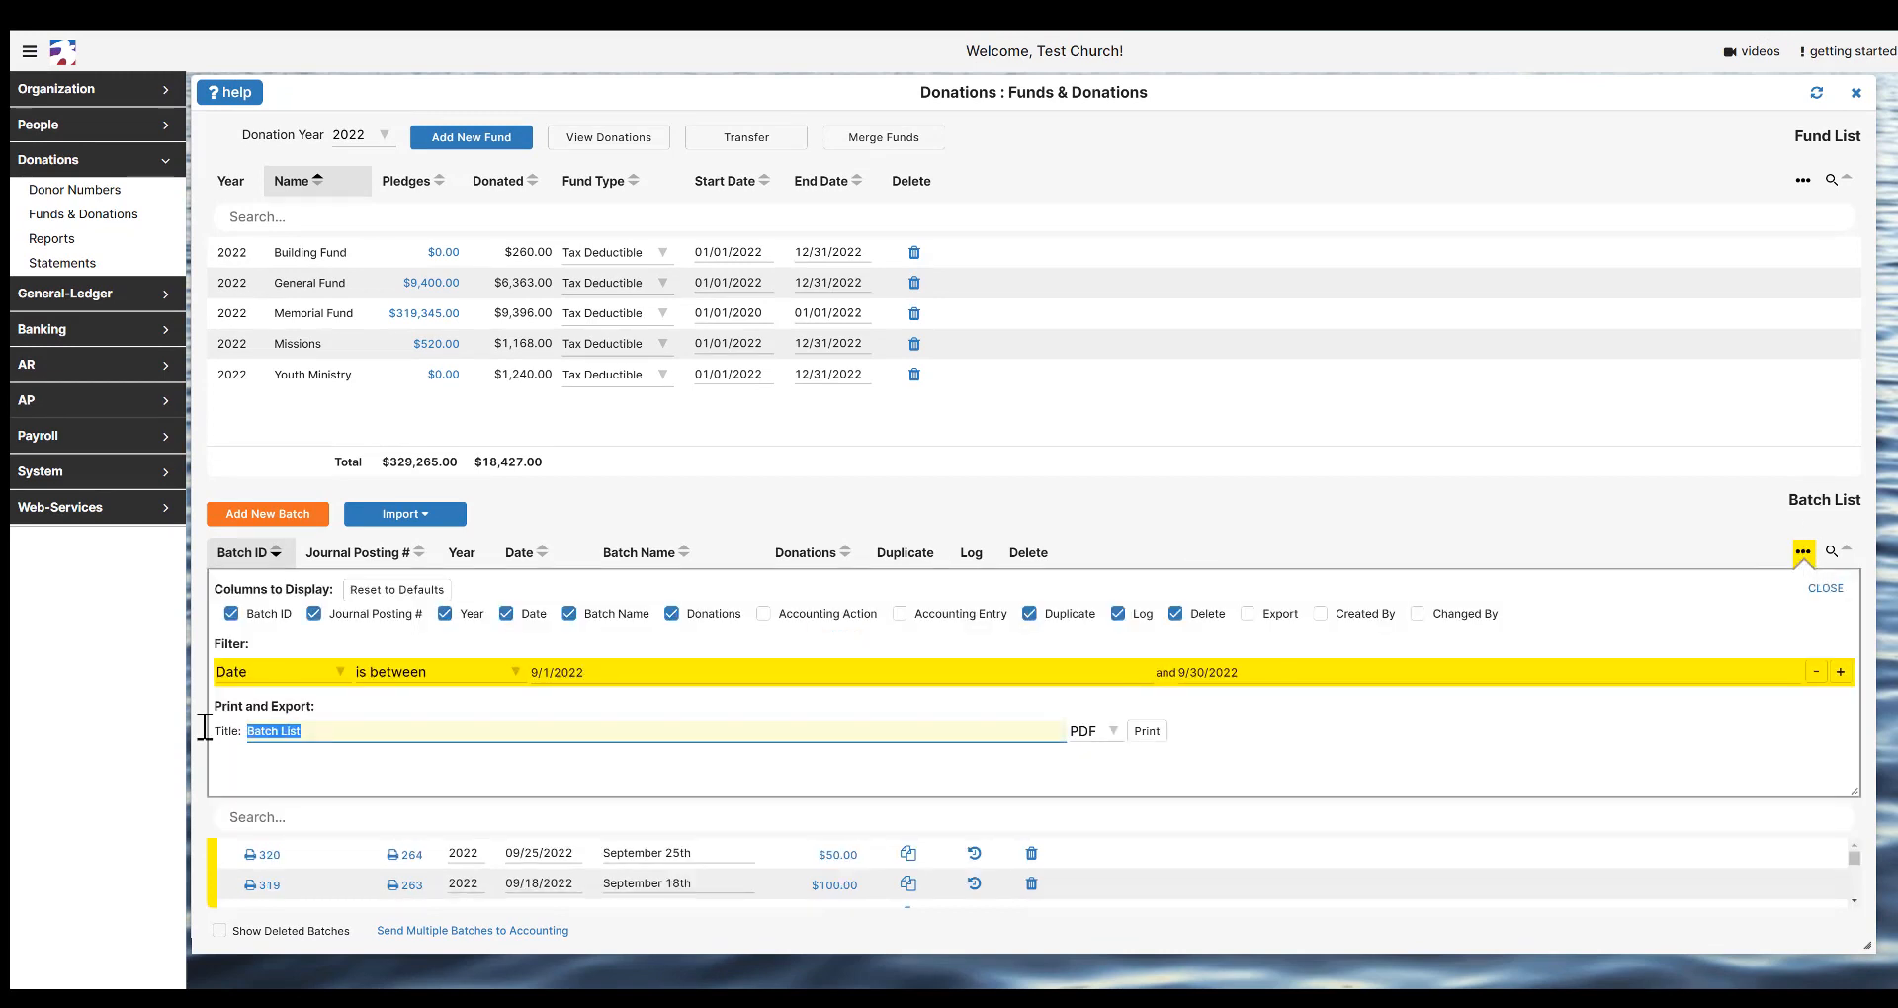
{"action": "type", "text": "September Batches"}
{"action": "left_click", "coordinate": [1816, 673]}
- Pick the source donor and select only the 12/28/2020 and 12/14/2020 donations
{"action": "left_click", "coordinate": [1826, 589]}
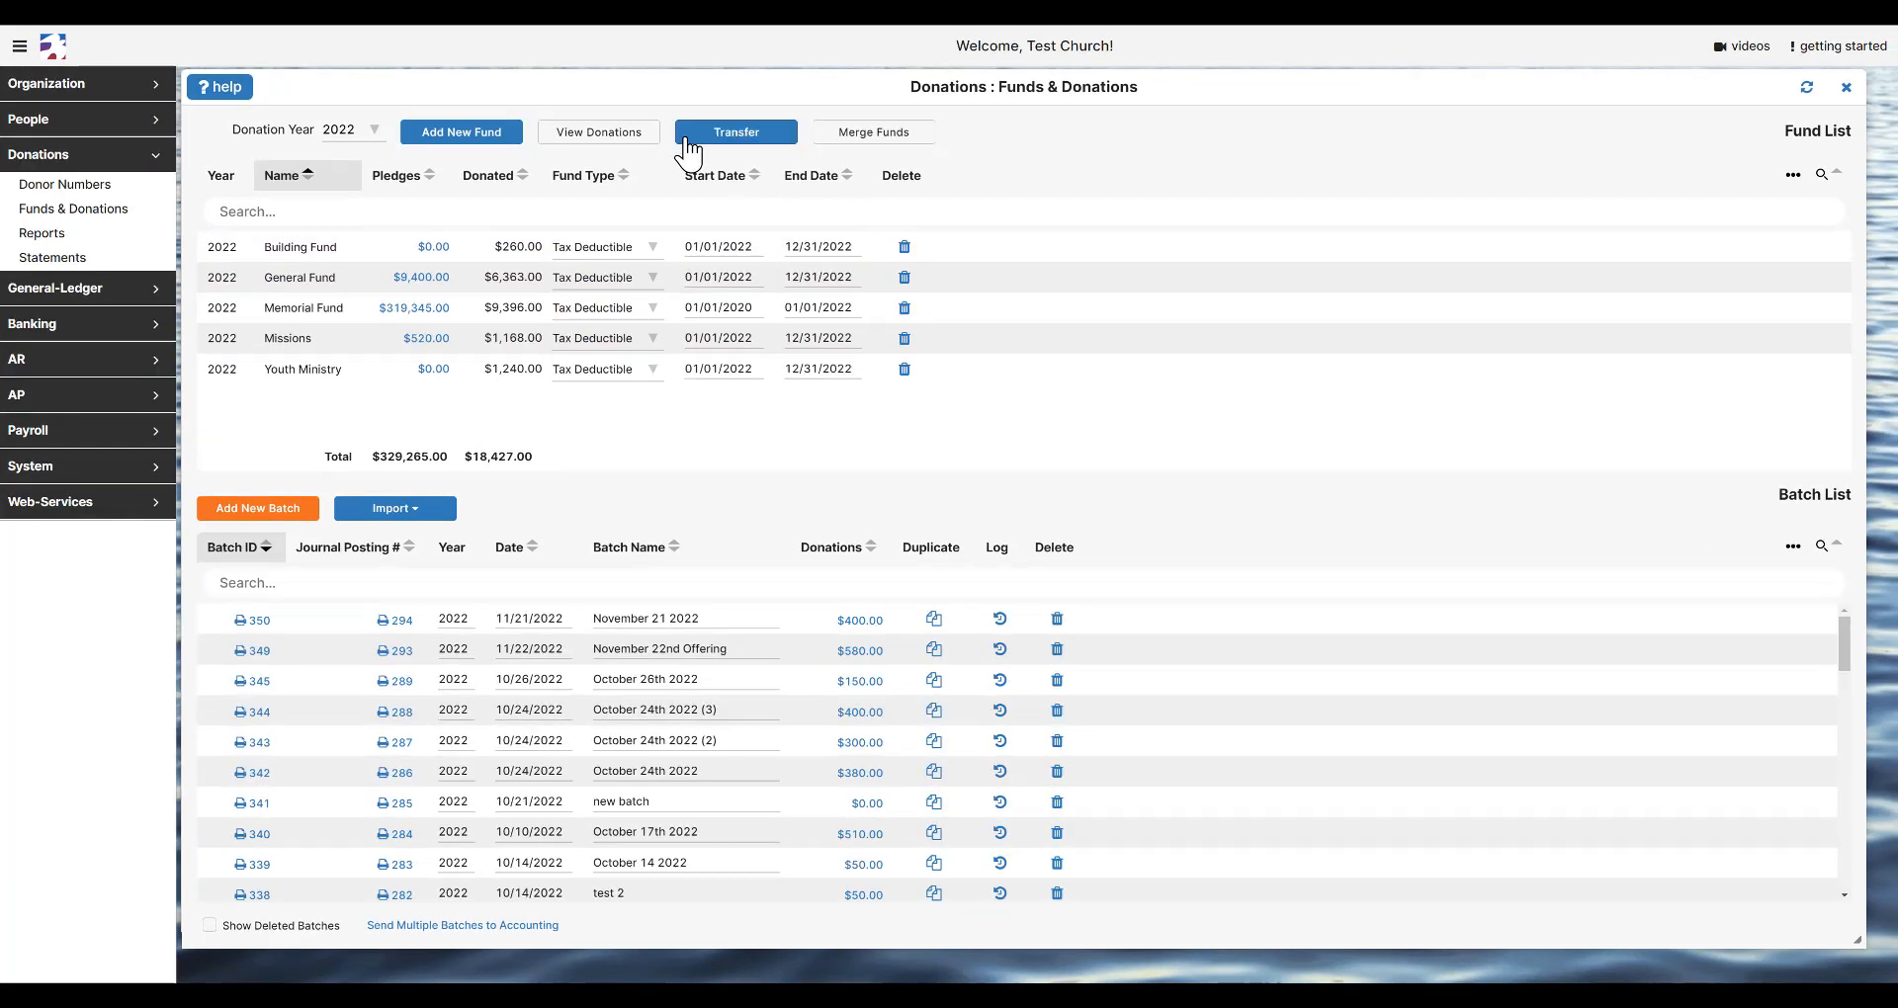
{"action": "left_click", "coordinate": [692, 139]}
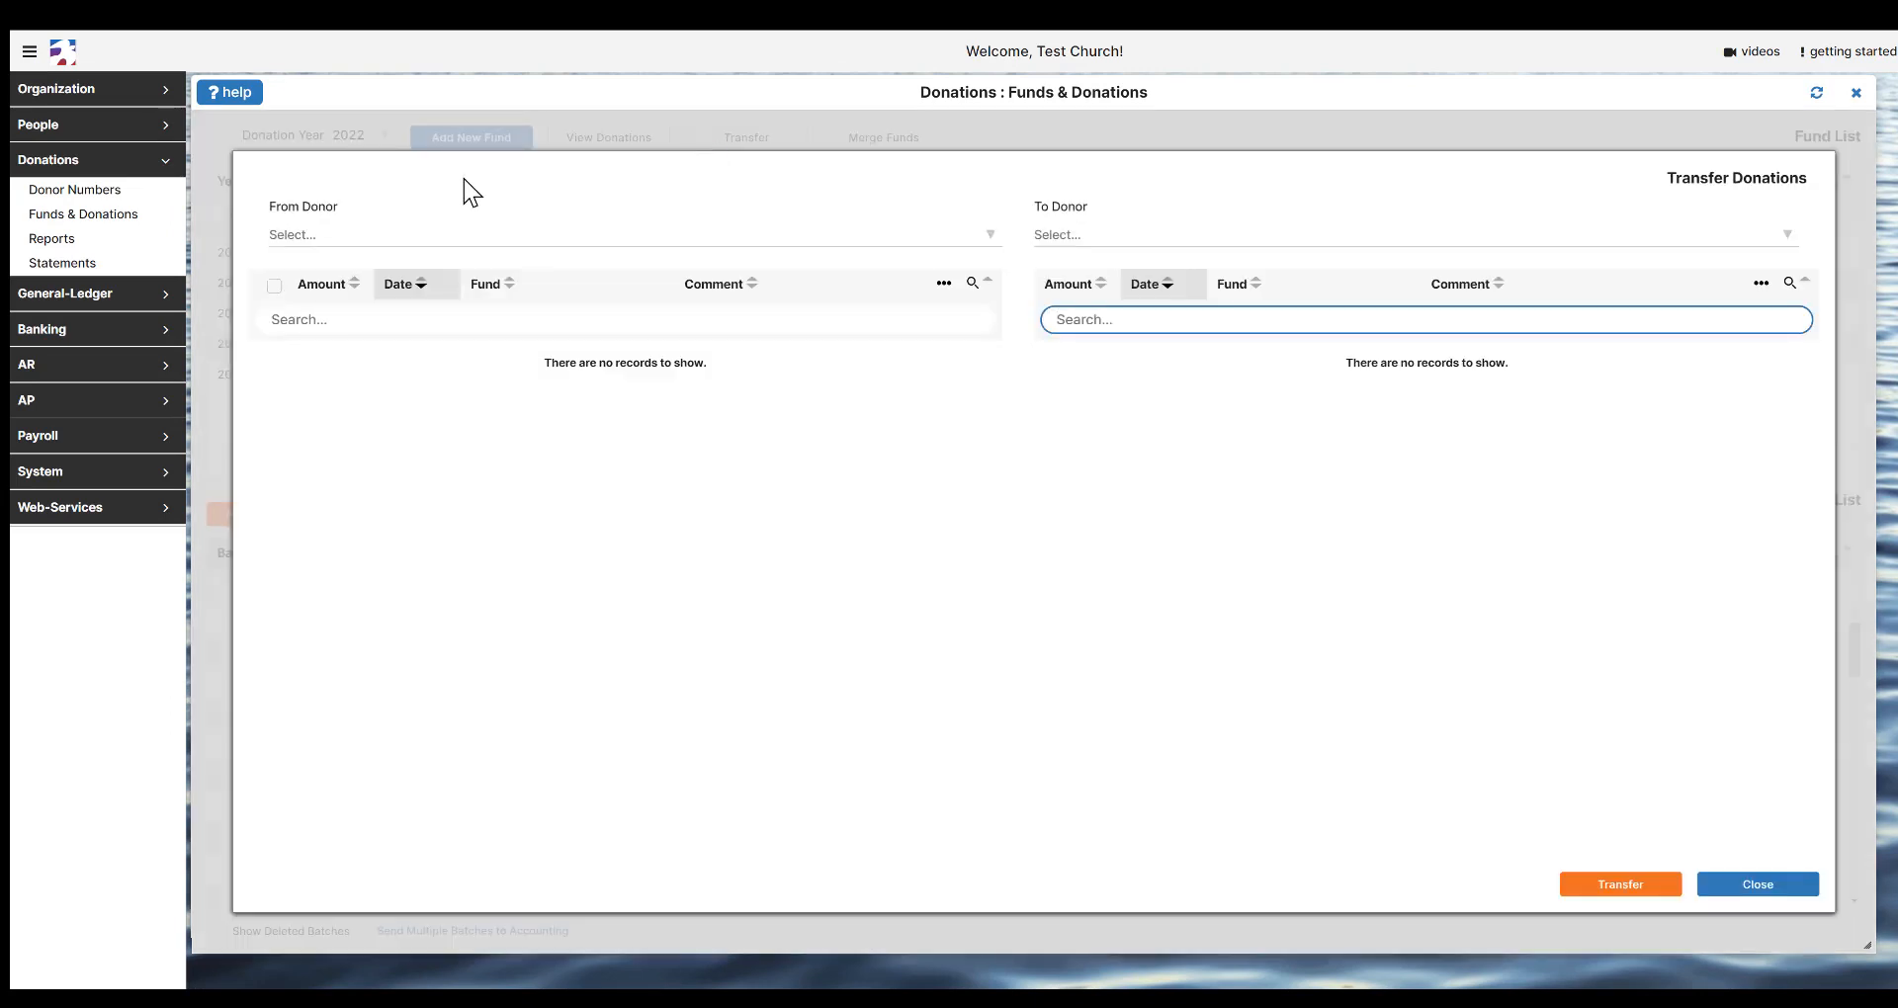
{"action": "left_click", "coordinate": [463, 237]}
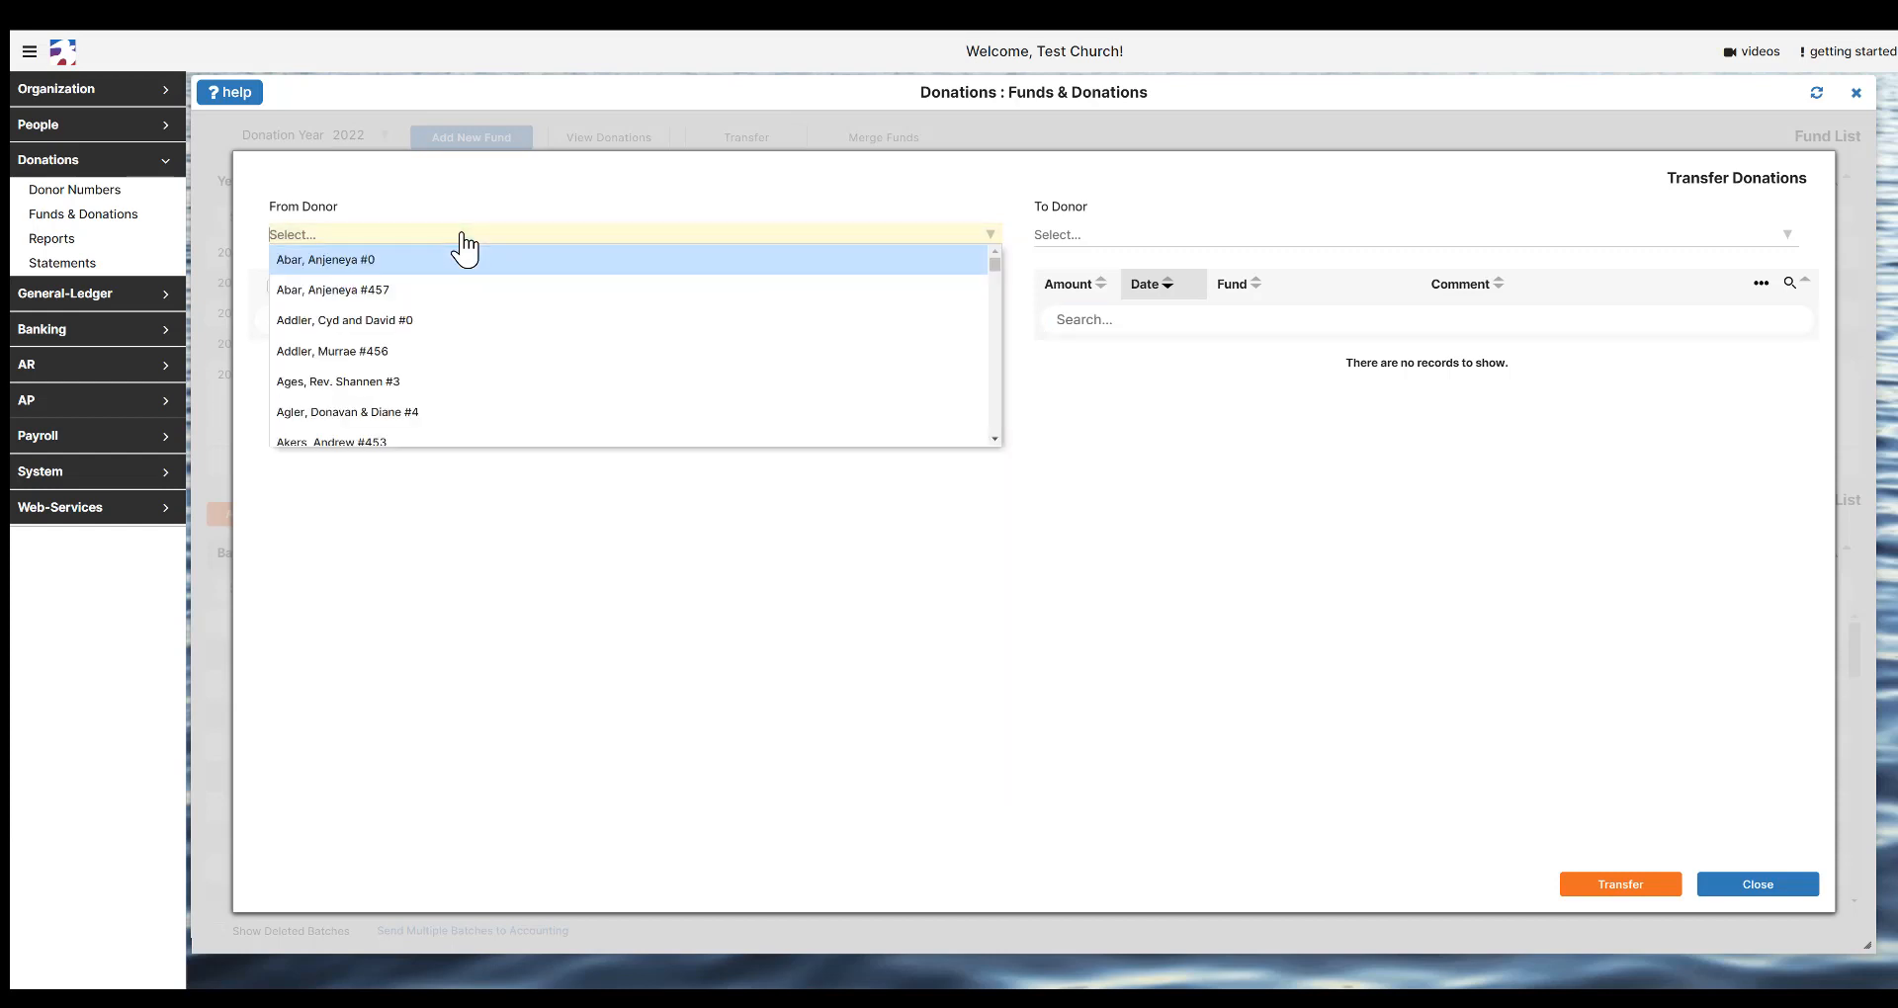
{"action": "type", "text": "ram"}
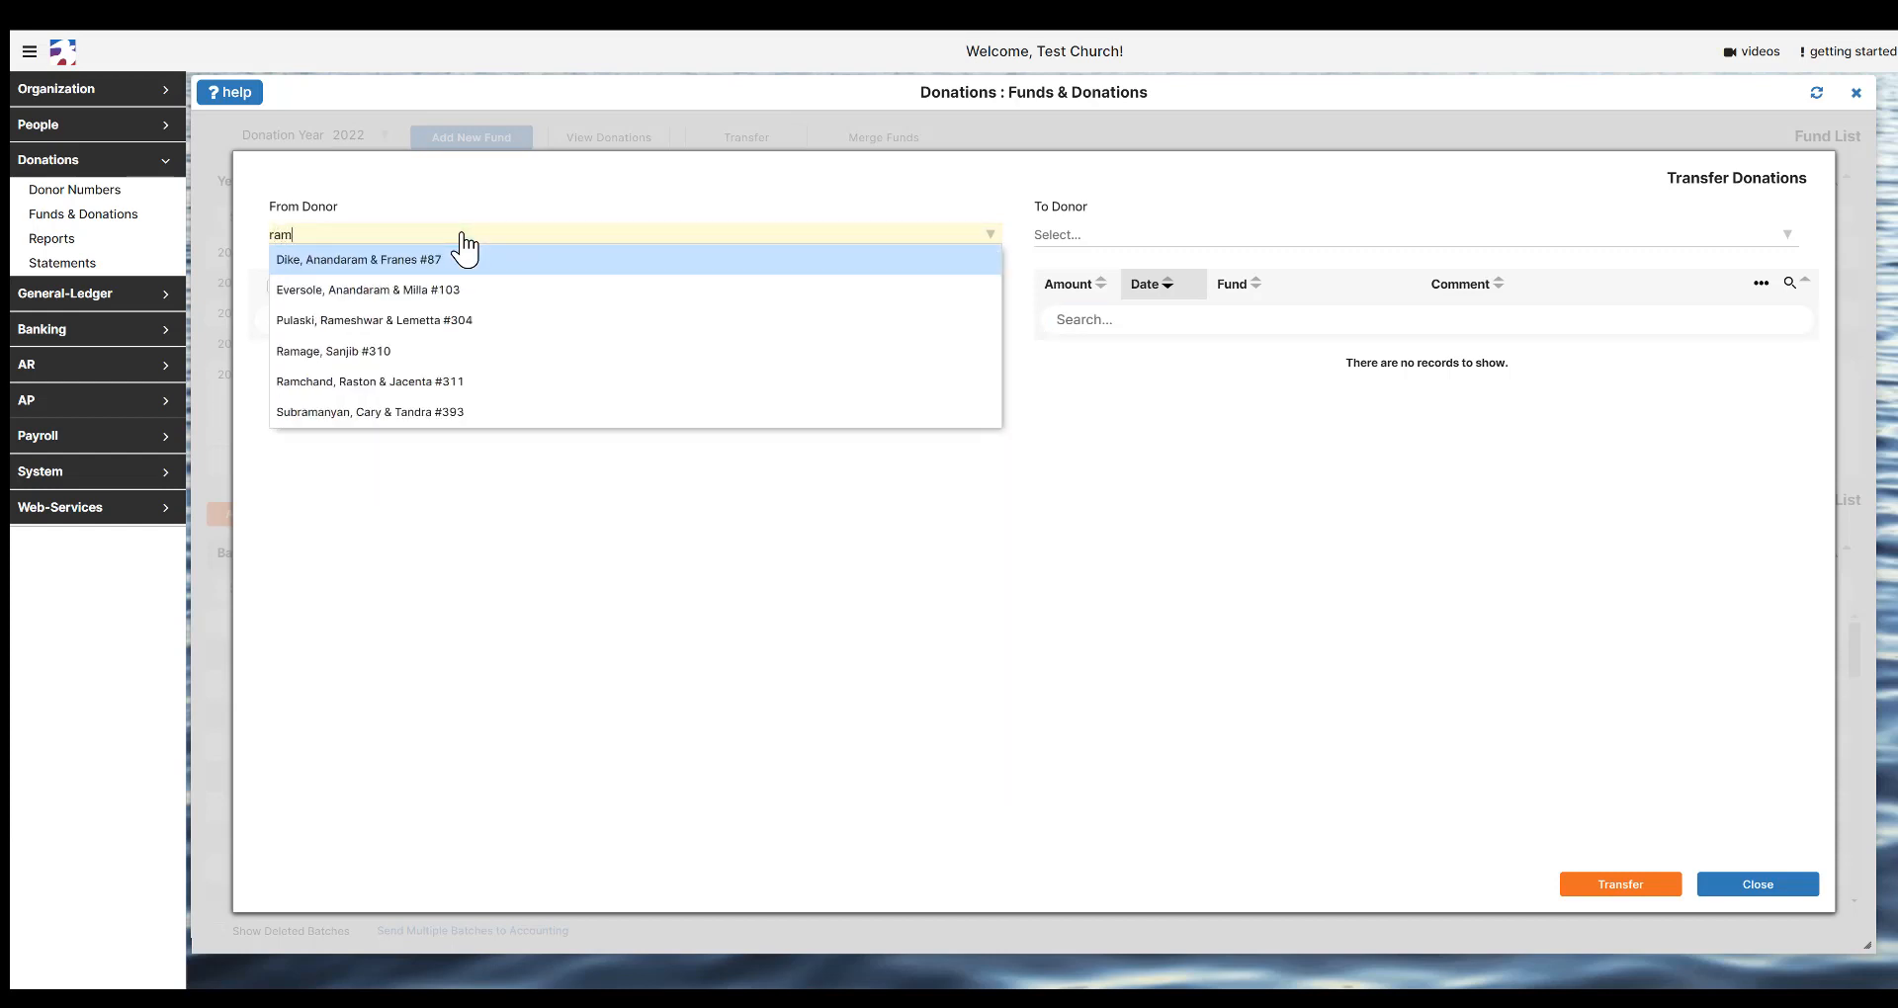
{"action": "left_click", "coordinate": [457, 383]}
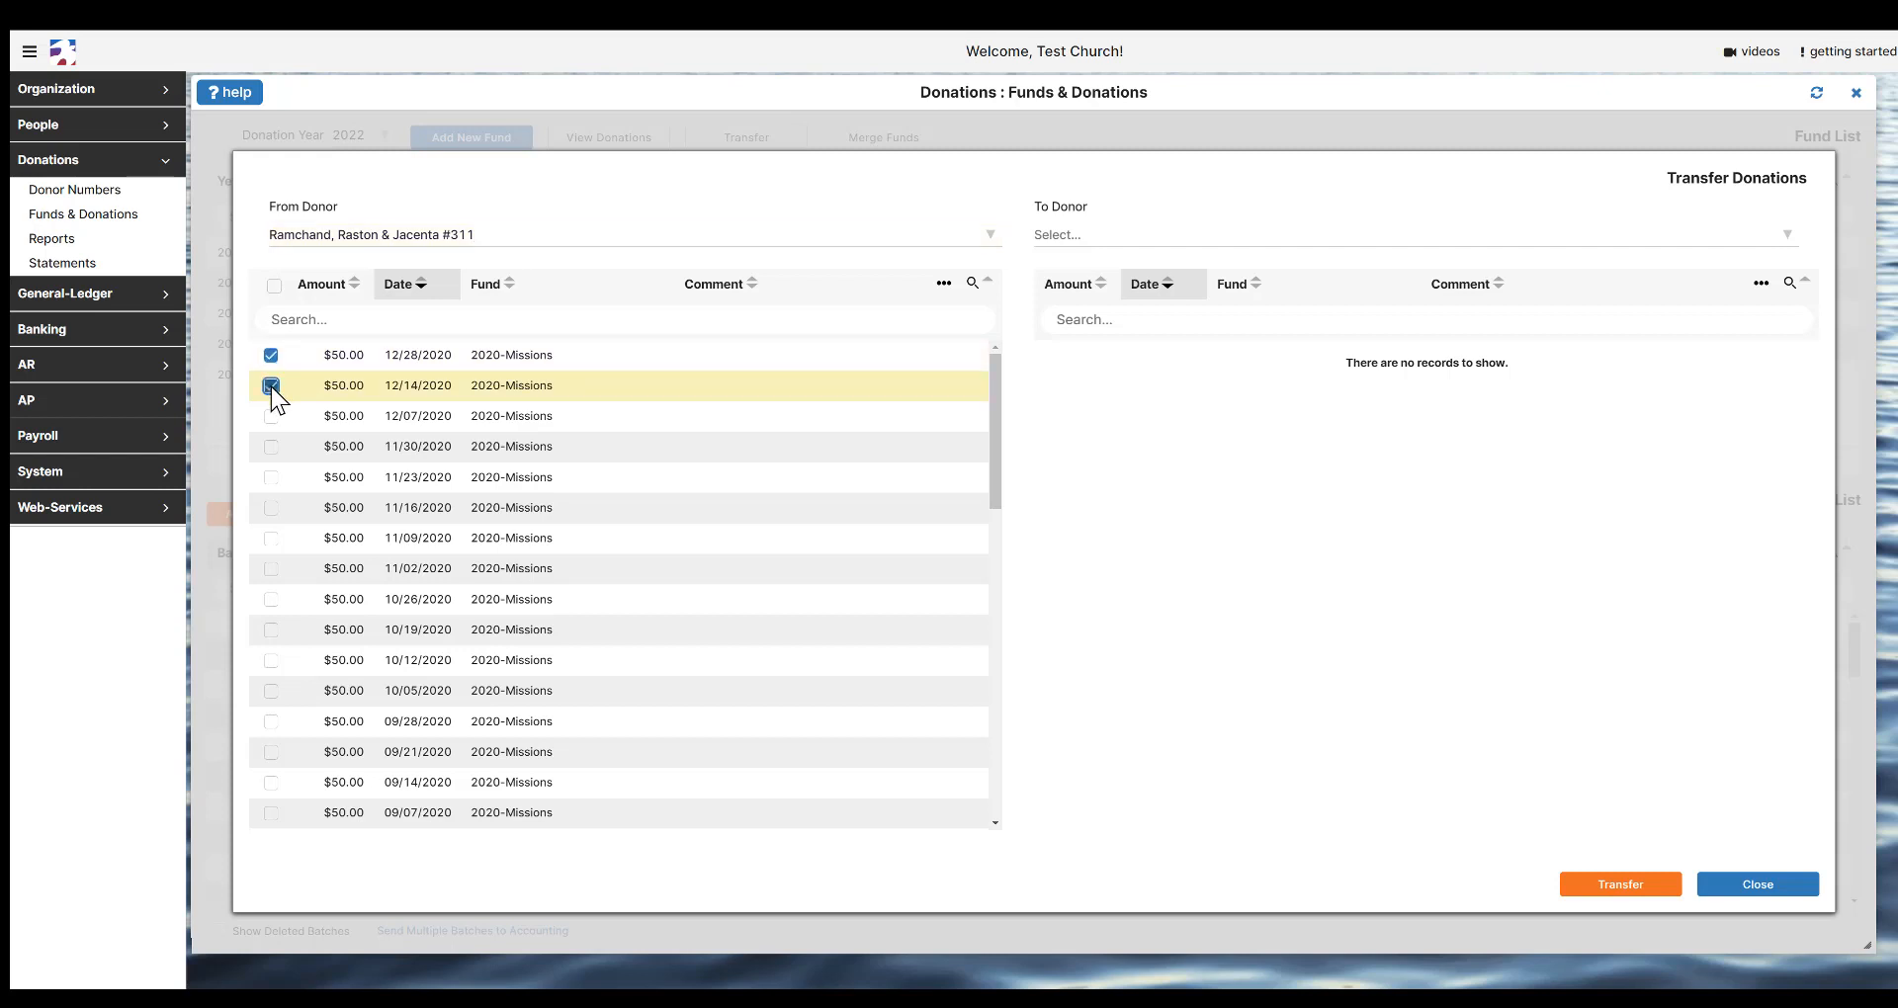
{"action": "left_click", "coordinate": [274, 287]}
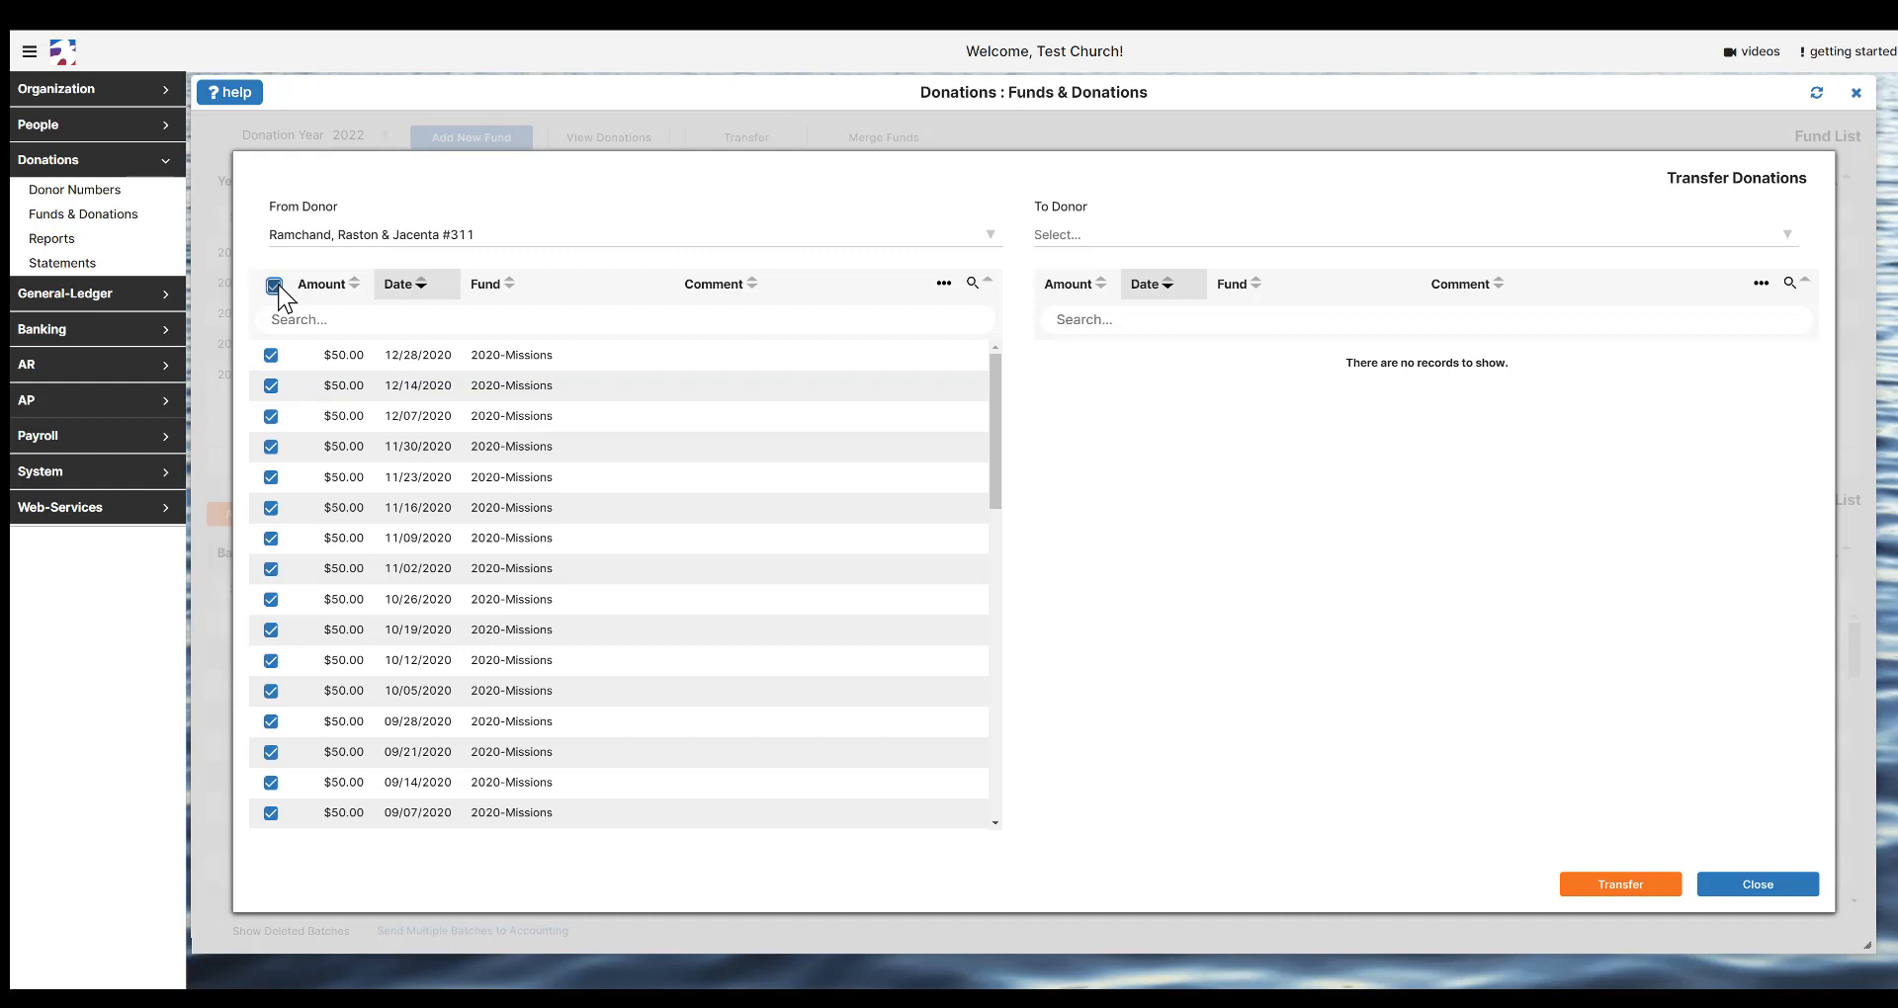
{"action": "left_click", "coordinate": [274, 286]}
{"action": "left_click", "coordinate": [271, 355]}
{"action": "left_click", "coordinate": [270, 386]}
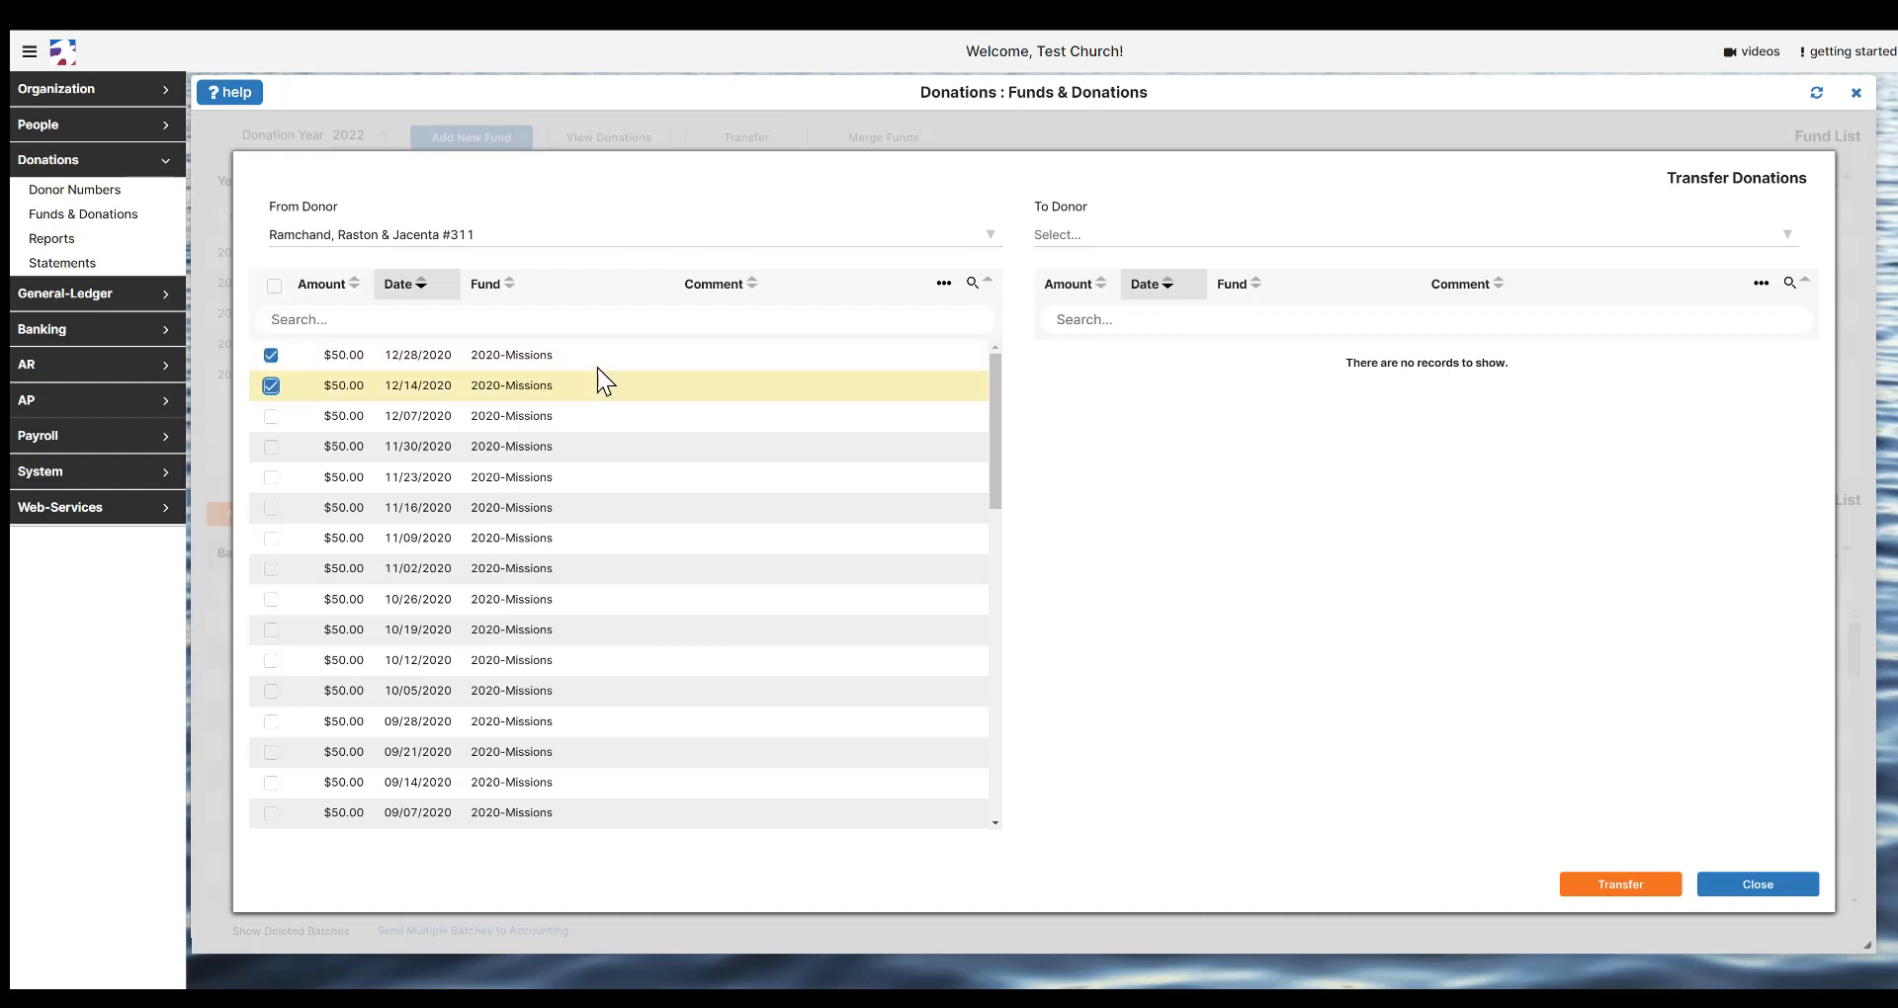
- Transfer those two donations to the receiving donor and close the transfer window
{"action": "left_click", "coordinate": [1068, 238]}
{"action": "type", "text": "gui"}
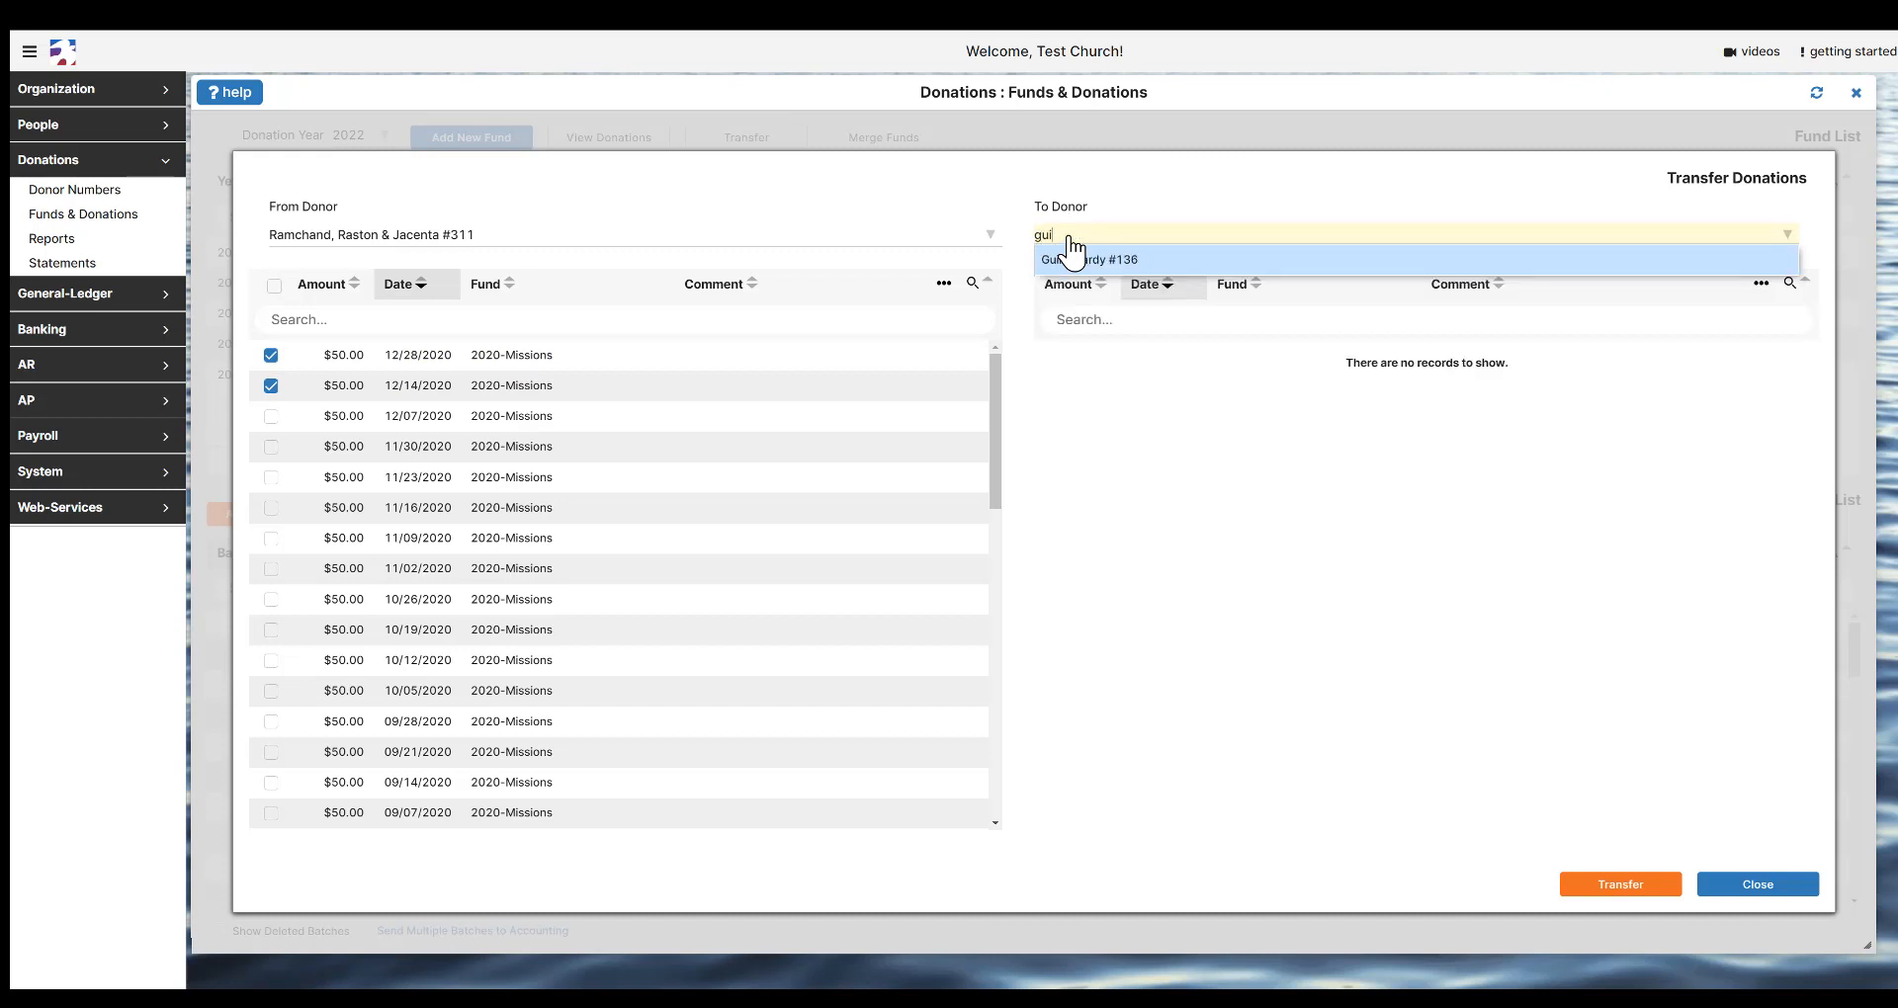
{"action": "left_click", "coordinate": [1089, 260]}
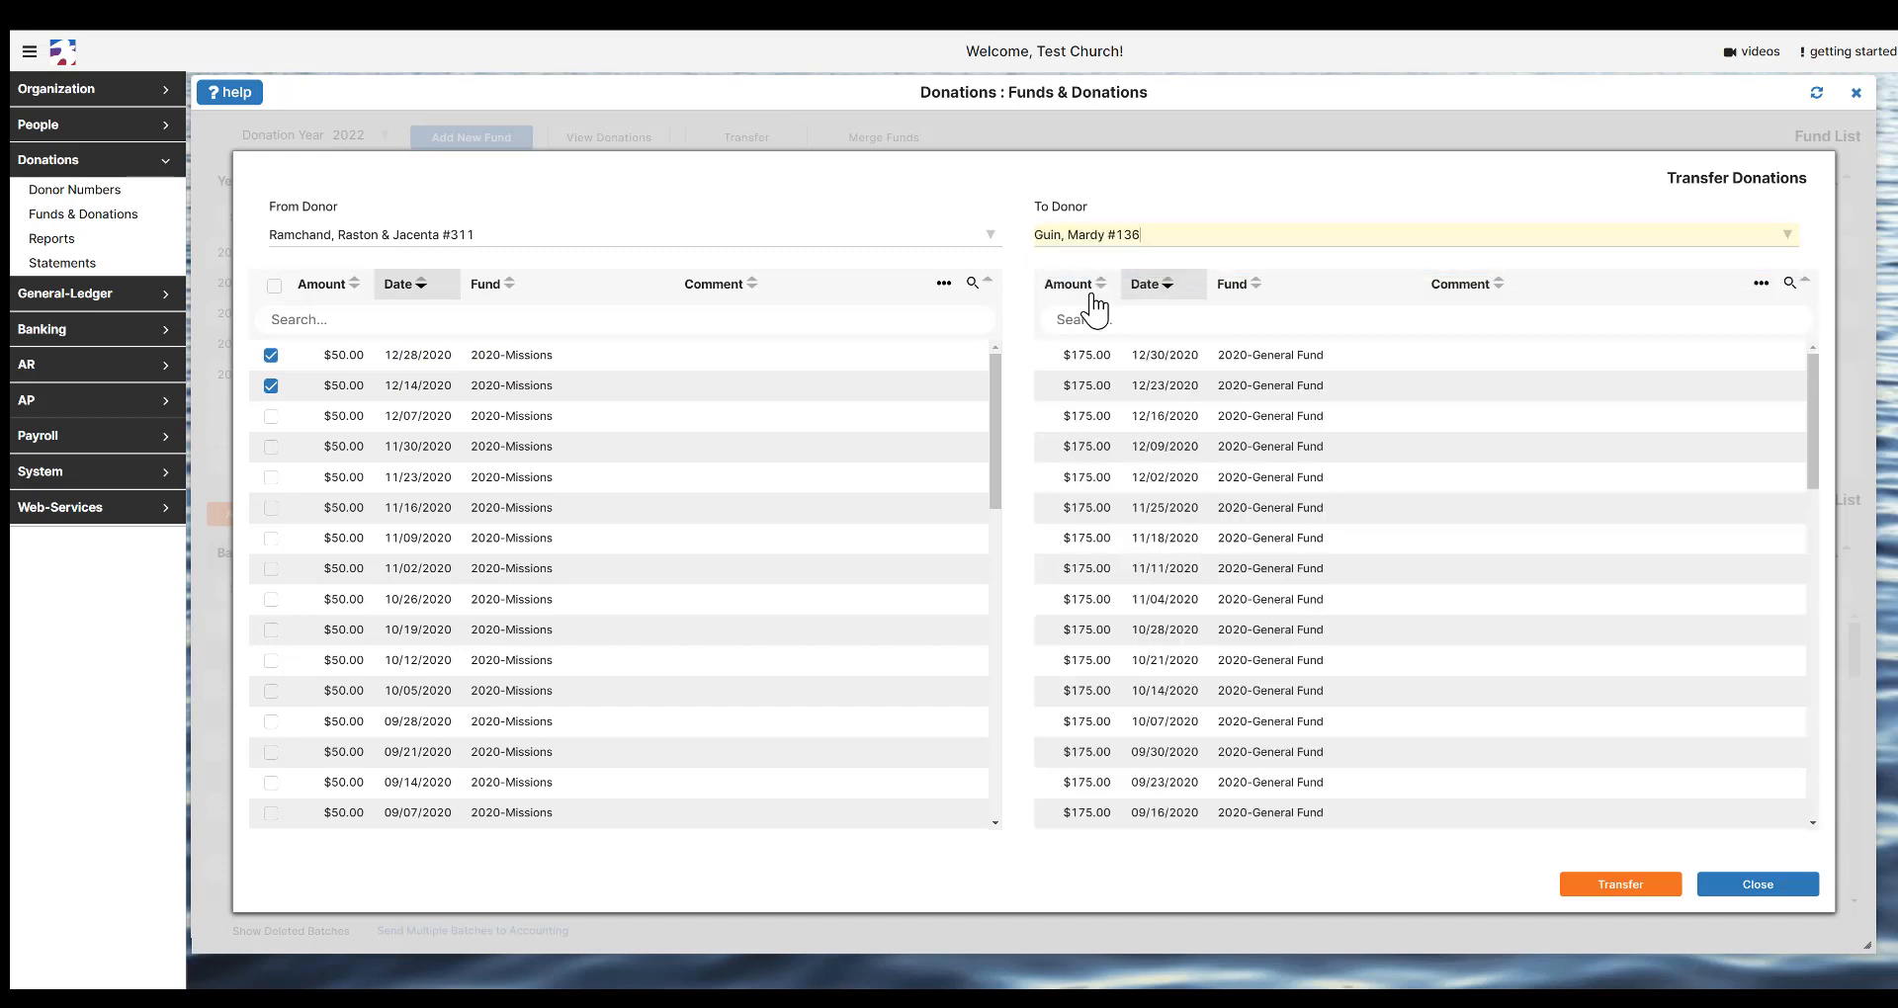
{"action": "left_click", "coordinate": [1629, 890]}
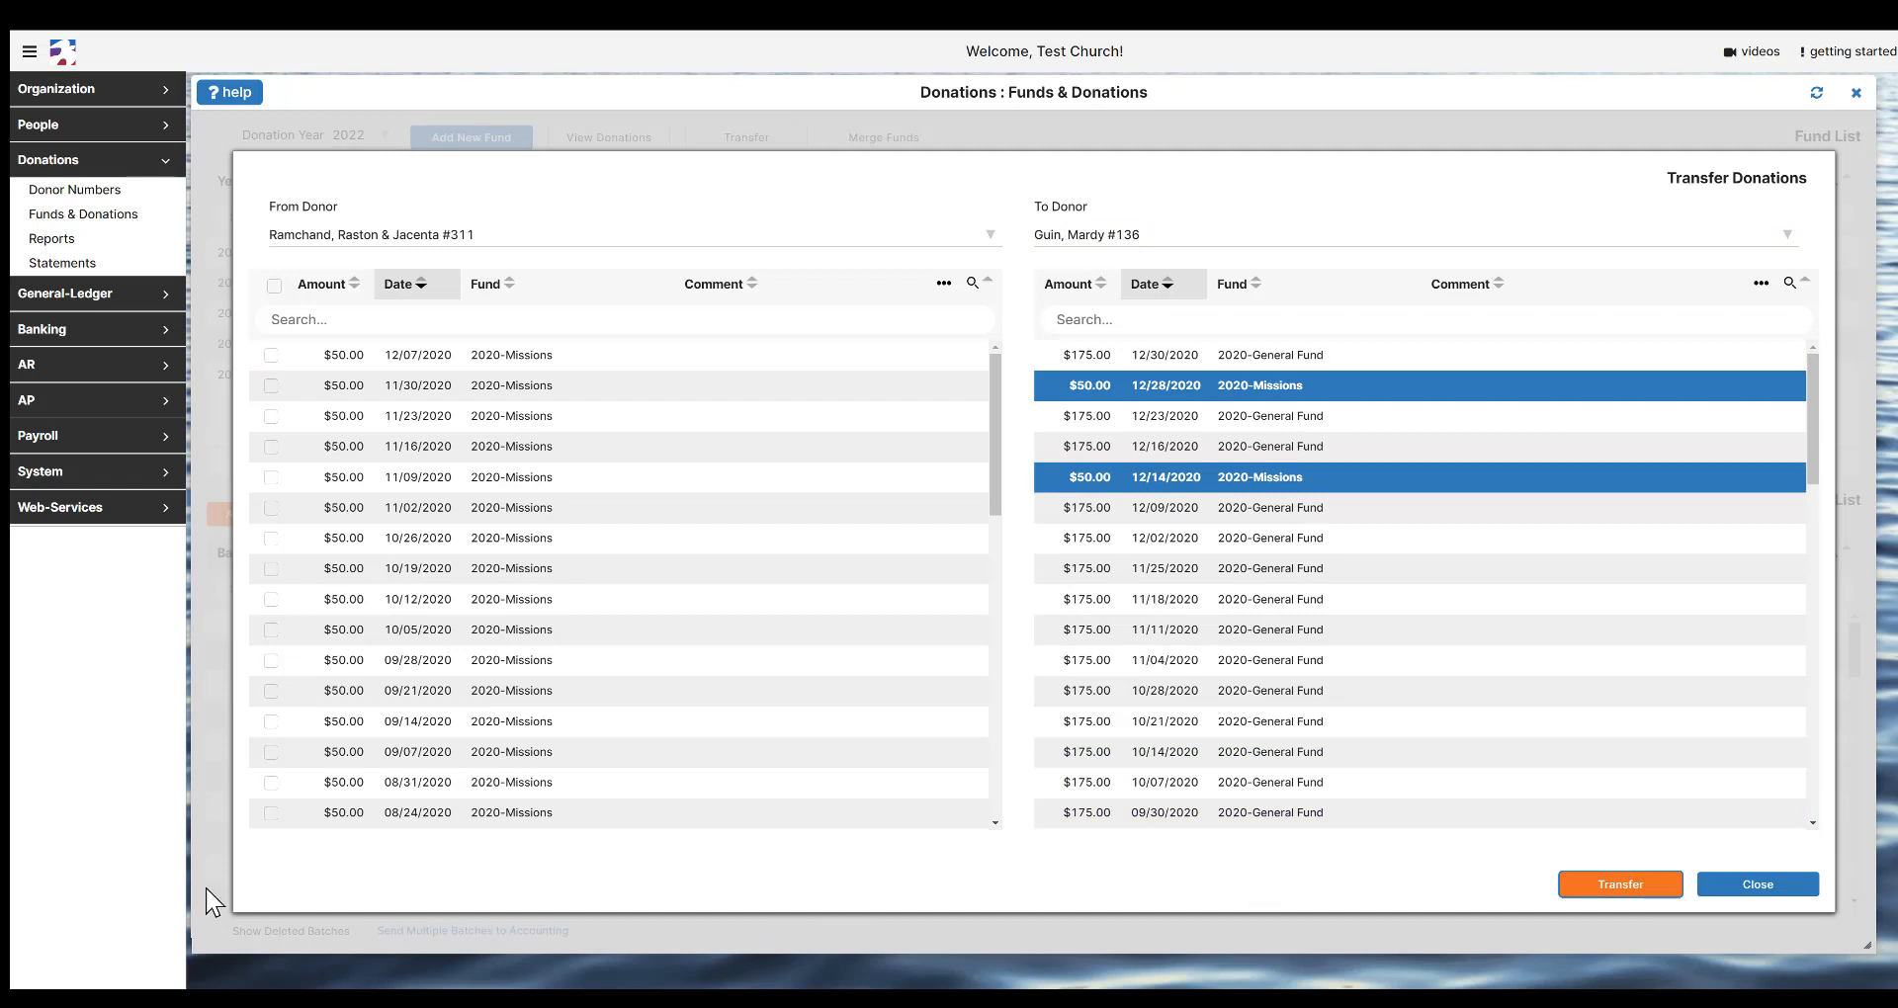
{"action": "left_click", "coordinate": [1758, 883]}
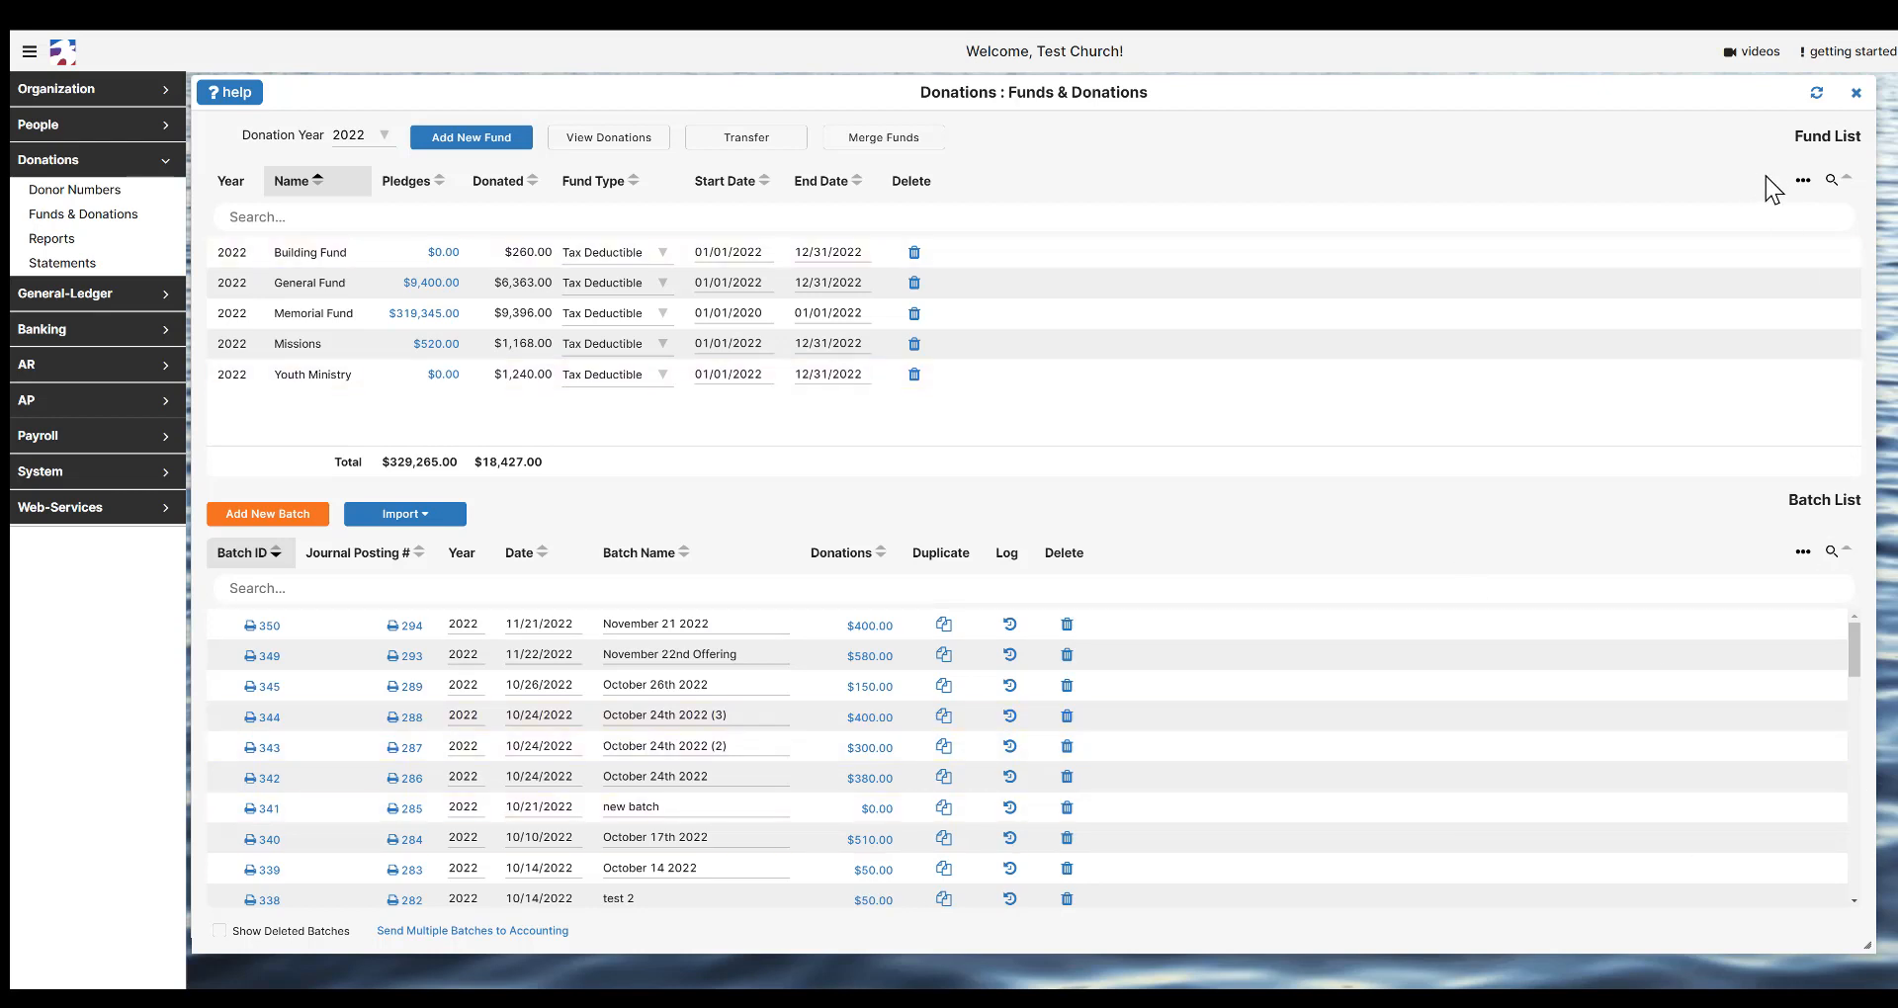
- Show the Accounting Fund, Checking (Debit) and Revenue/Liability (Credit) columns in the fund list
{"action": "left_click", "coordinate": [1800, 182]}
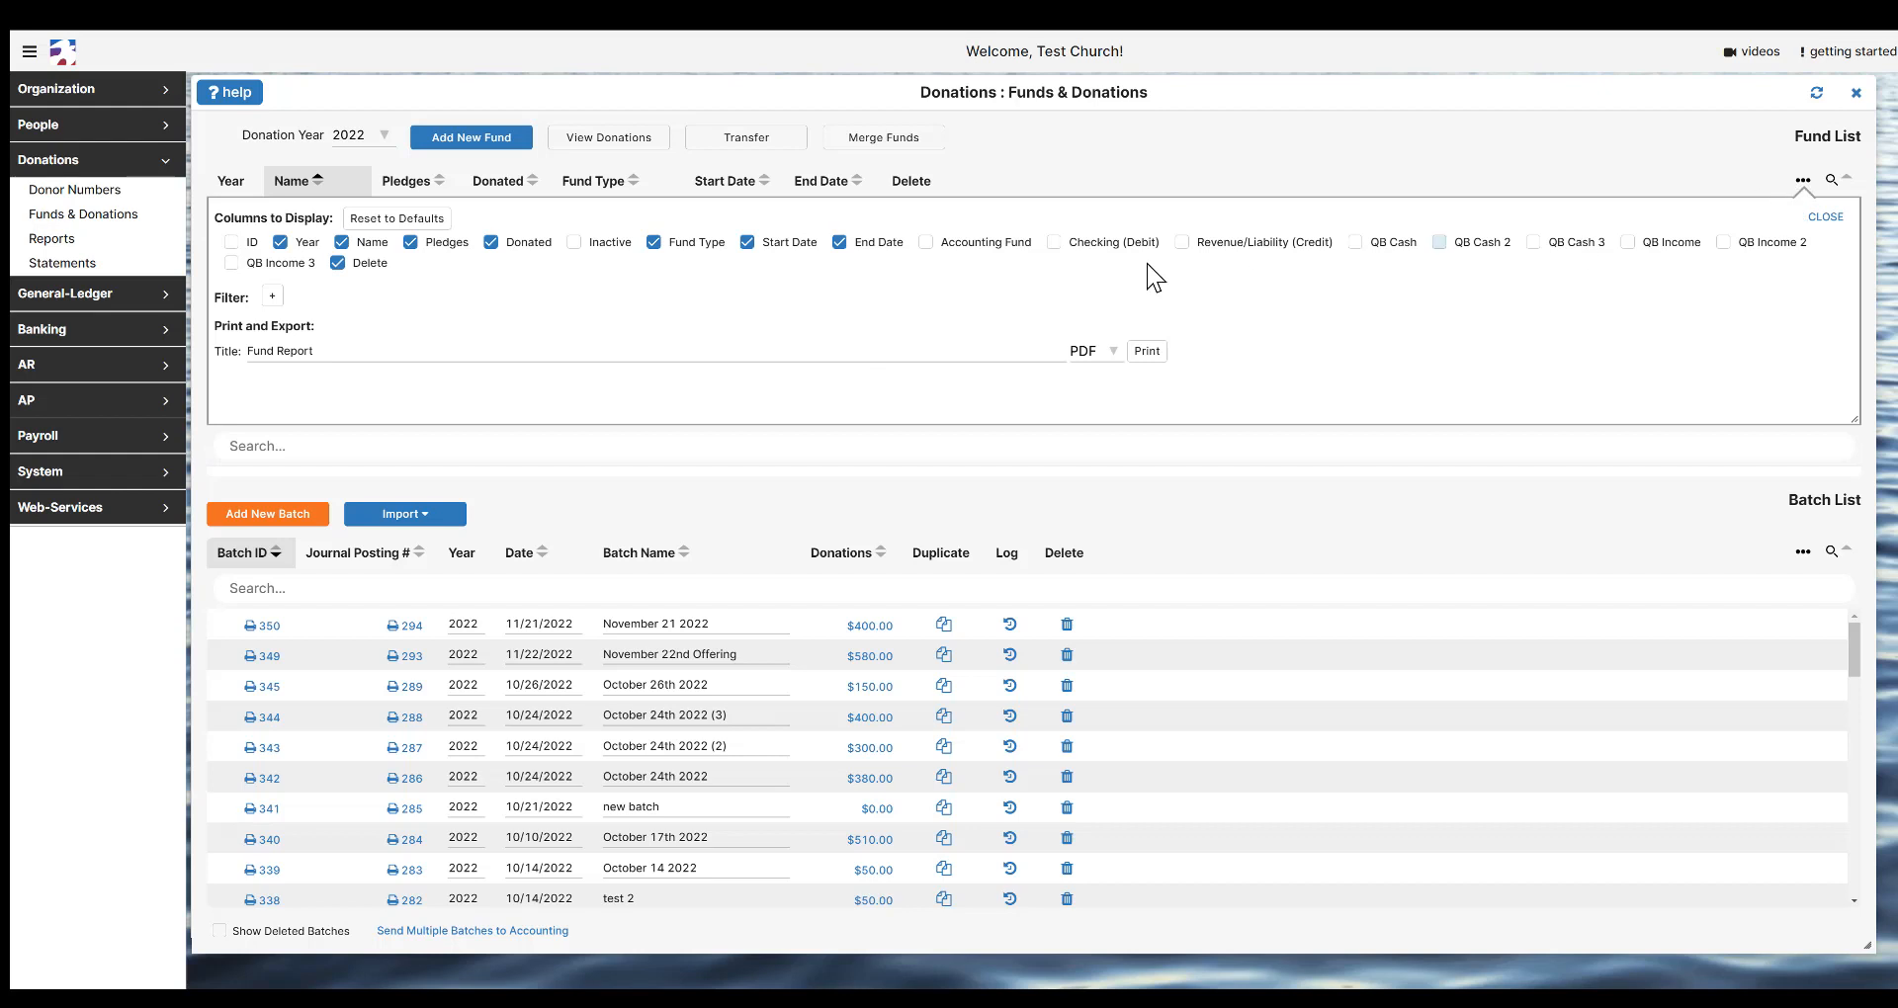
{"action": "left_click", "coordinate": [993, 243]}
{"action": "left_click", "coordinate": [1080, 242]}
{"action": "left_click", "coordinate": [1198, 243]}
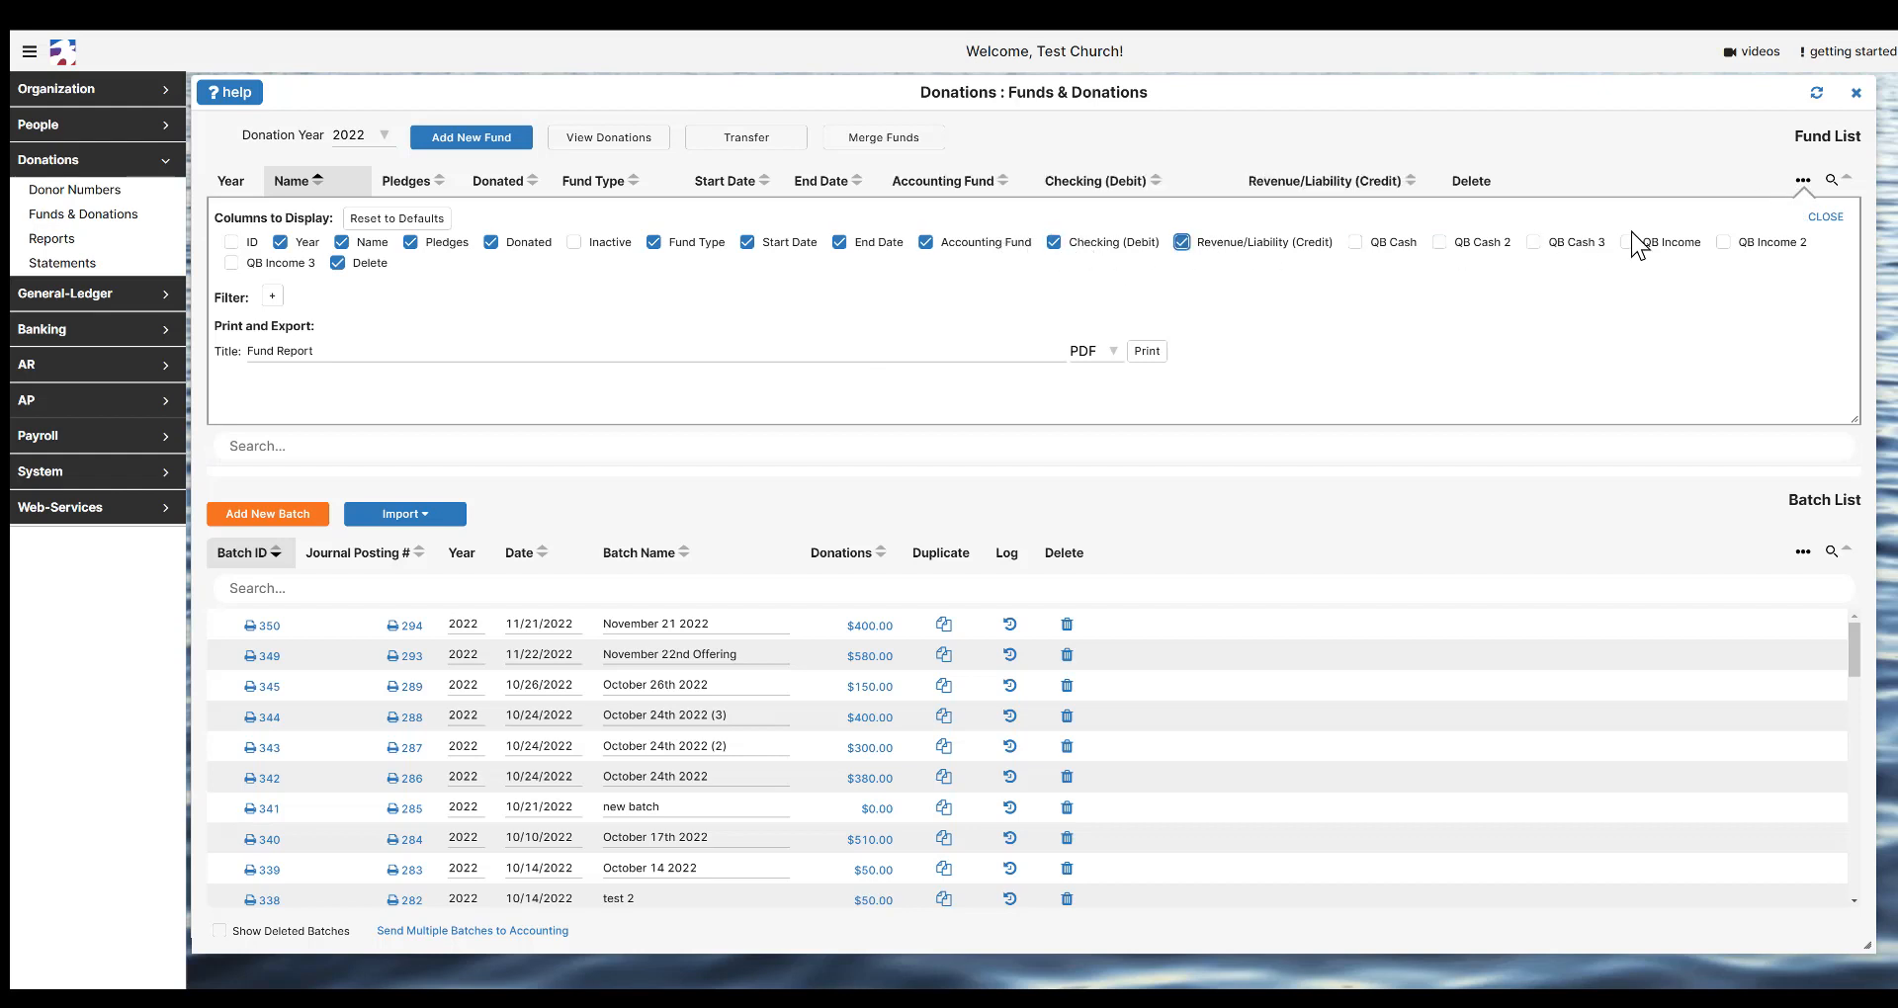
{"action": "left_click", "coordinate": [1826, 217]}
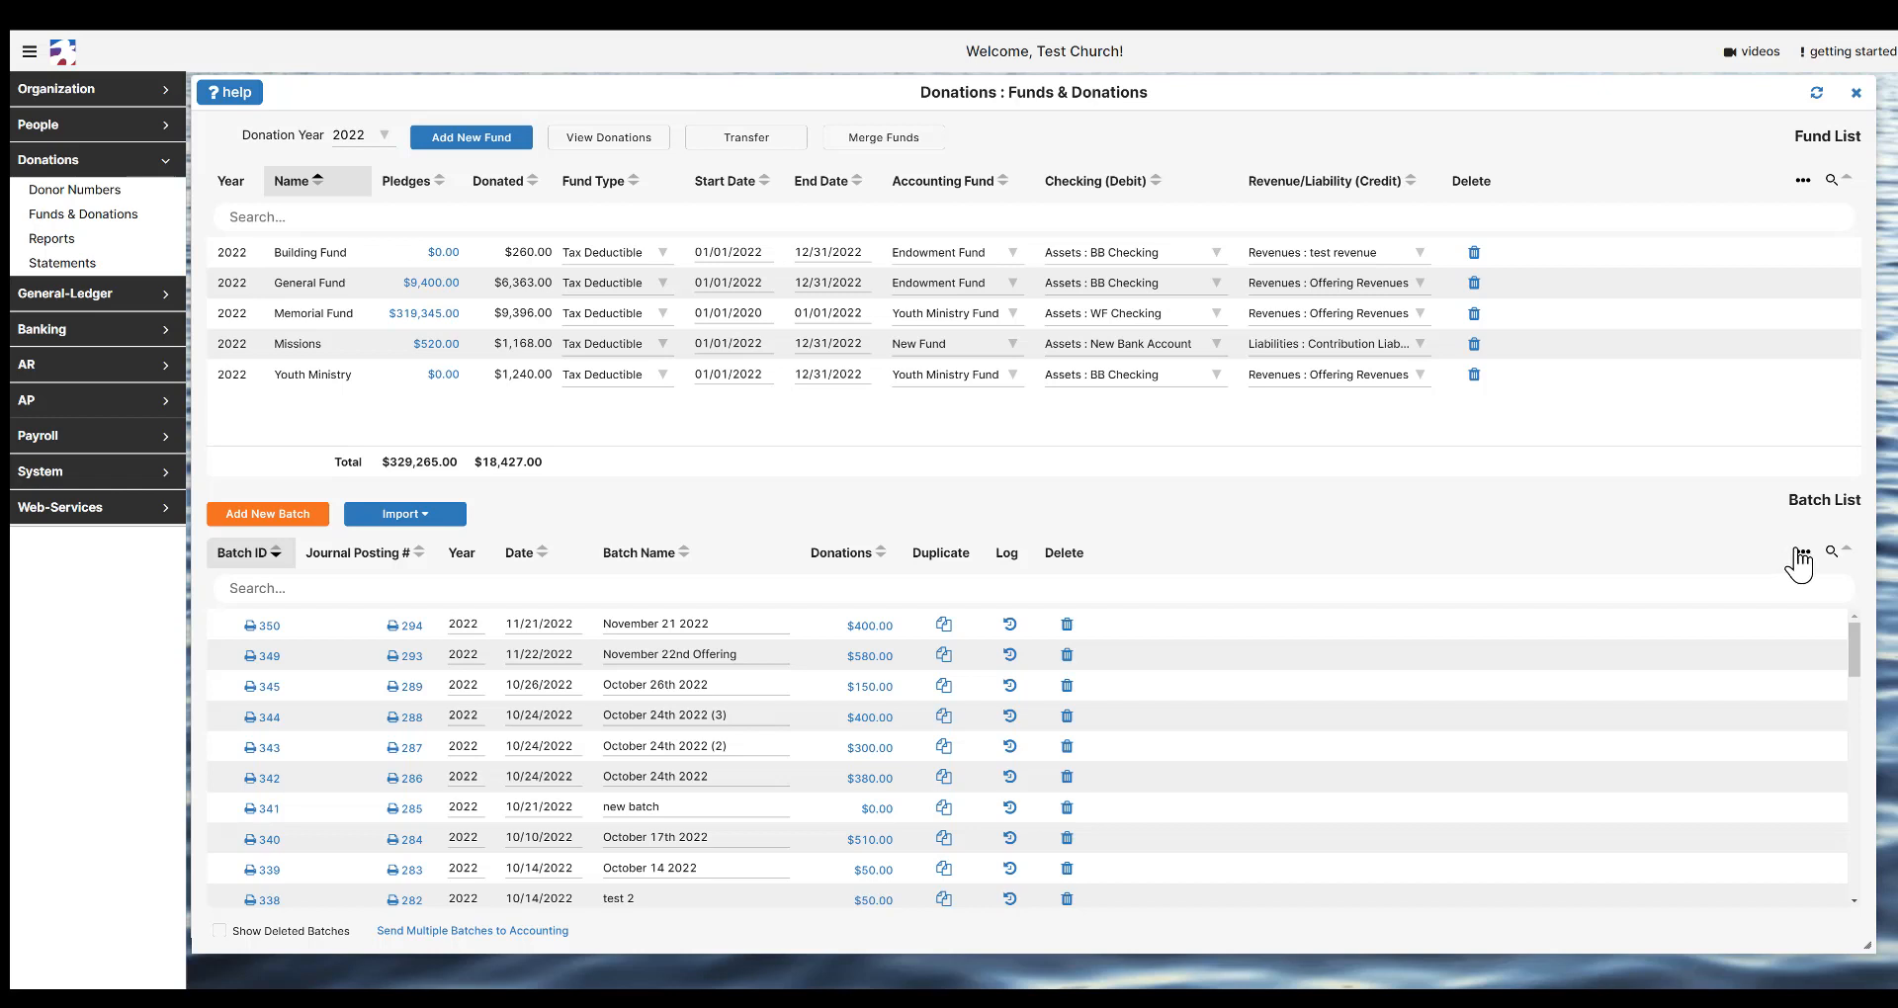
- Show the Accounting Action and Accounting Entry columns in the batch list
{"action": "left_click", "coordinate": [1803, 553]}
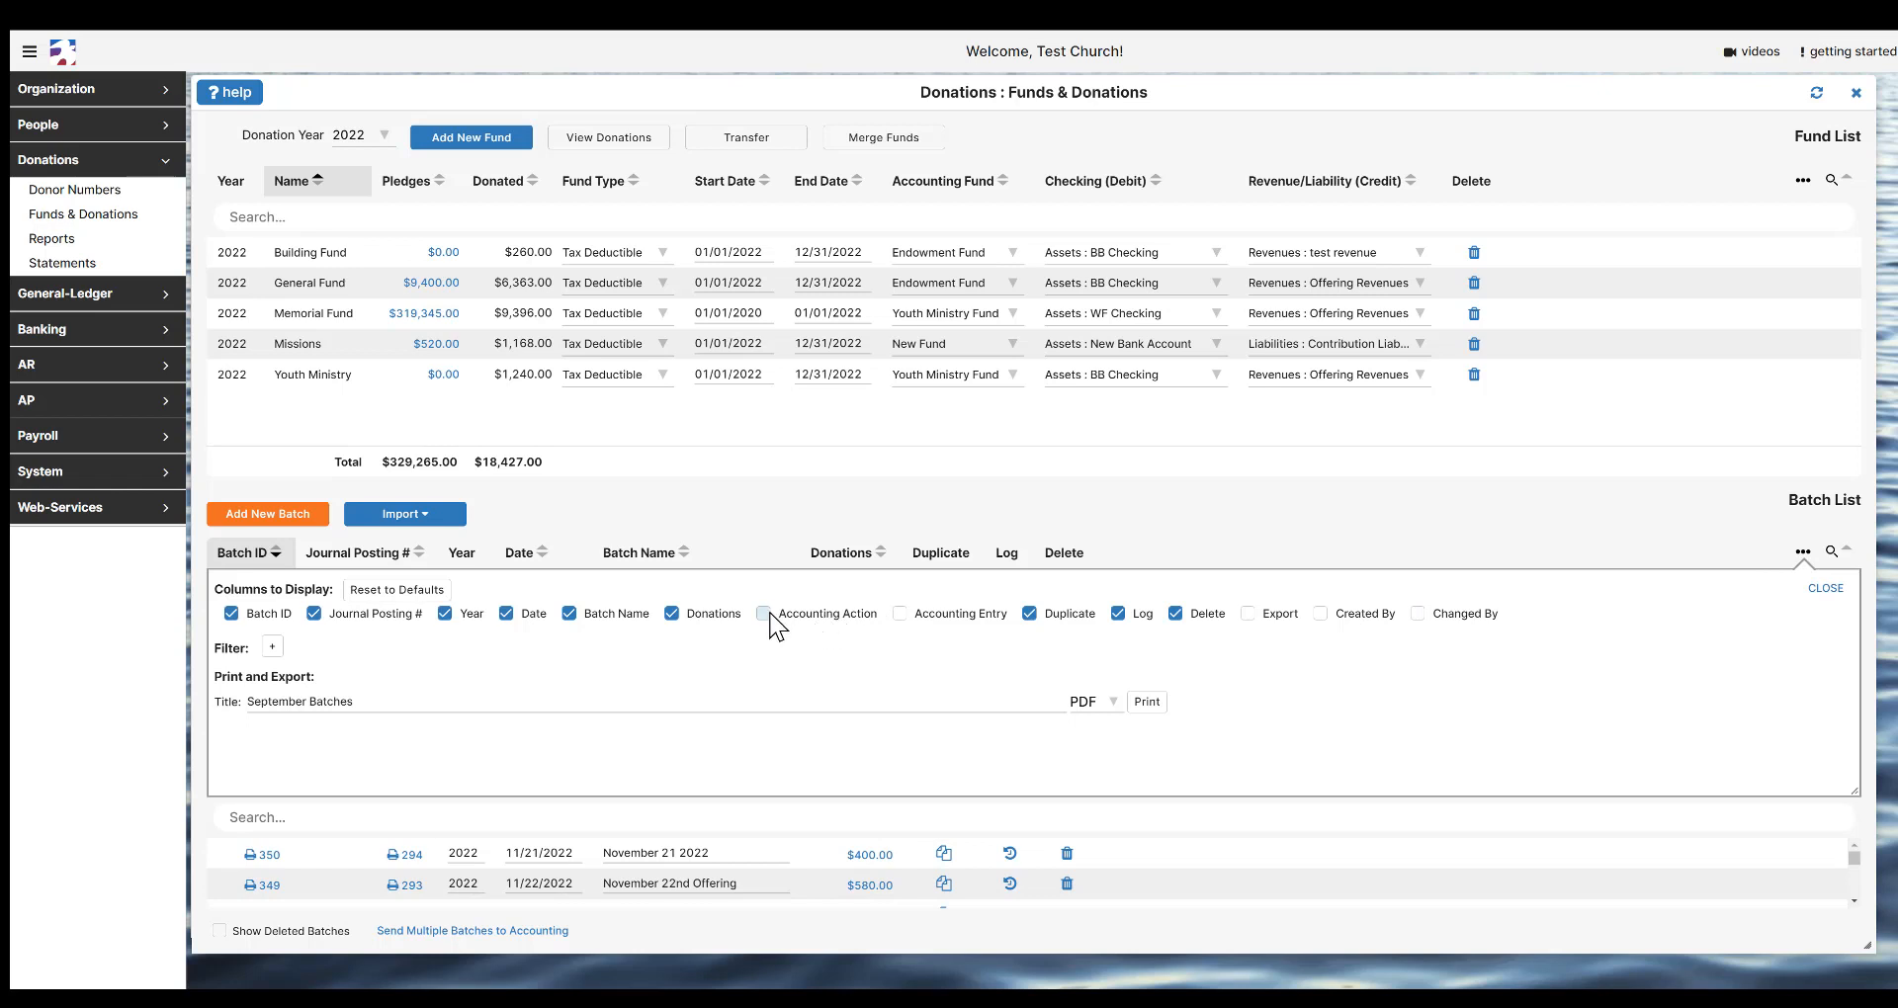
{"action": "left_click", "coordinate": [834, 614]}
{"action": "left_click", "coordinate": [900, 614]}
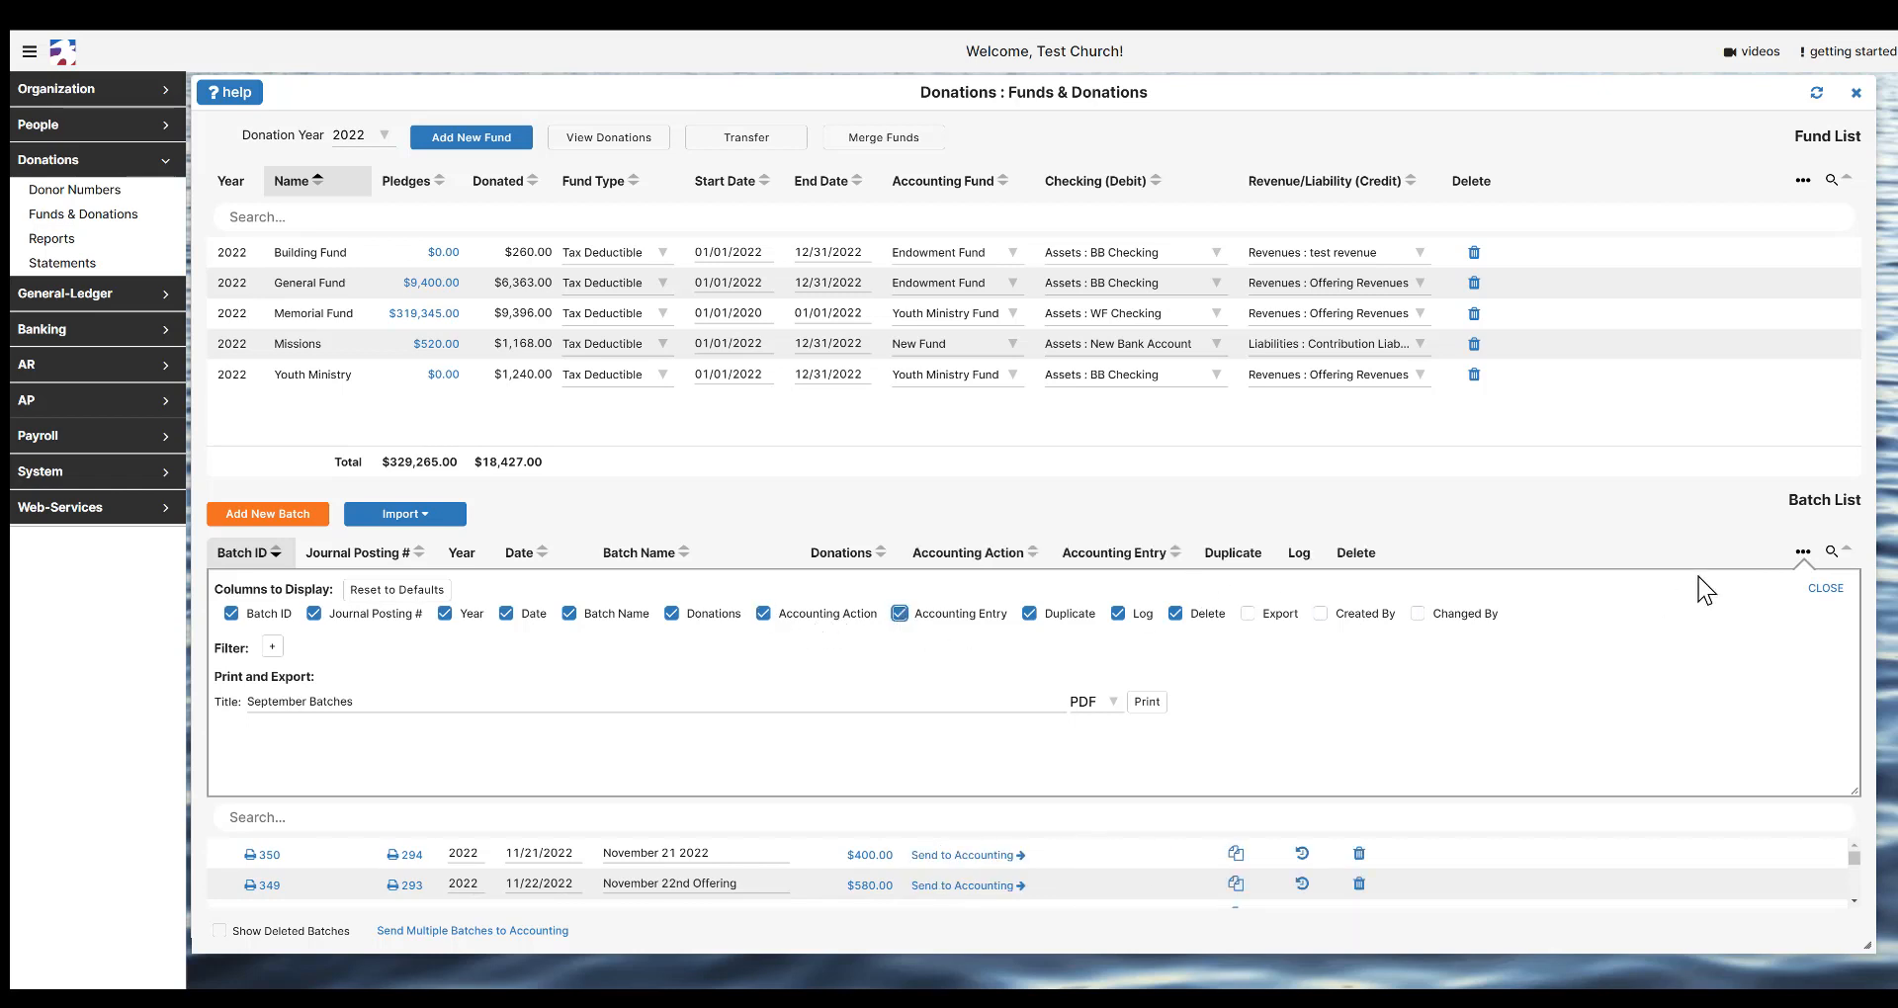
{"action": "left_click", "coordinate": [1824, 589]}
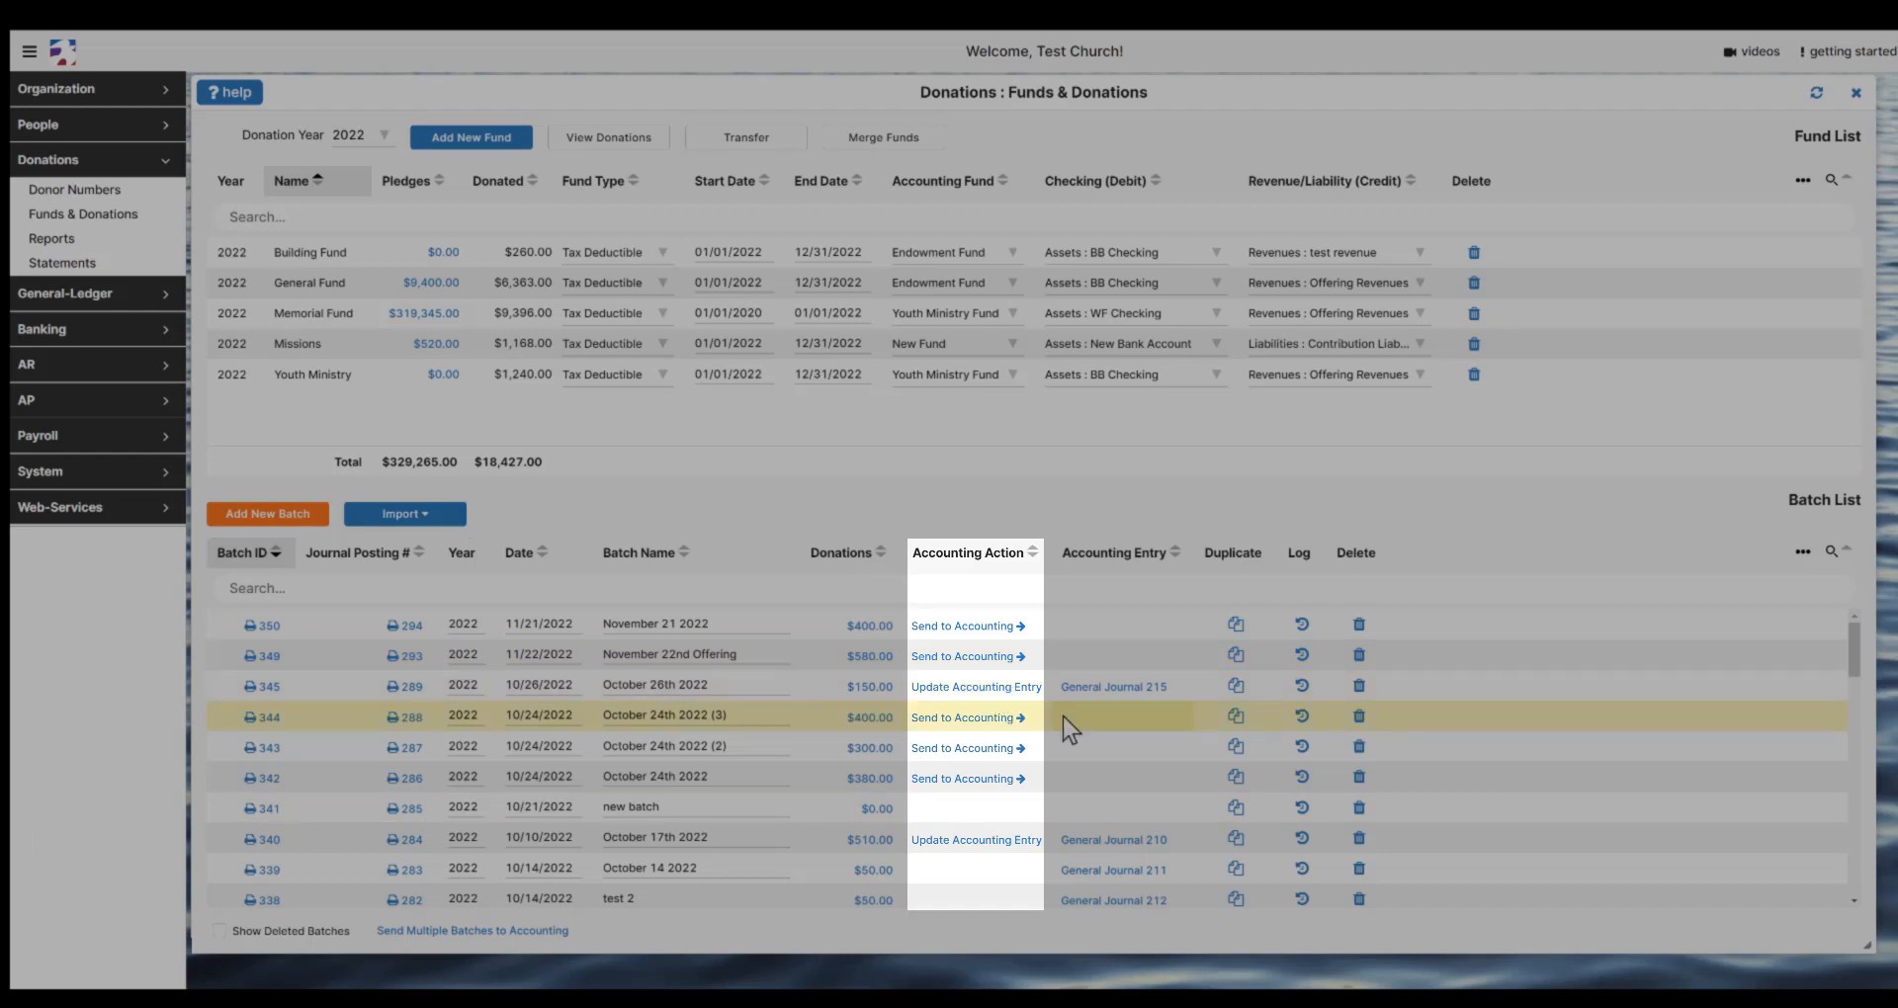
{"action": "scroll", "coordinate": [1064, 715], "scroll_direction": "down", "scroll_amount": 2}
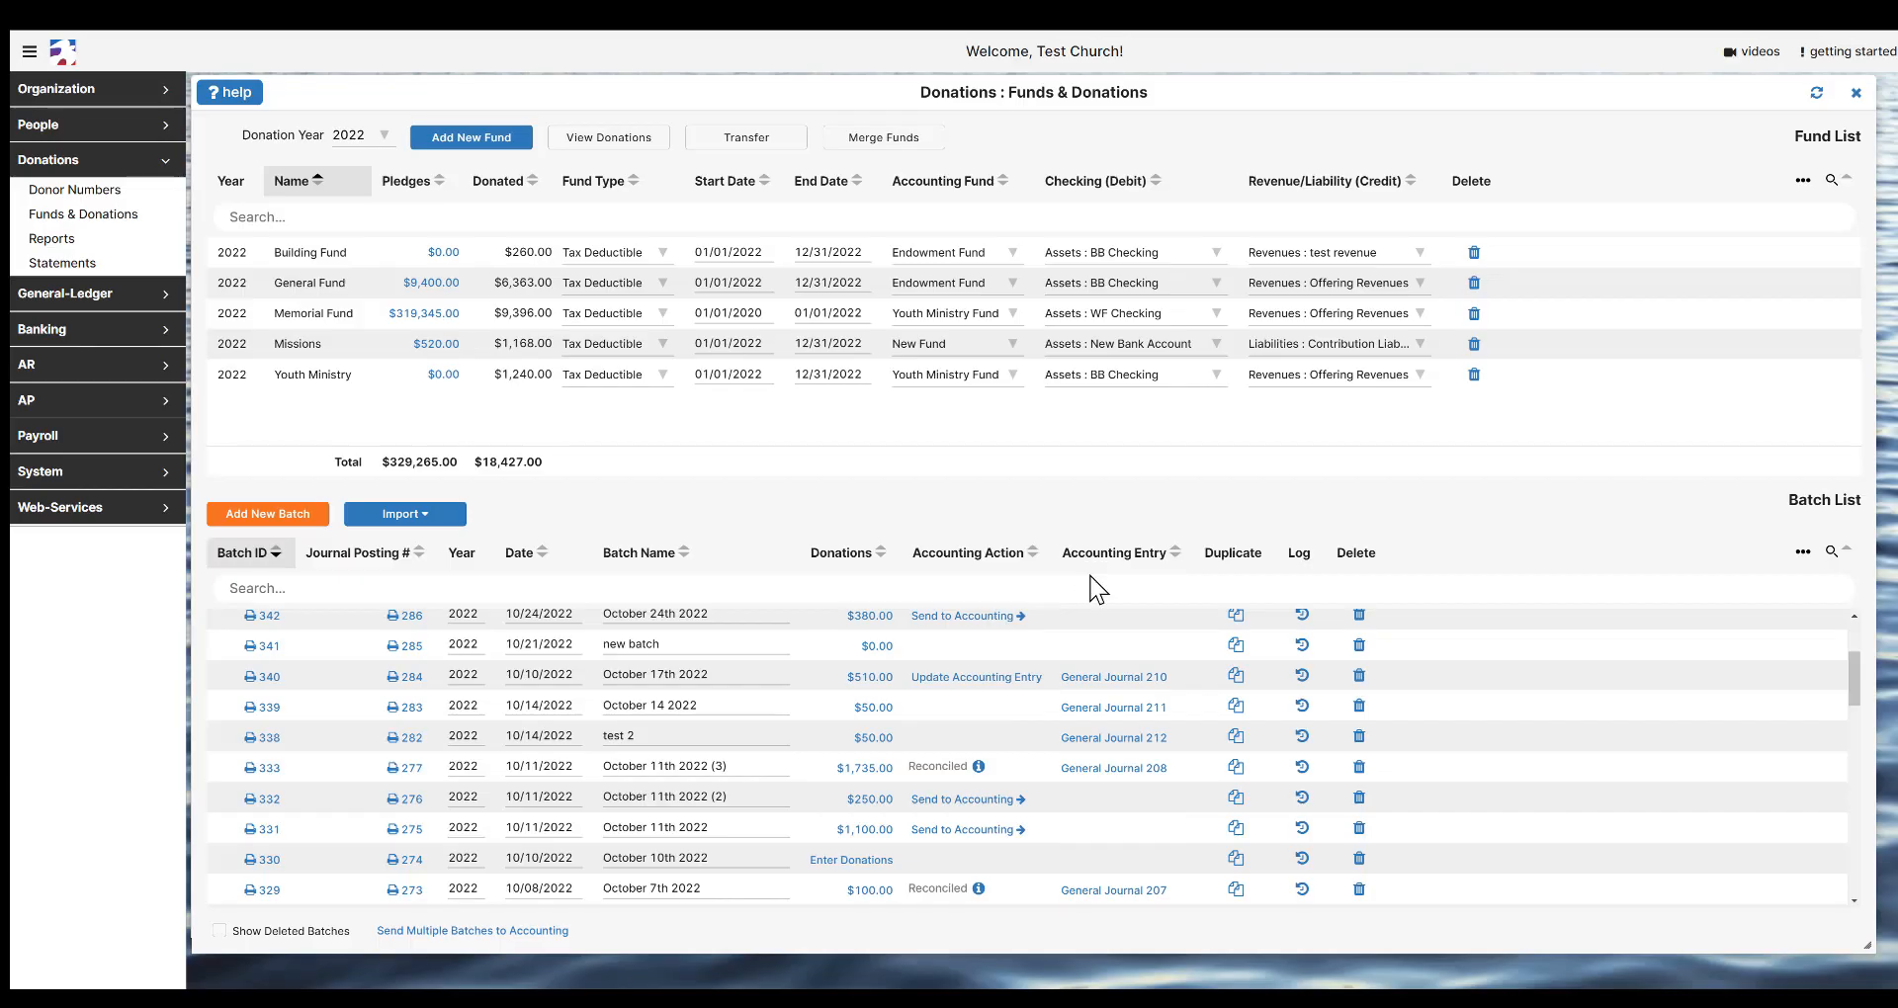
- Review General Journal 211, then remove batch 338's General Journal 212 from accounting
{"action": "left_click", "coordinate": [1143, 708]}
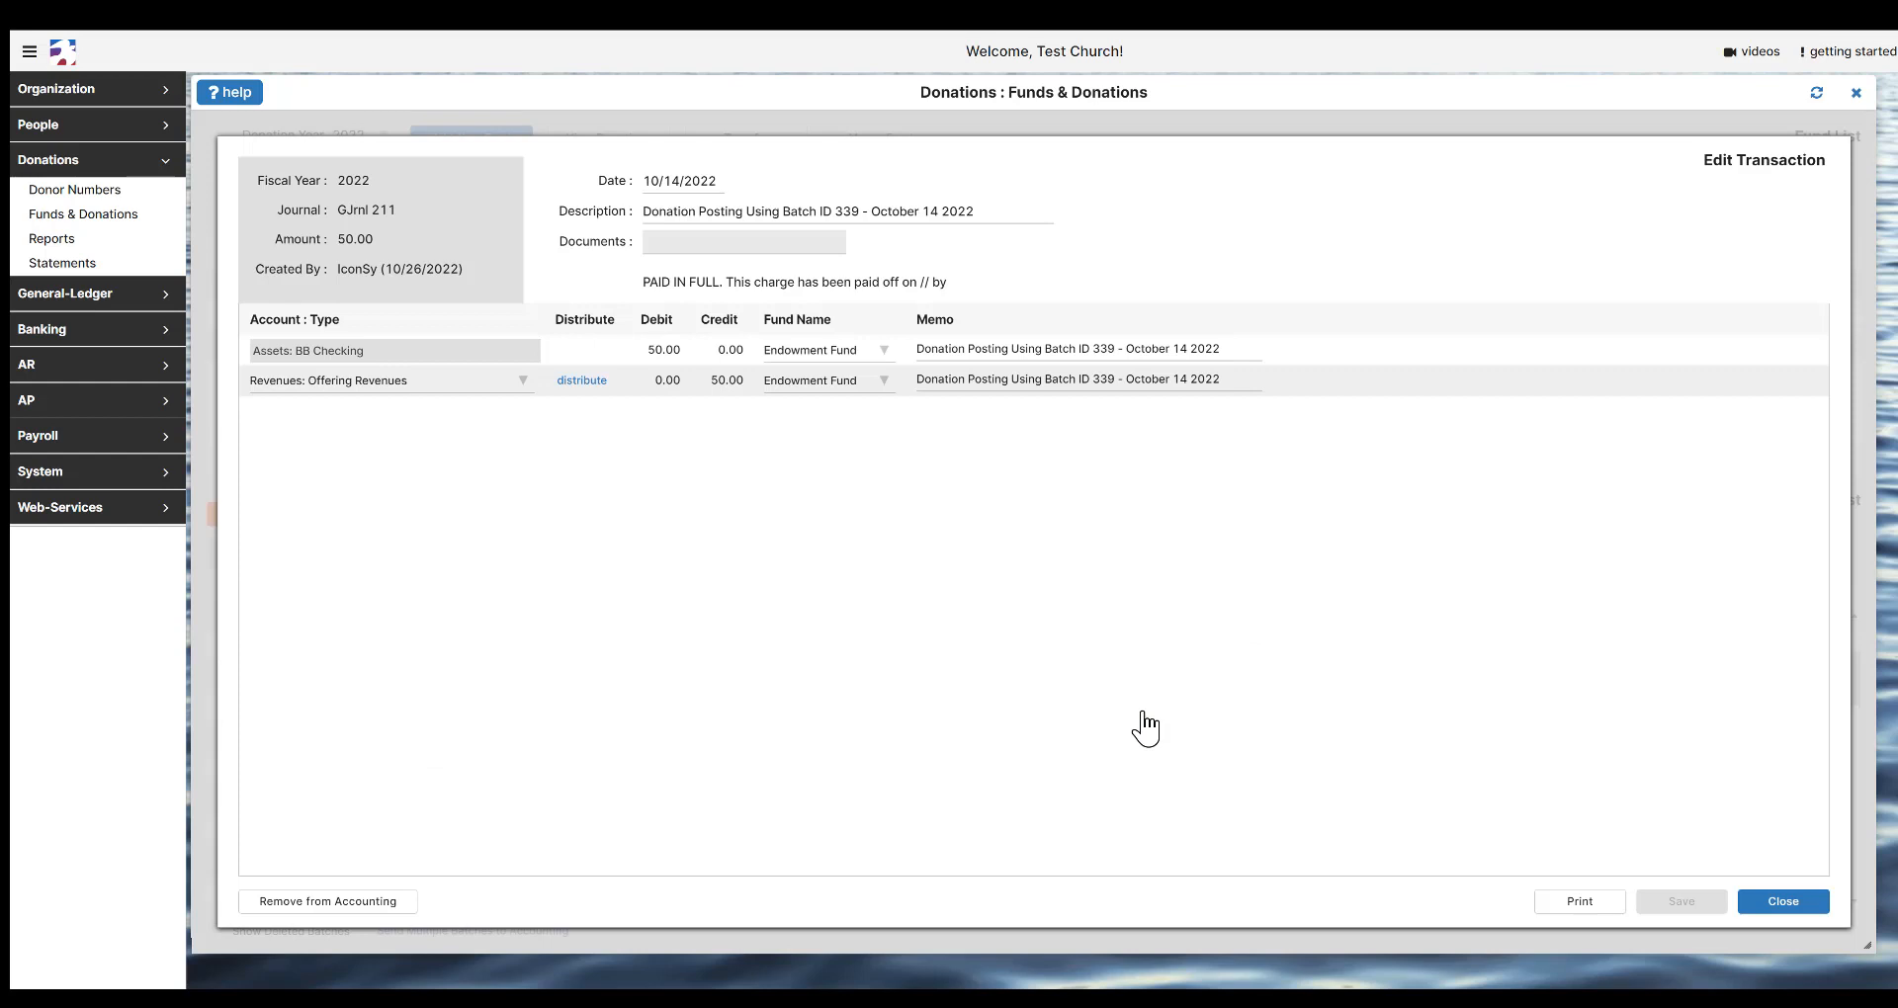
{"action": "left_click", "coordinate": [1786, 903]}
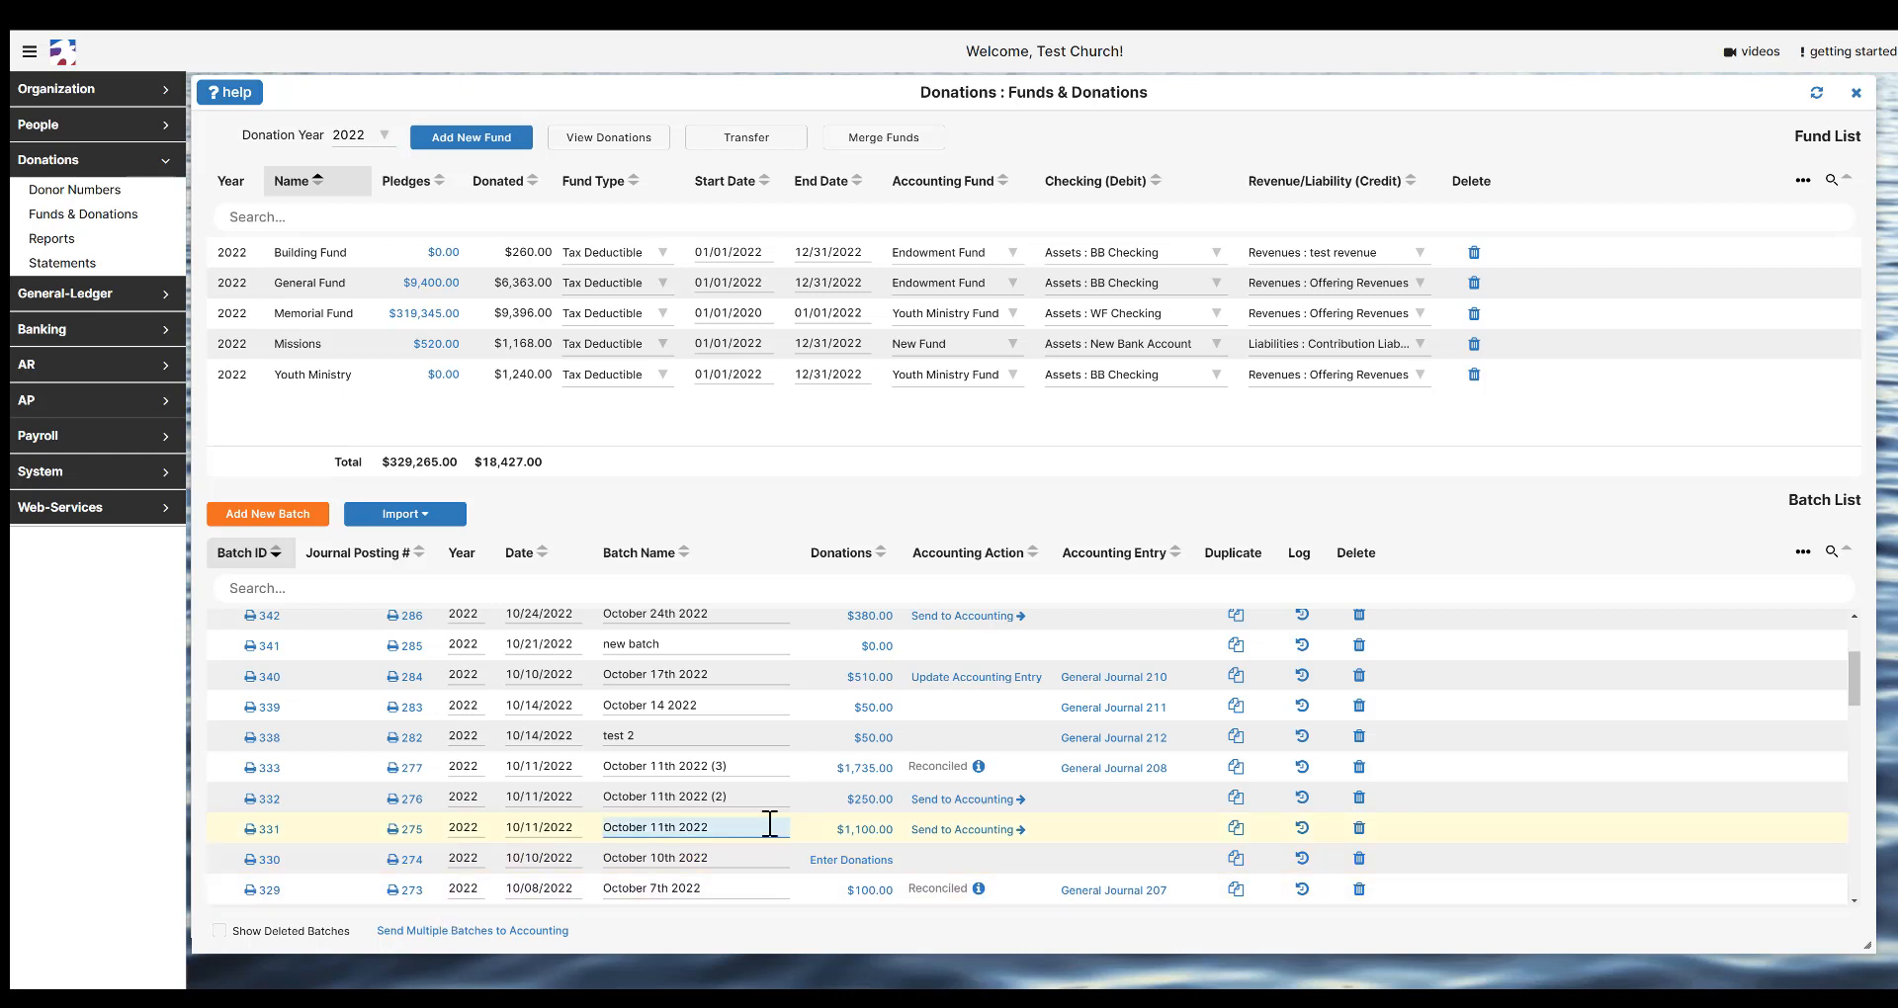
{"action": "left_click", "coordinate": [1092, 741]}
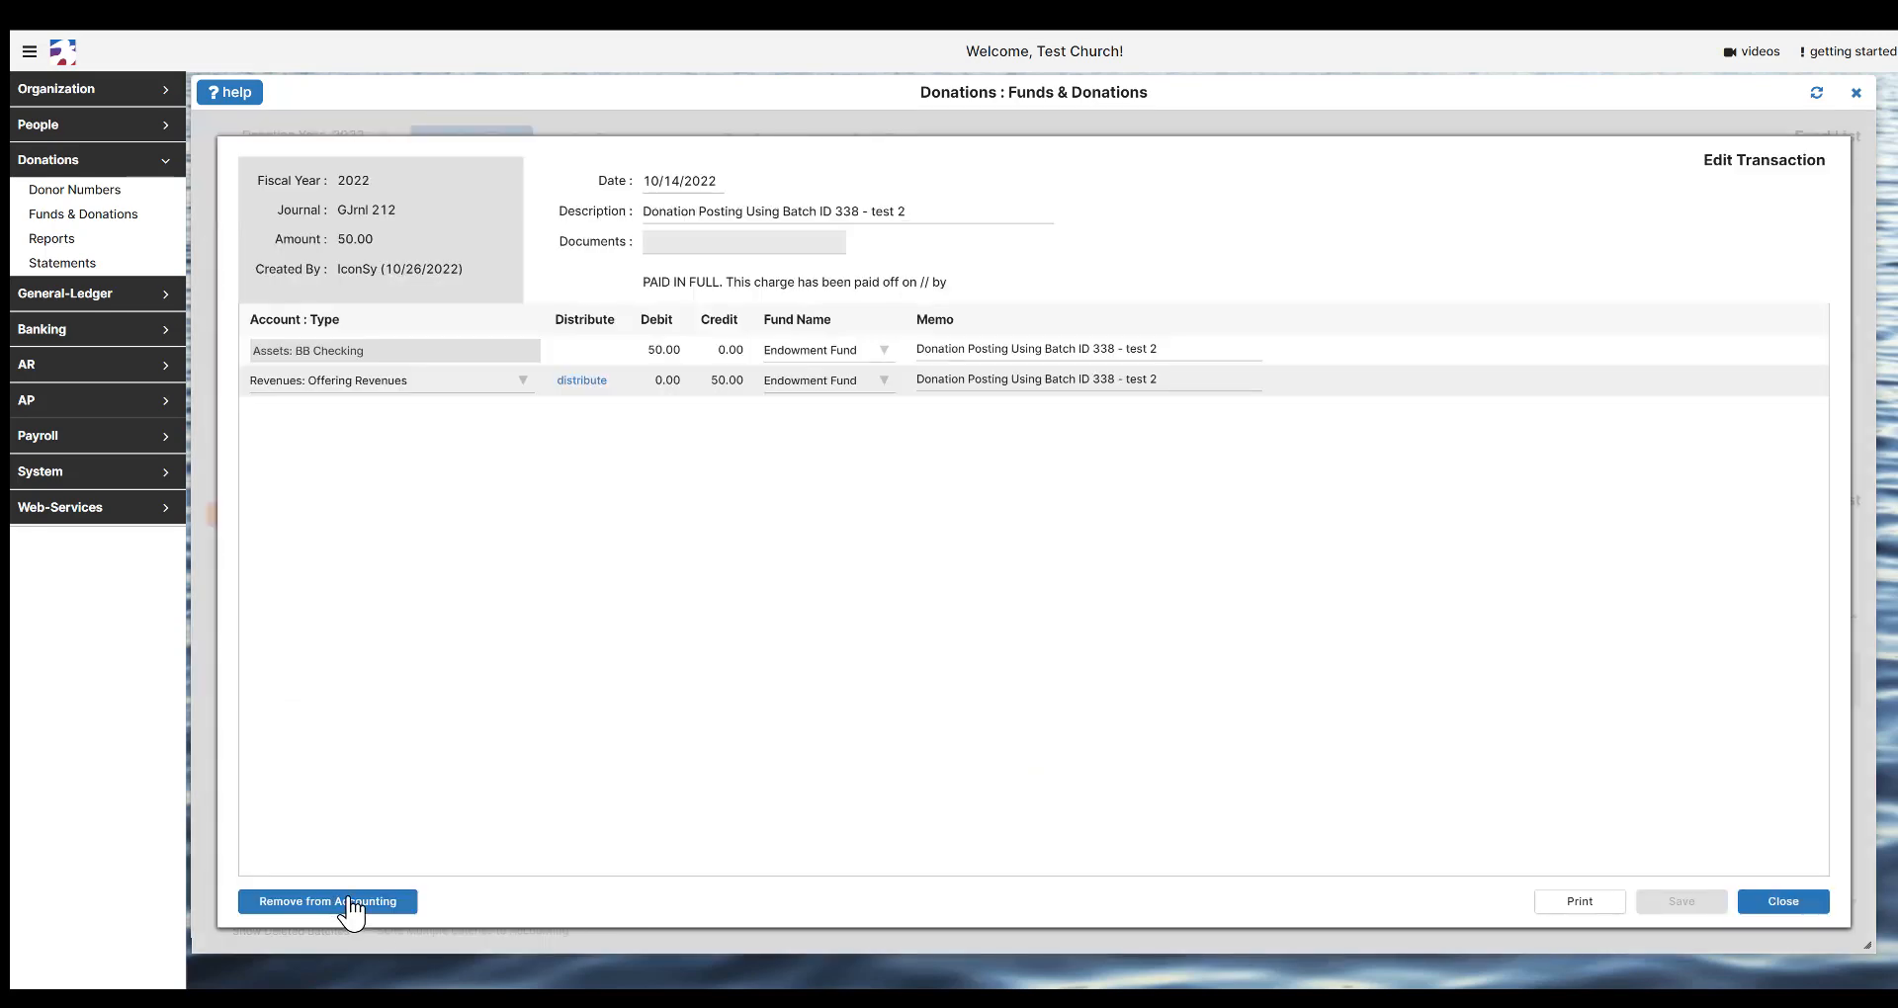
{"action": "left_click", "coordinate": [350, 911]}
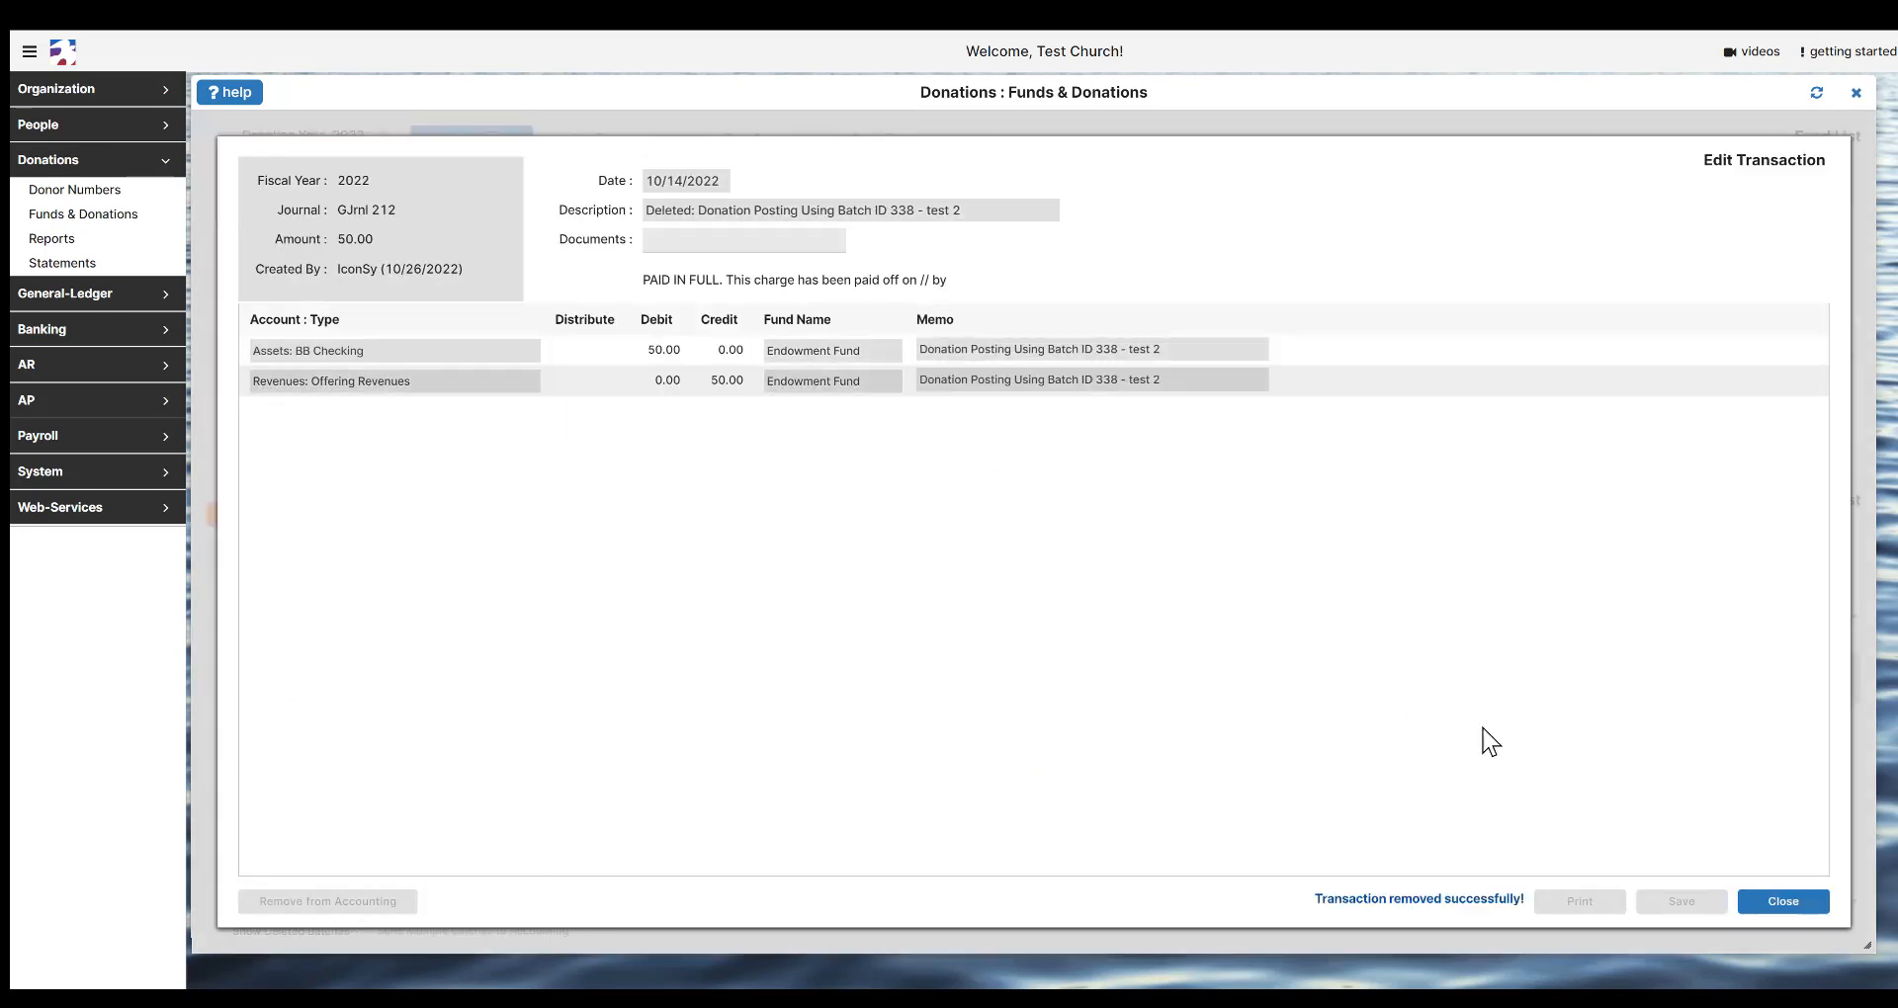
{"action": "left_click", "coordinate": [1749, 907]}
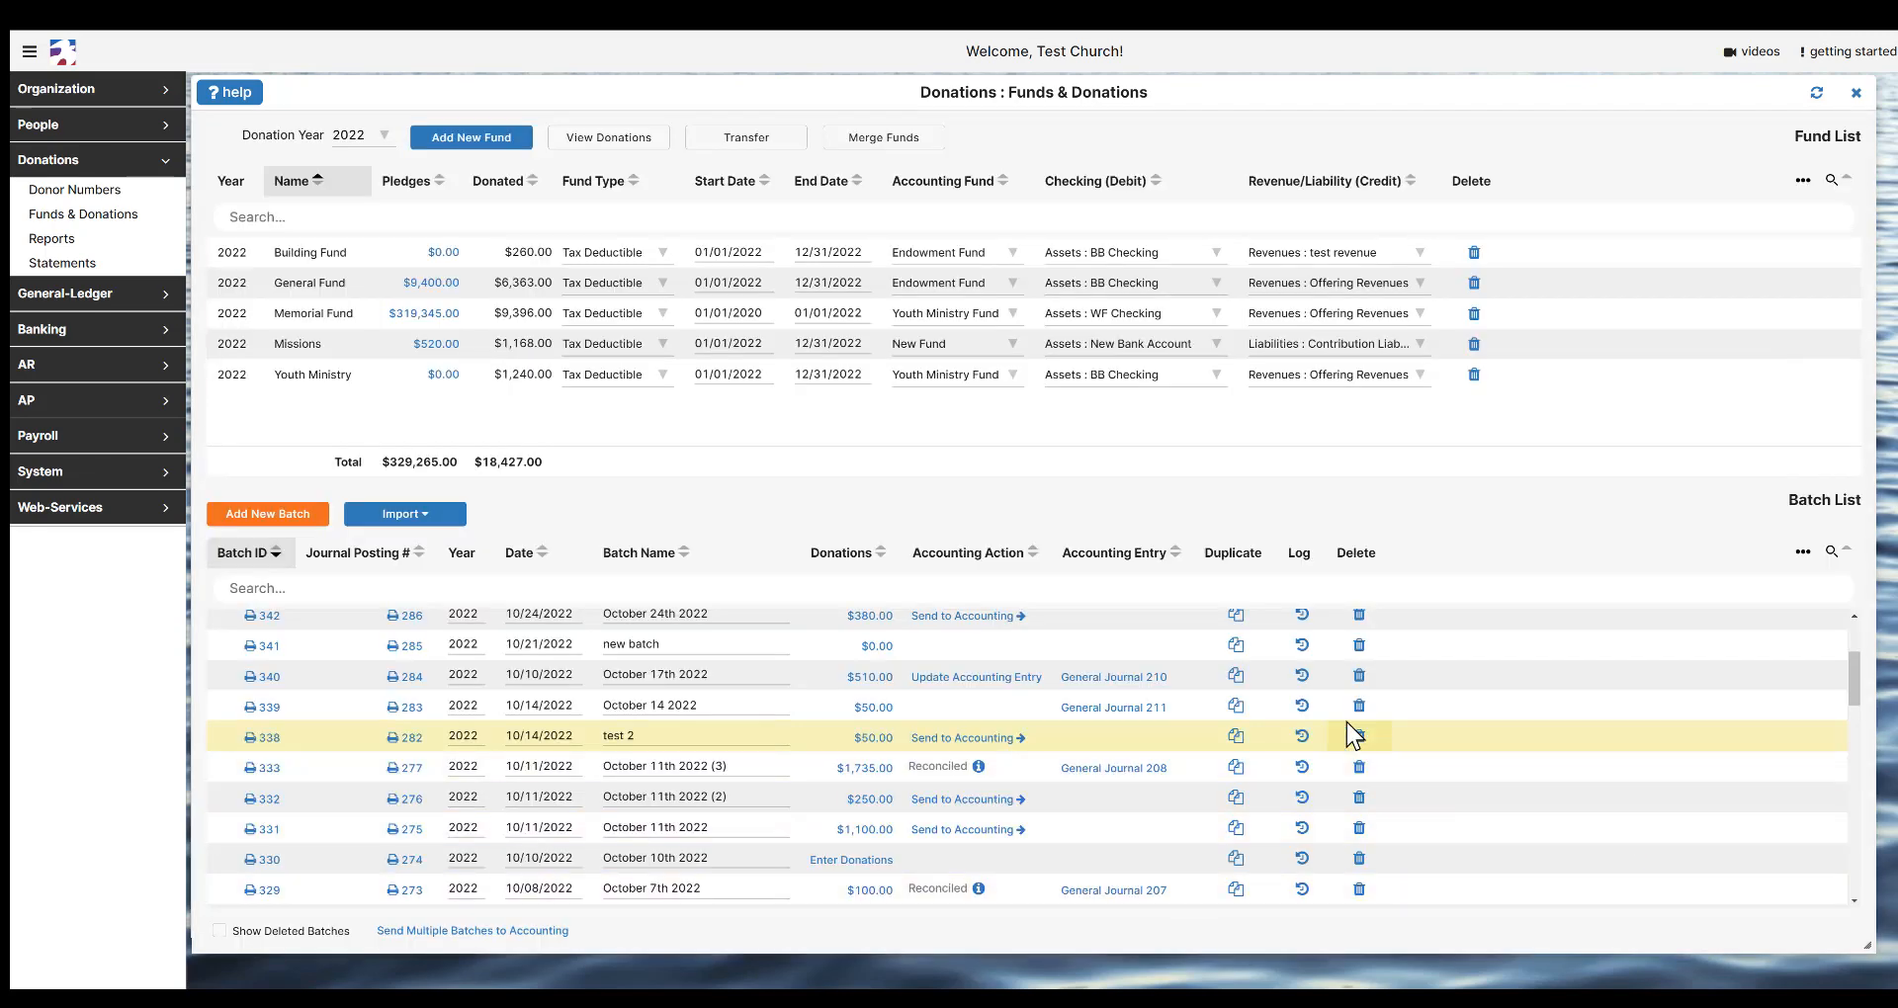
- Delete batch 338 (test 2) and send batches 350 and 349 to accounting together
{"action": "left_click", "coordinate": [1360, 741]}
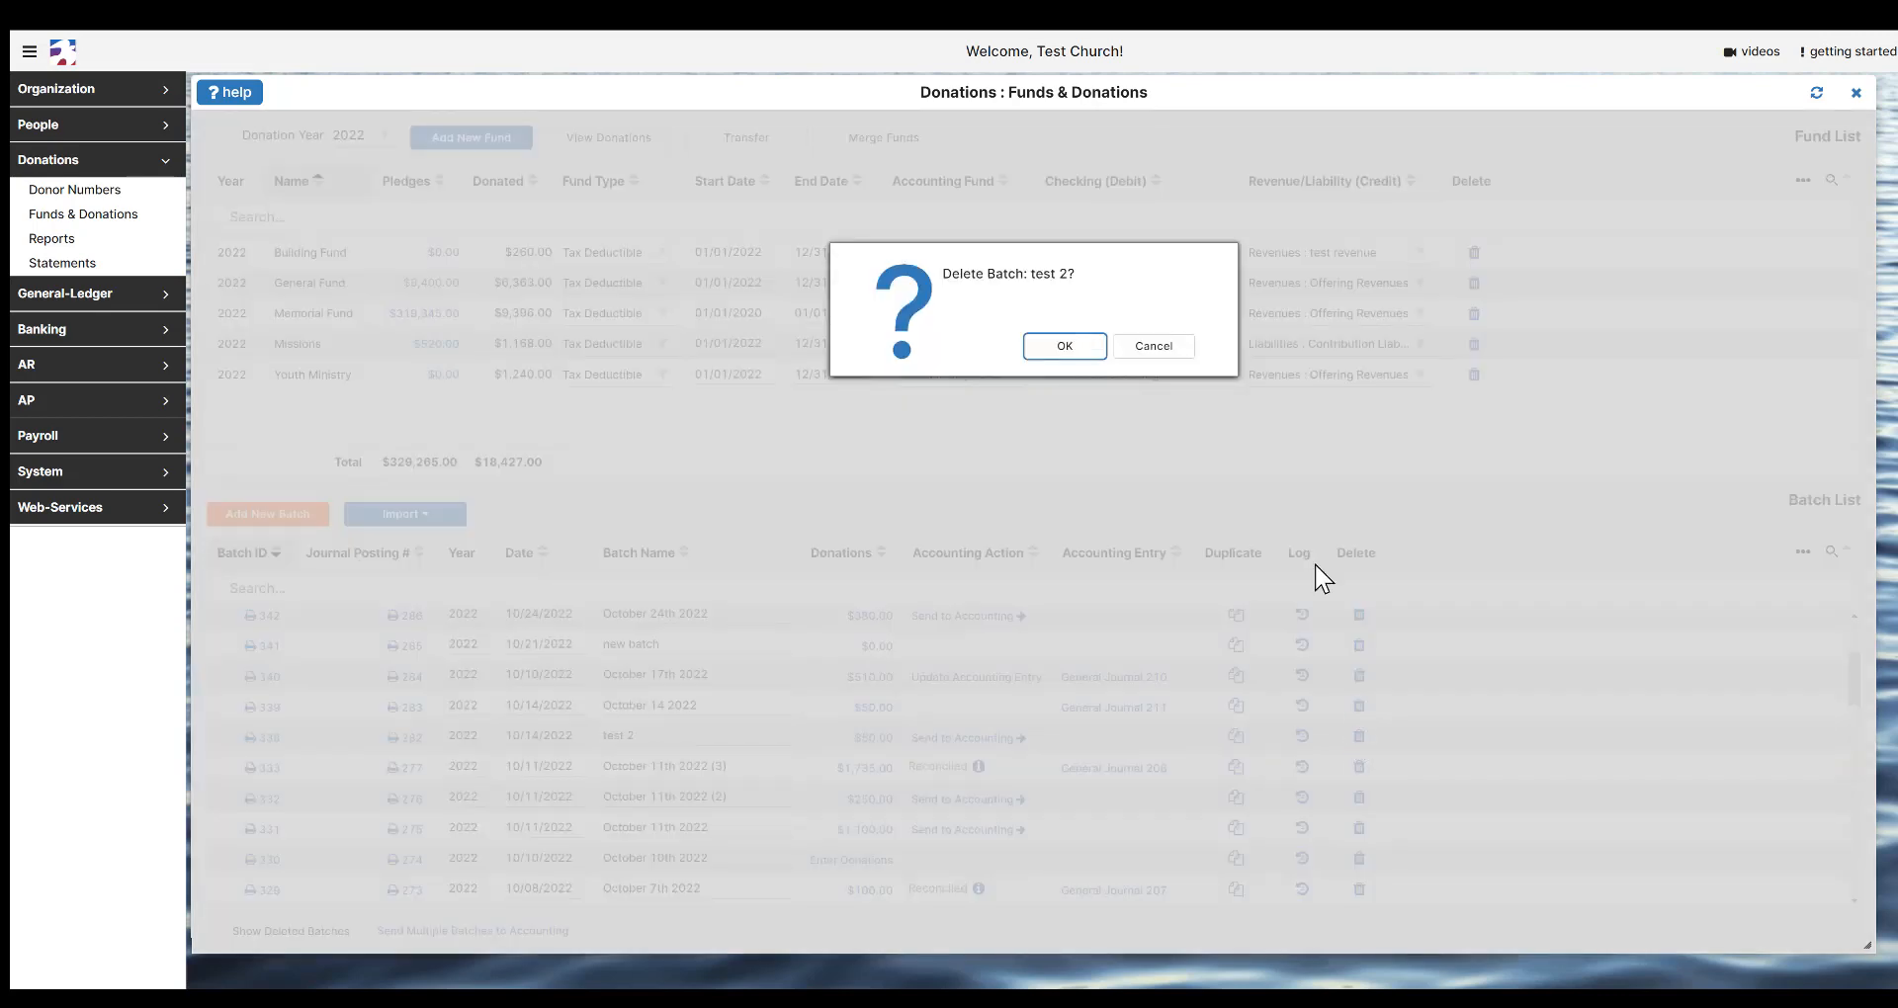
{"action": "left_click", "coordinate": [1092, 358]}
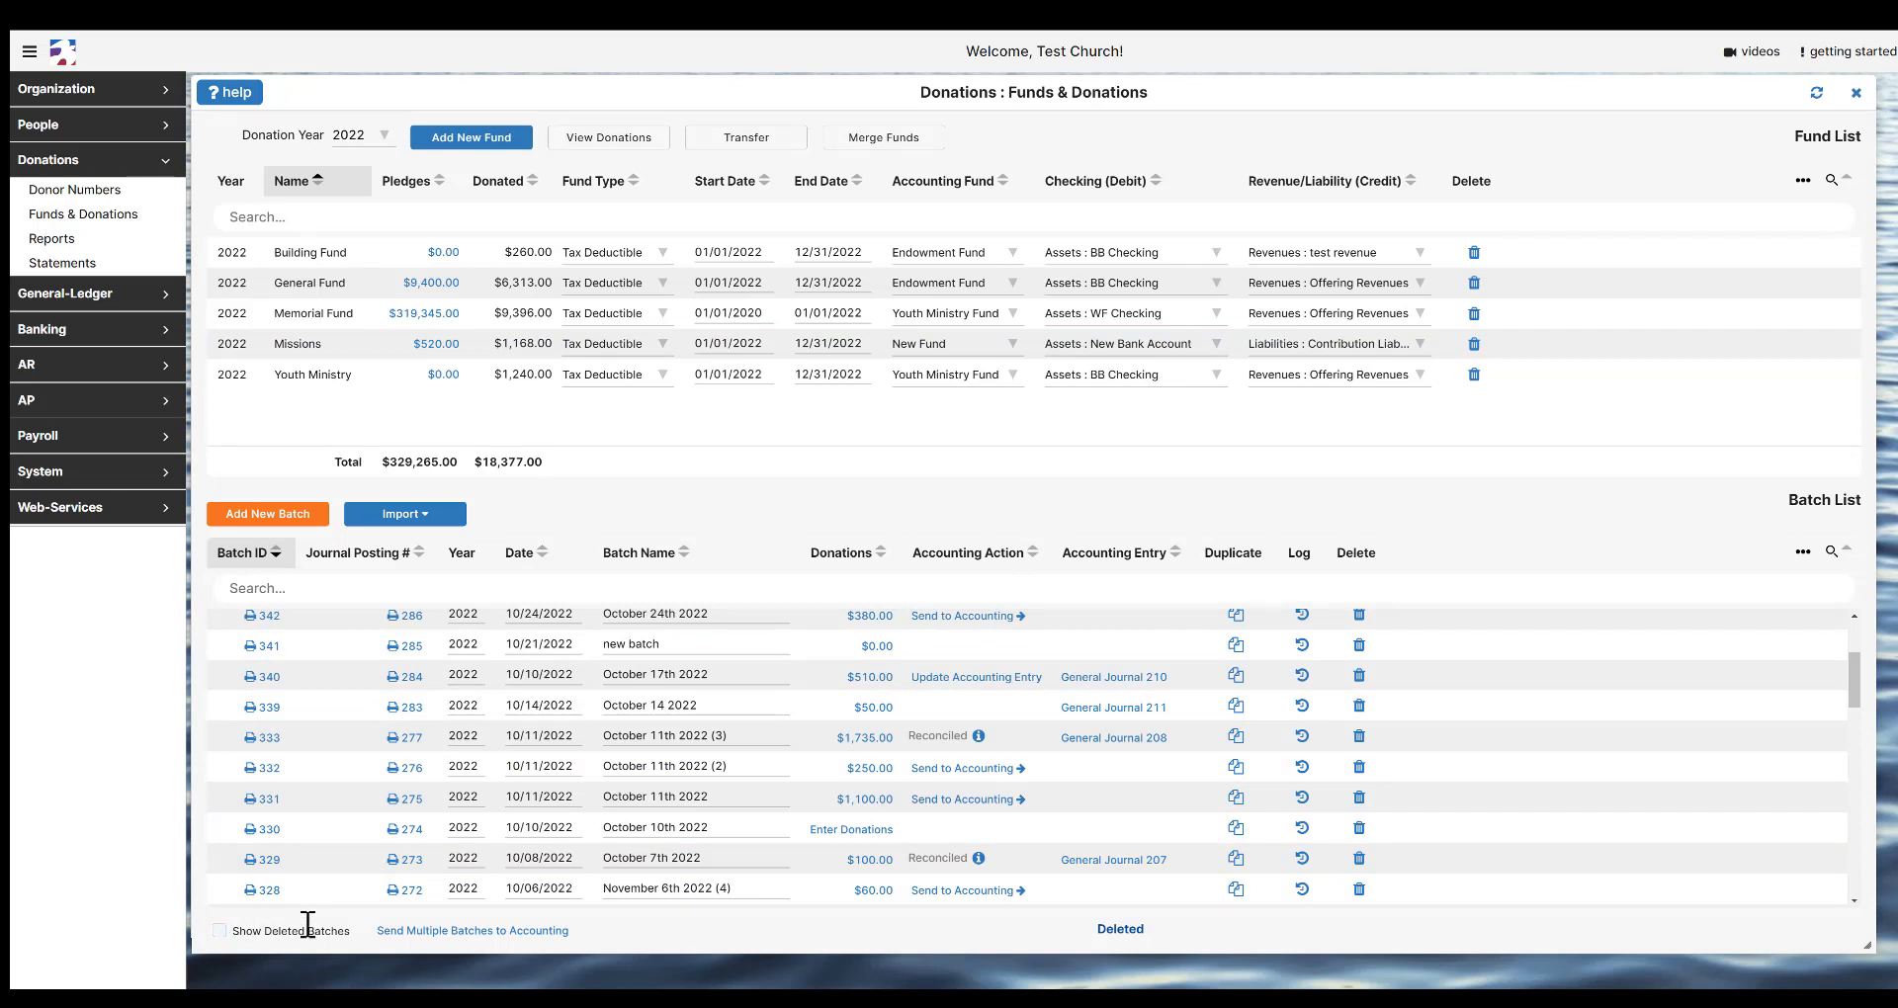
{"action": "left_click", "coordinate": [379, 941]}
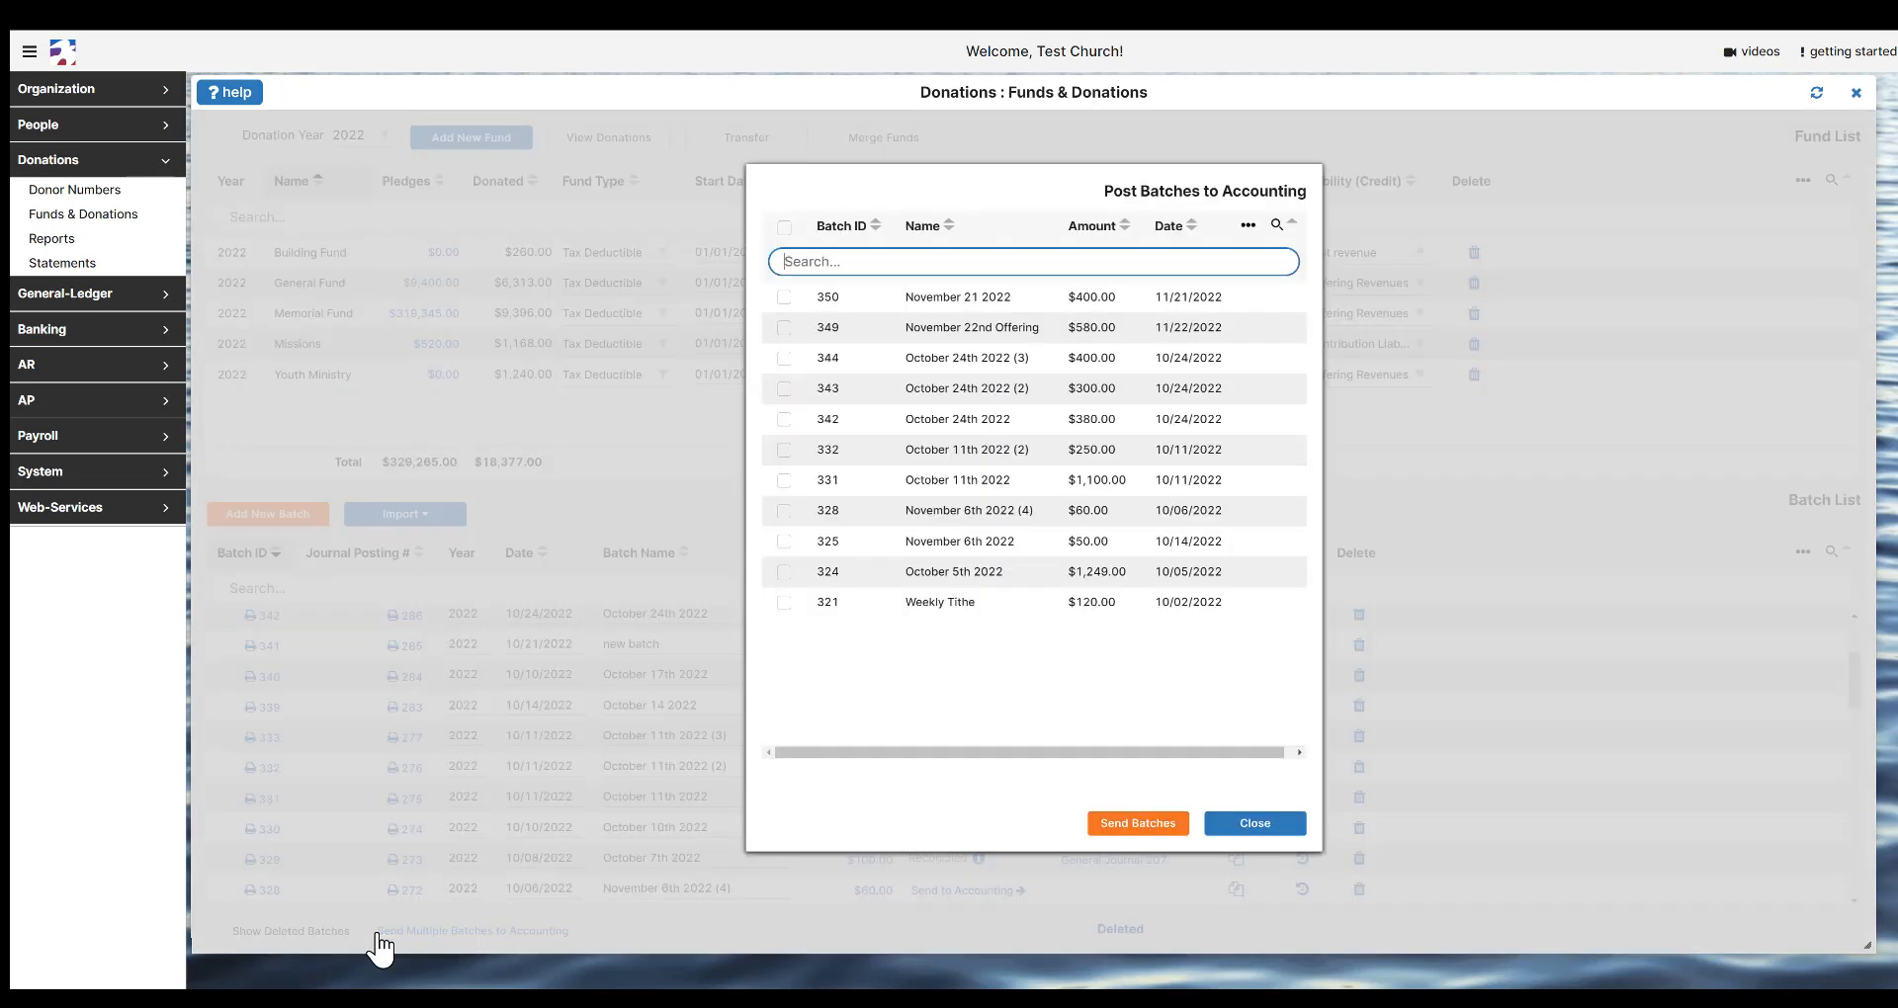
{"action": "left_click", "coordinate": [784, 298]}
{"action": "left_click", "coordinate": [785, 329]}
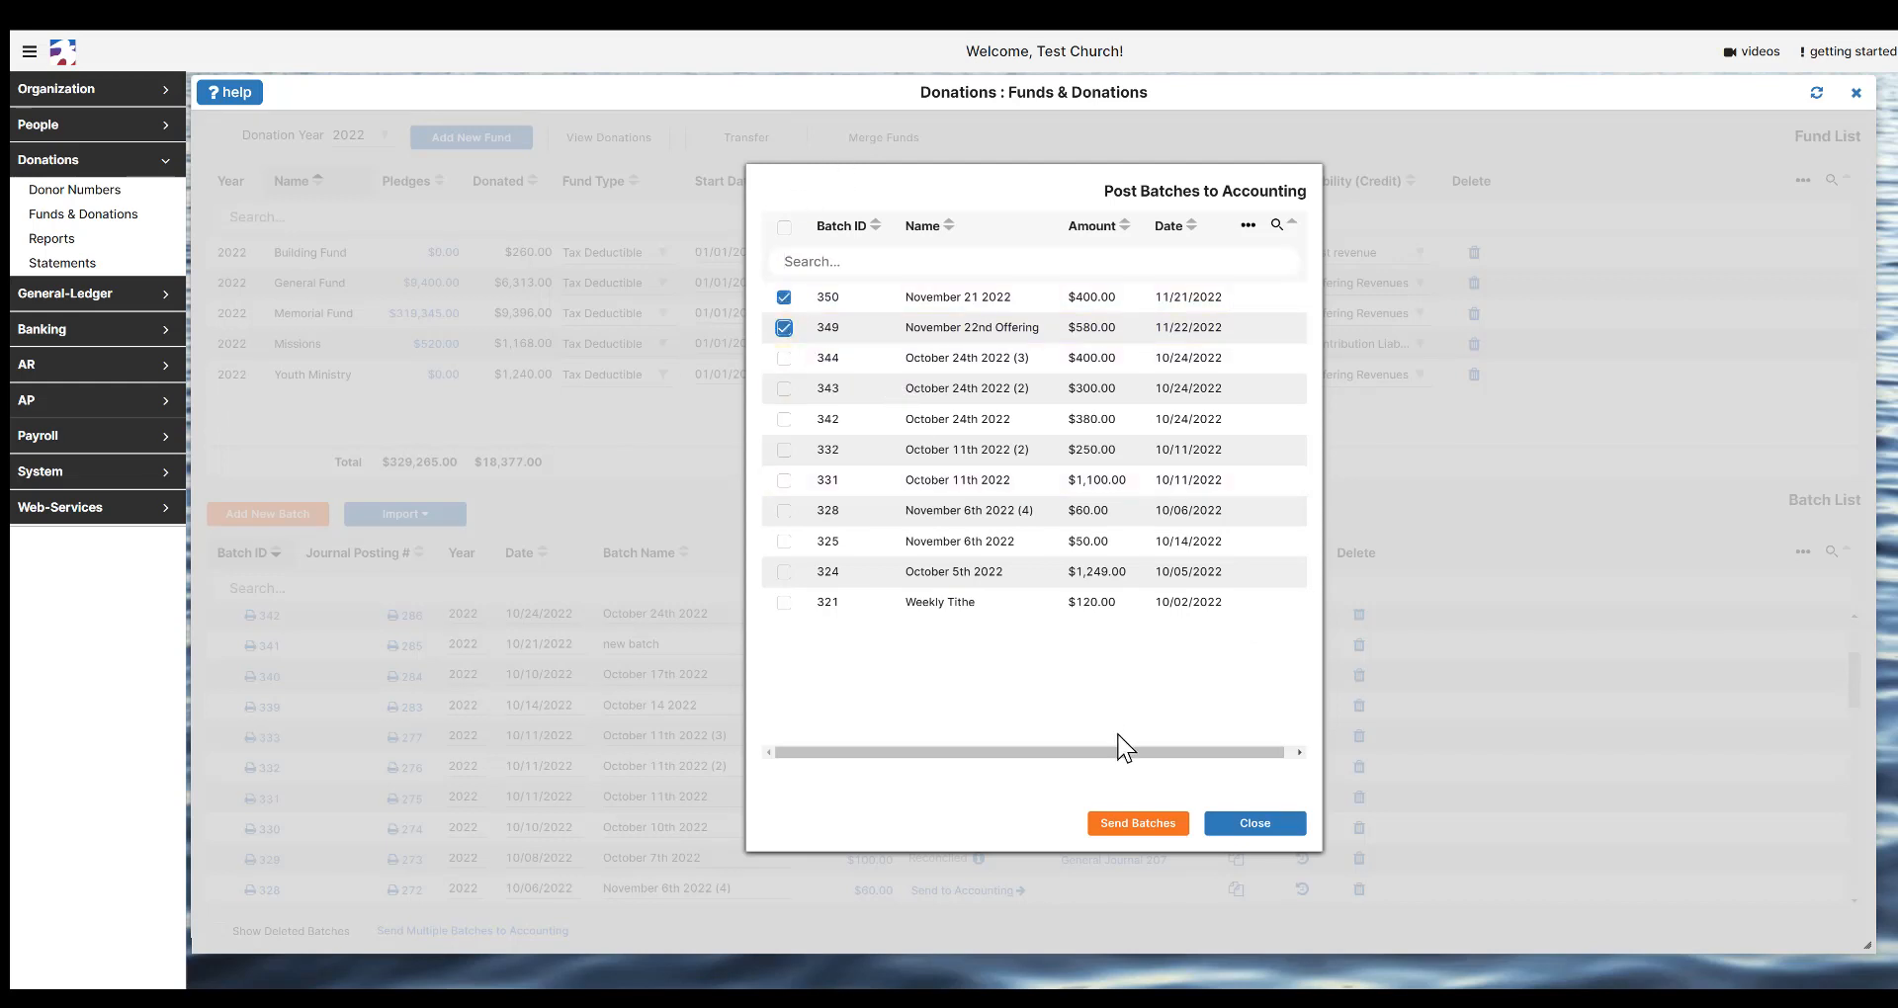
{"action": "left_click", "coordinate": [1141, 828]}
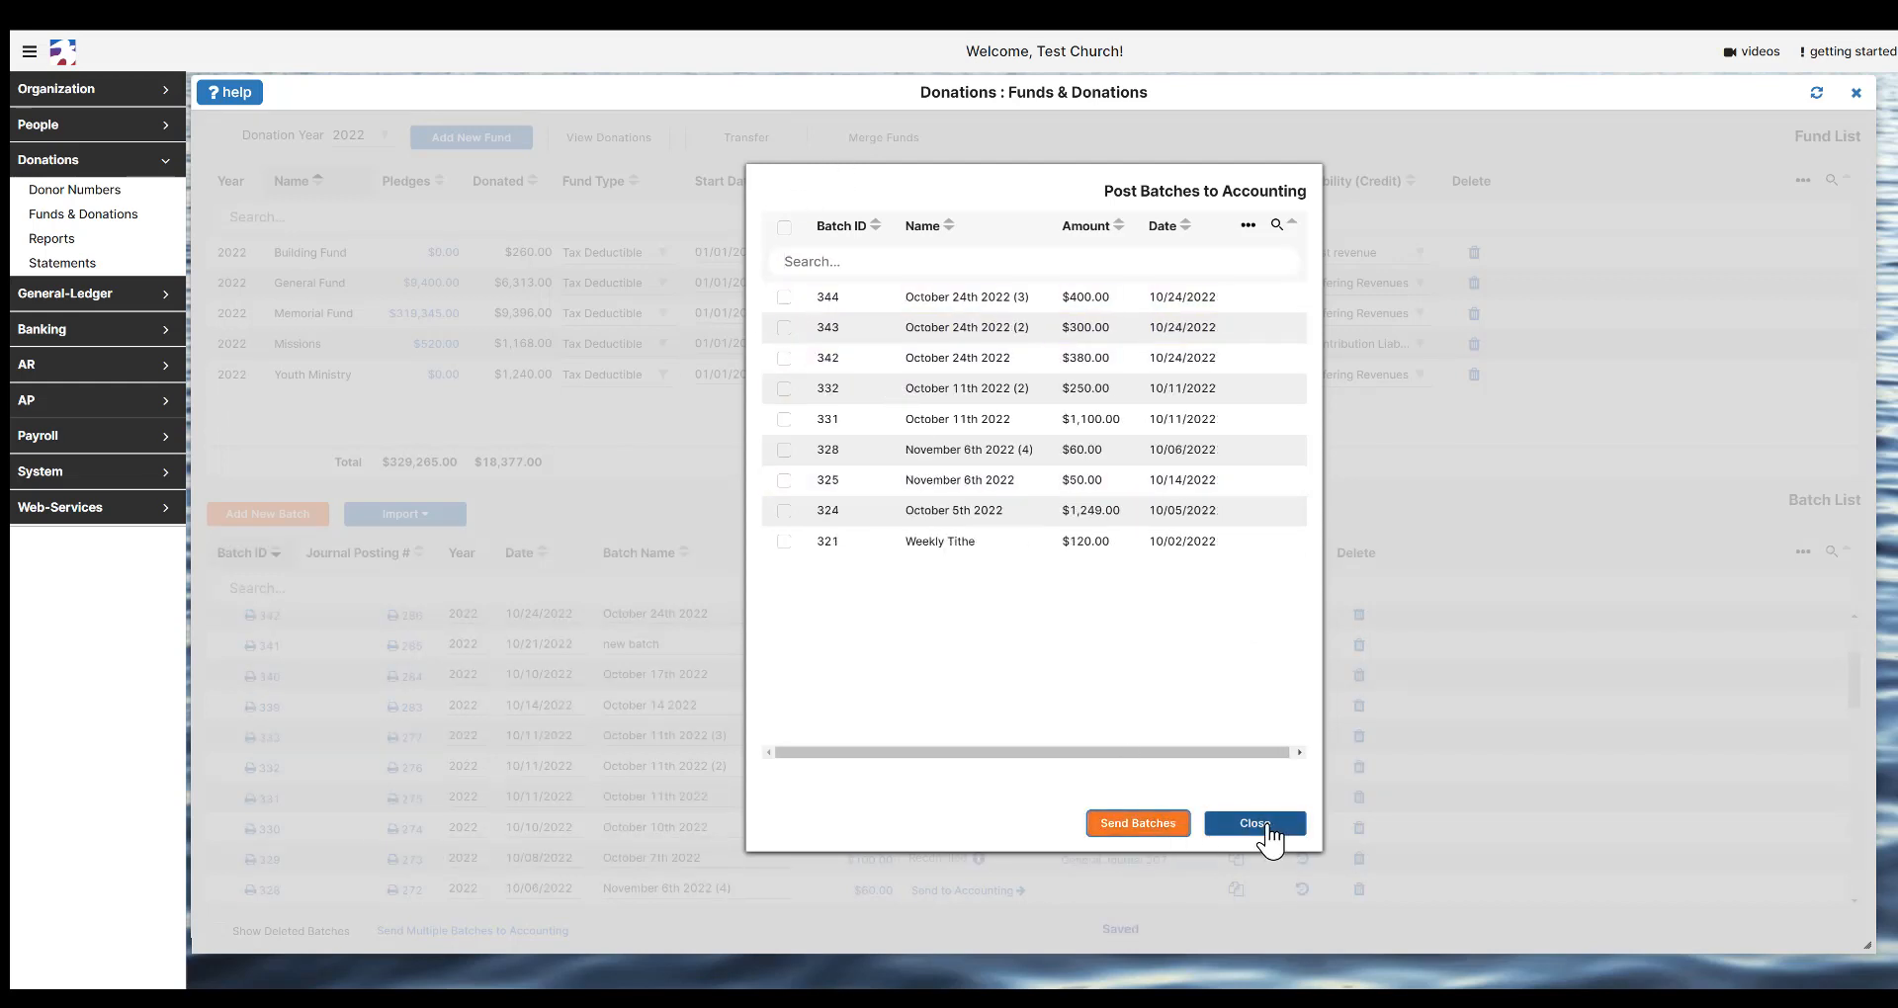
{"action": "left_click", "coordinate": [1270, 828]}
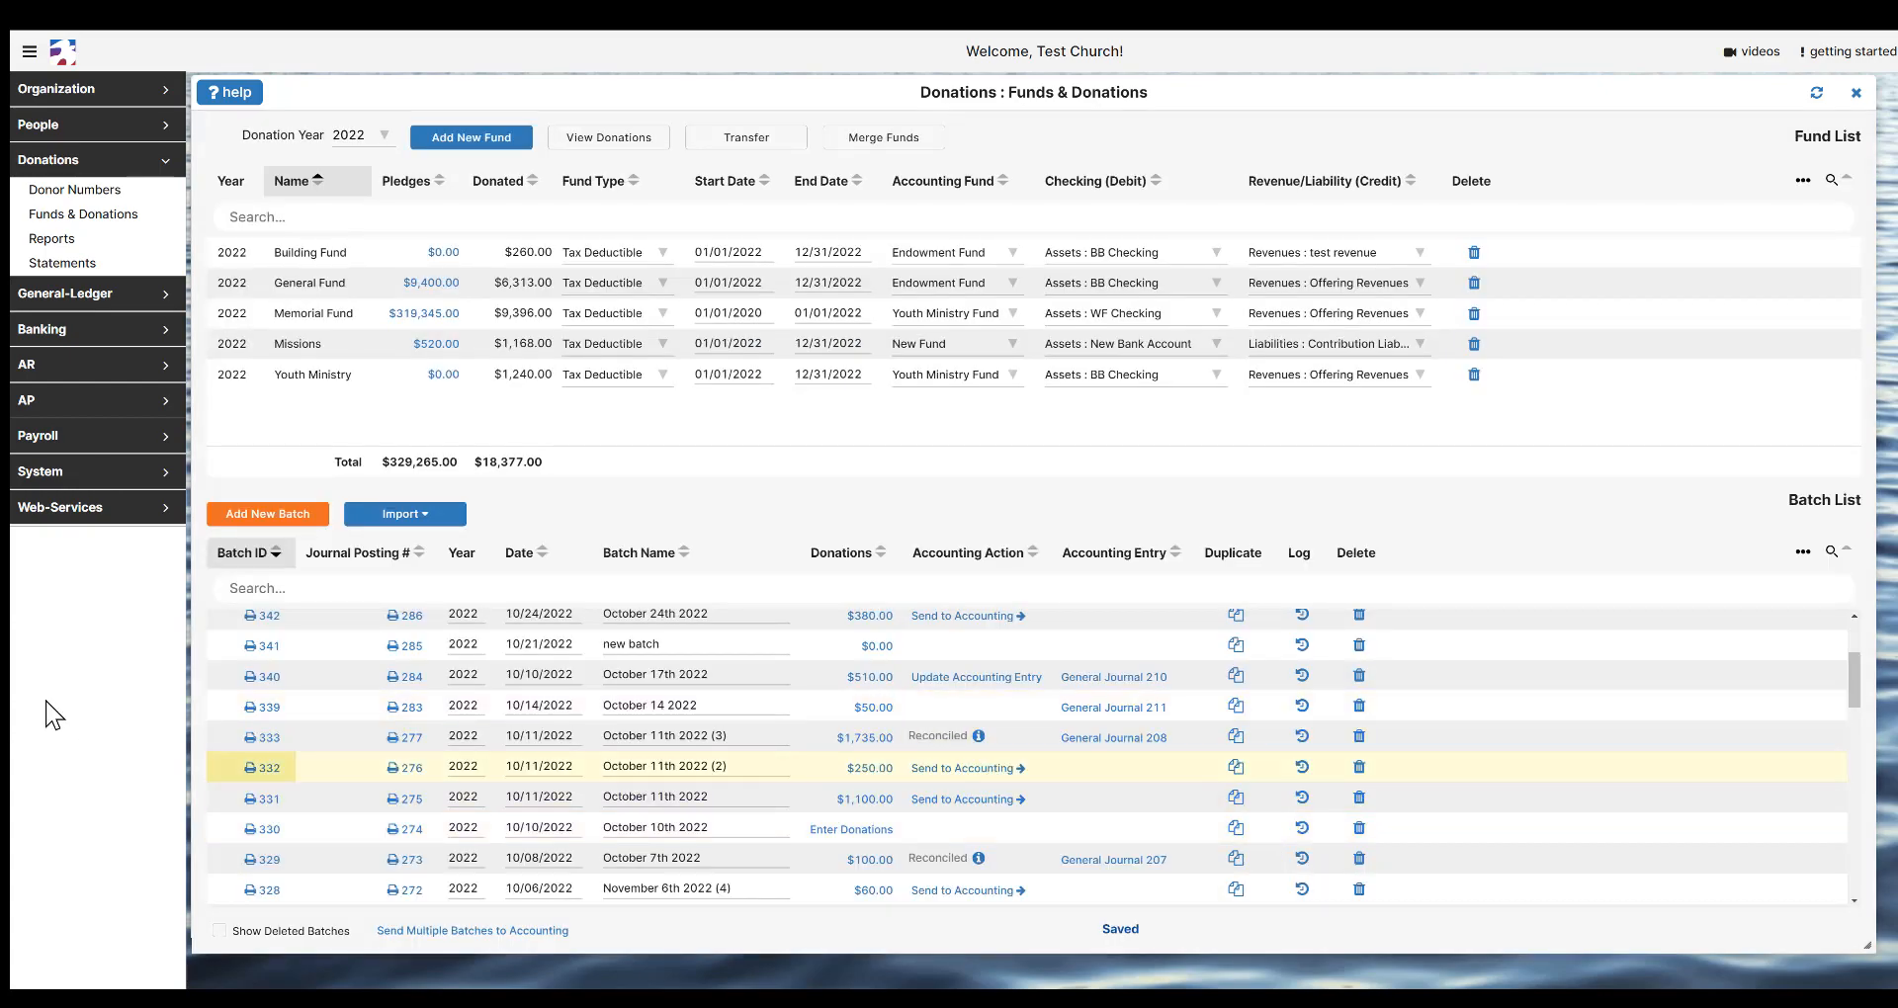